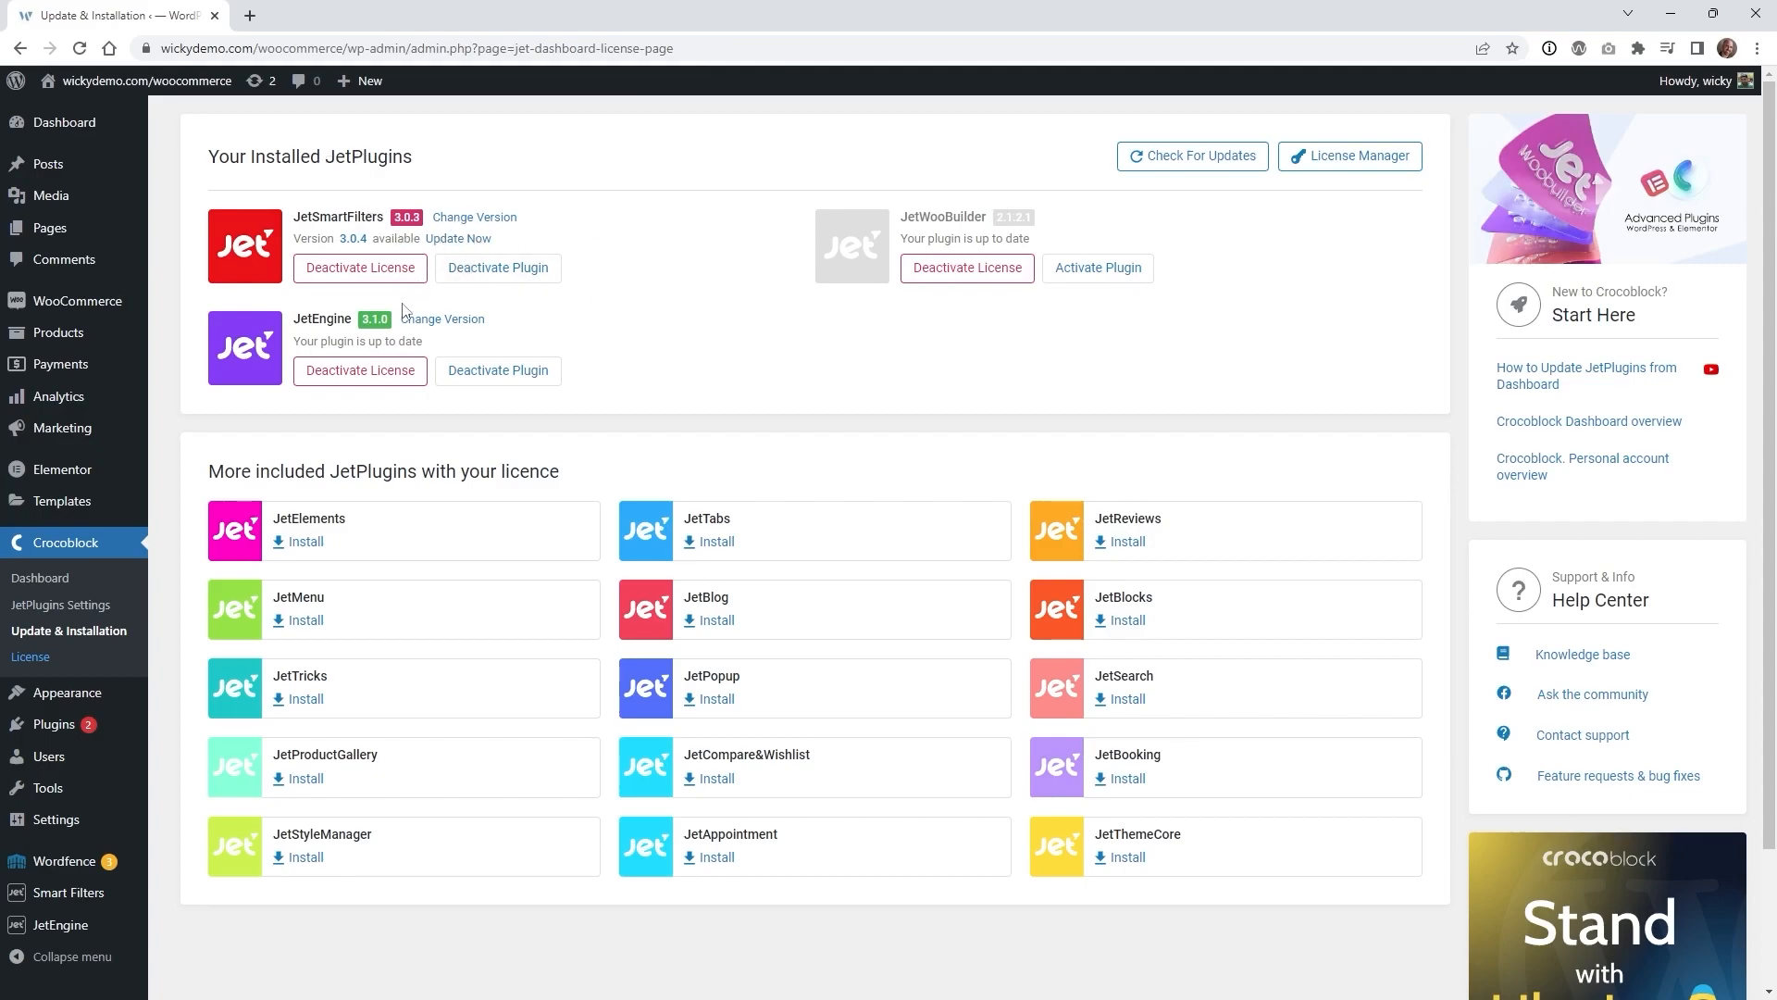
Check for JetPlugin updates, reload the plugin page and update JetSmartFilters to version 3.0.4.
left_click(1188, 160)
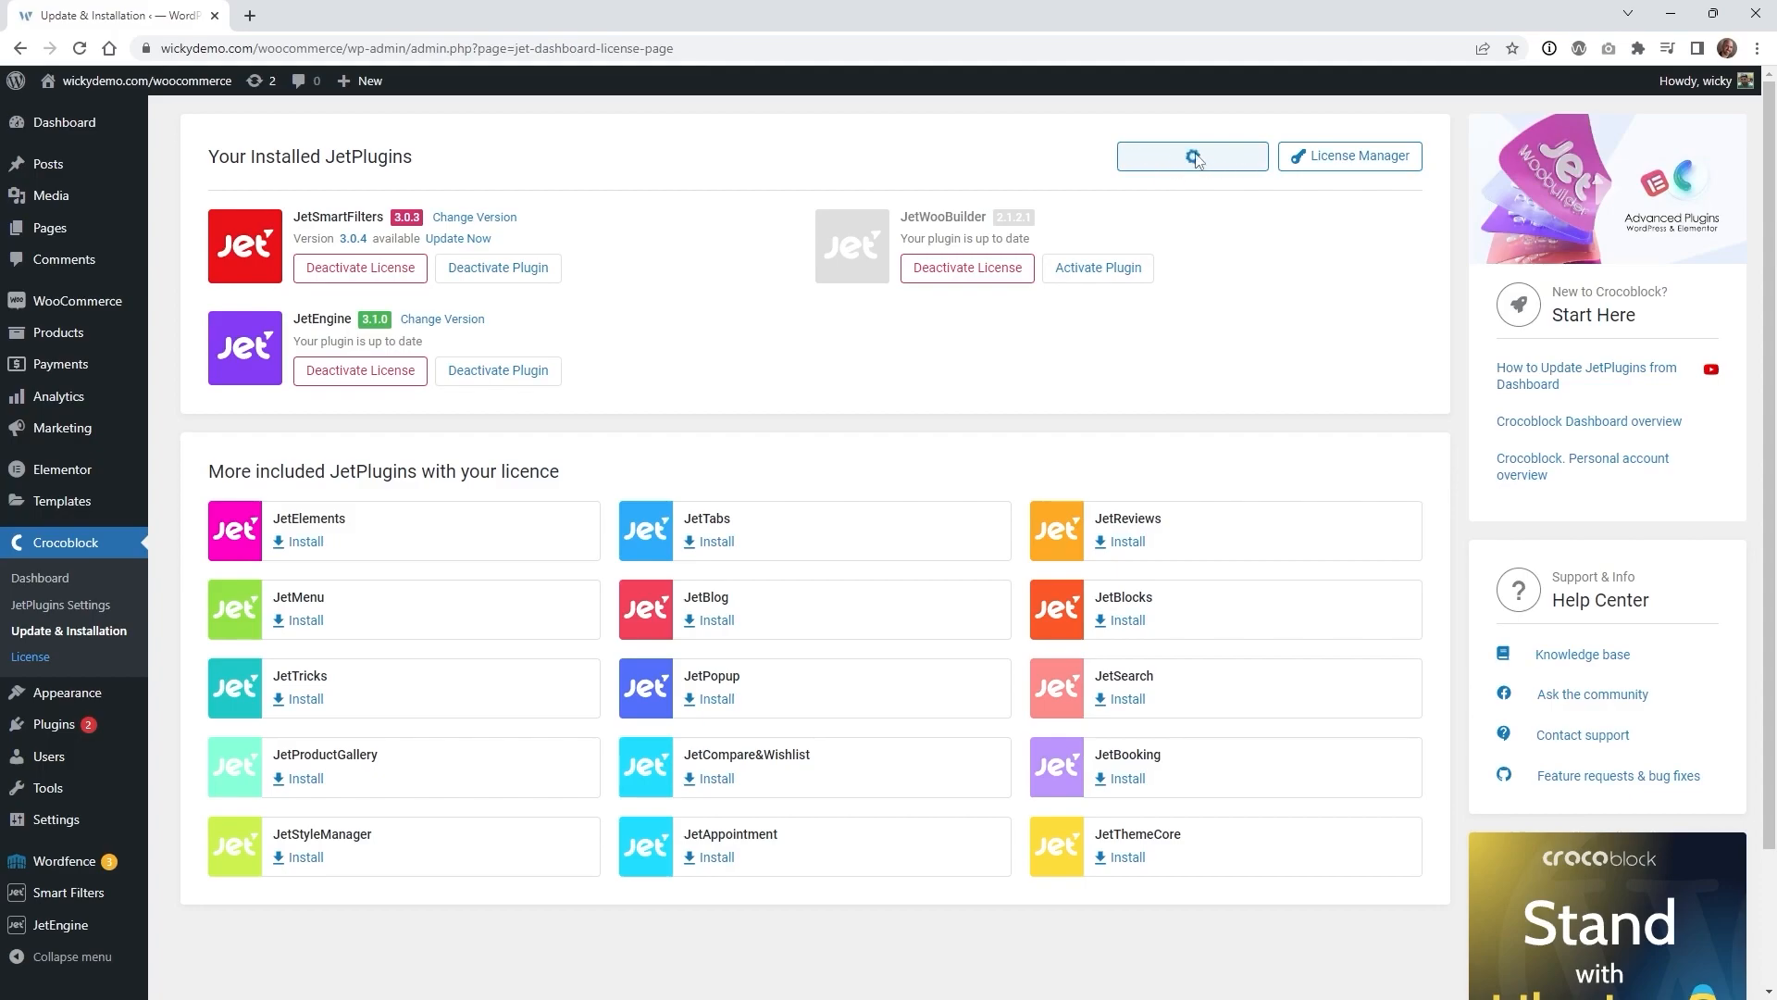
left_click(82, 49)
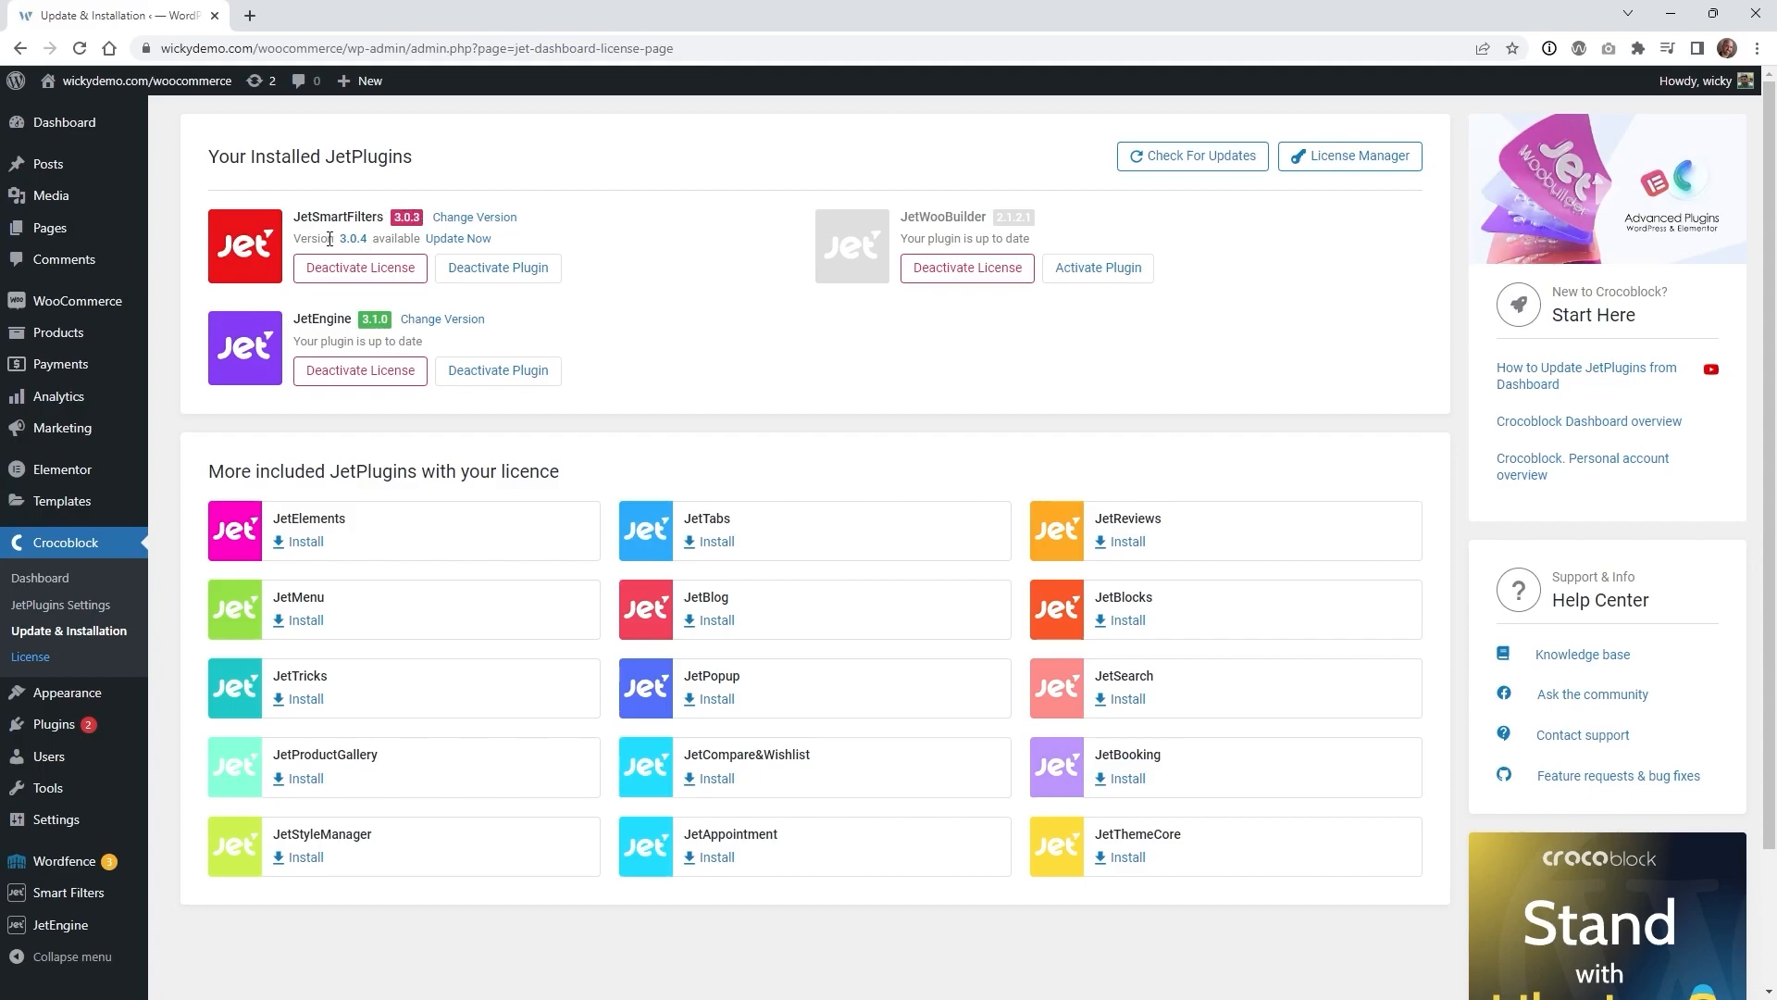
left_click(455, 242)
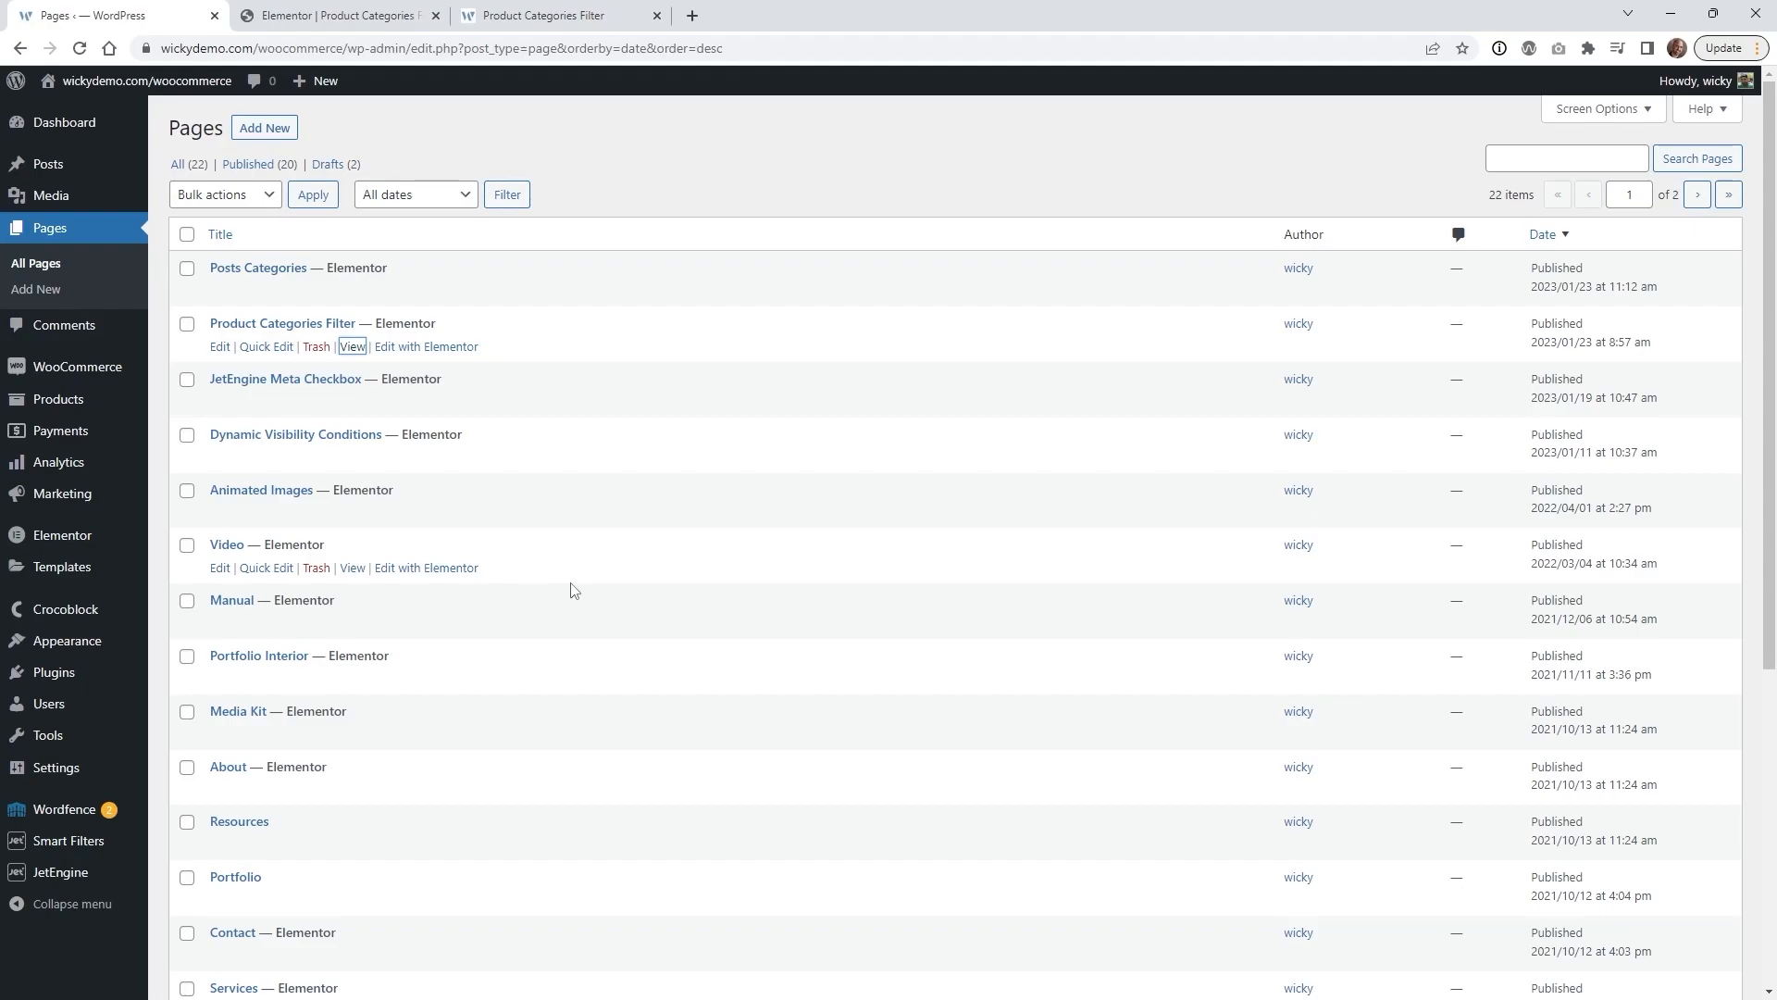
Open the Smart Filters settings and review the general widget options and the indexer settings.
mouse_move(78, 852)
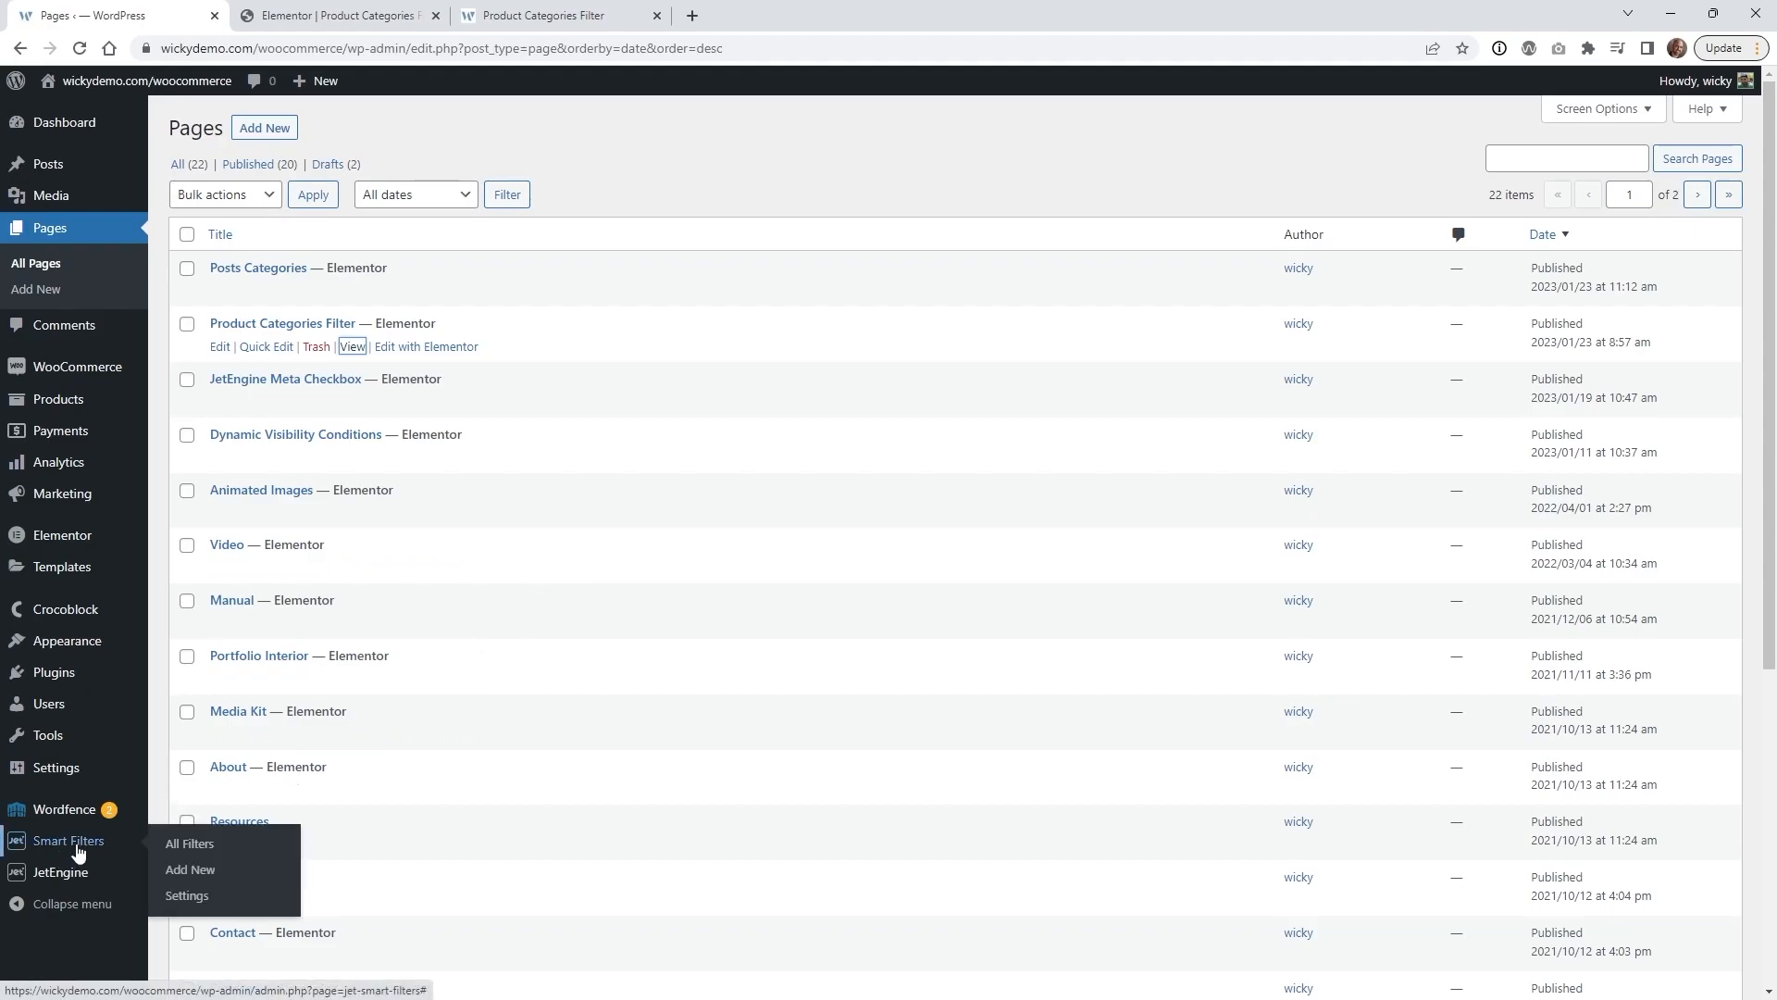
left_click(192, 897)
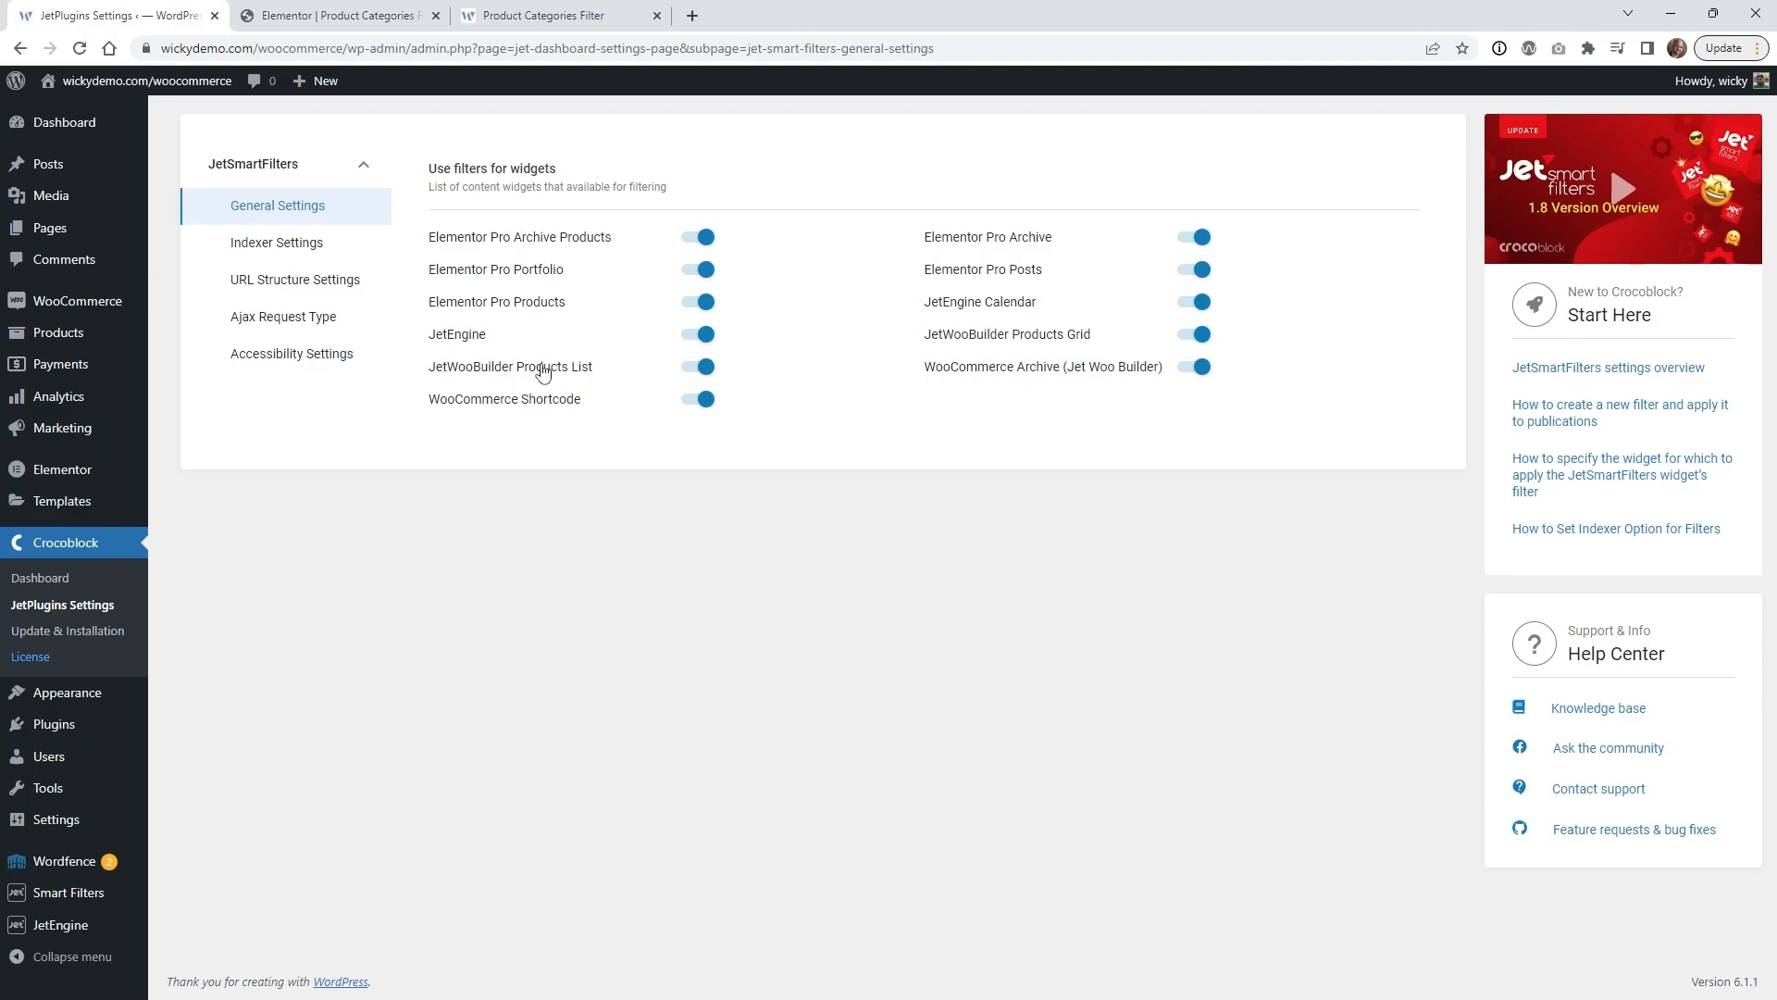
left_click(276, 246)
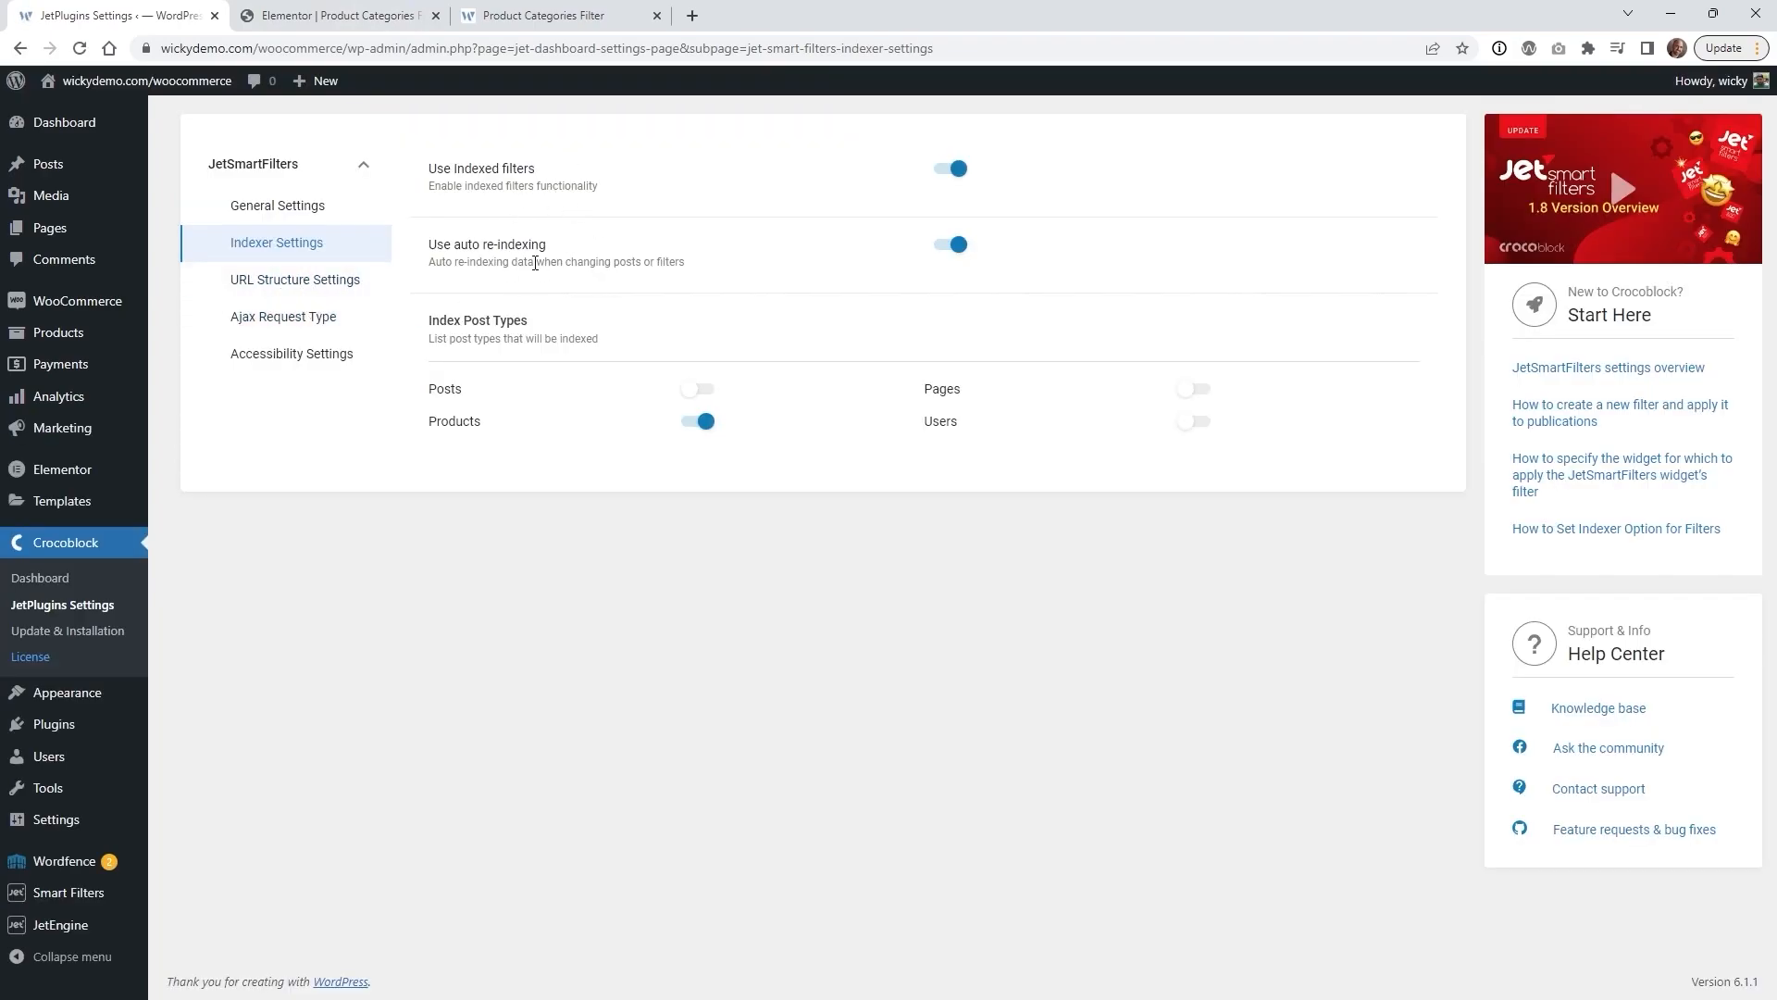
Compare the category counts on the published Product Categories Filter page with those in the Elementor editor, and return to the indexer settings.
left_click(551, 16)
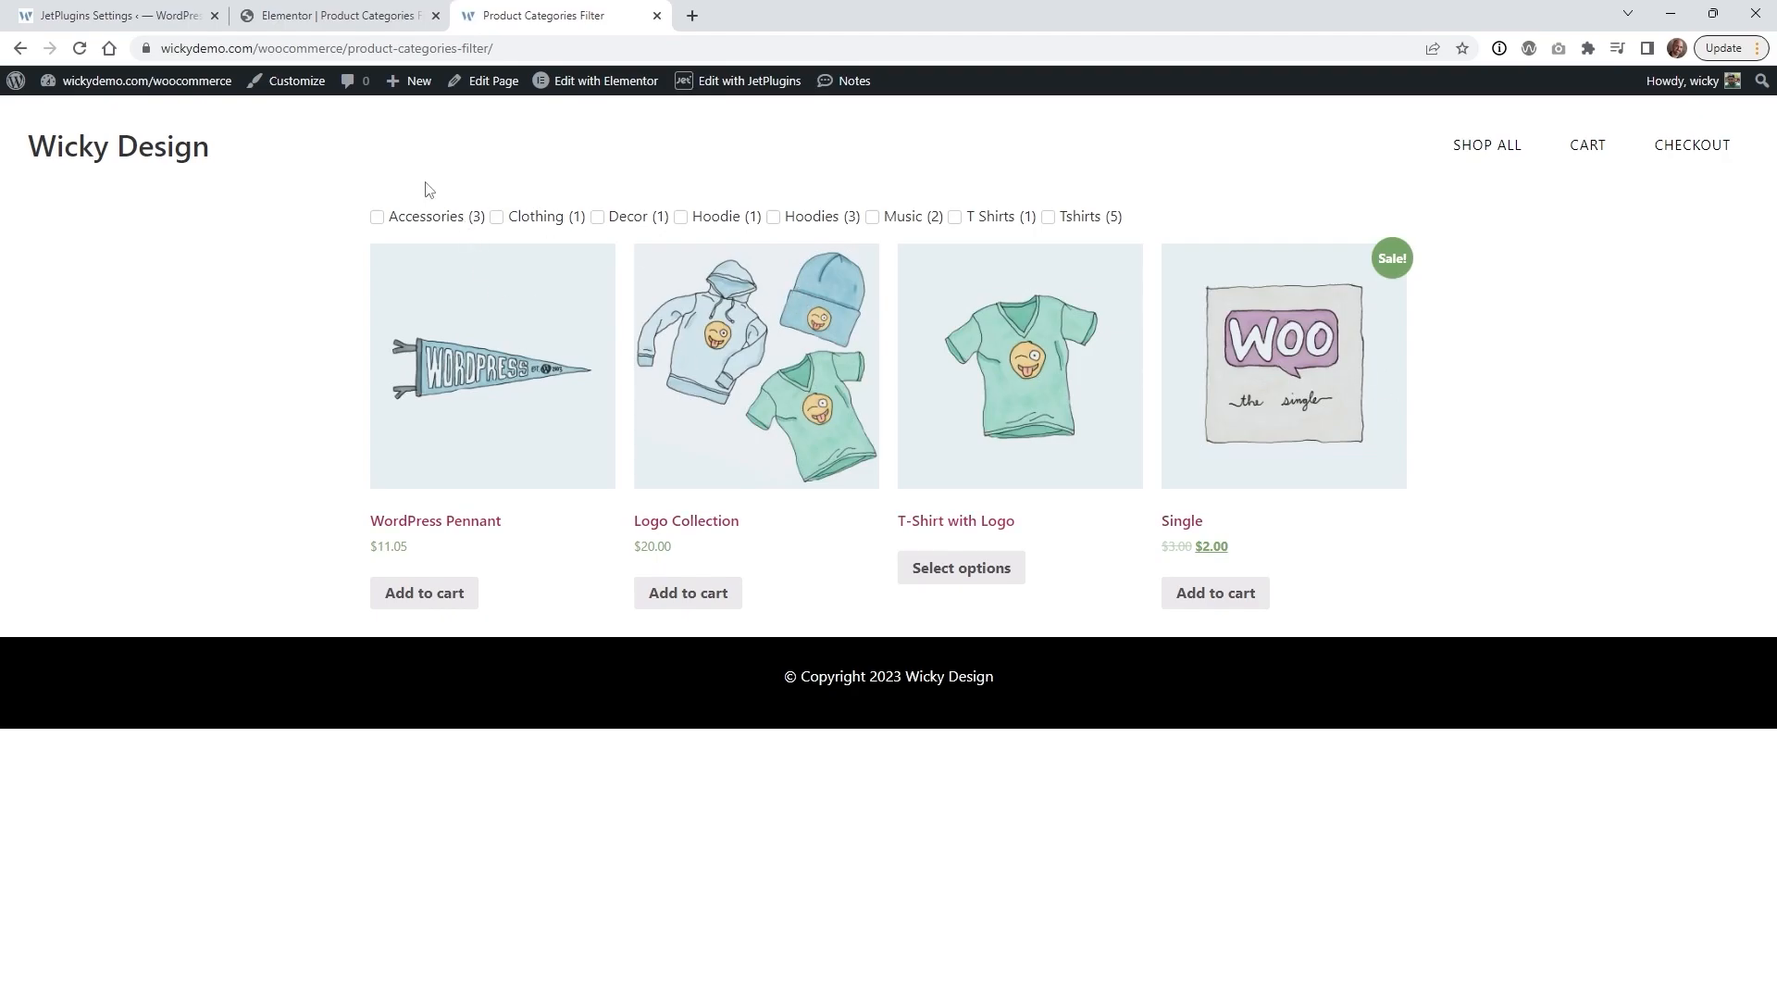
left_click(311, 11)
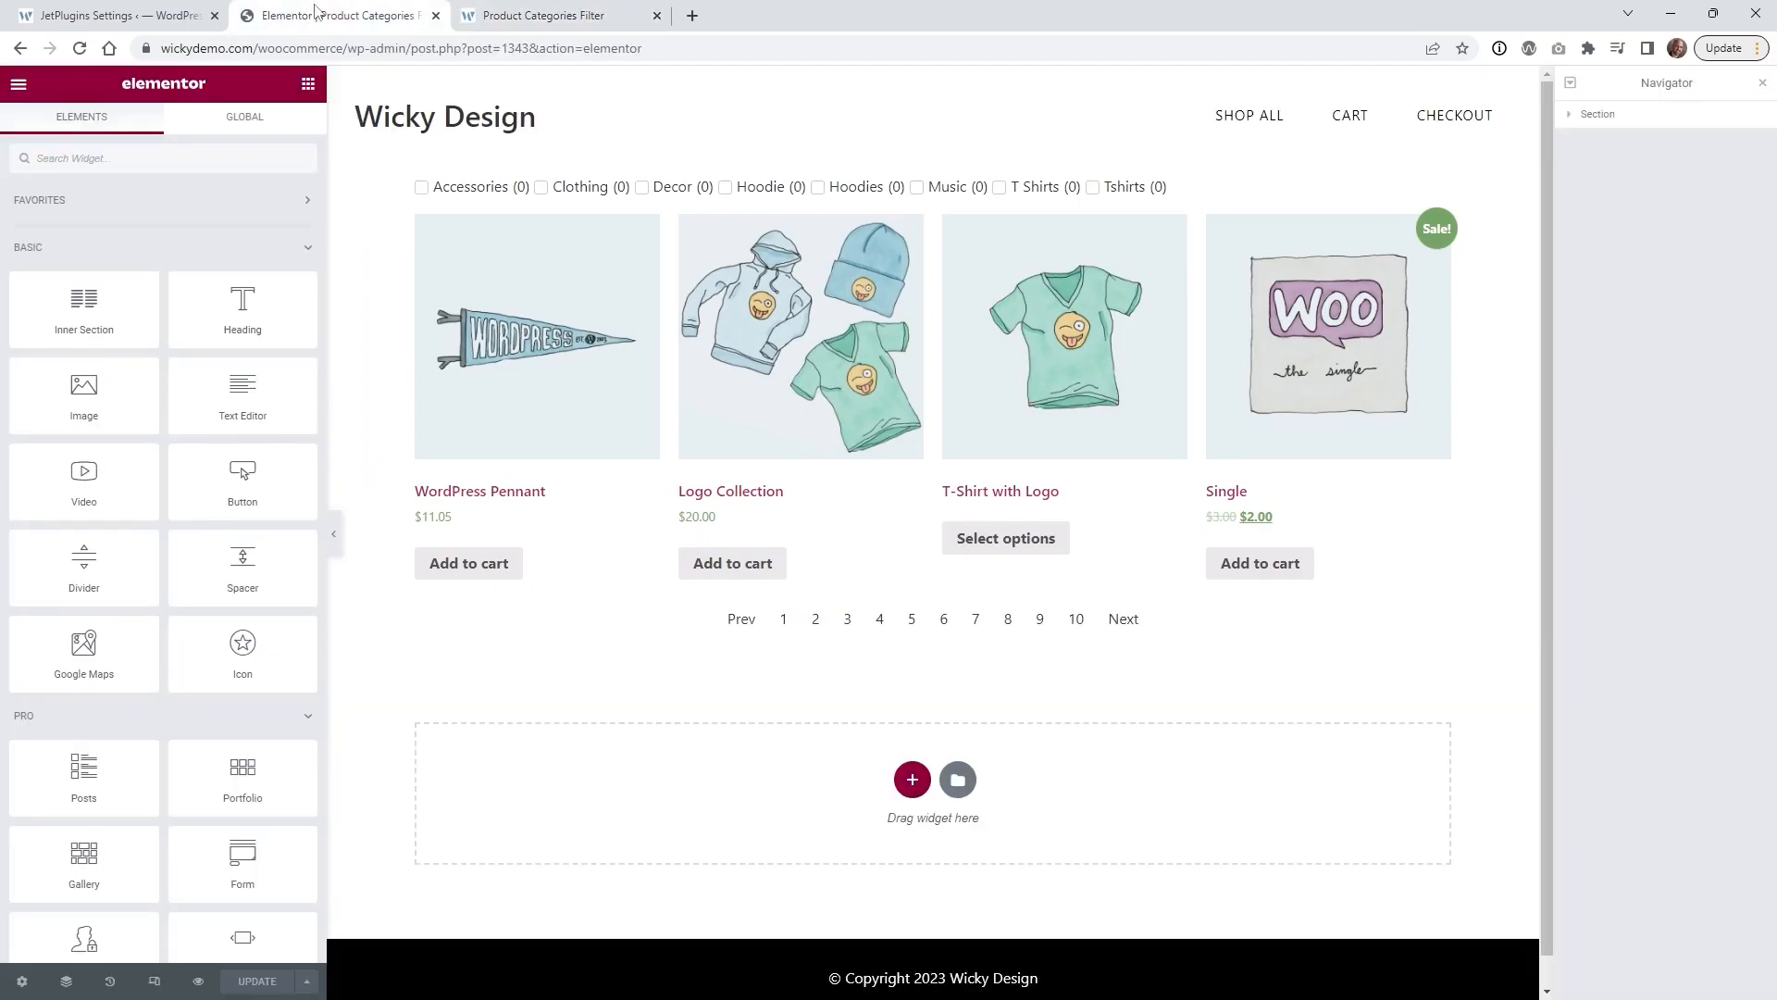
left_click(139, 11)
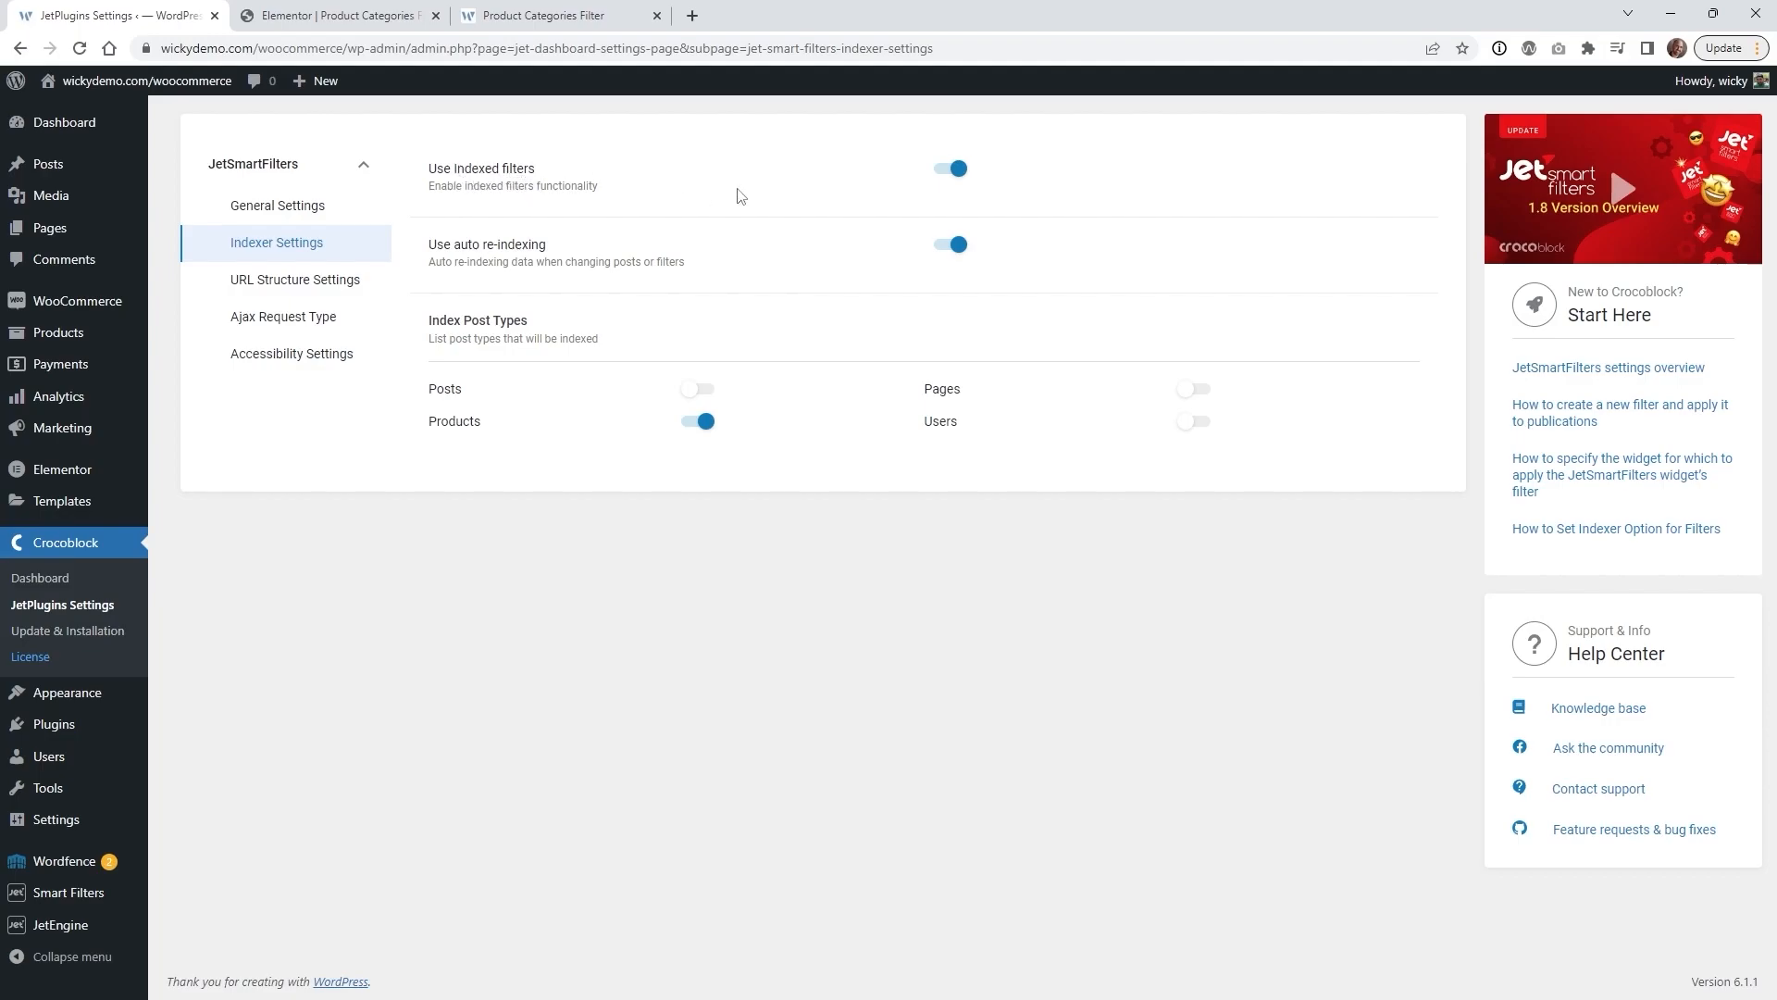
Make sure the Products post type is enabled for indexing, and apply the indexer from the Smart Filters list.
left_click(703, 428)
left_click(703, 428)
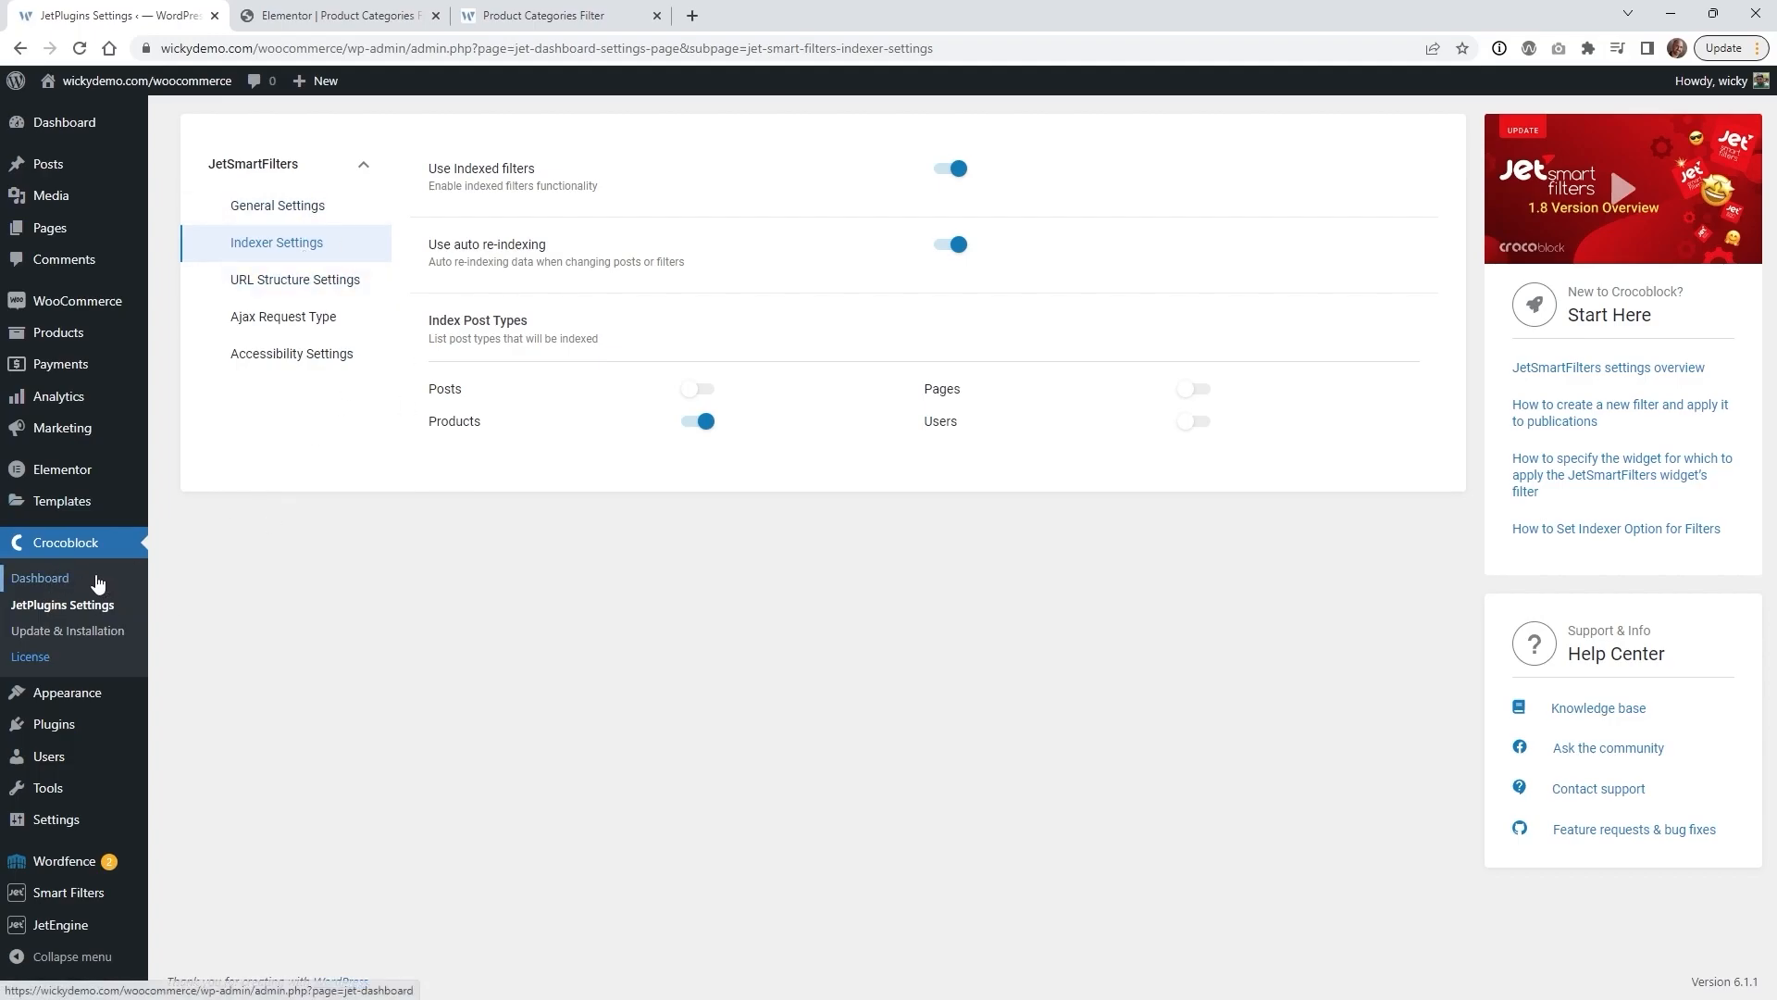
left_click(88, 905)
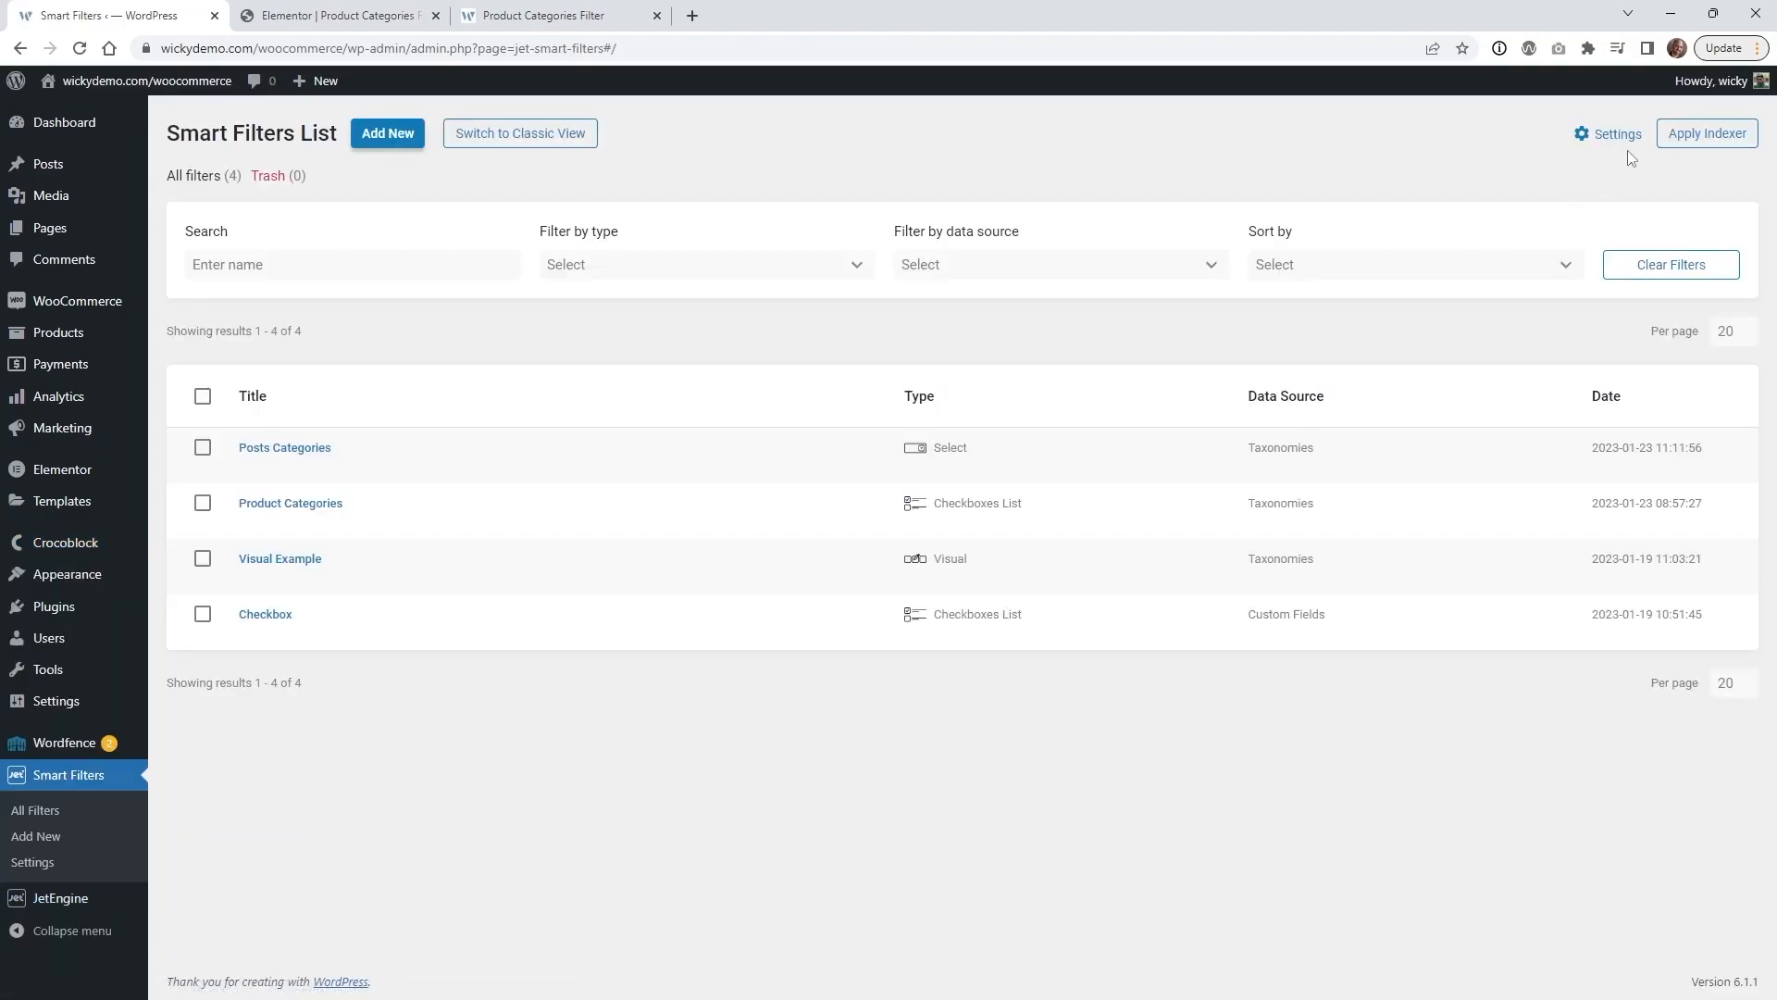
left_click(1693, 144)
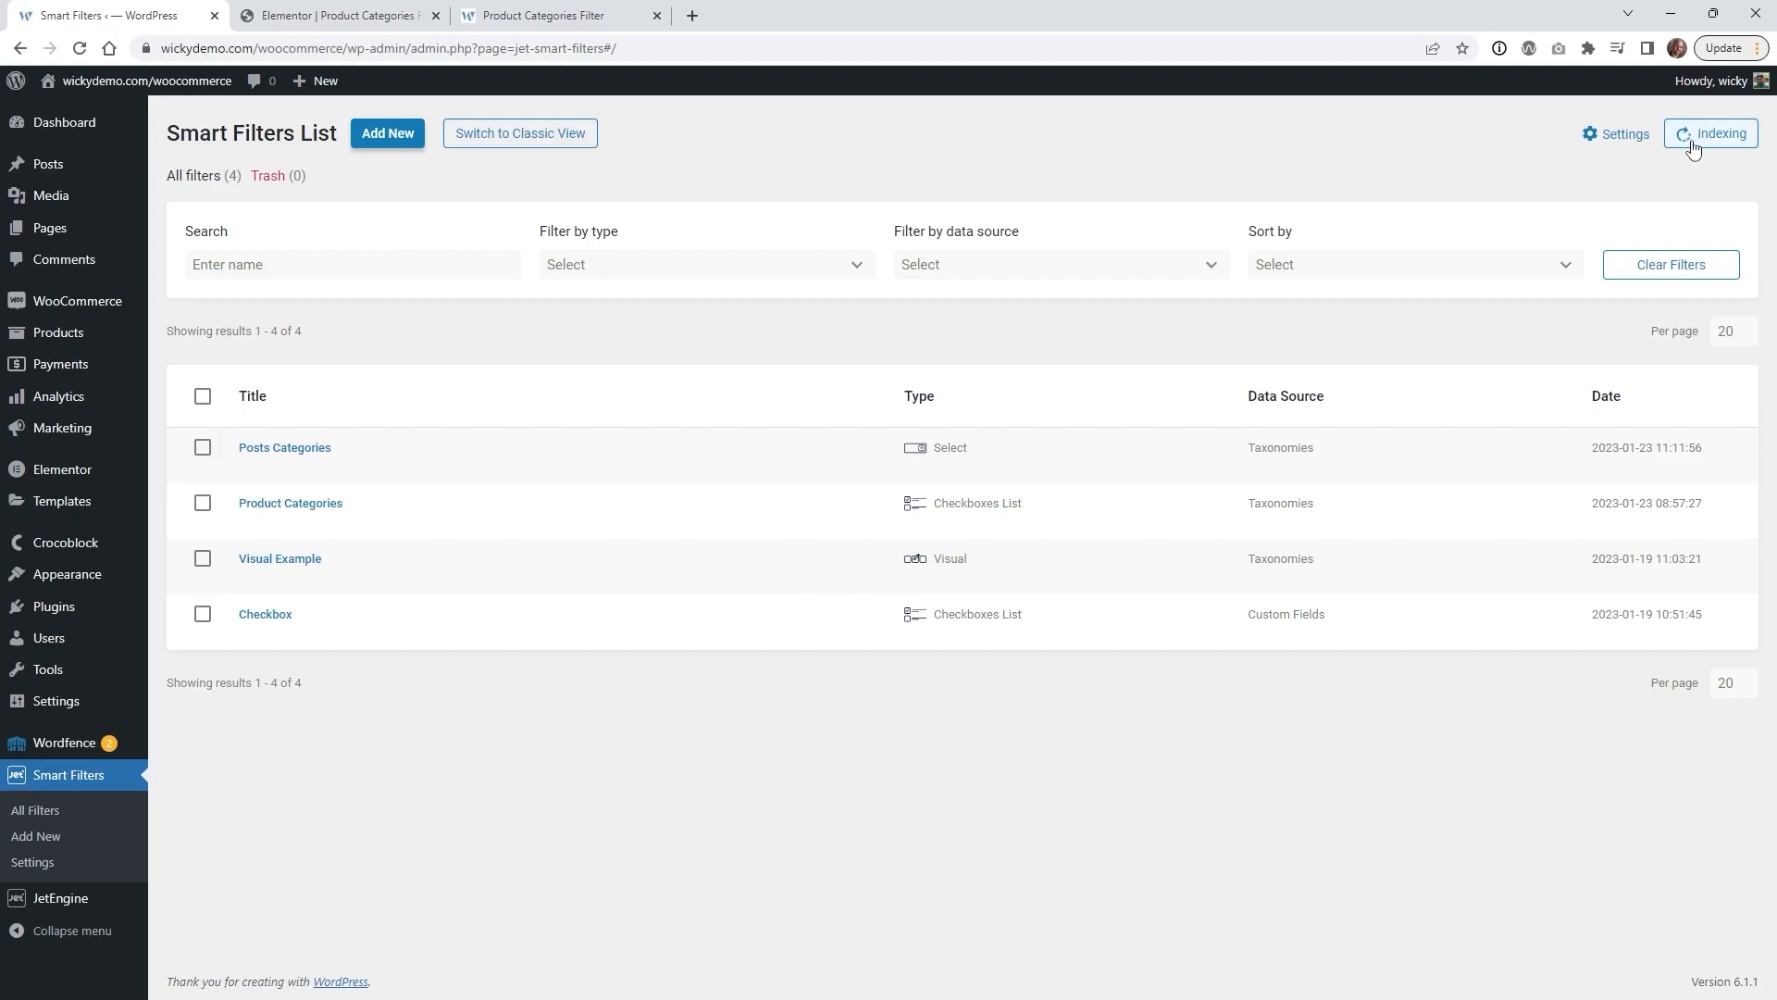
left_click(1607, 137)
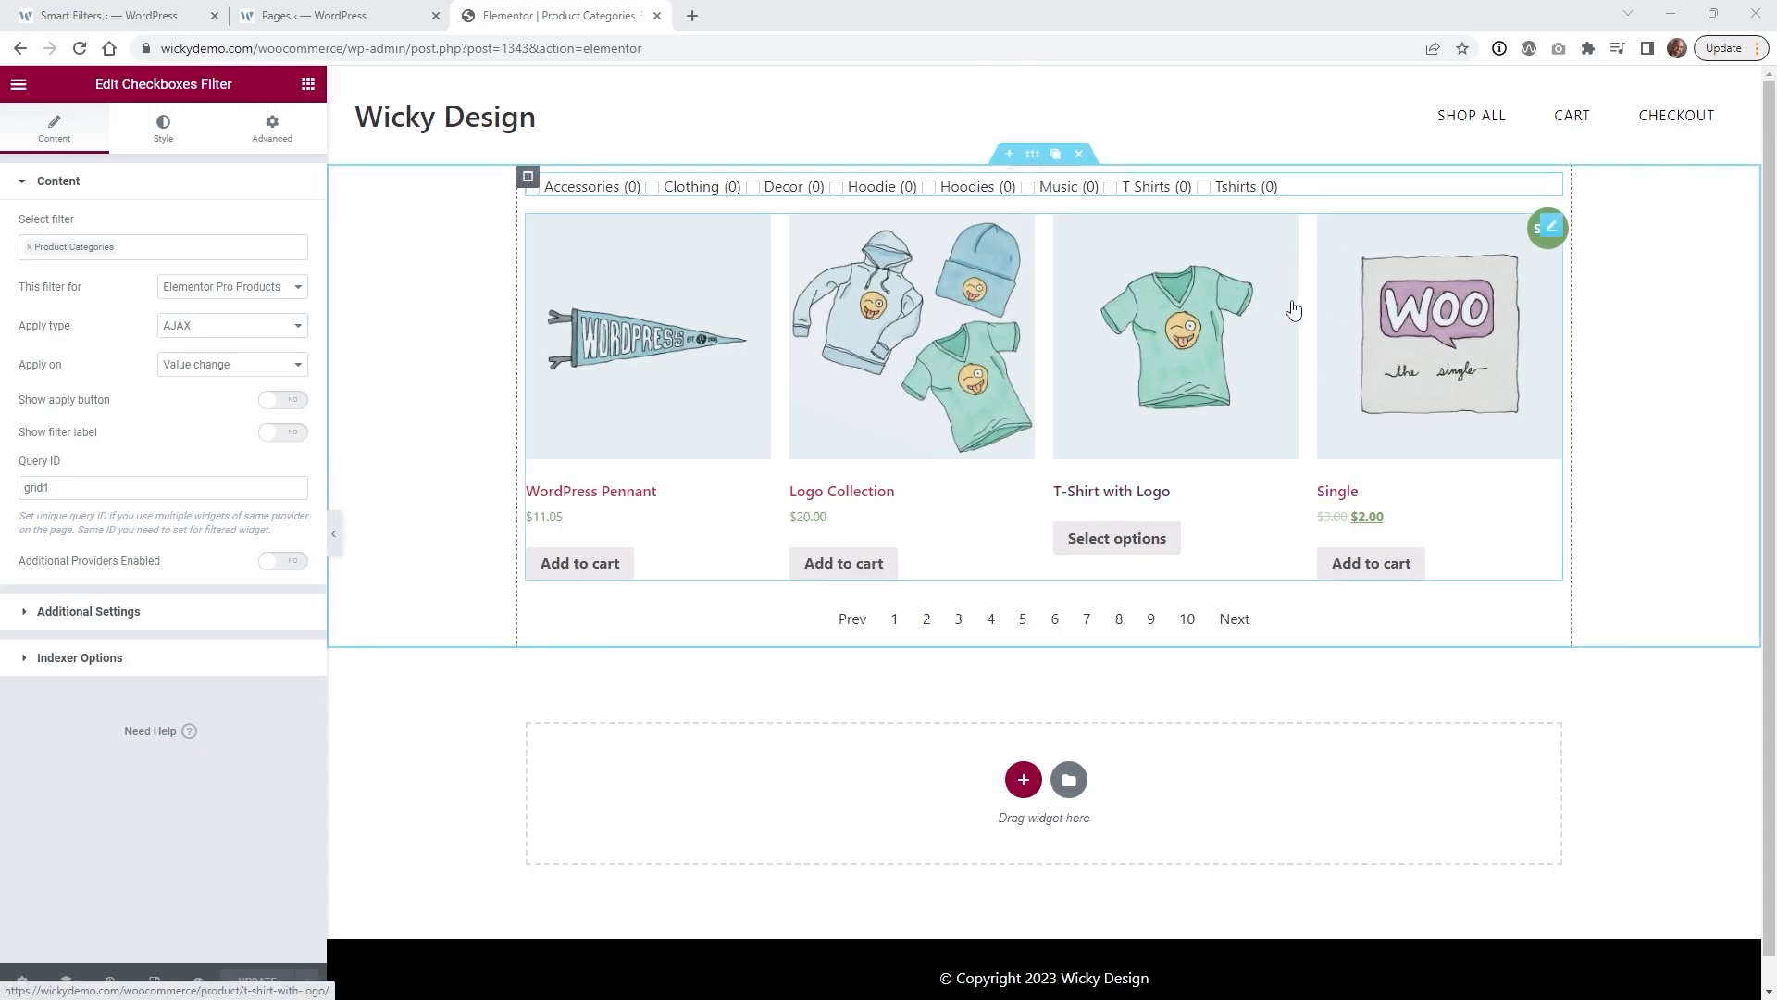
Inspect the Products widget and the checkboxes filter above it, reviewing the filter's target widget and apply type options.
left_click(1551, 226)
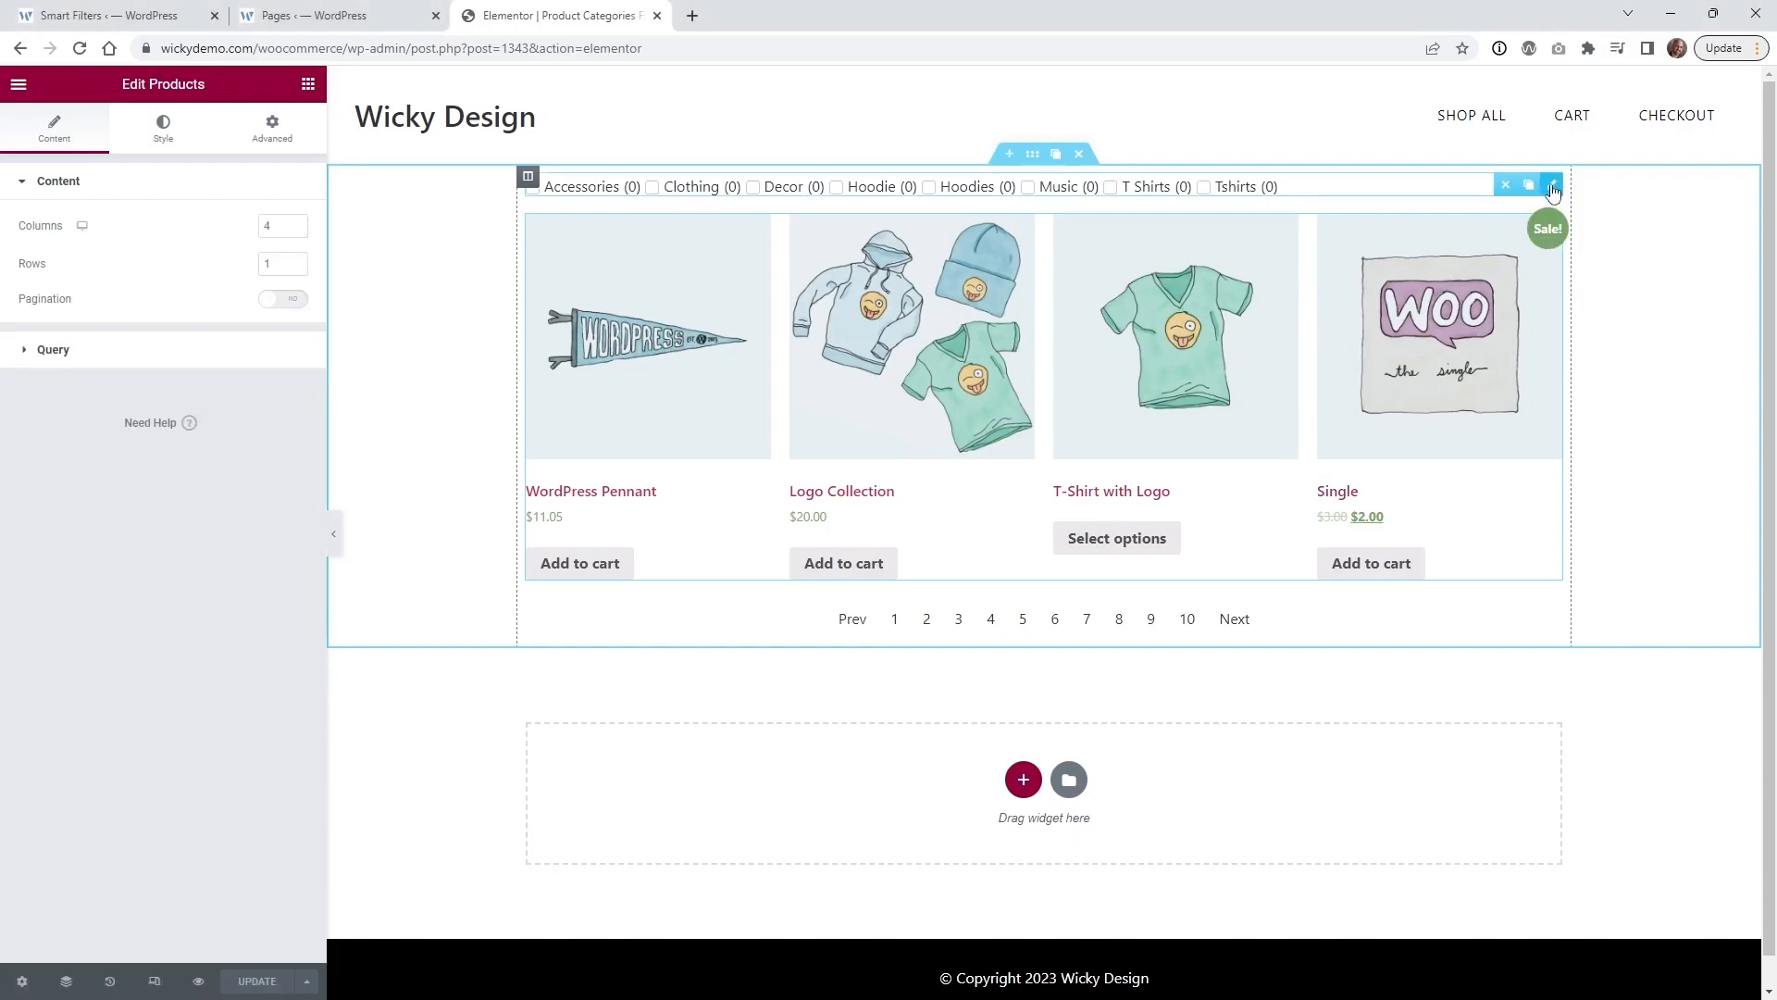
left_click(1552, 189)
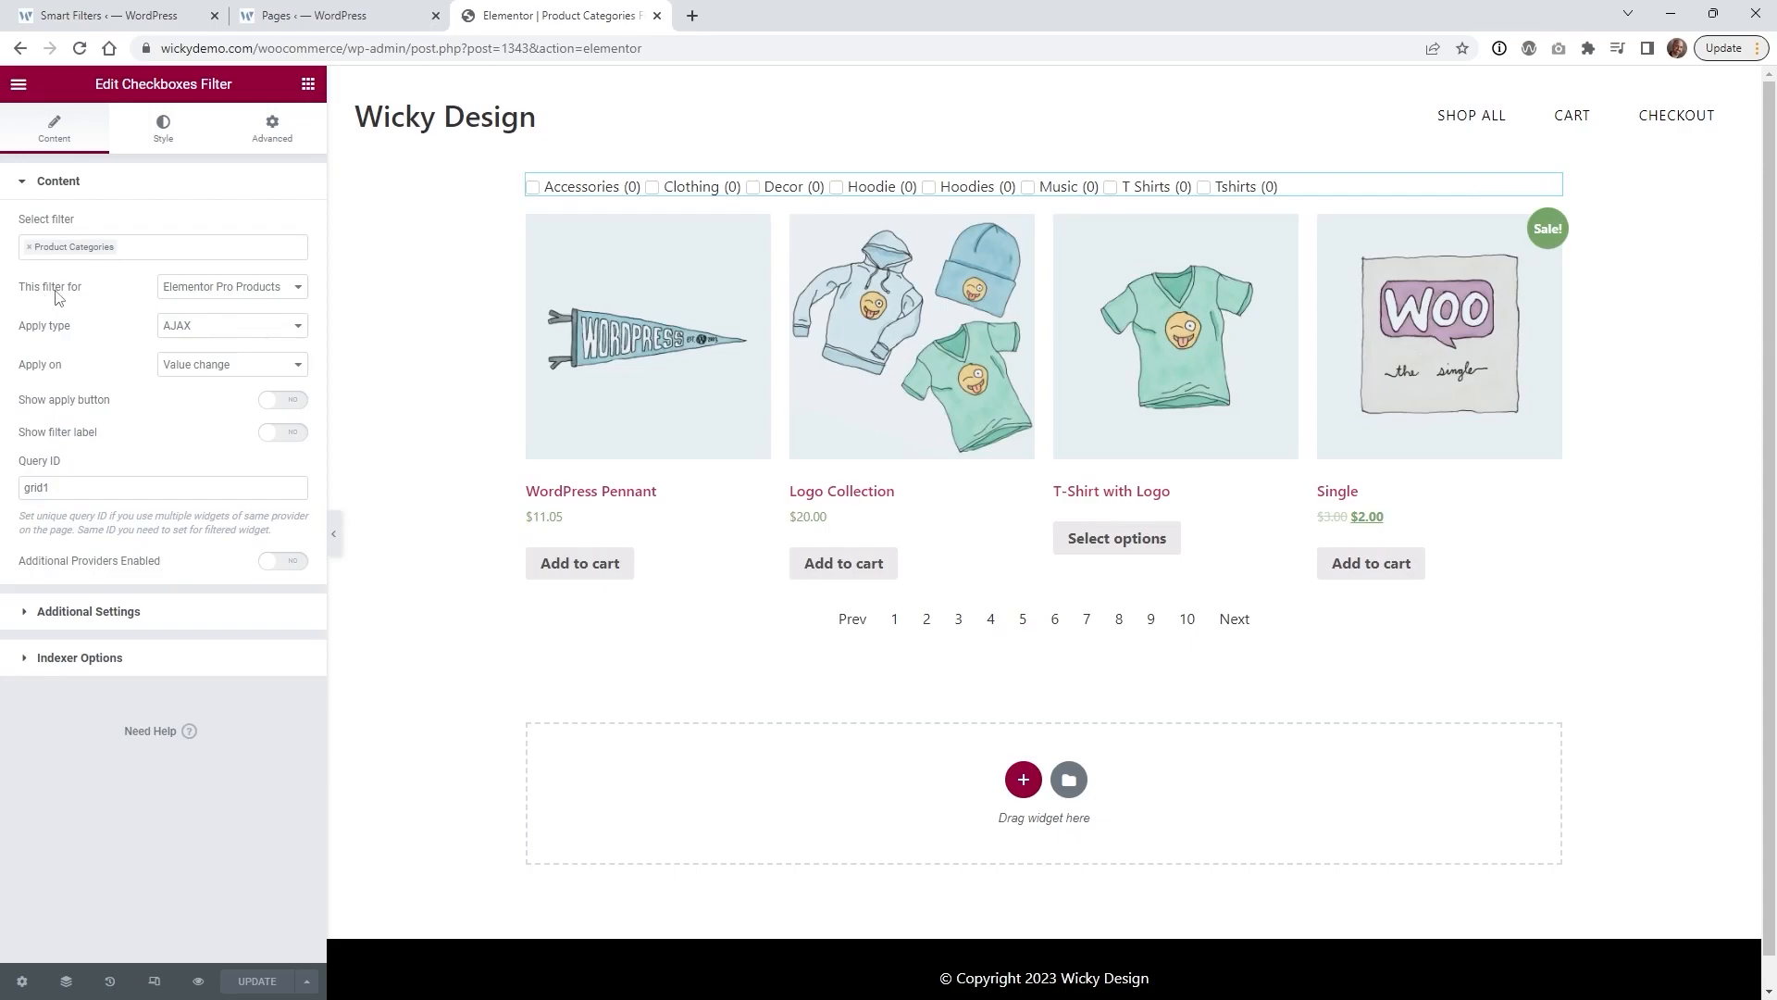
left_click(161, 291)
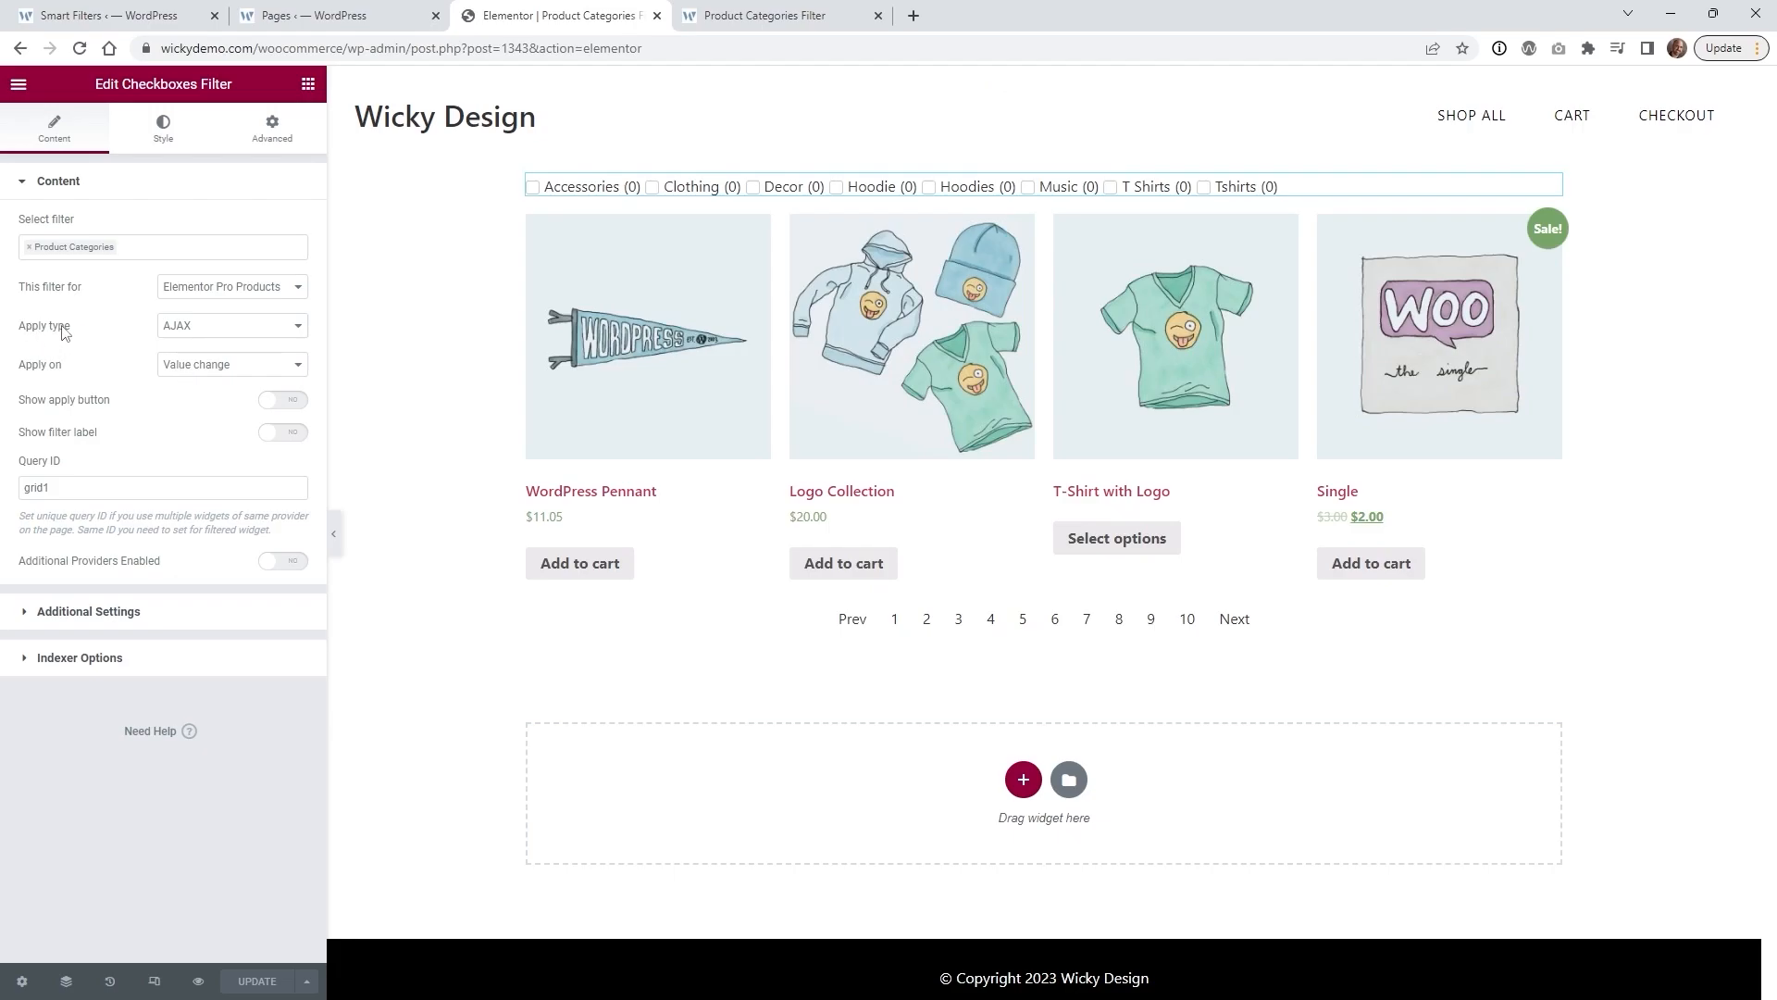
left_click(217, 329)
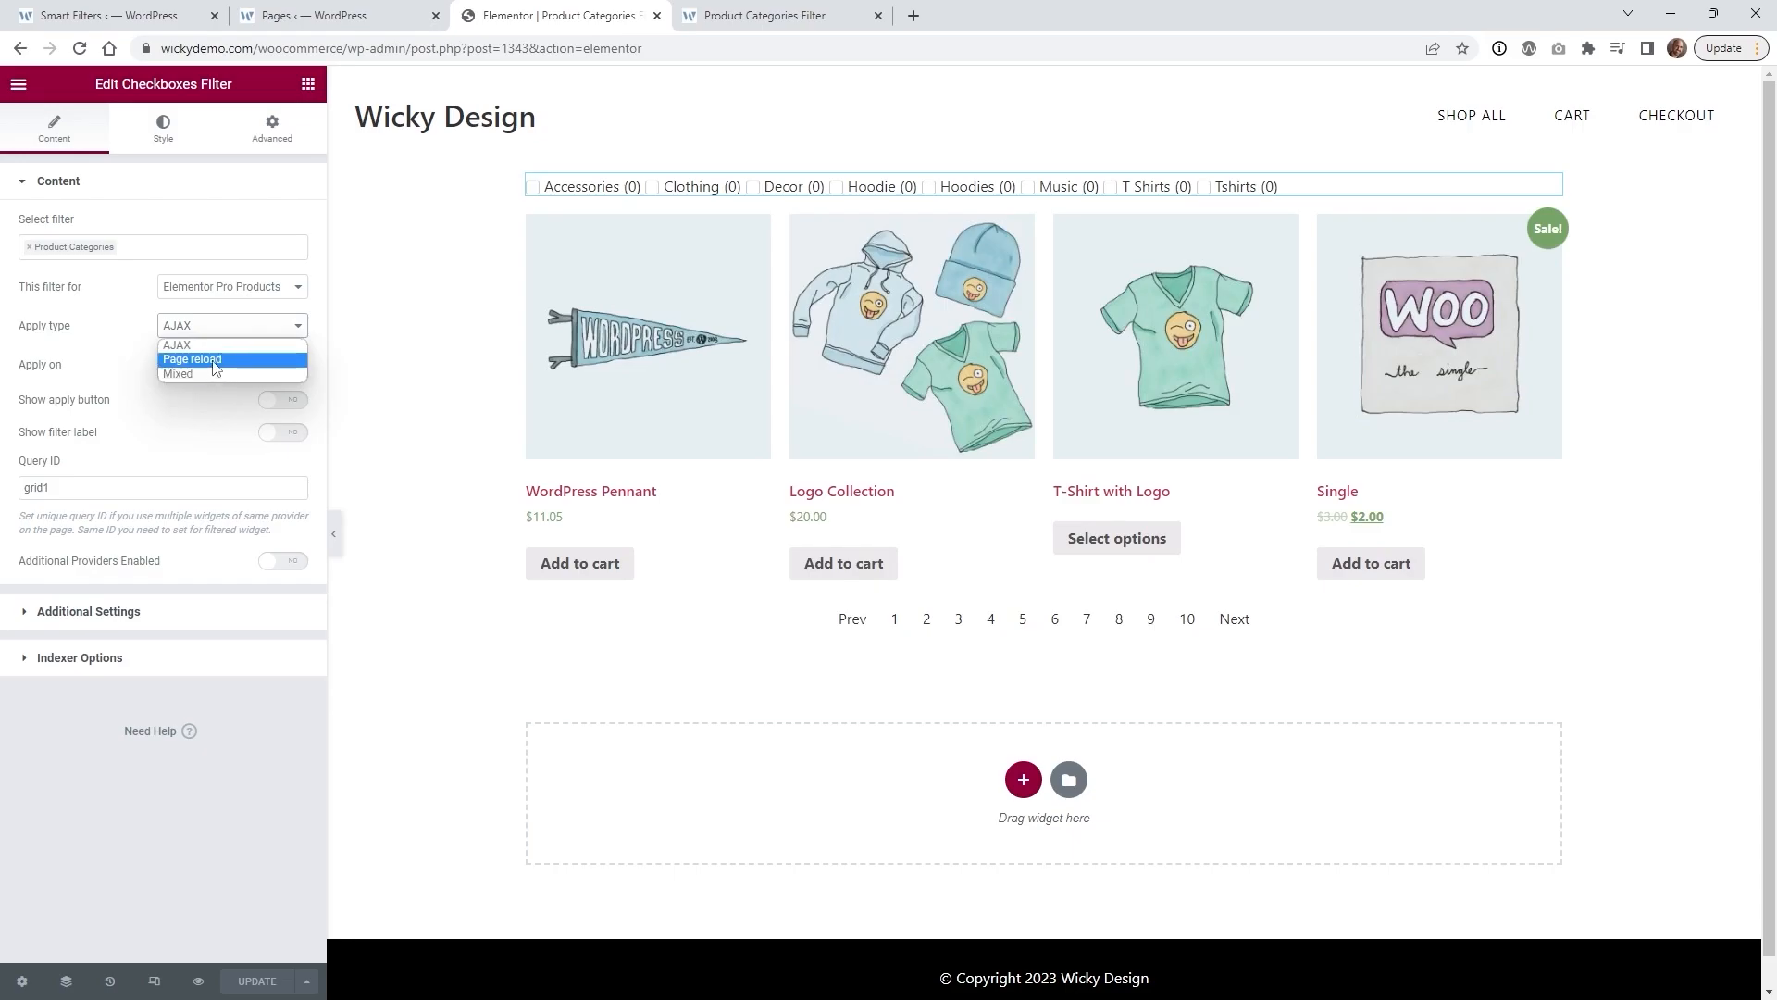
left_click(197, 842)
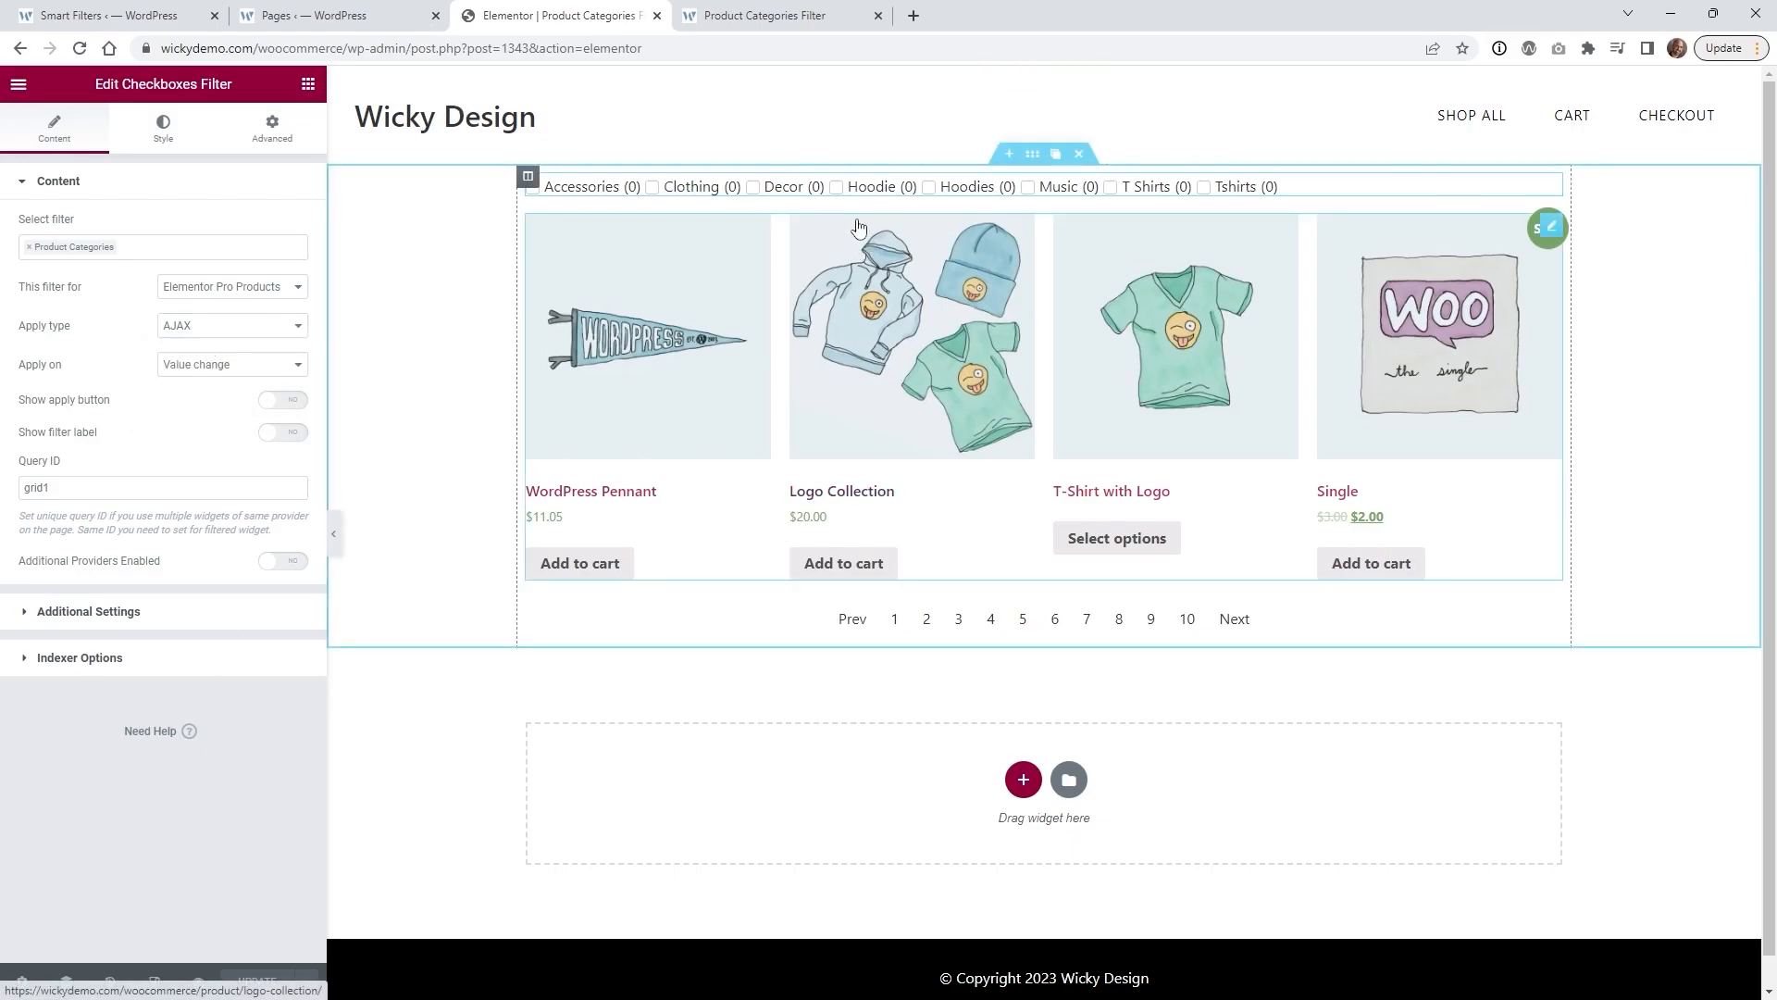
Test the AJAX filter on the published page by toggling the Accessories category and the Hoodie category.
left_click(737, 8)
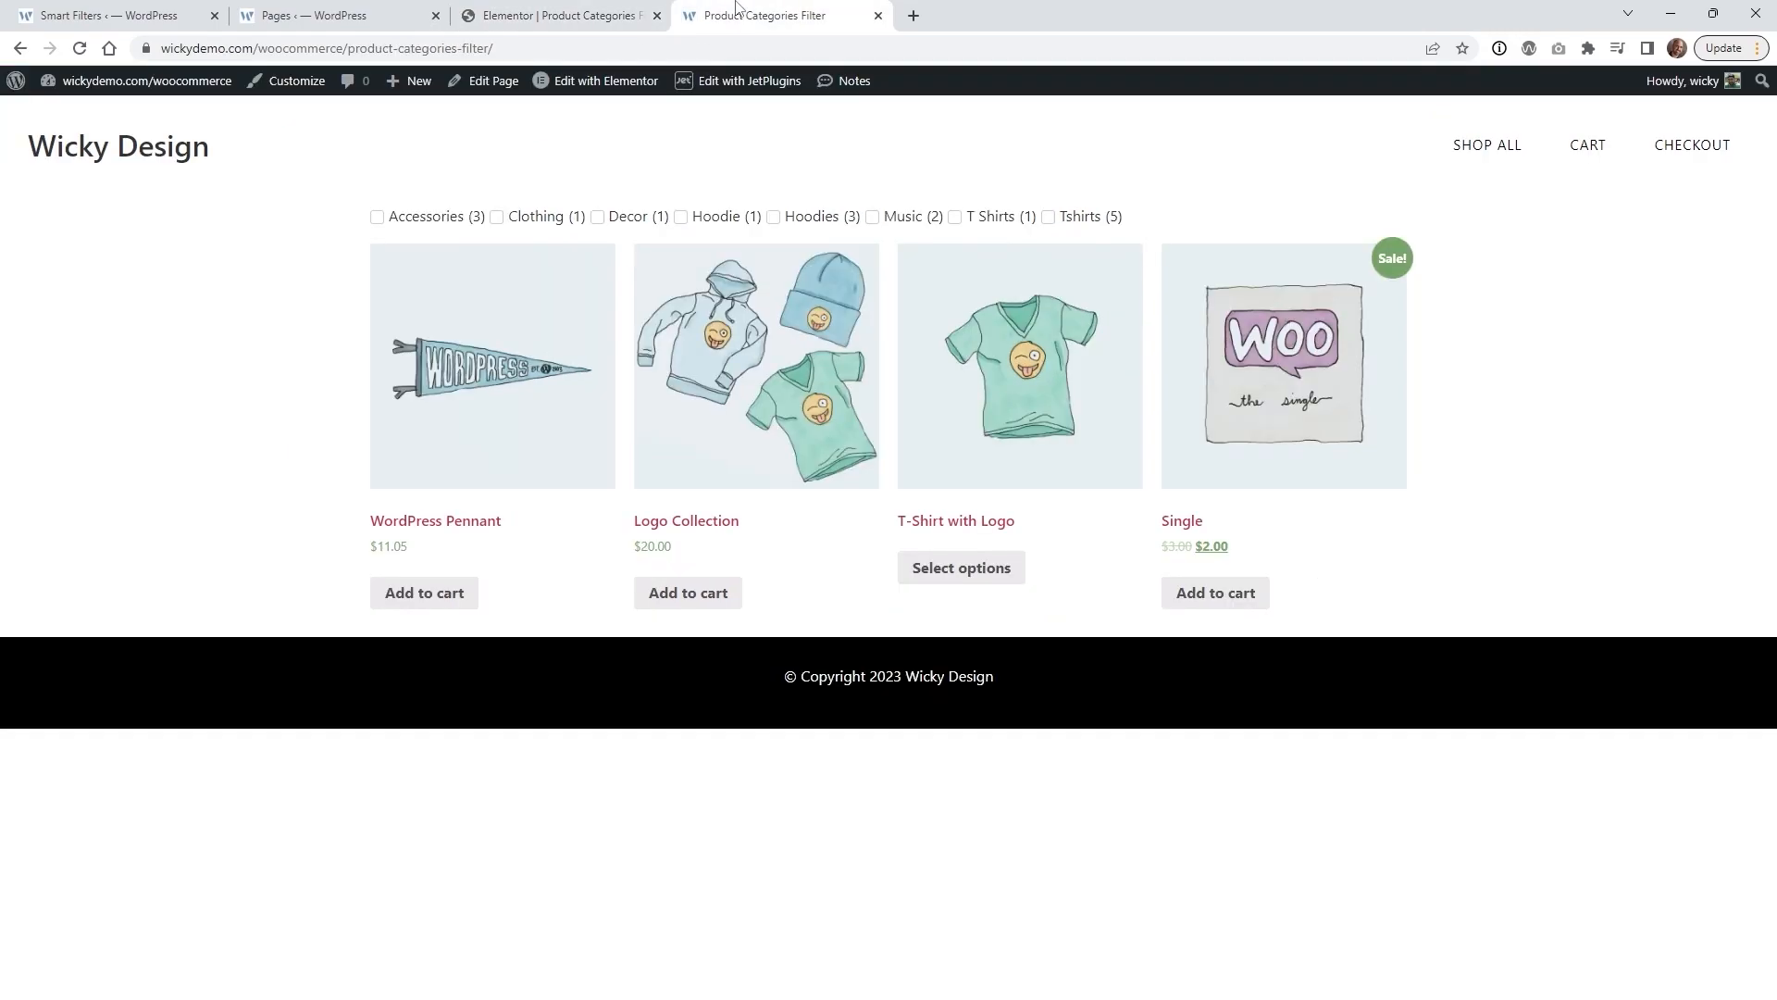
left_click(428, 223)
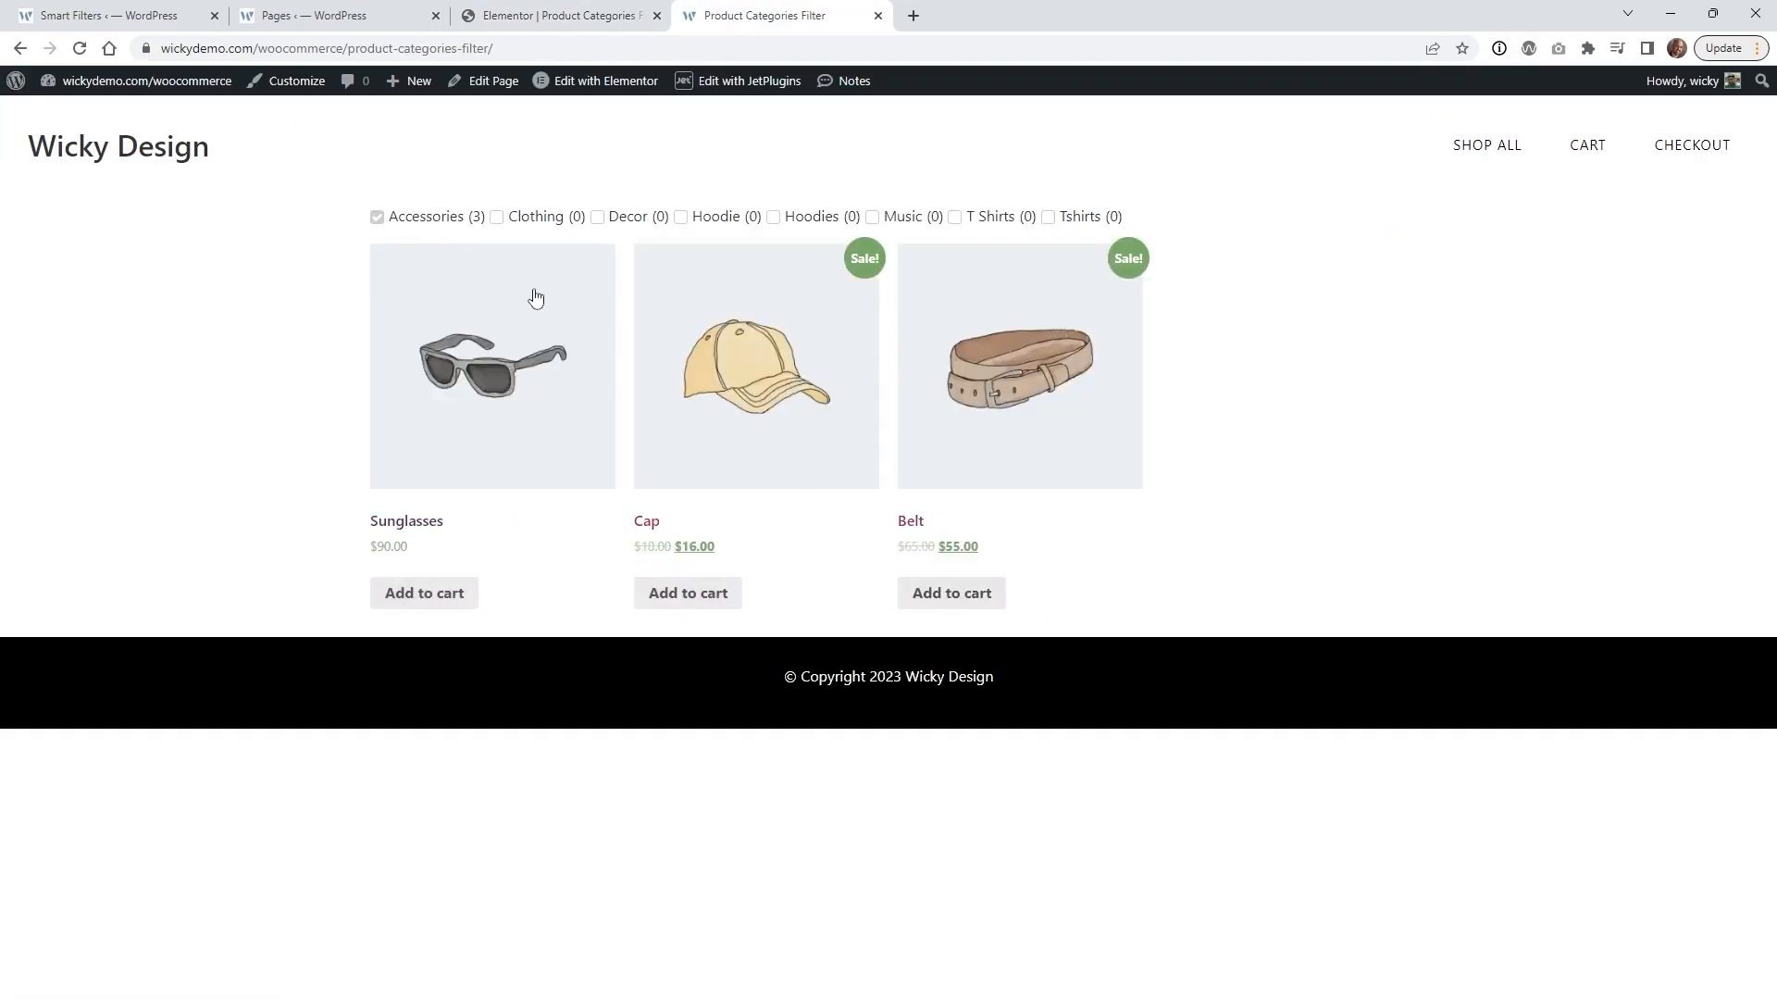
left_click(432, 232)
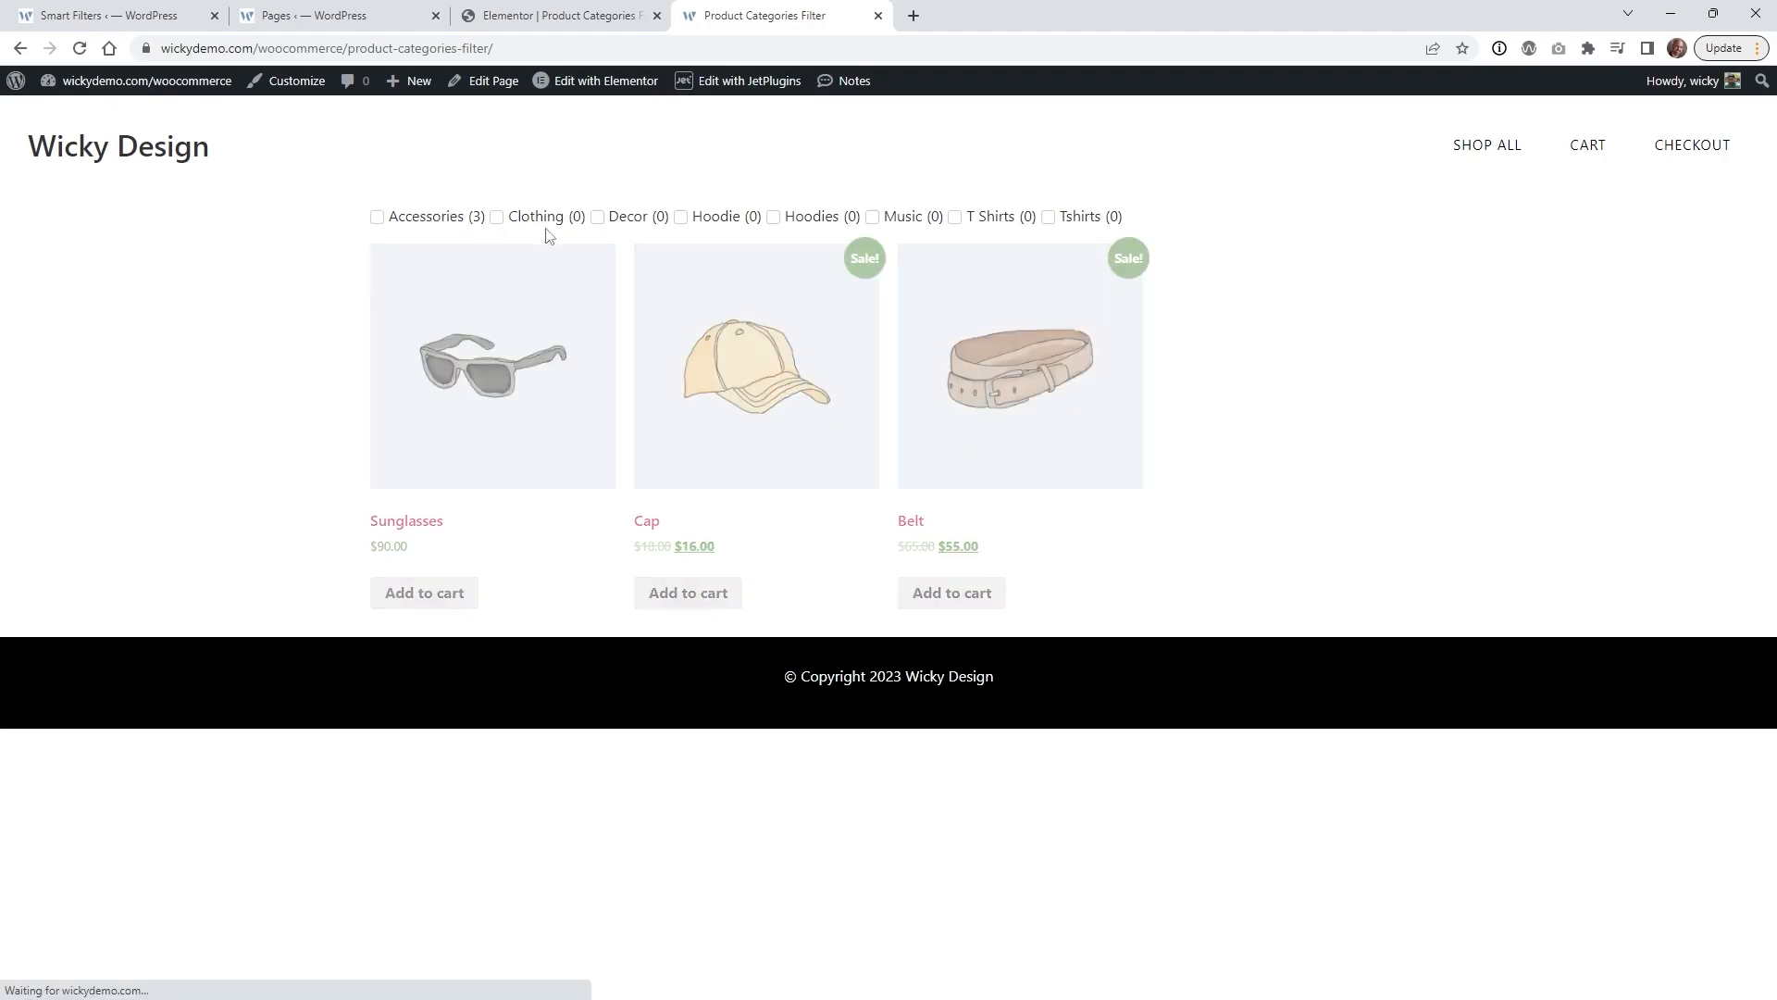
left_click(720, 225)
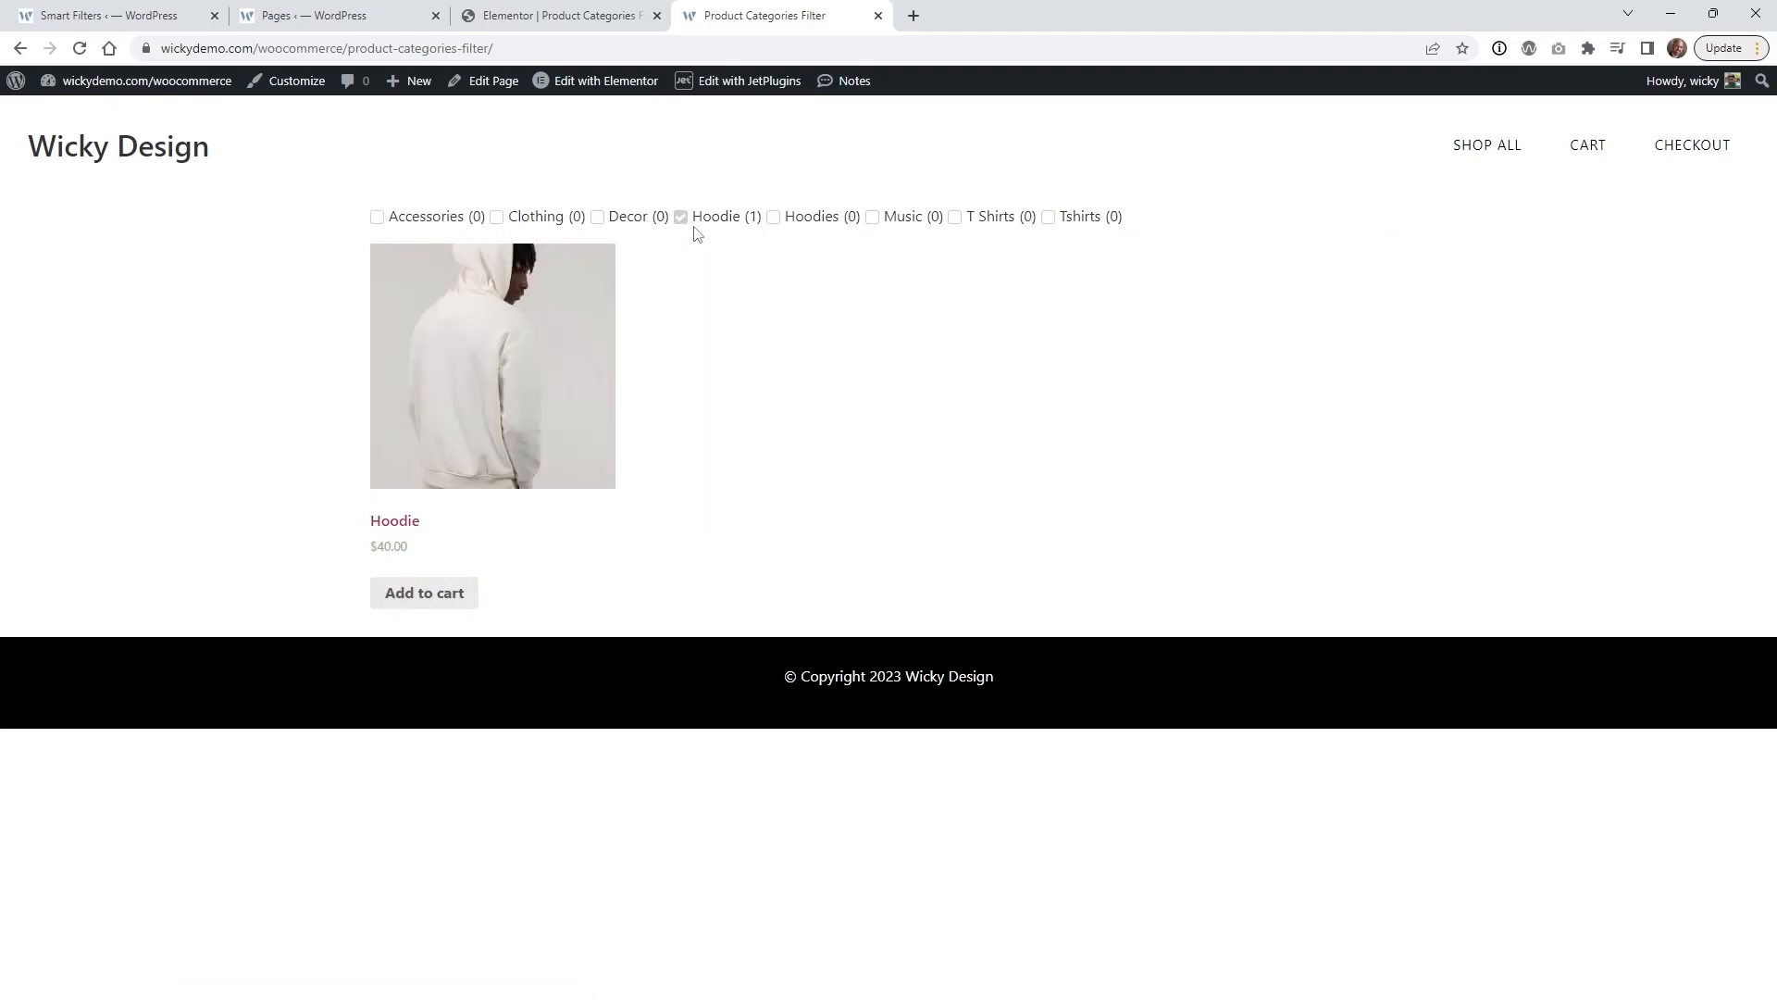
left_click(712, 226)
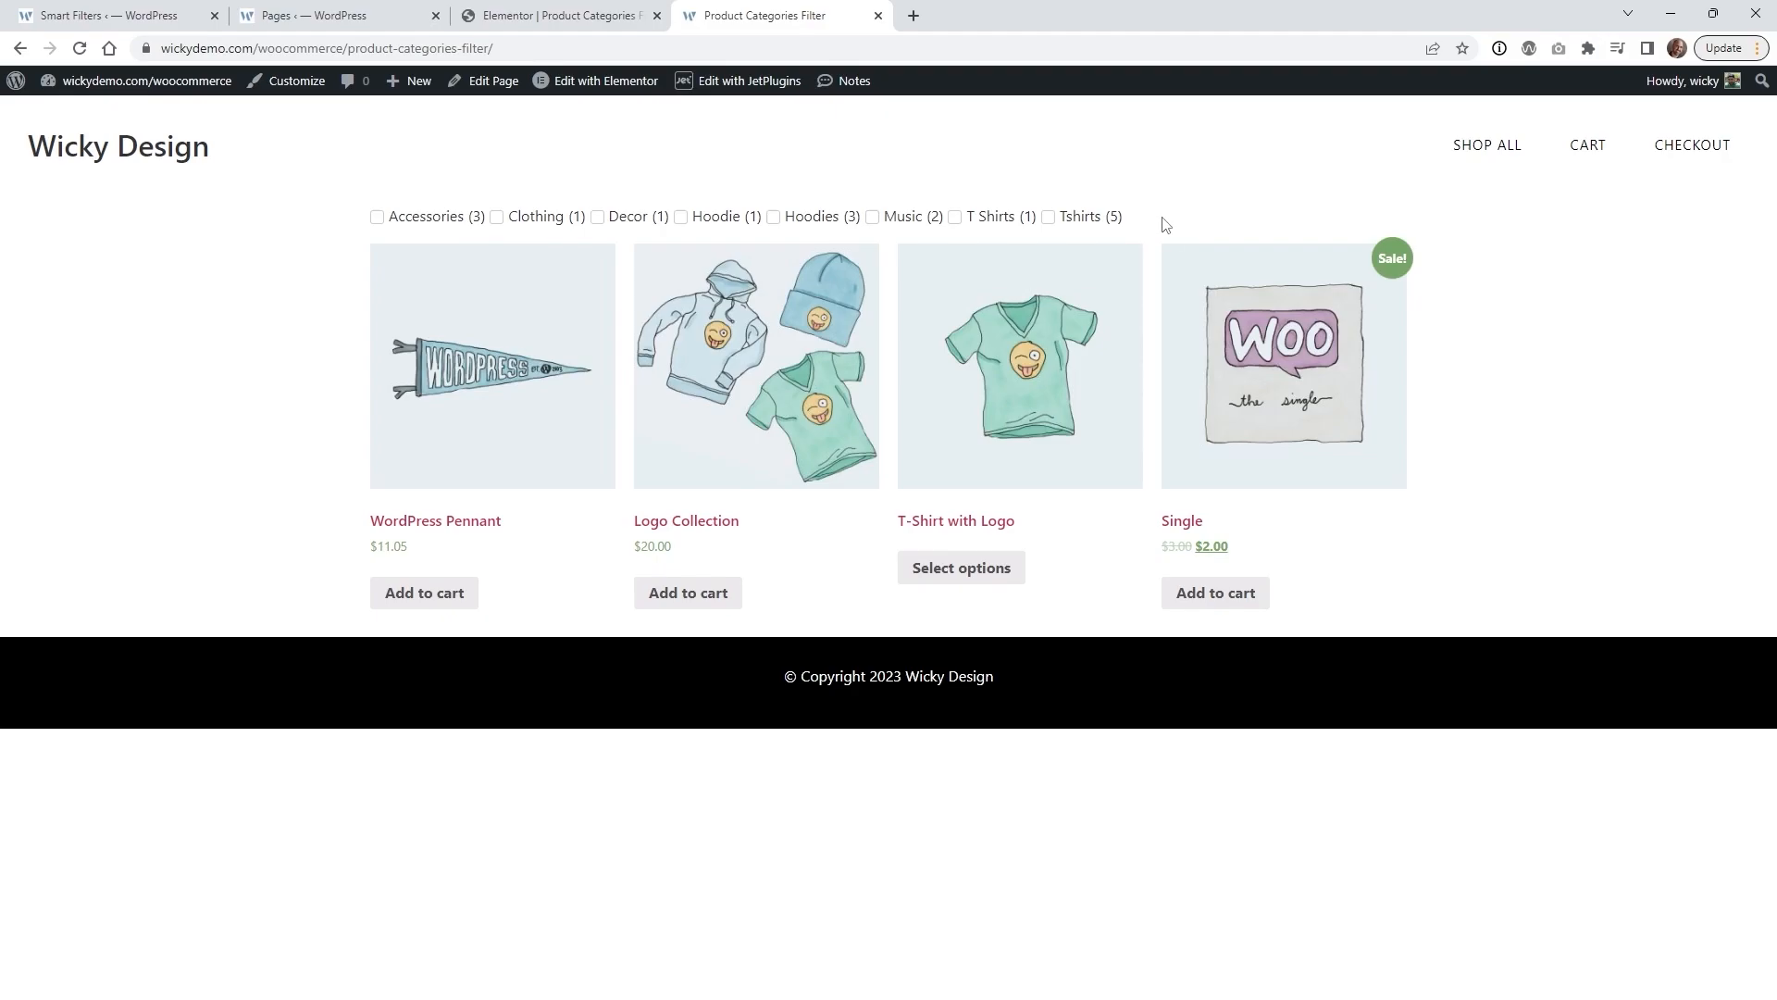
Set the checkboxes filter's apply type to Page reload and update the page.
left_click(560, 16)
left_click(215, 327)
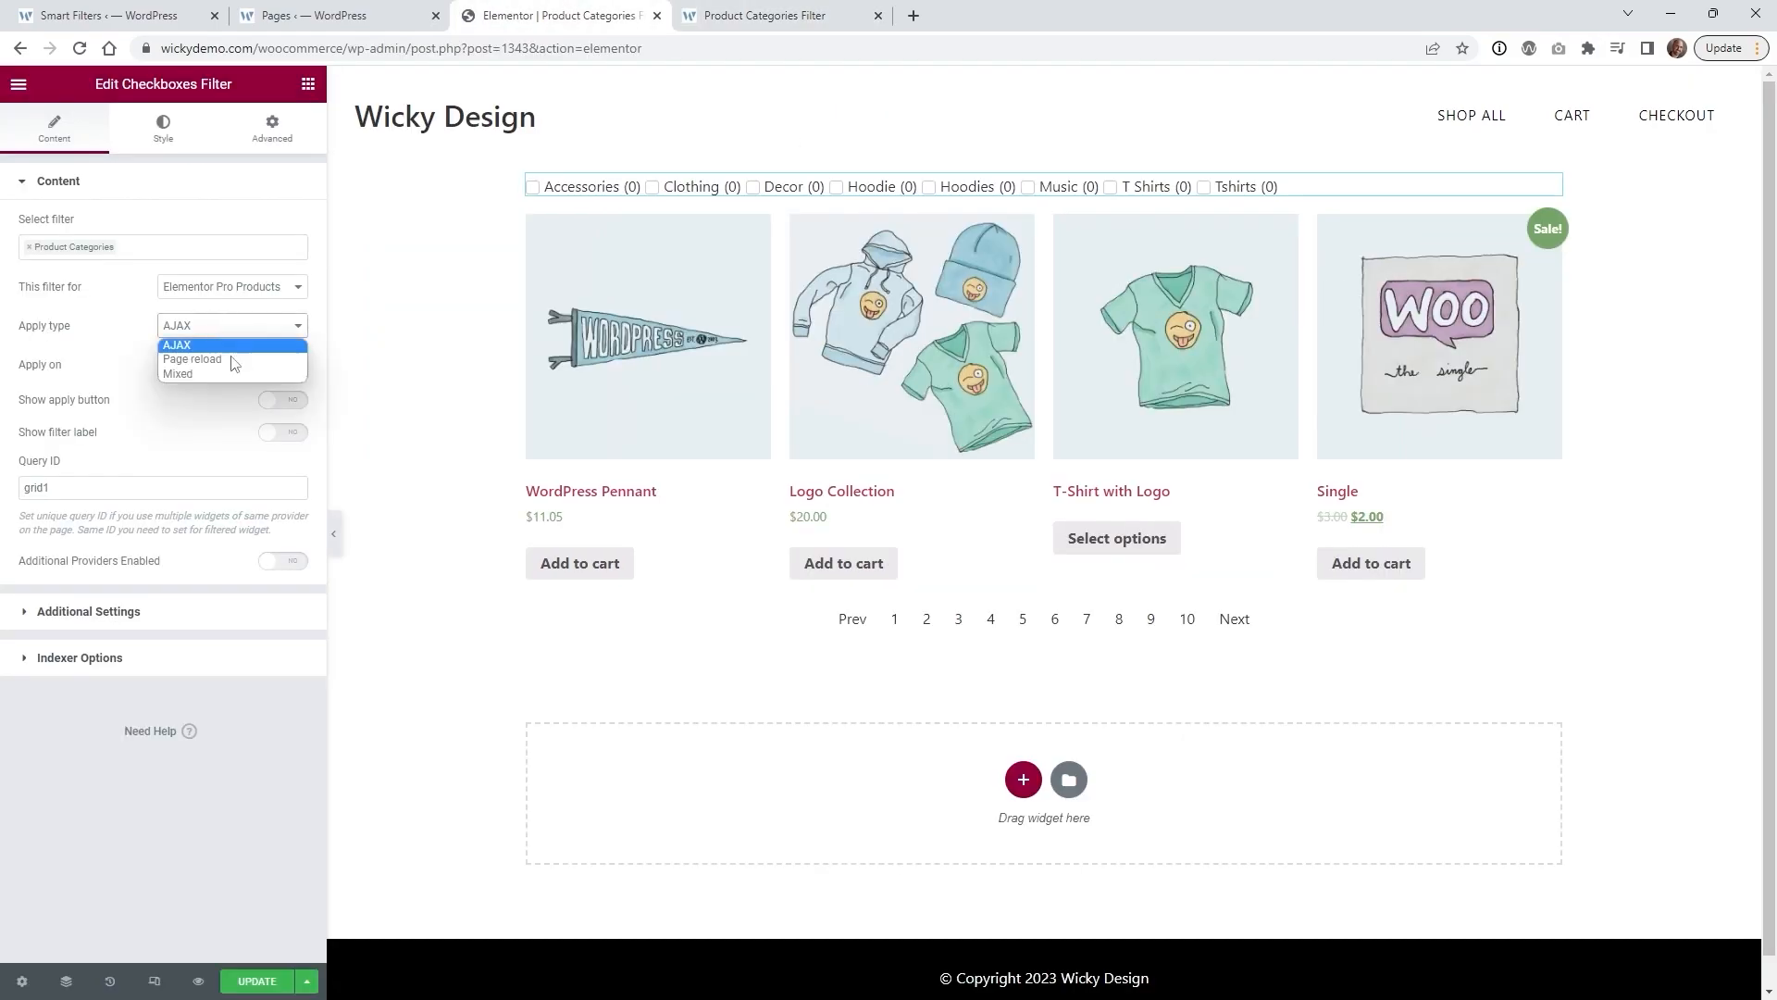
left_click(205, 360)
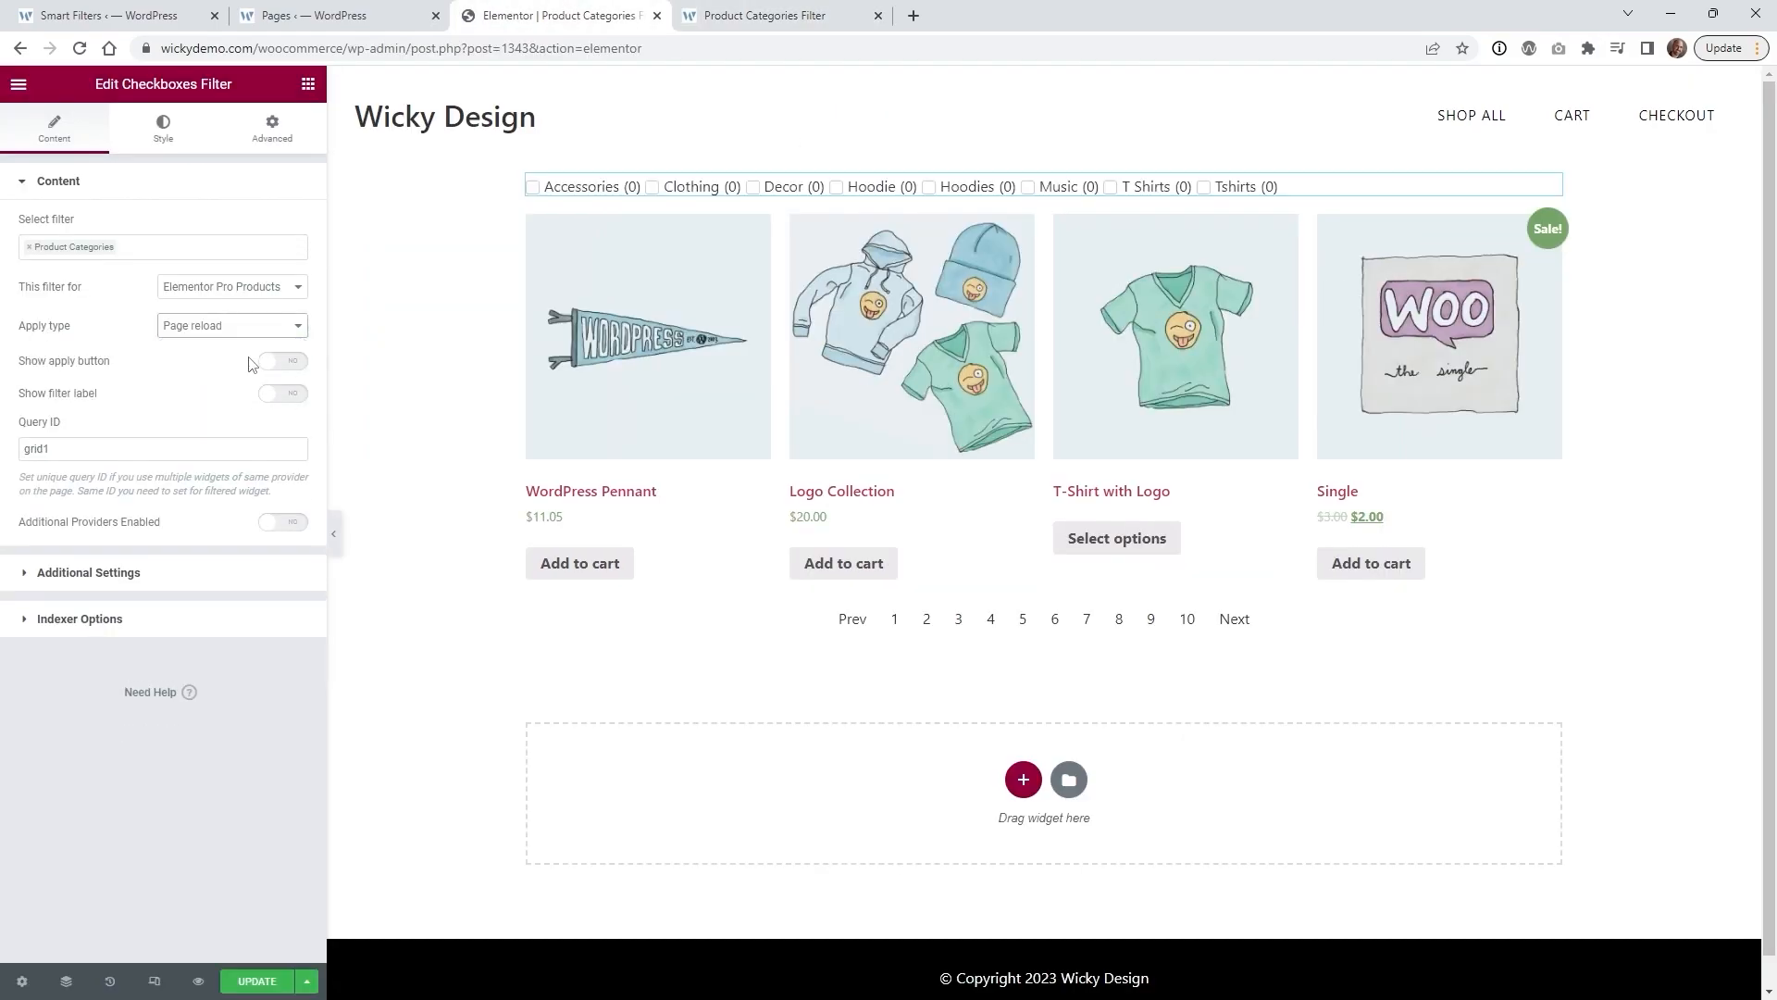
left_click(258, 982)
Reload the published Product Categories Filter page at its plain address without the preview parameters.
left_click(765, 16)
key("F5")
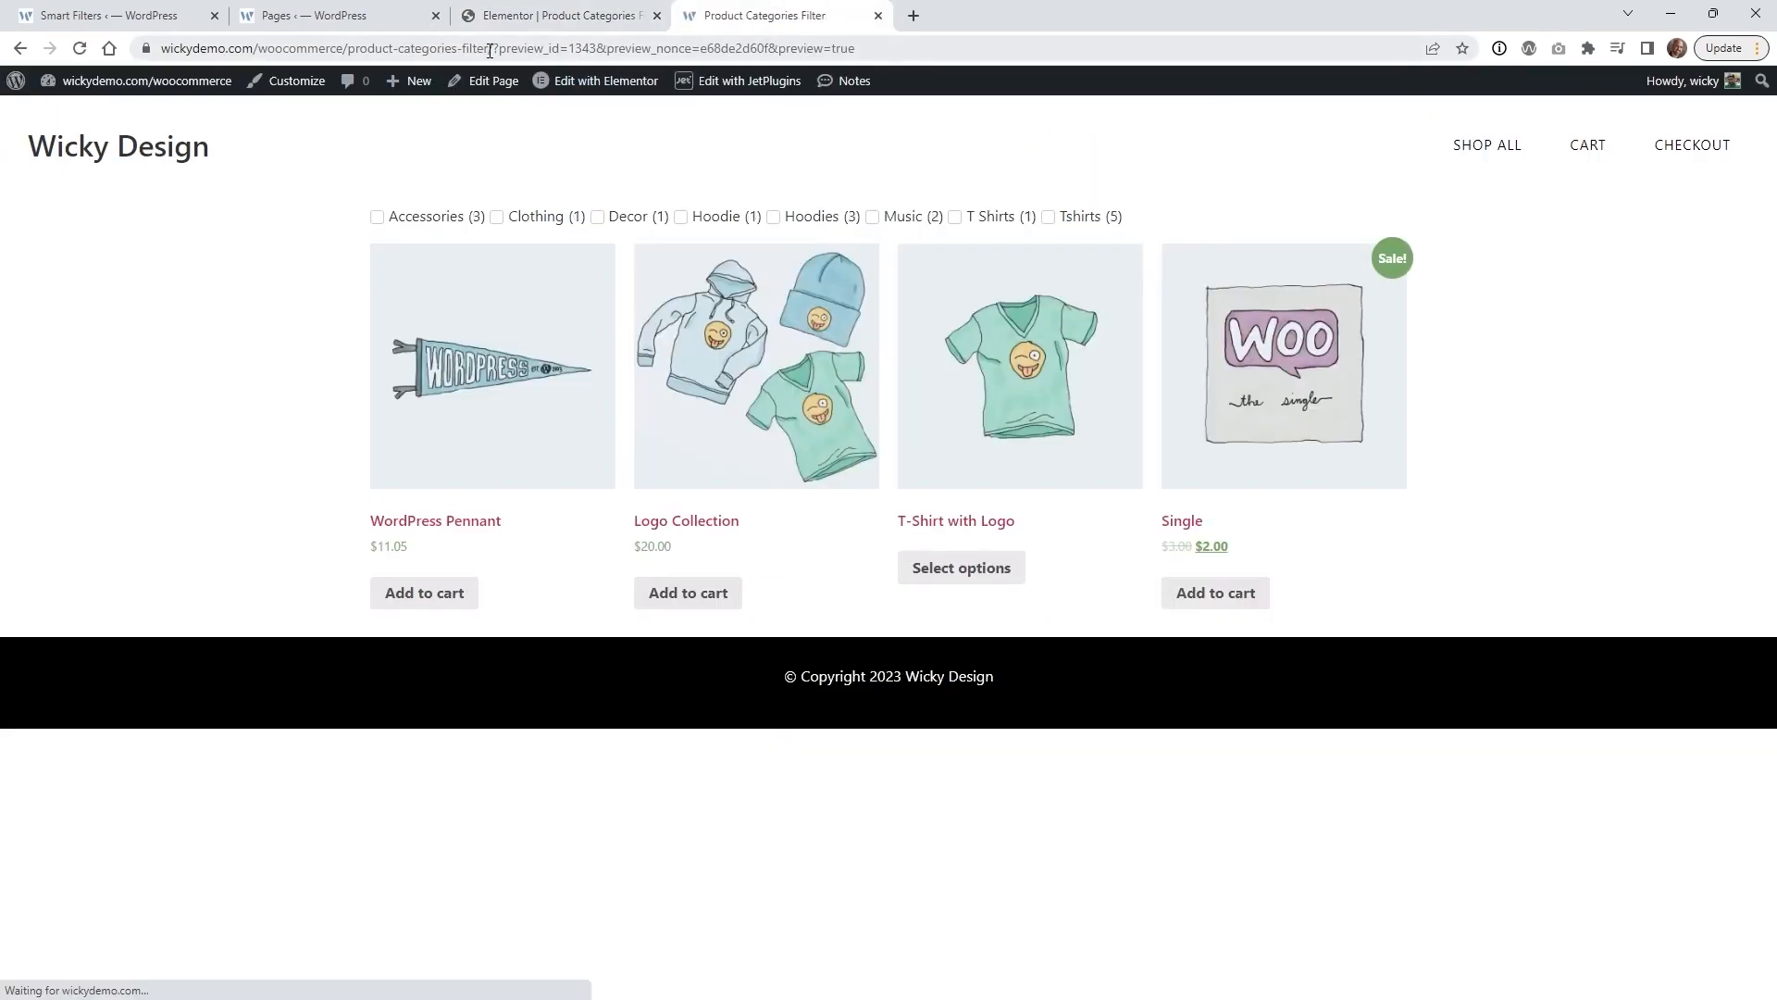
left_click_drag(490, 50, 855, 50)
key("Delete")
key("Return")
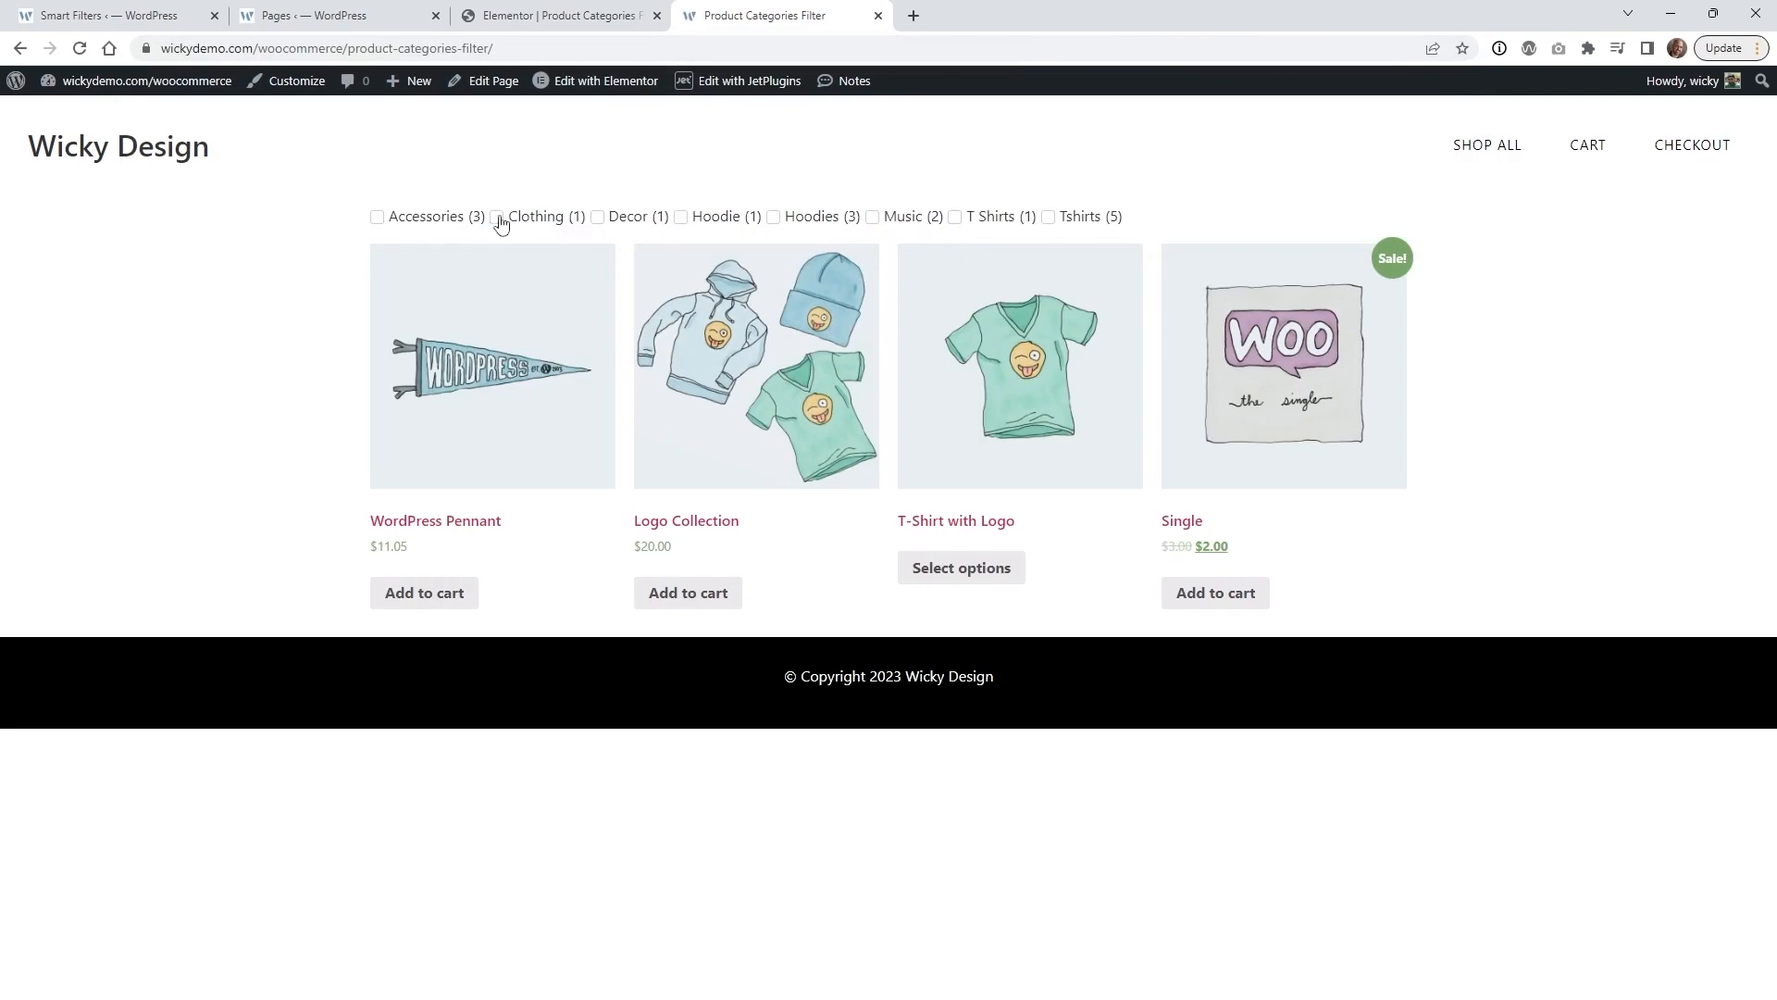
Test the page-reload filter on the published page by toggling the Accessories, Clothing and Decor categories, ending with Accessories selected.
left_click(448, 216)
left_click(516, 218)
left_click(607, 219)
left_click(553, 220)
left_click(633, 221)
left_click(452, 220)
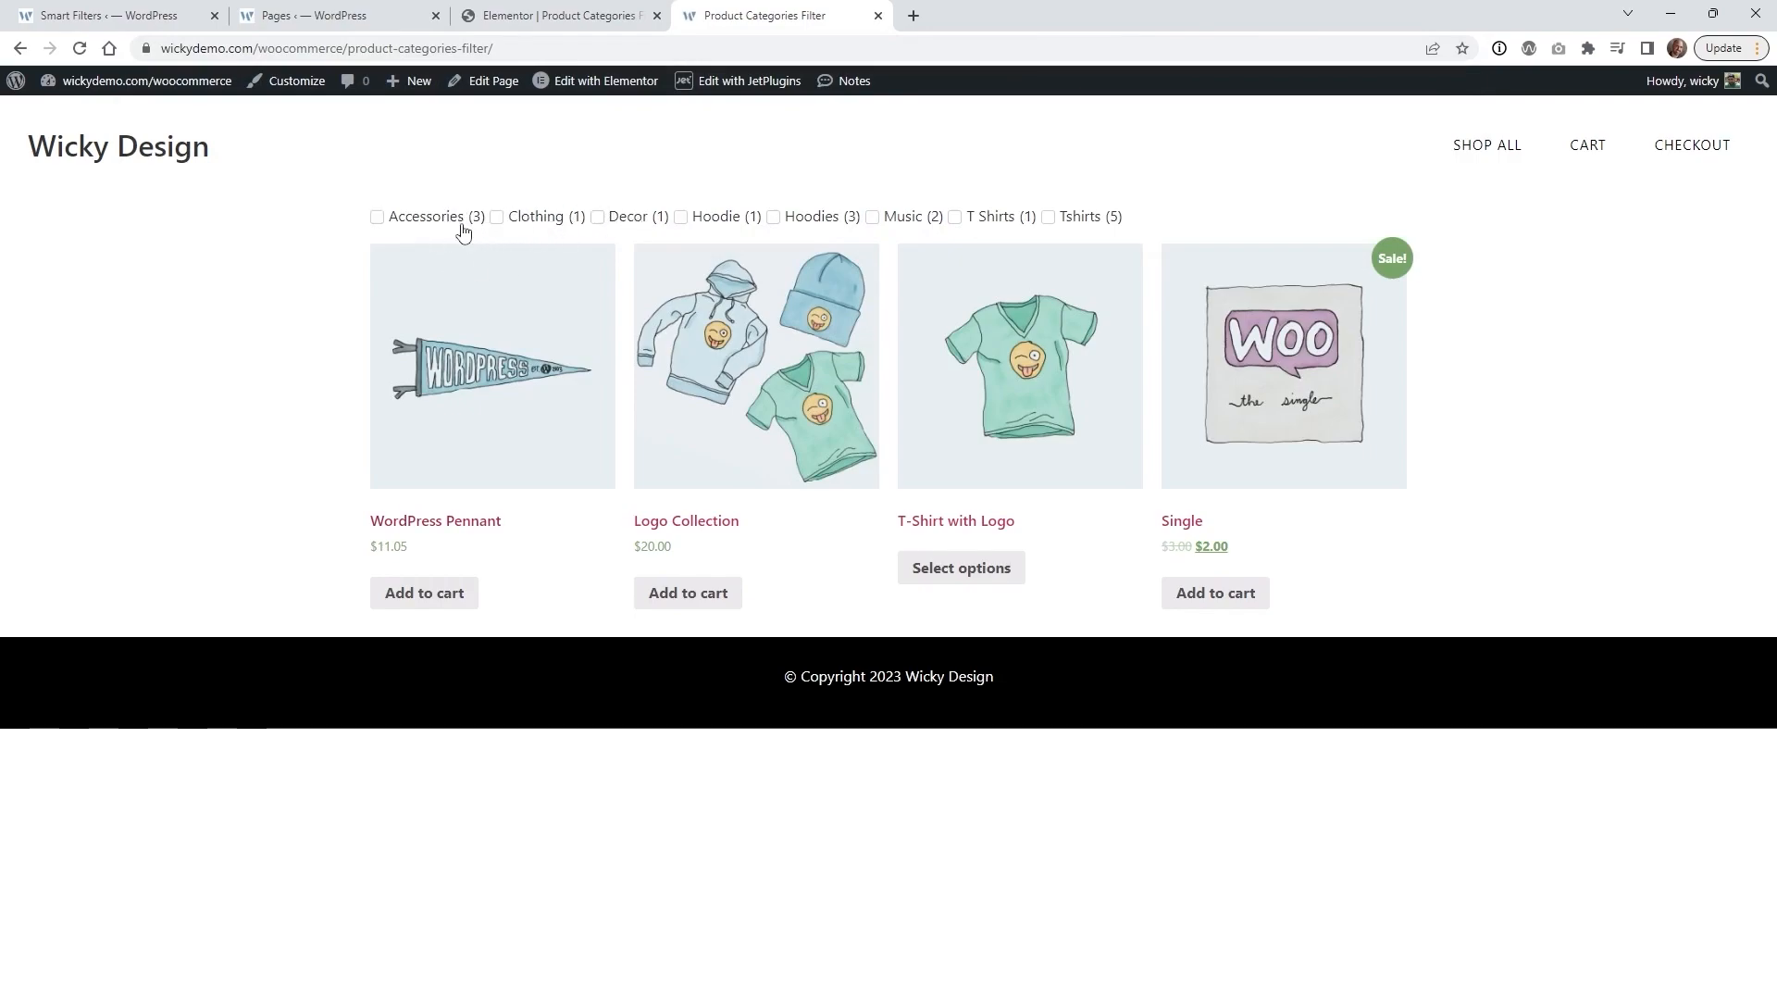
left_click(436, 224)
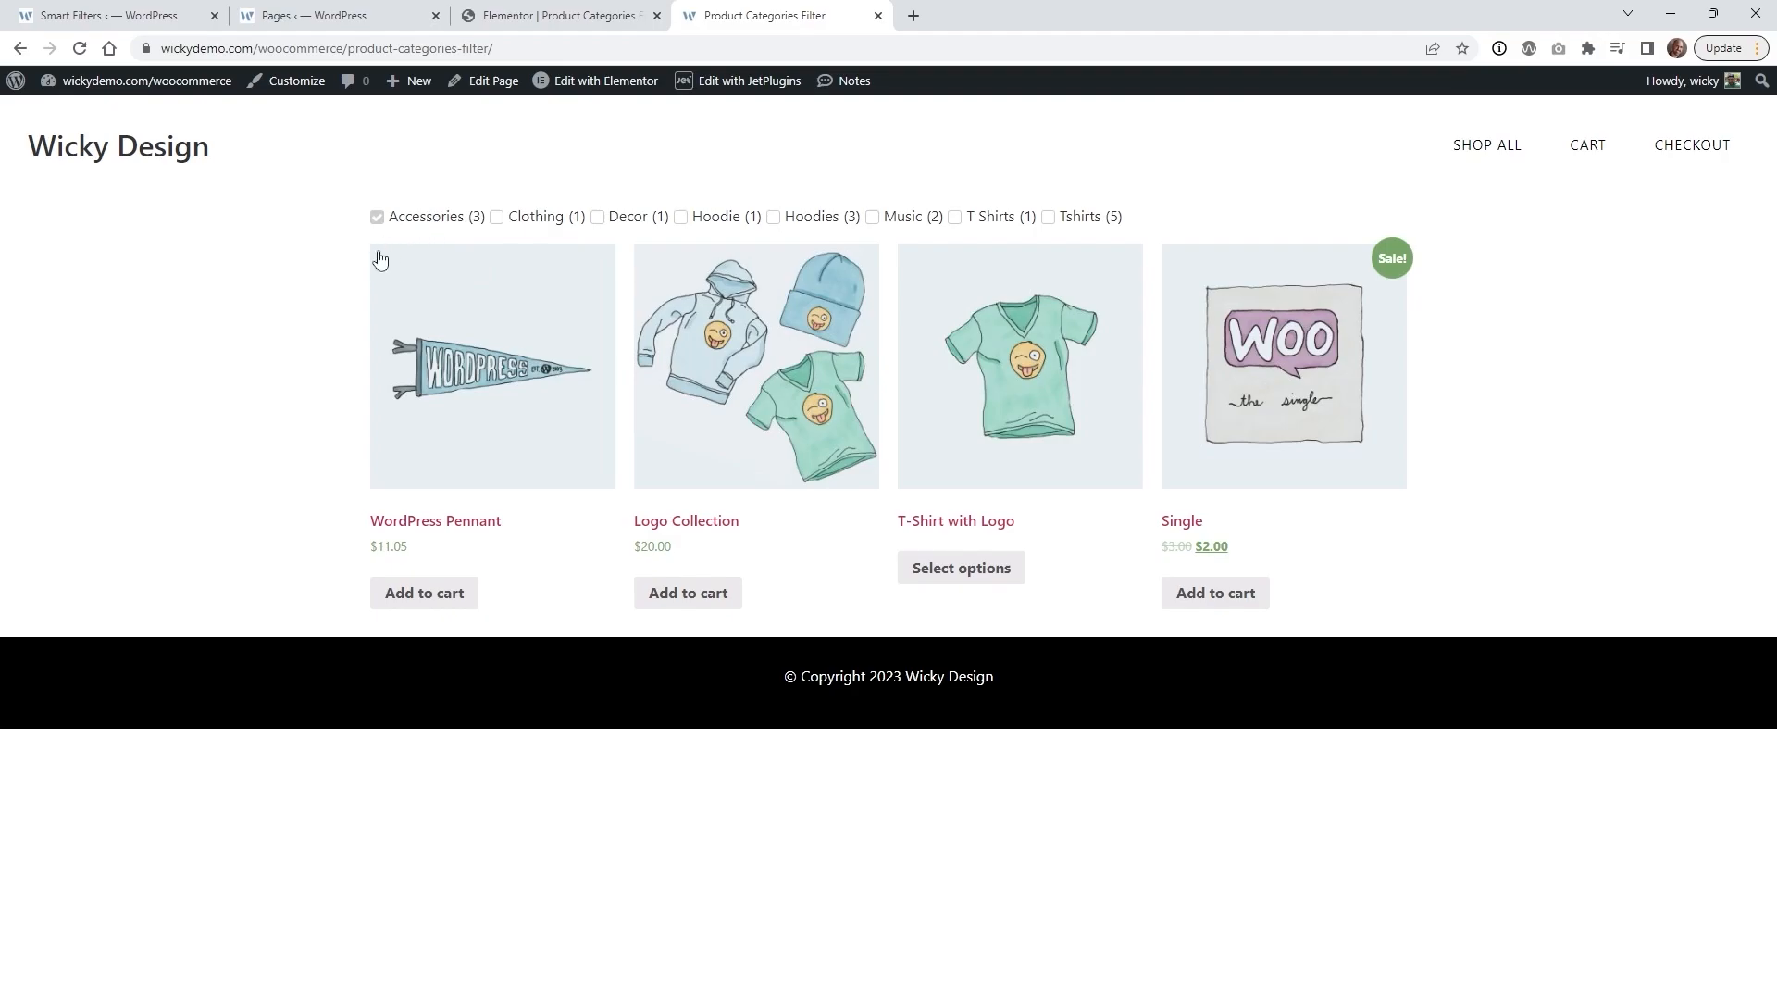
Enable the apply button for the checkboxes filter and update the page.
left_click(582, 9)
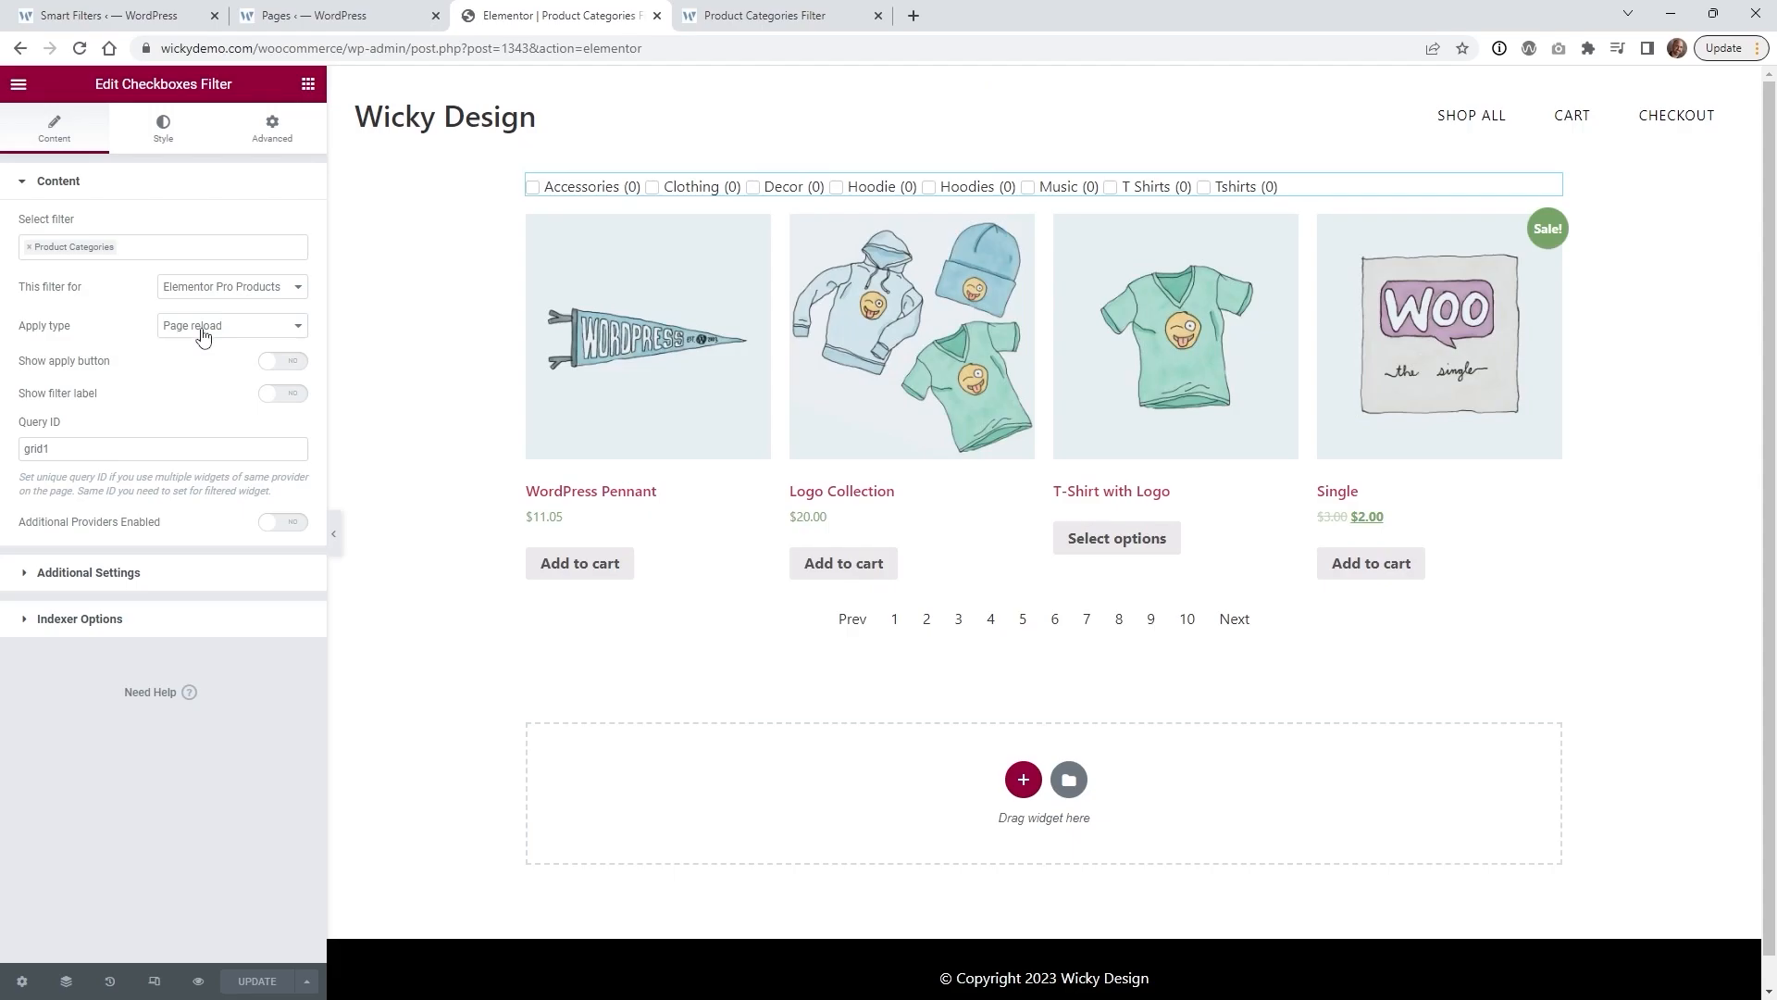
left_click(282, 361)
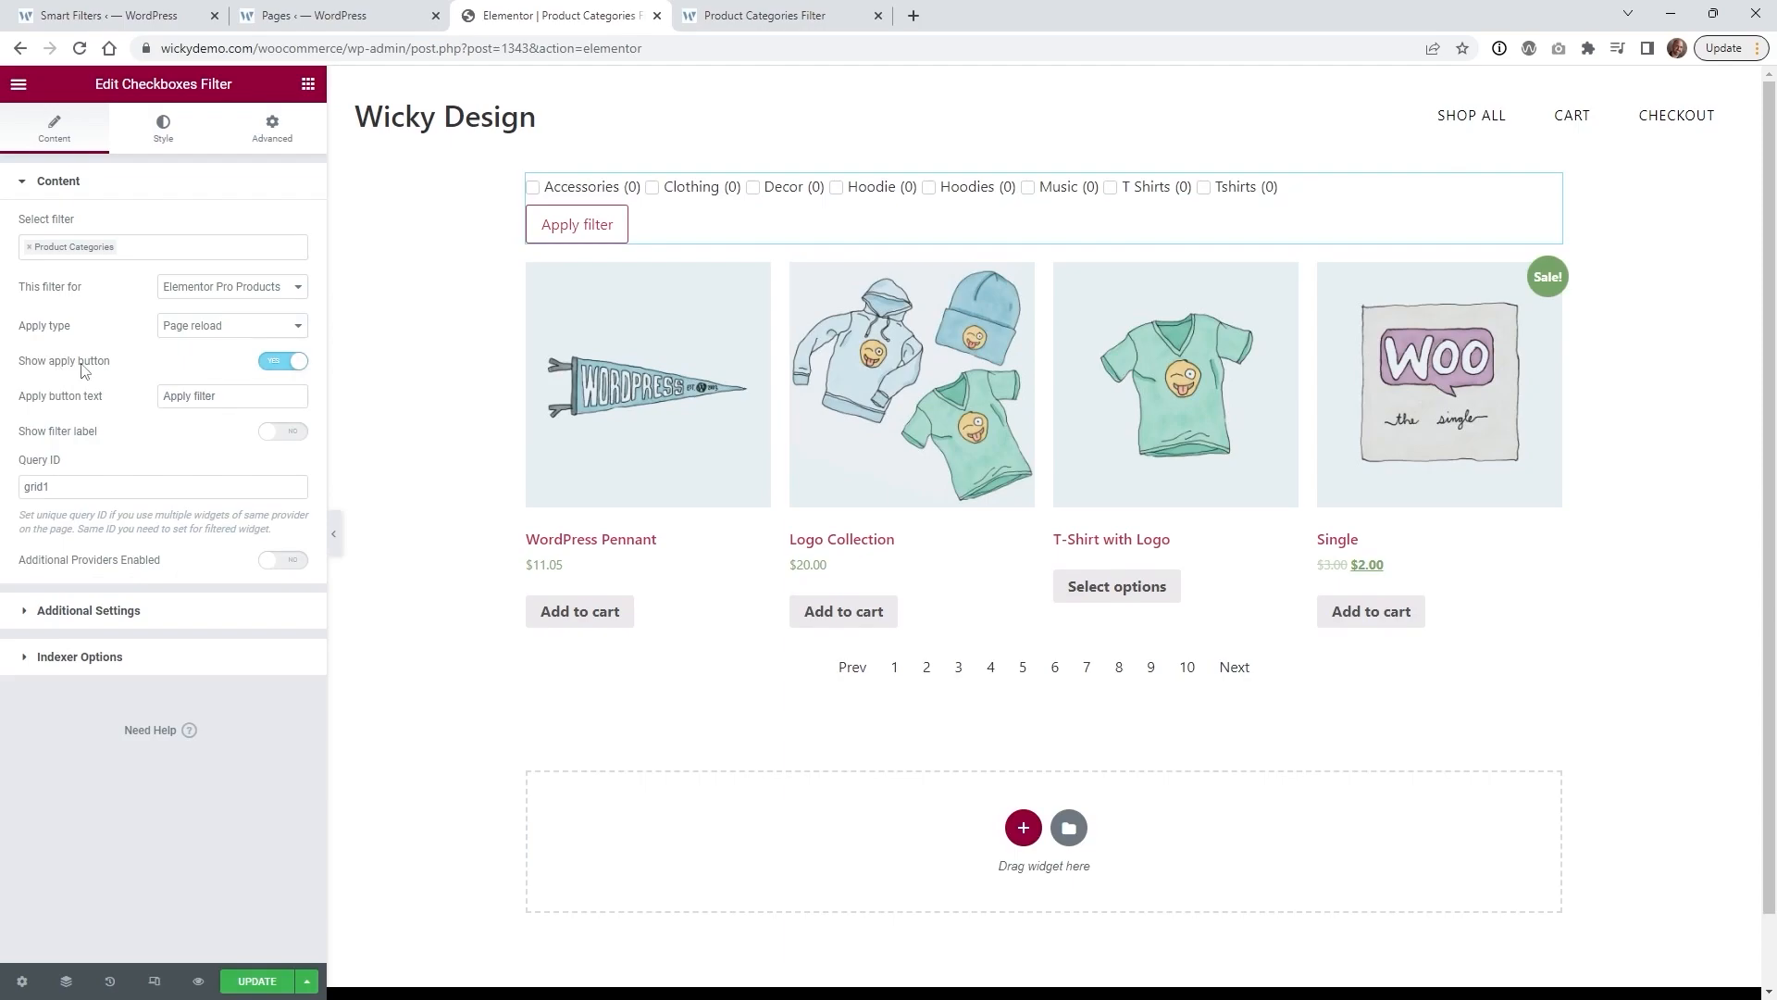
left_click(257, 981)
Test the apply button on the published page by filtering the products by the Hoodie category.
key("ctrl+Tab")
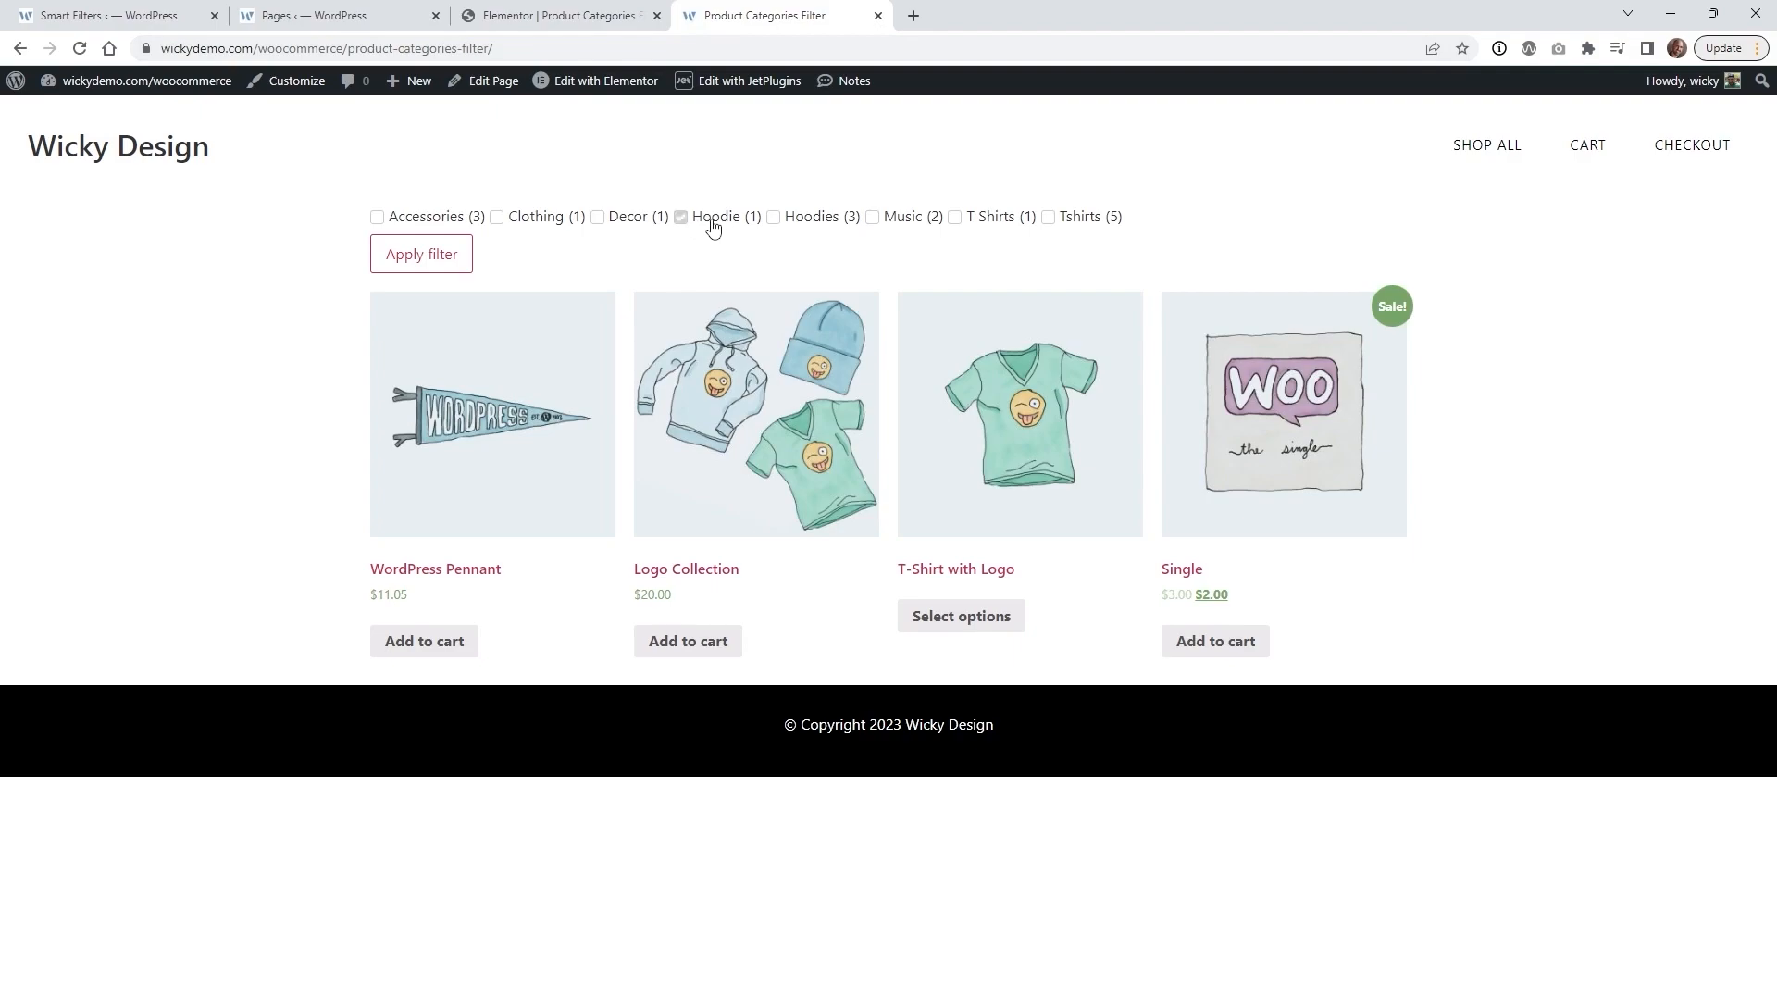
left_click(456, 272)
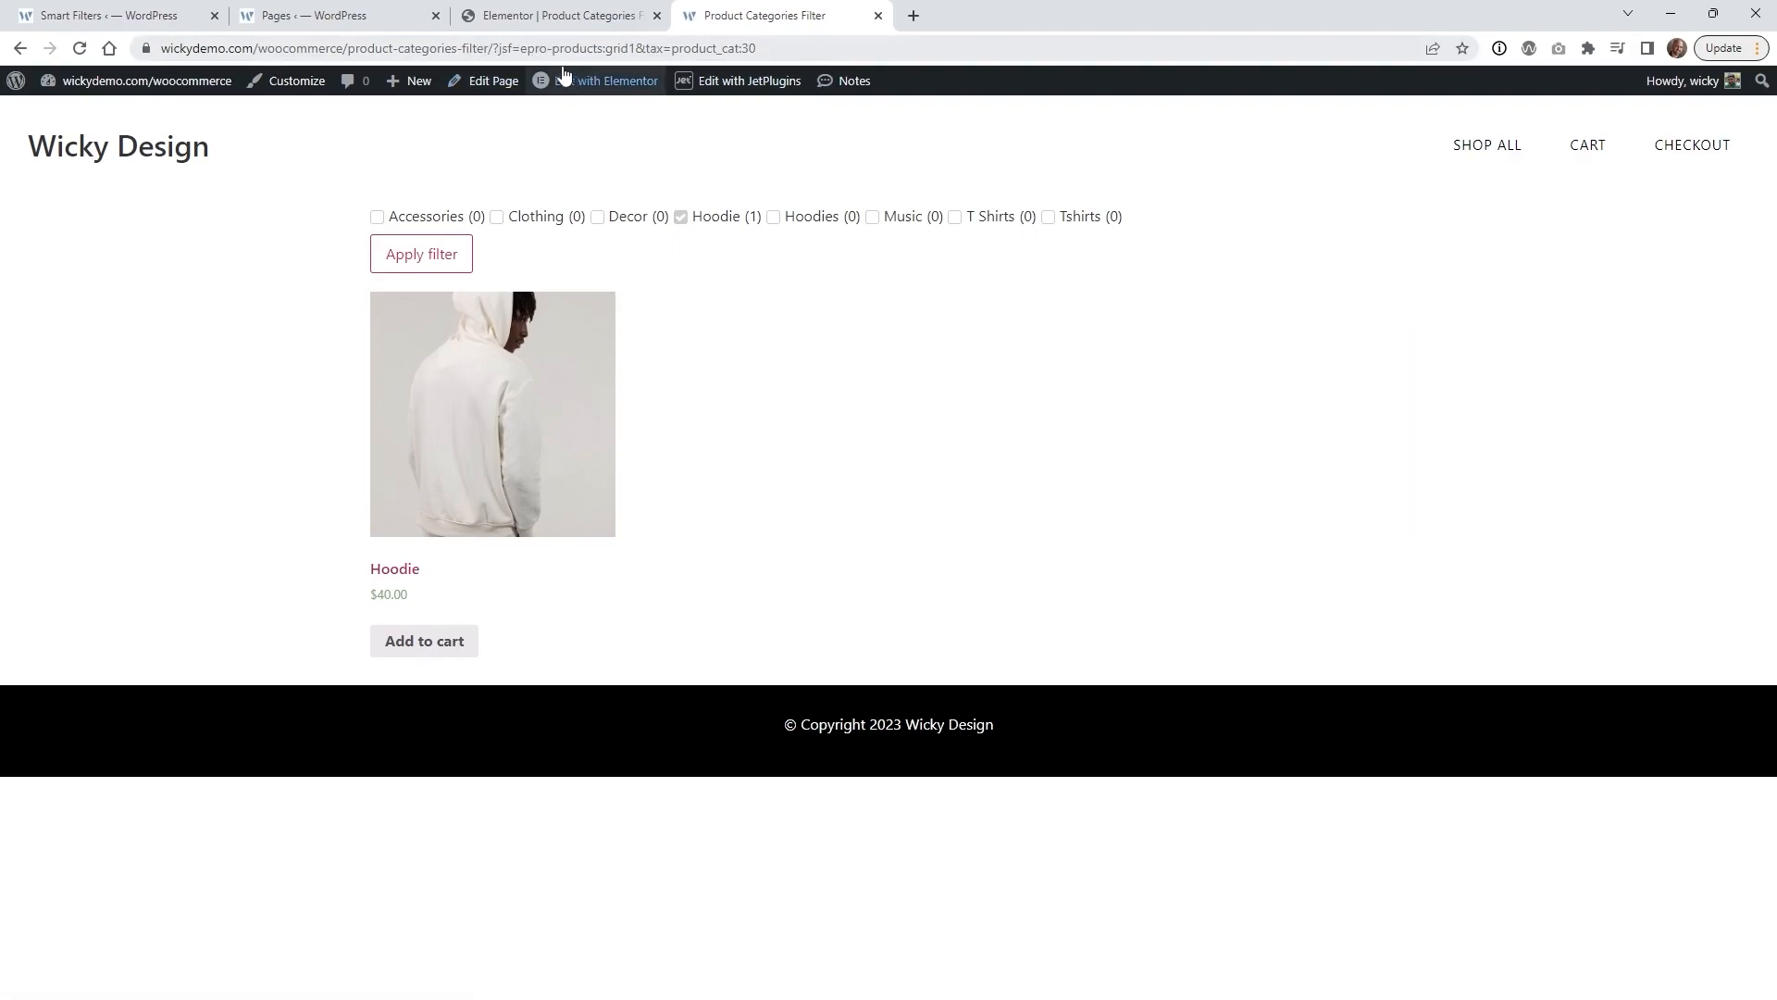
Set the checkboxes filter's apply type to Mixed.
left_click(618, 7)
left_click(232, 325)
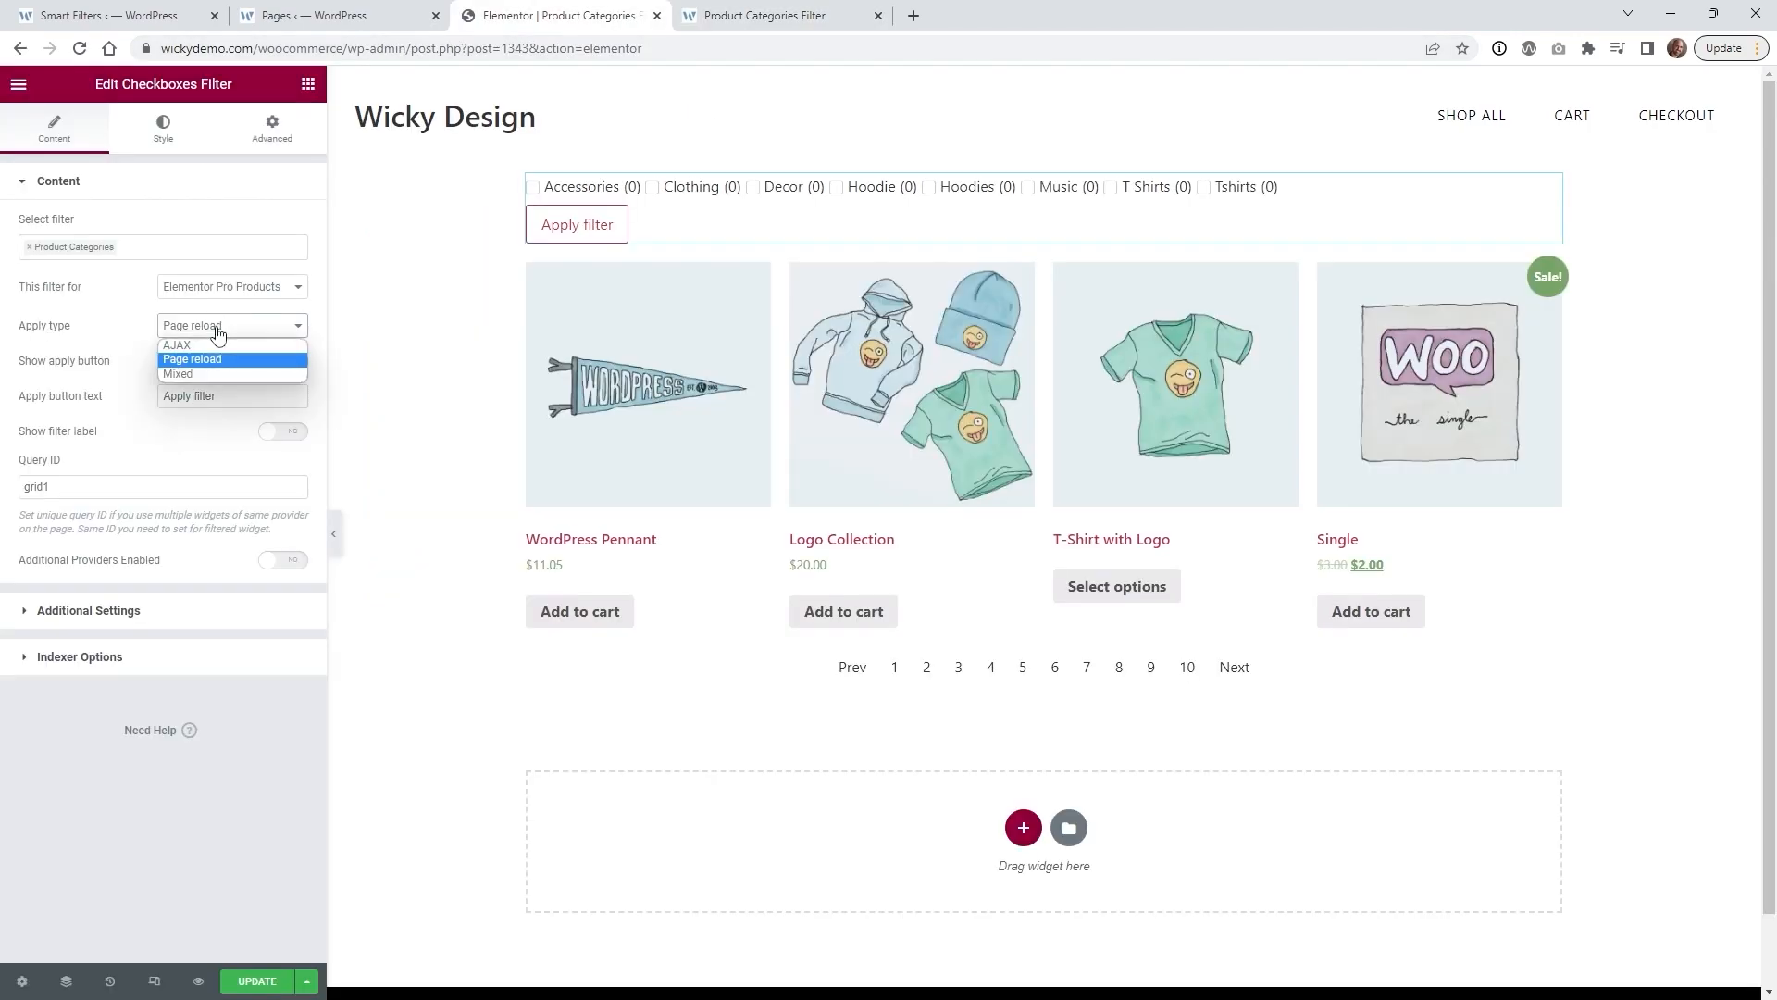
left_click(191, 374)
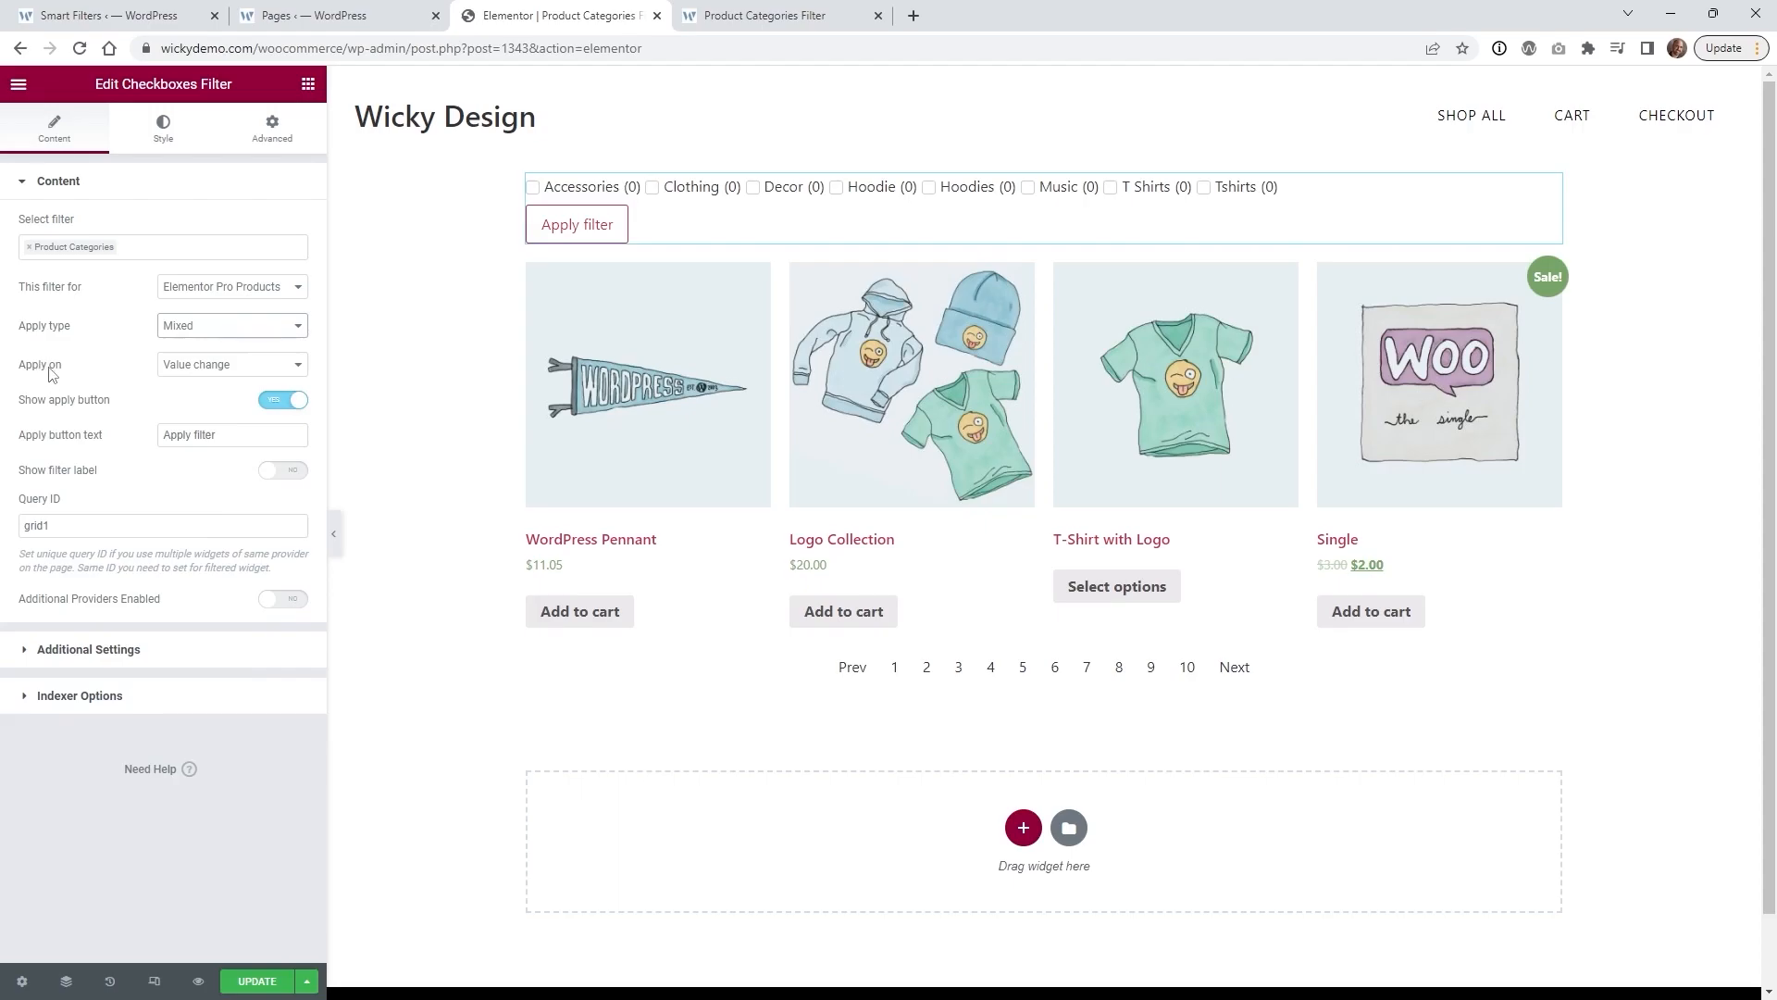
Set the checkboxes filter to apply on "Click on apply button" and update the page.
left_click(189, 369)
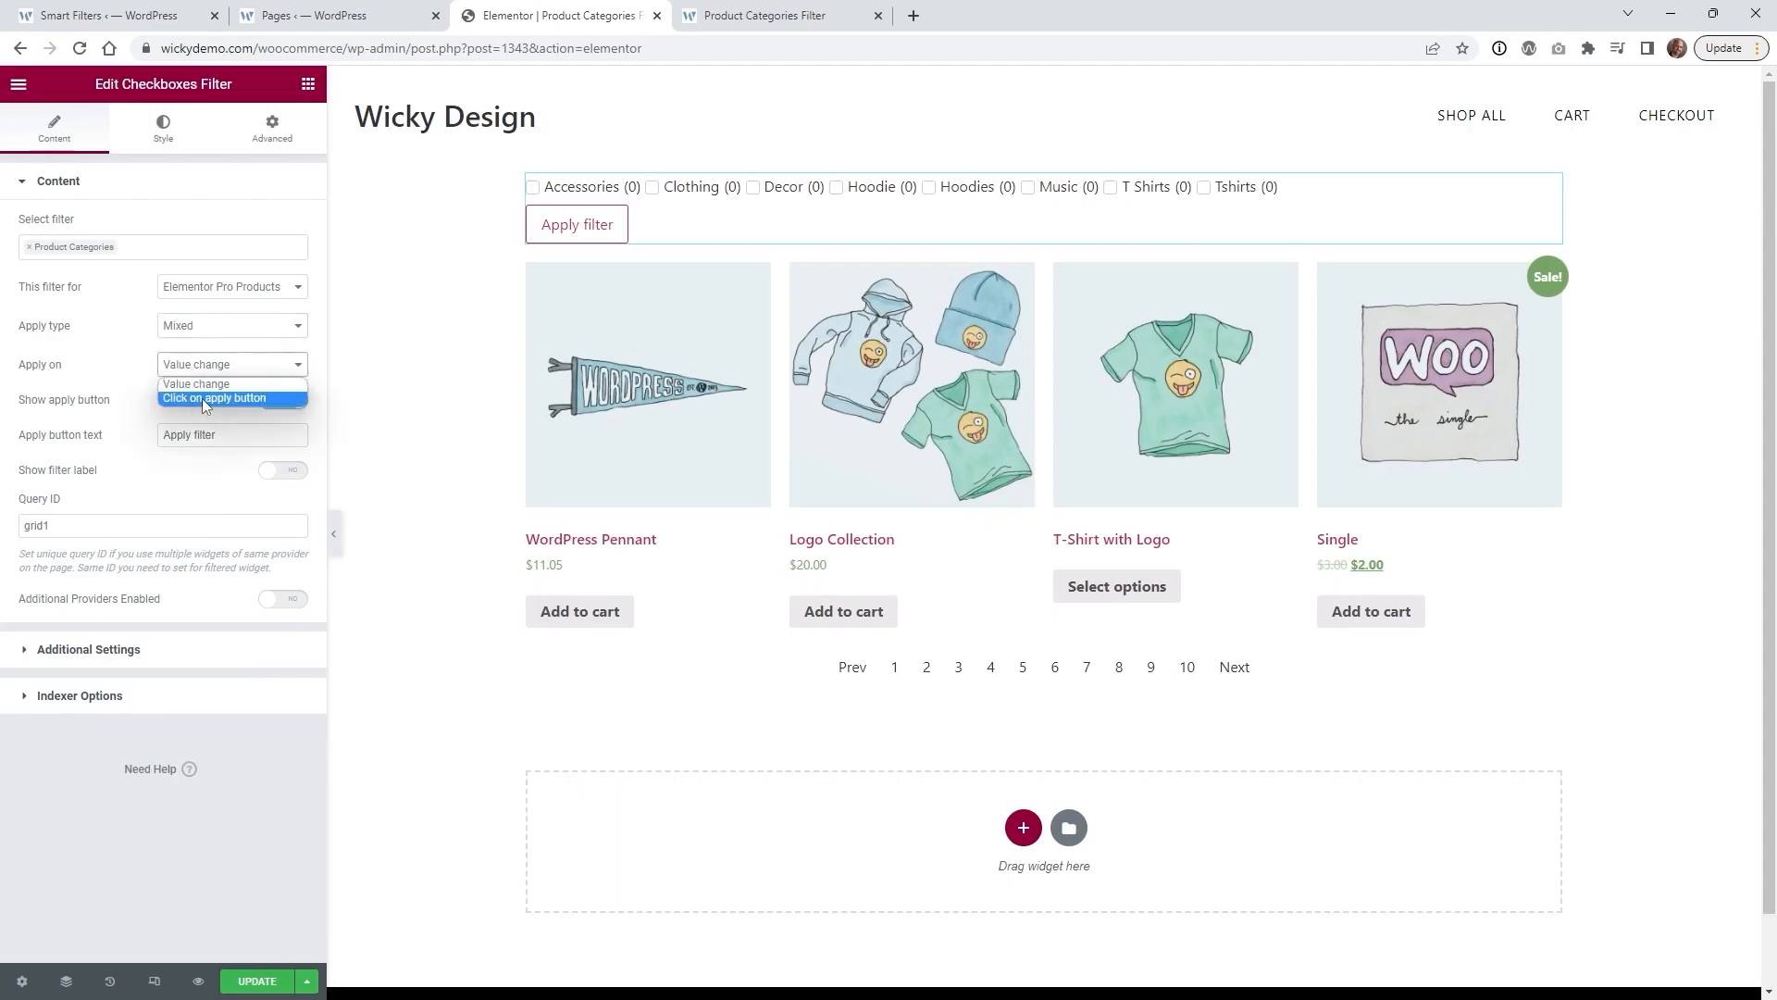
left_click(202, 398)
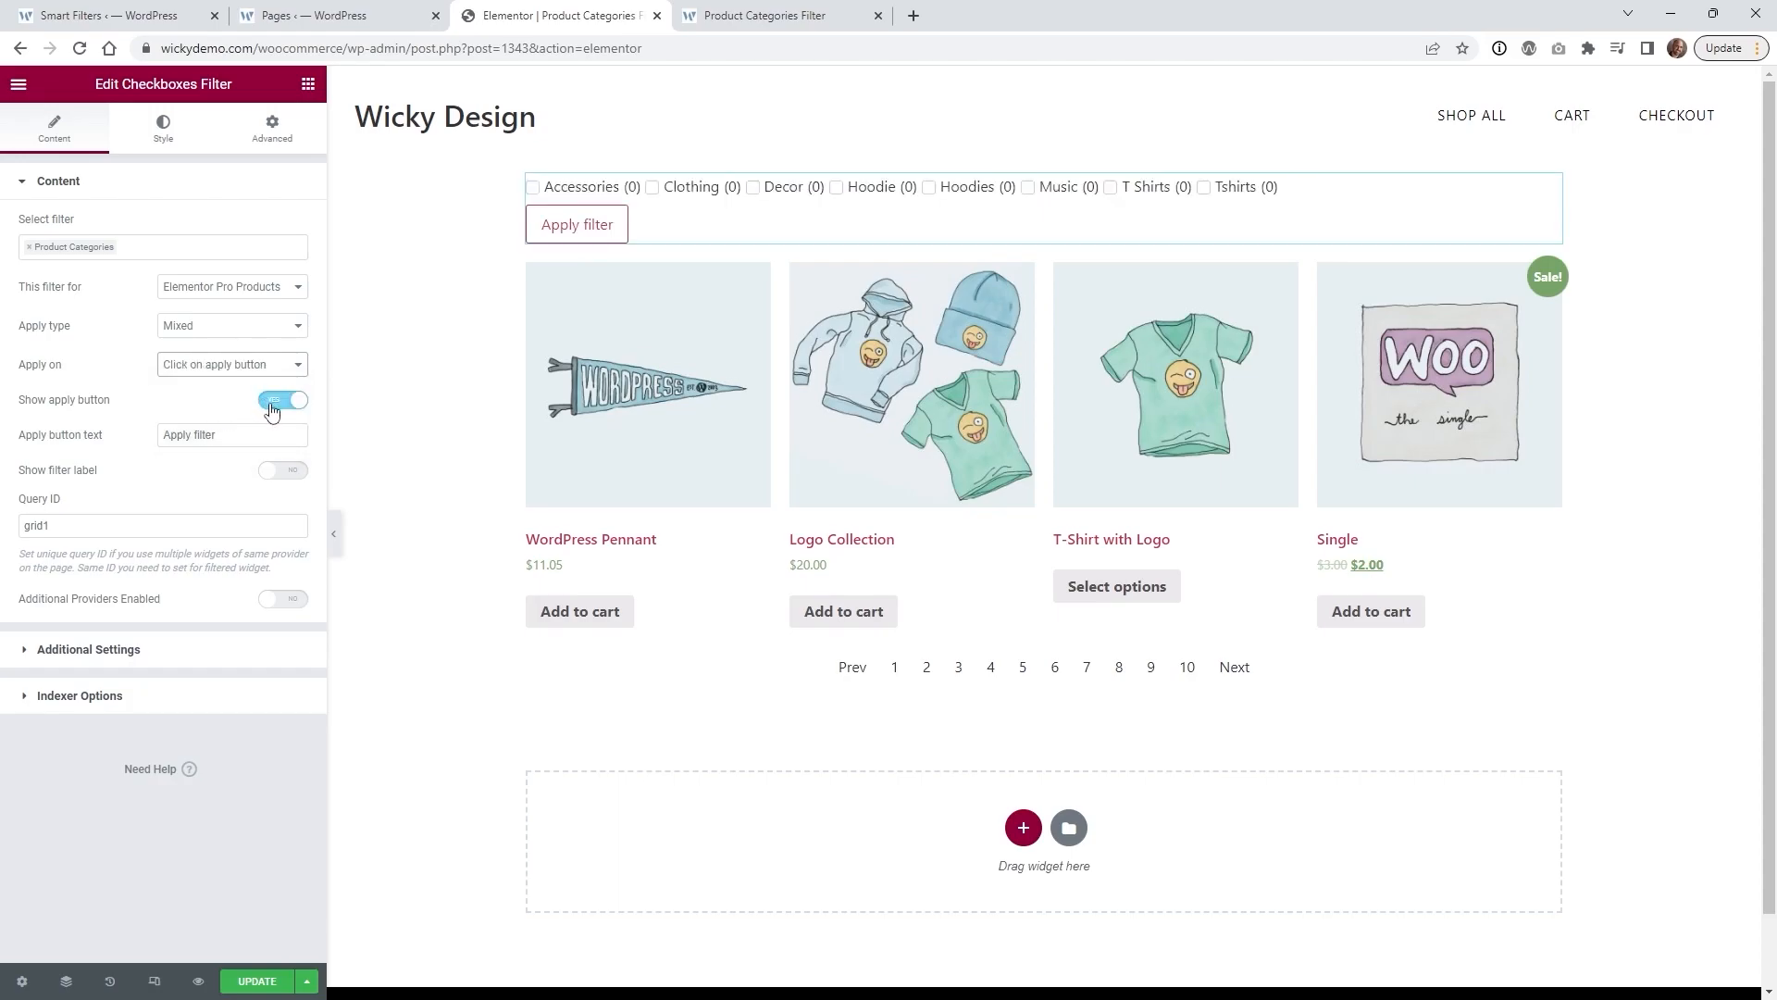
left_click(256, 985)
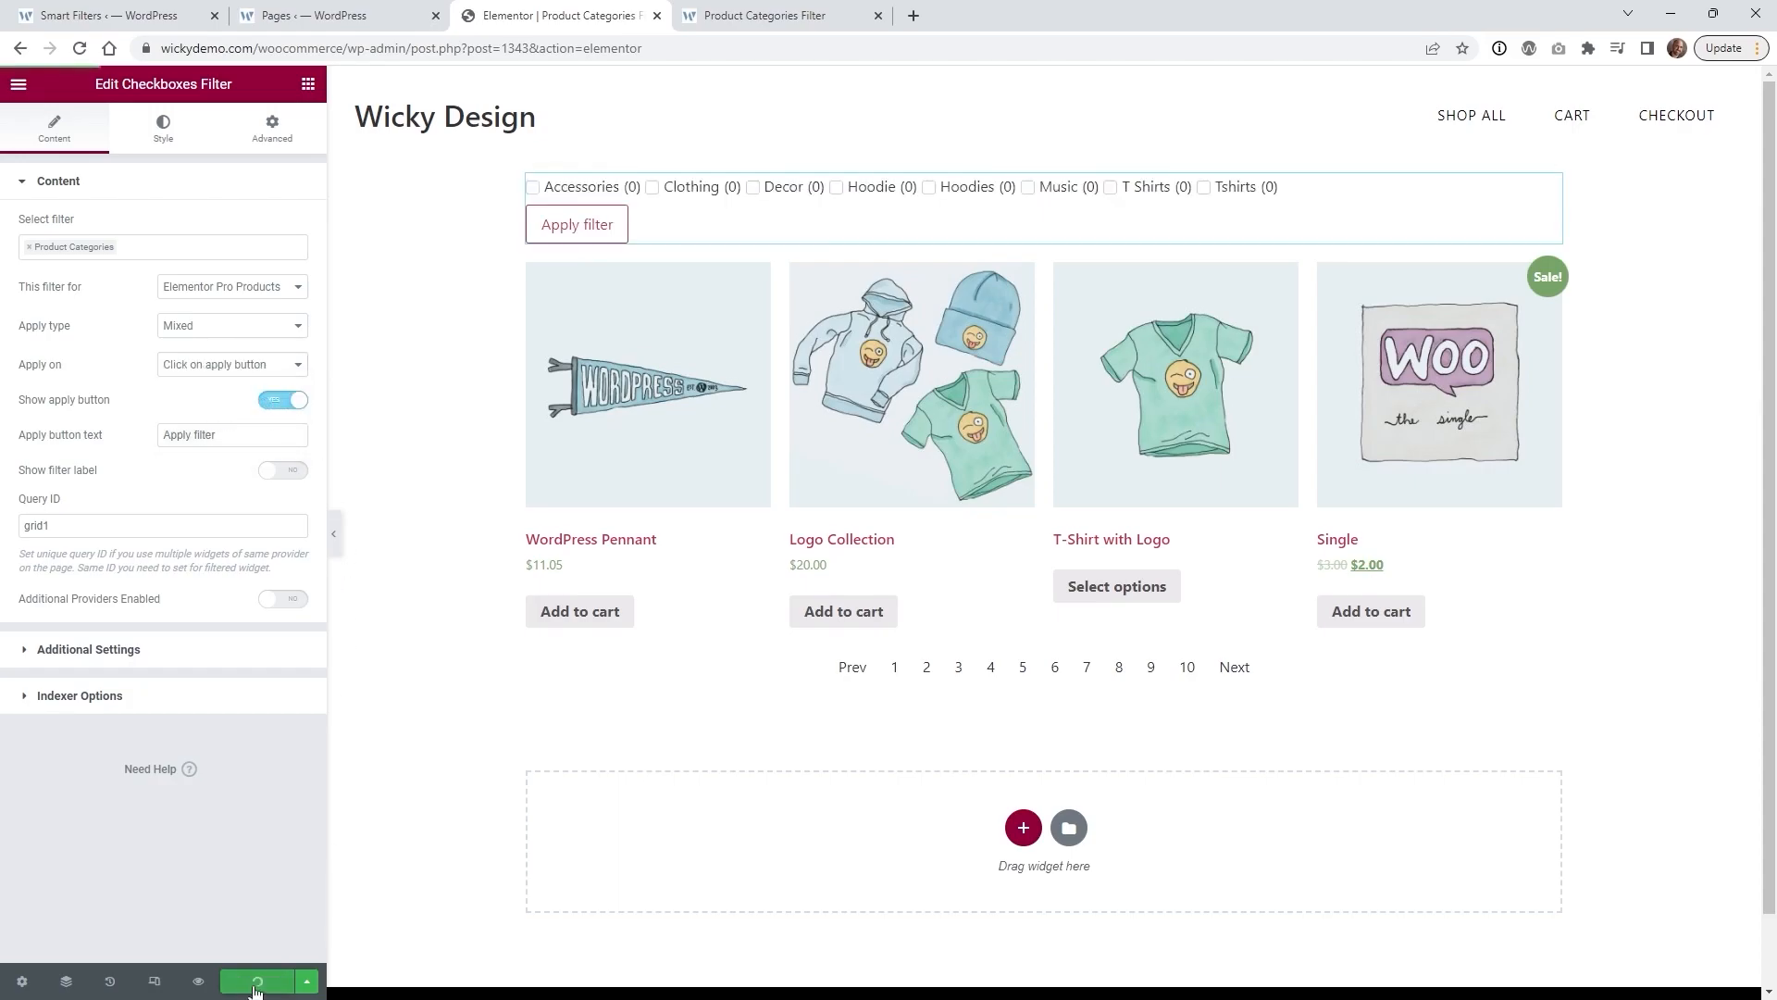
Reload the published product page without its preview parameters and test the Mixed apply type by filtering for the Hoodie category.
left_click(736, 16)
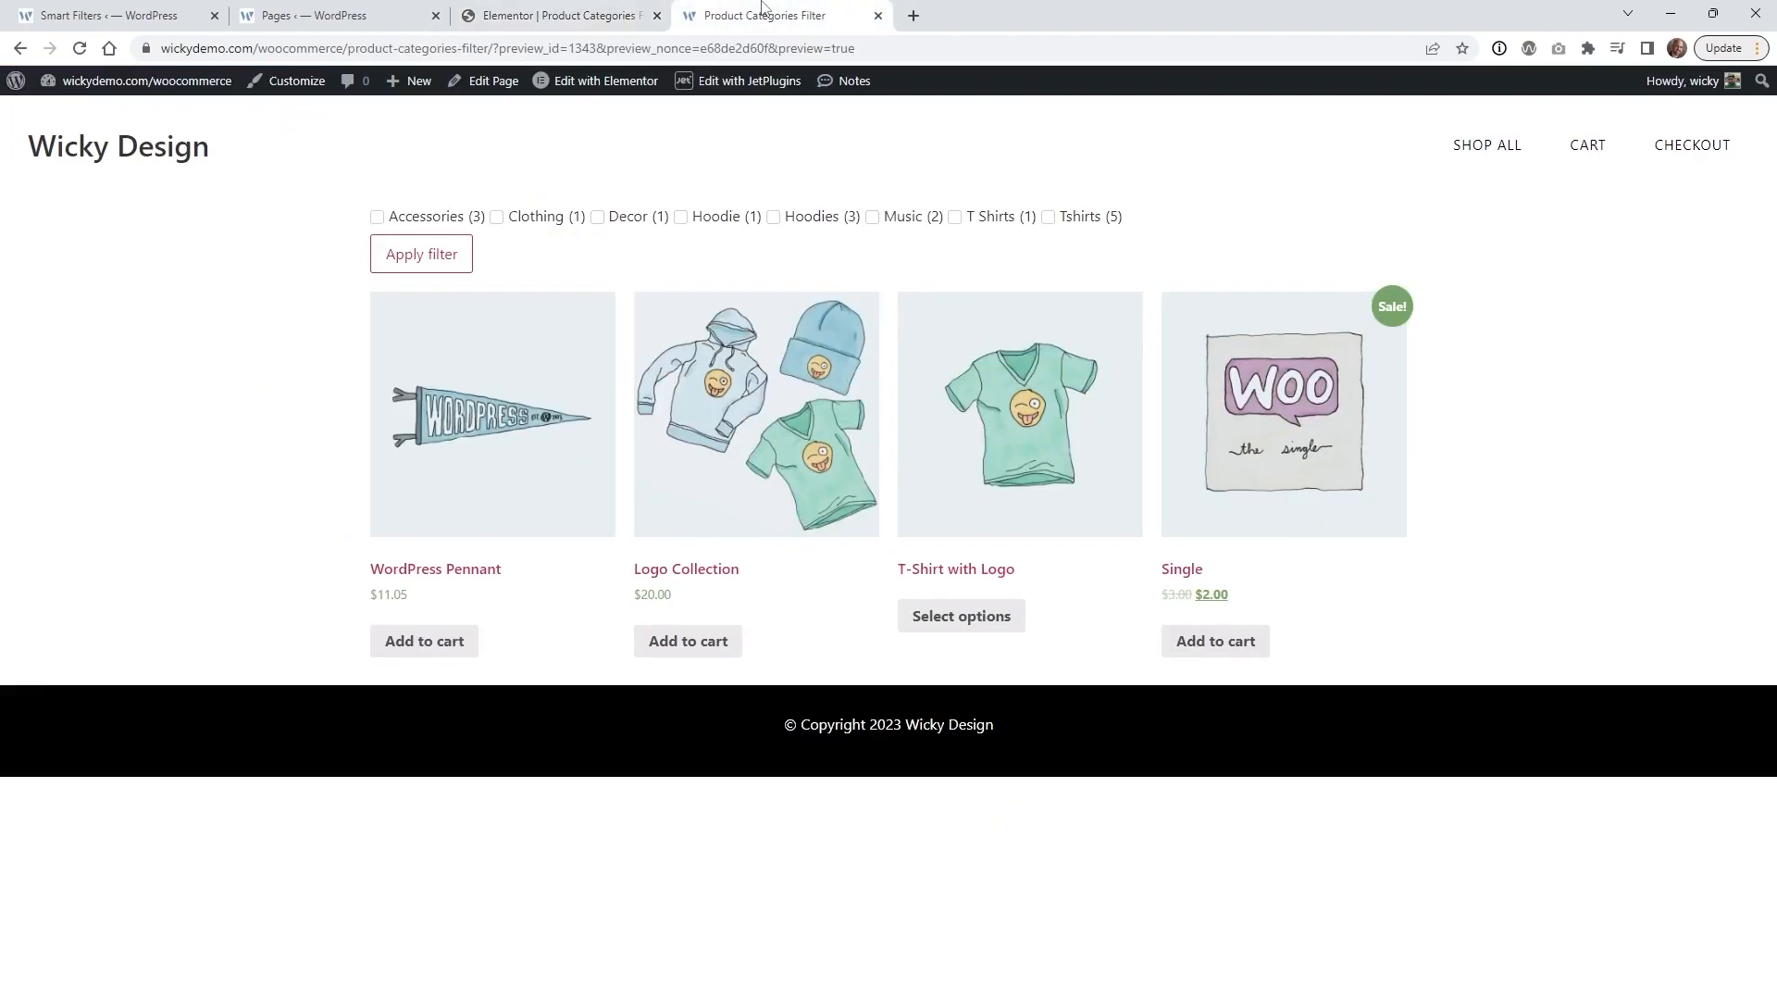
left_click_drag(507, 48, 895, 48)
key("BackSpace")
key("Return")
left_click(727, 219)
left_click(469, 270)
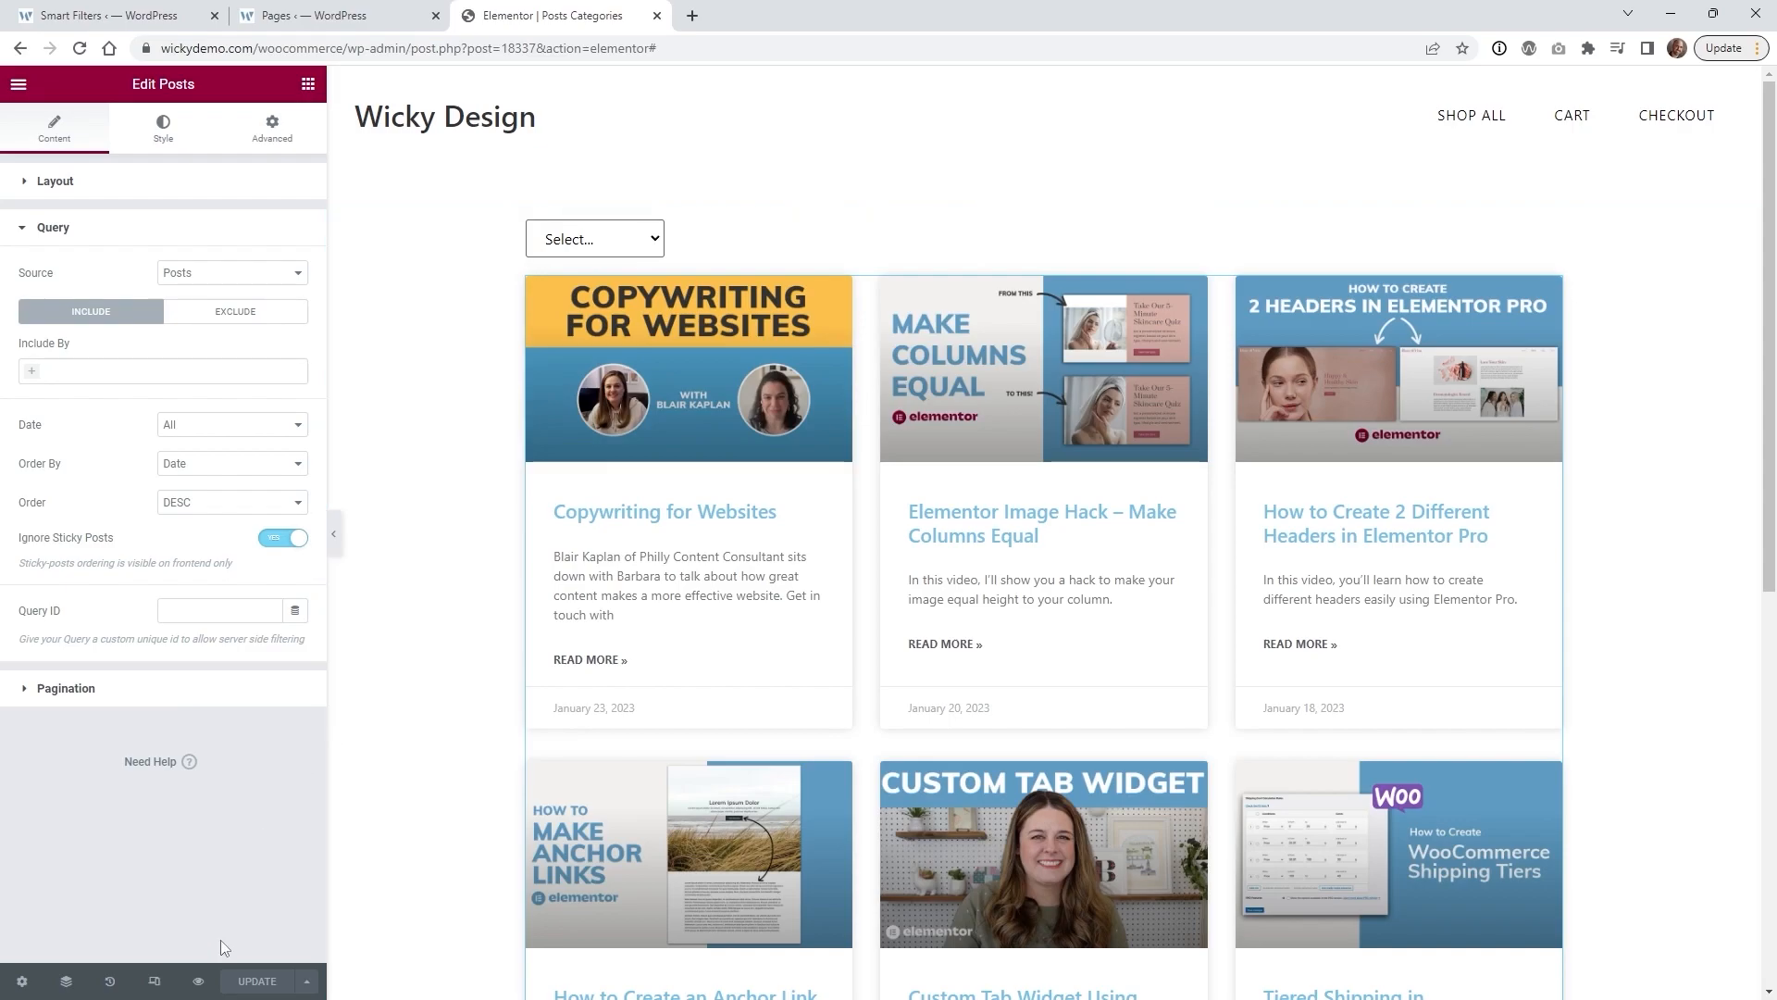
Test the category select filter on the published Posts Categories page with WooCommerce, WordPress, Business Tips and Branding.
left_click(375, 268)
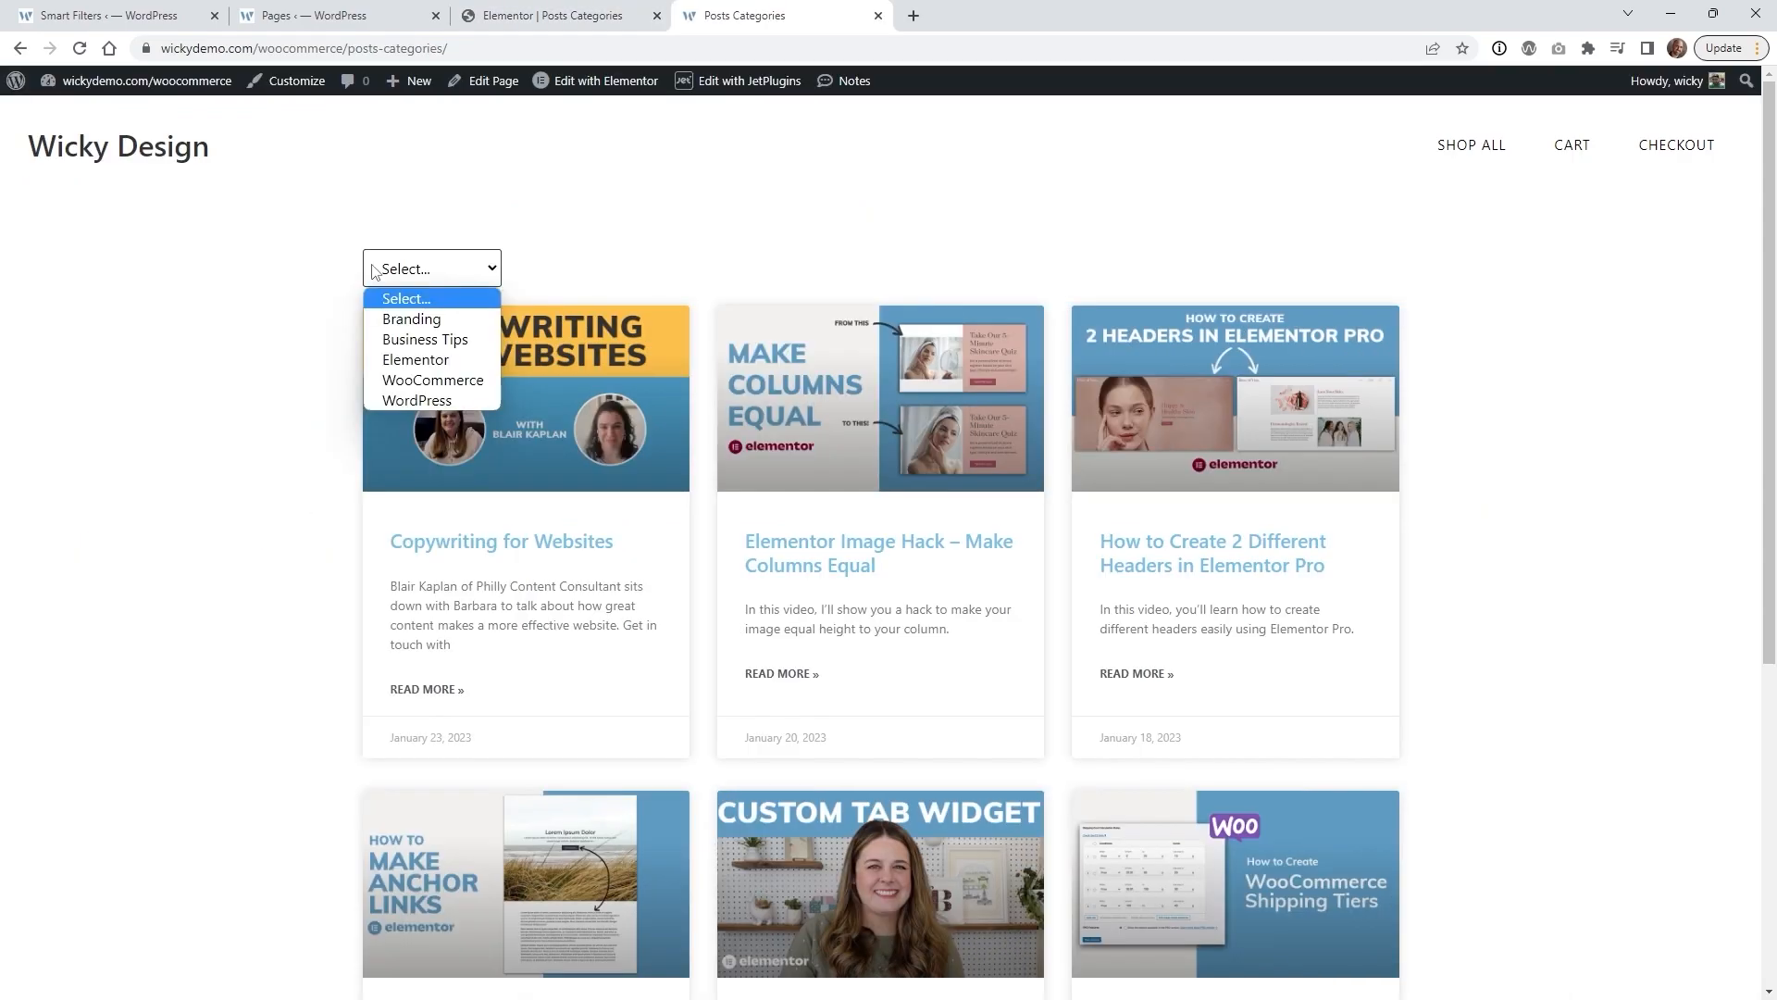
left_click(431, 247)
left_click(451, 268)
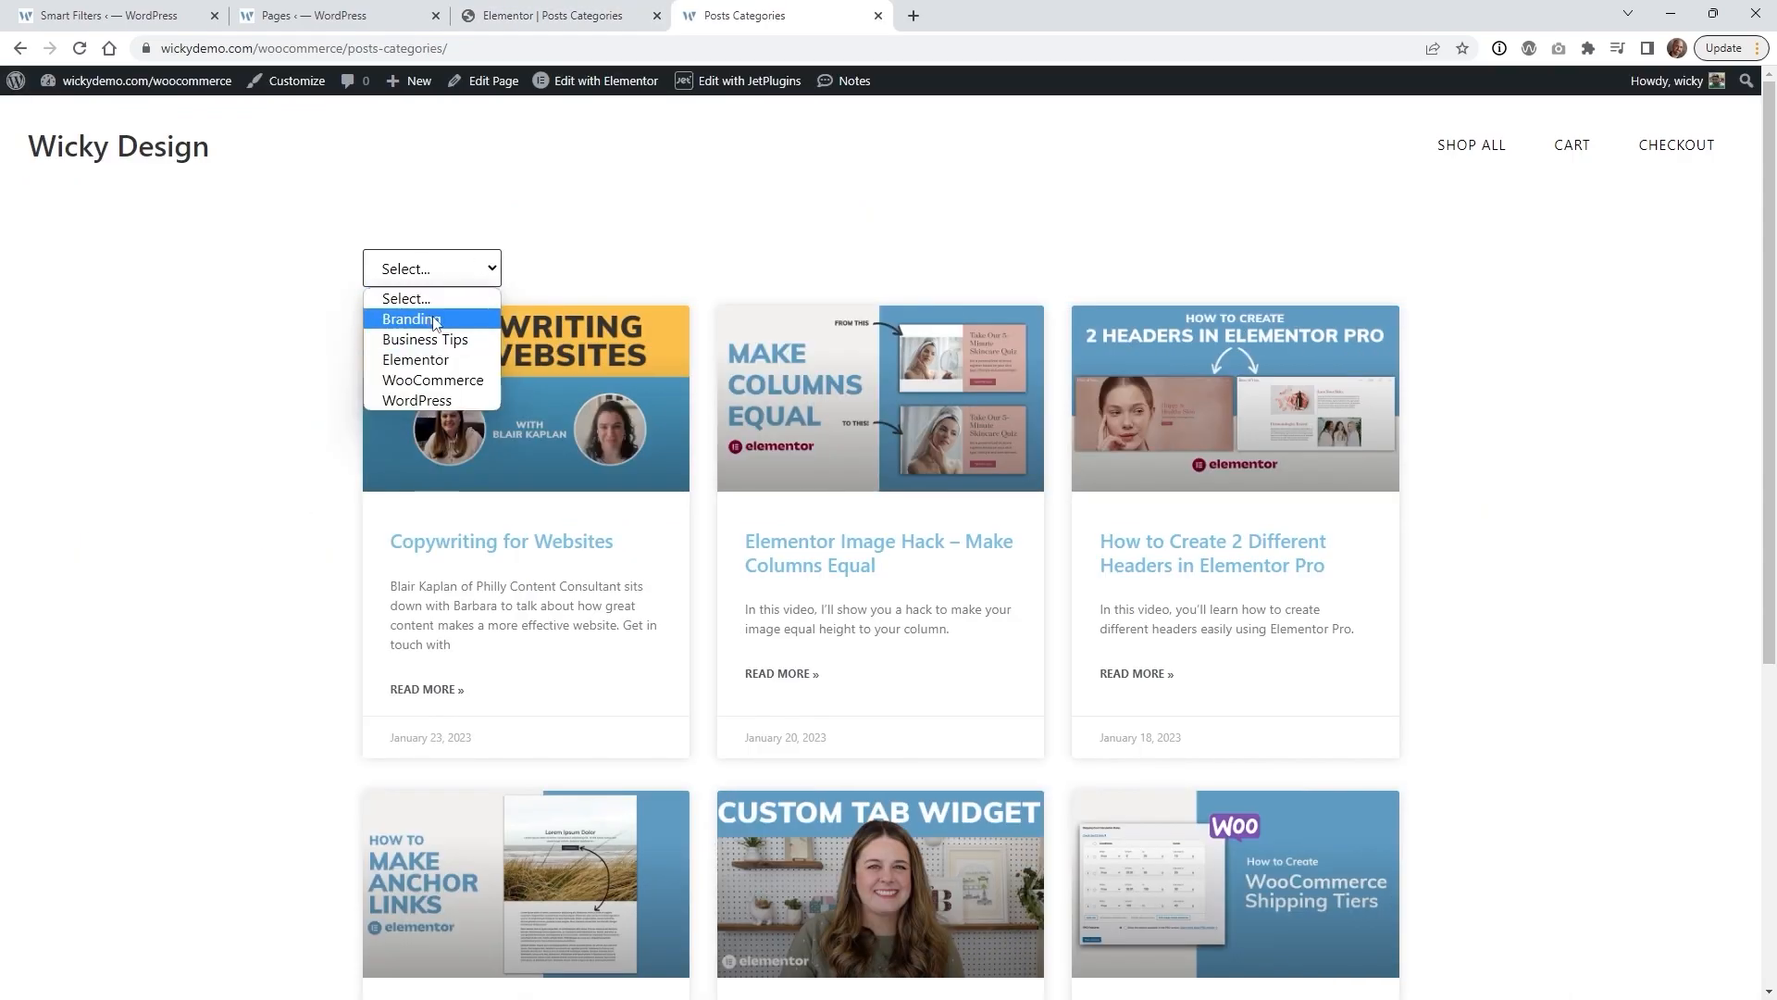
left_click(450, 379)
left_click(458, 277)
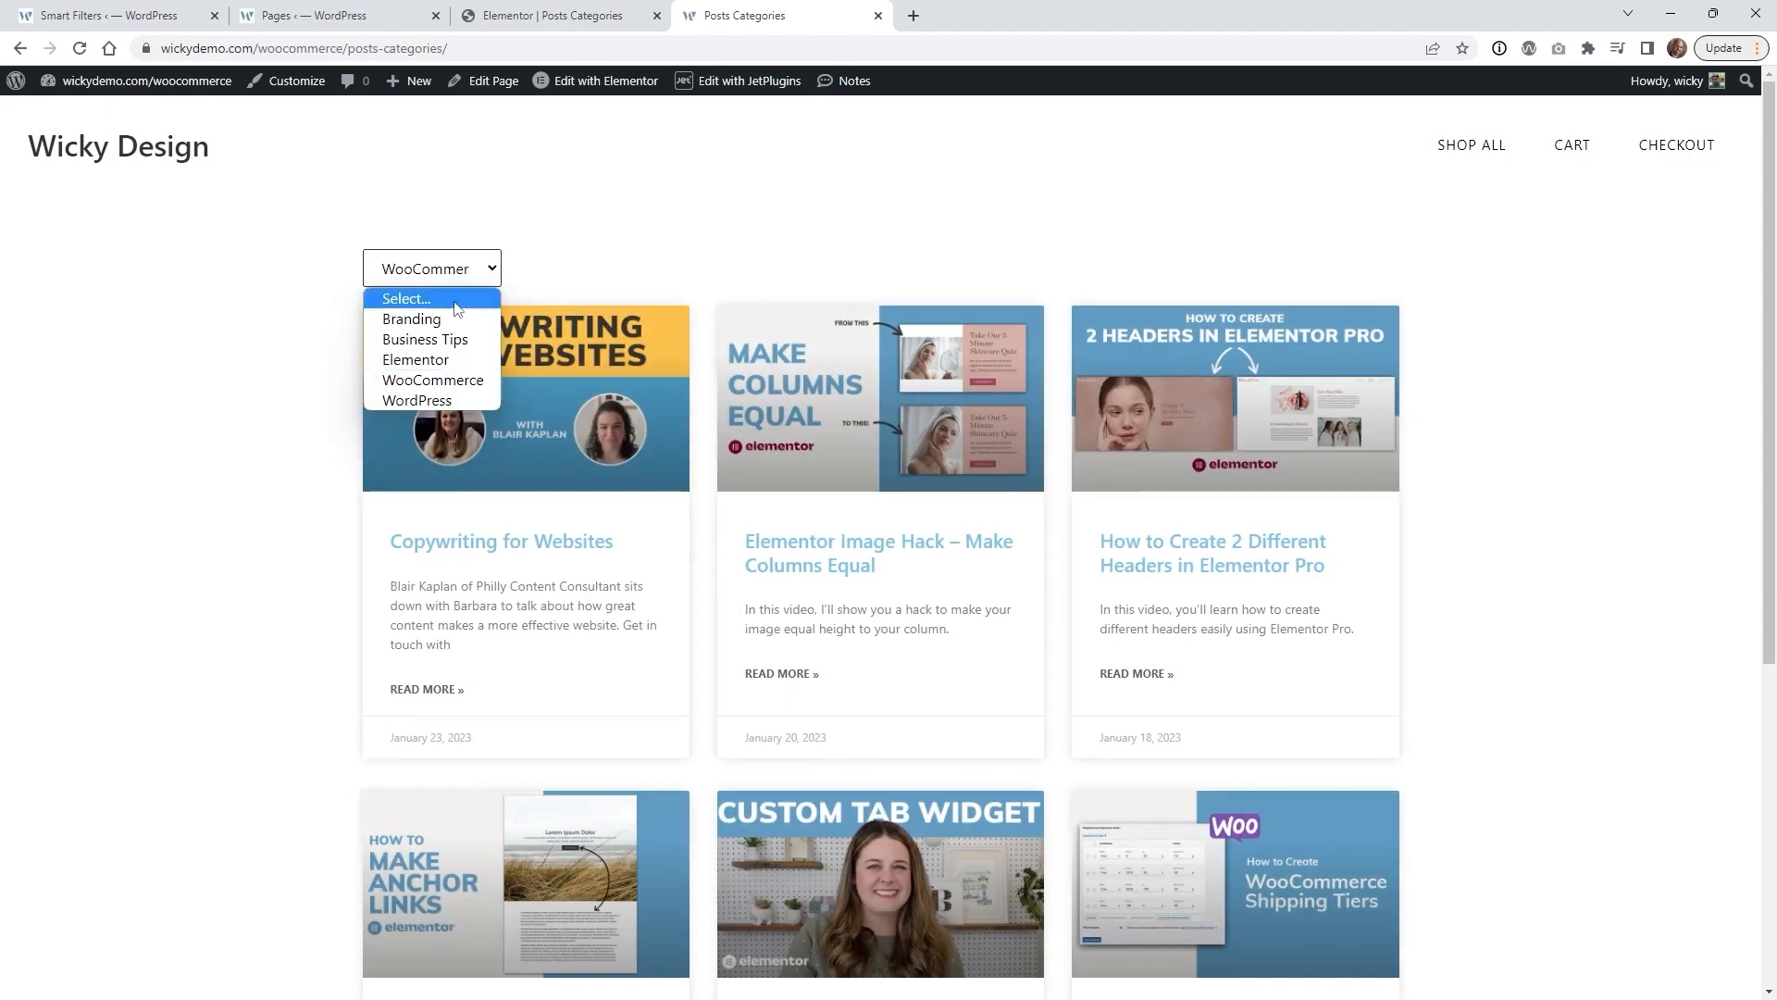
left_click(447, 400)
left_click(454, 270)
left_click(460, 339)
left_click(463, 269)
left_click(463, 319)
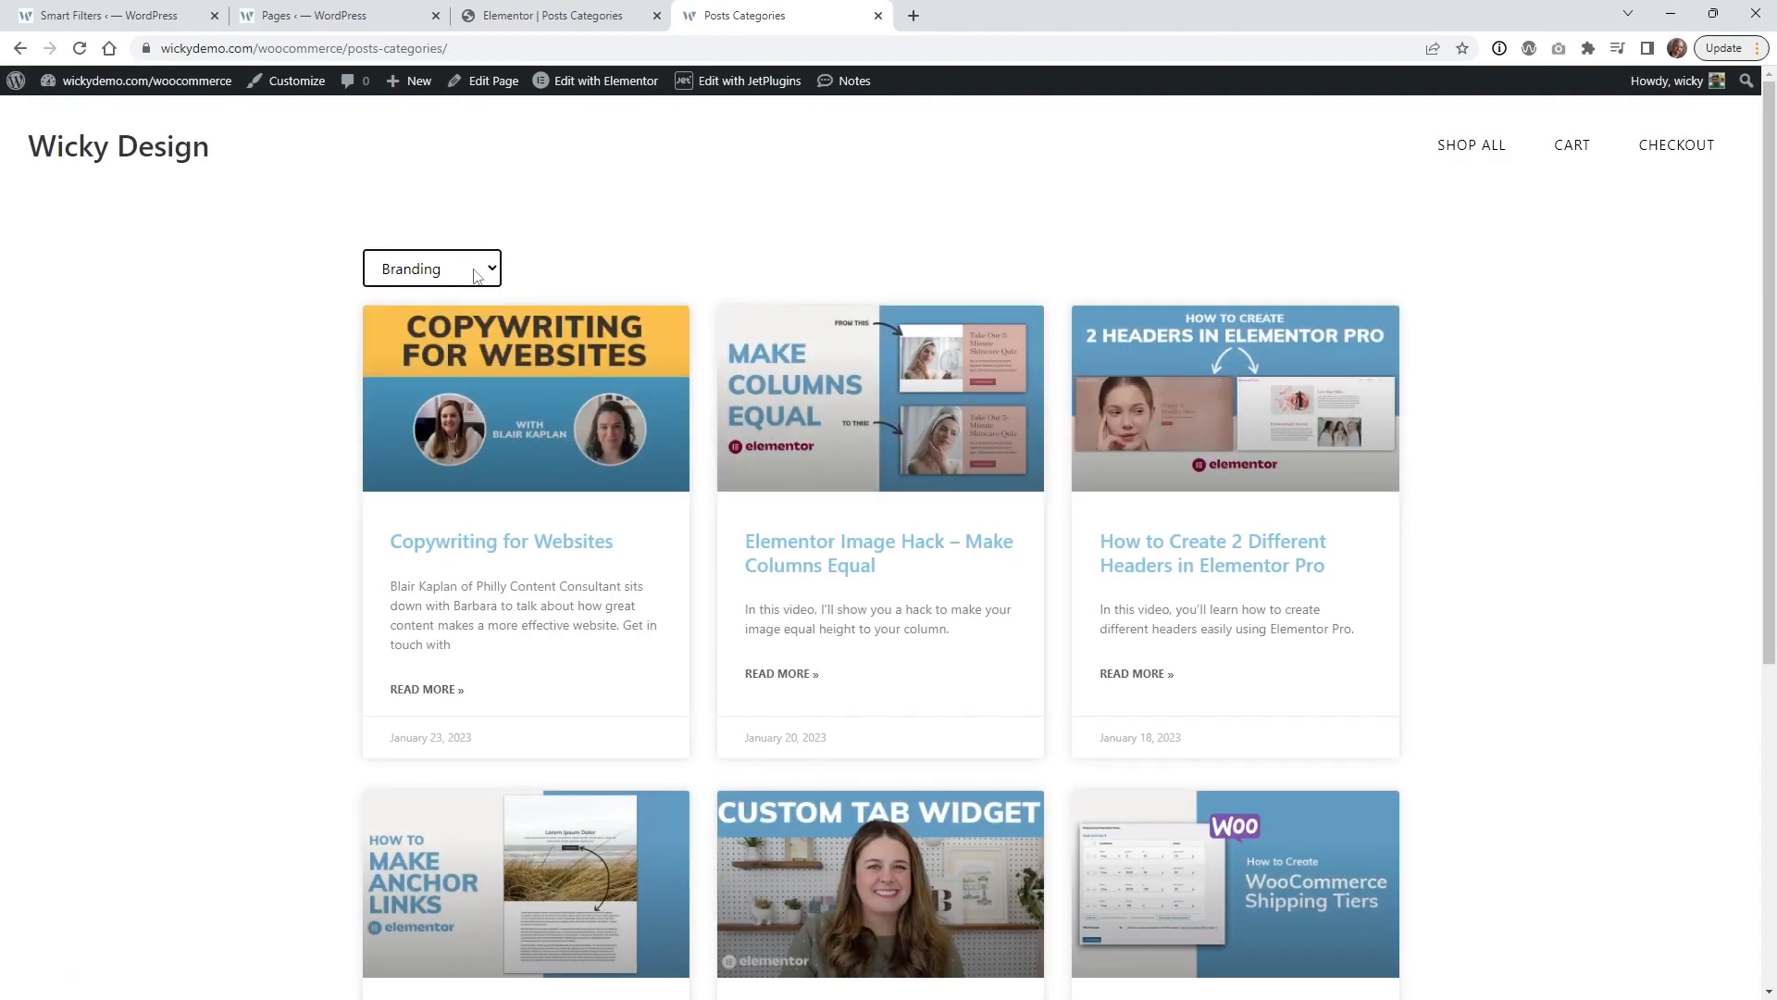
Check the select filter's settings in the editor, set the Posts widget's Query ID to jet-smart-filters and update the page.
left_click(589, 15)
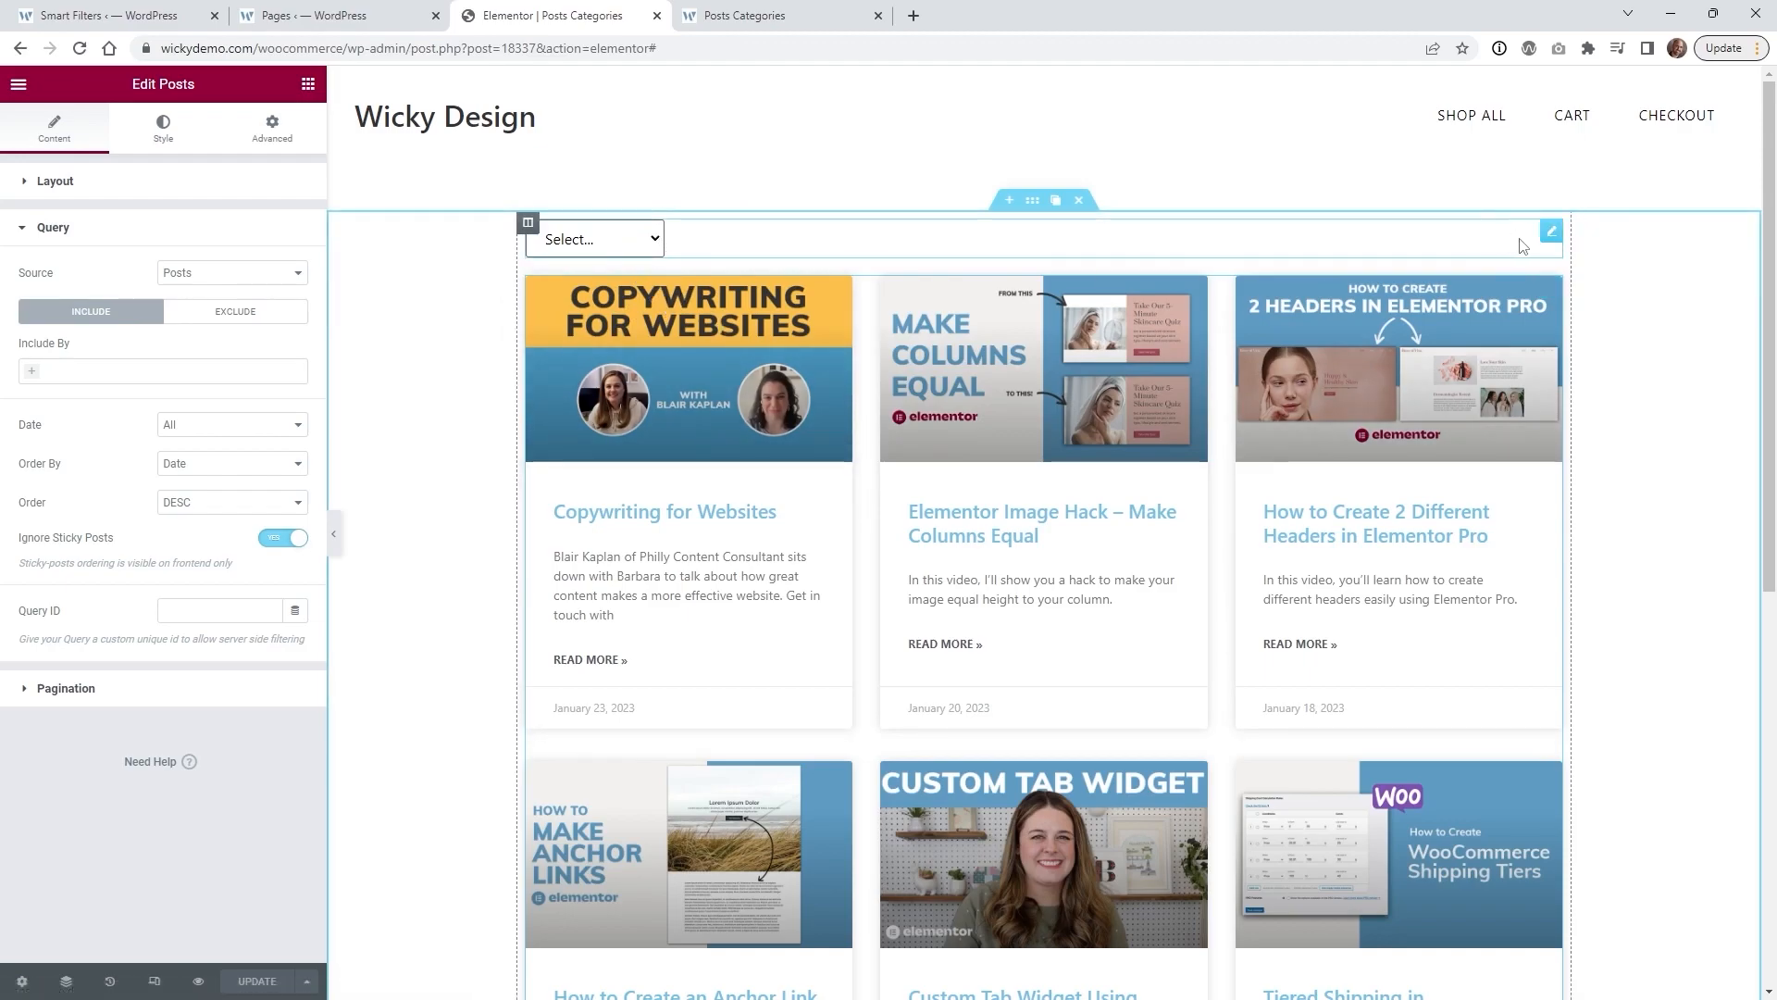
left_click(1553, 234)
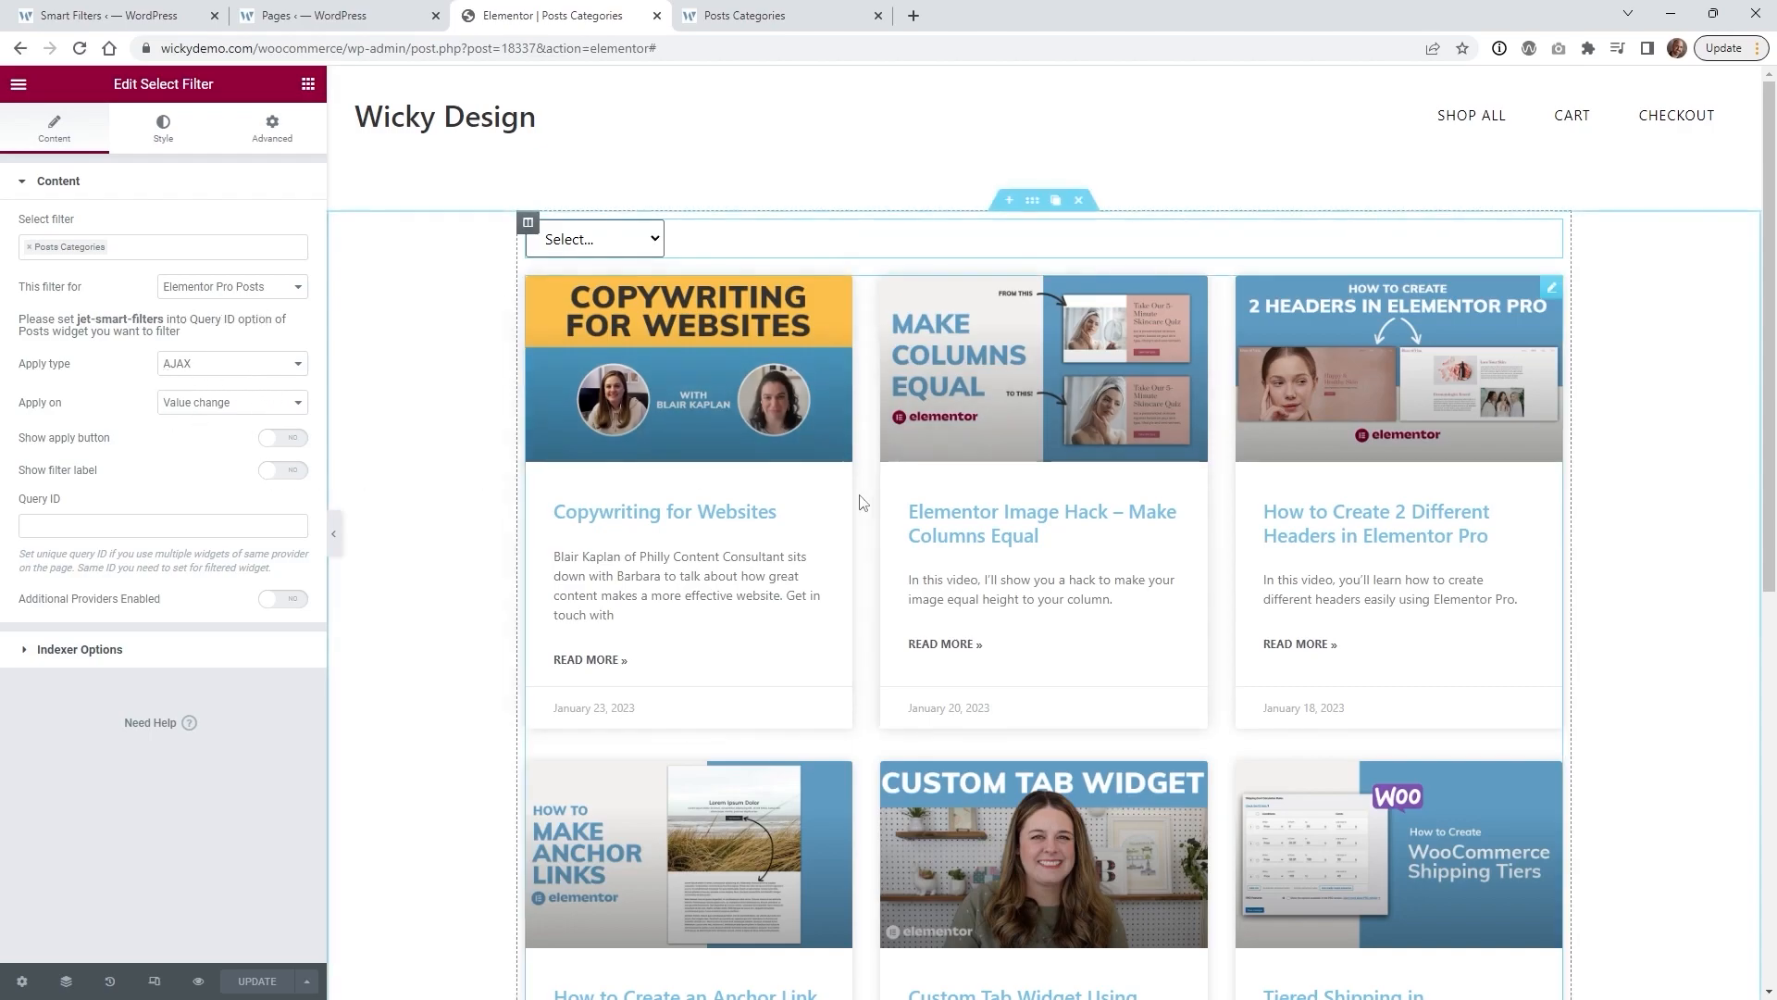
left_click(1555, 293)
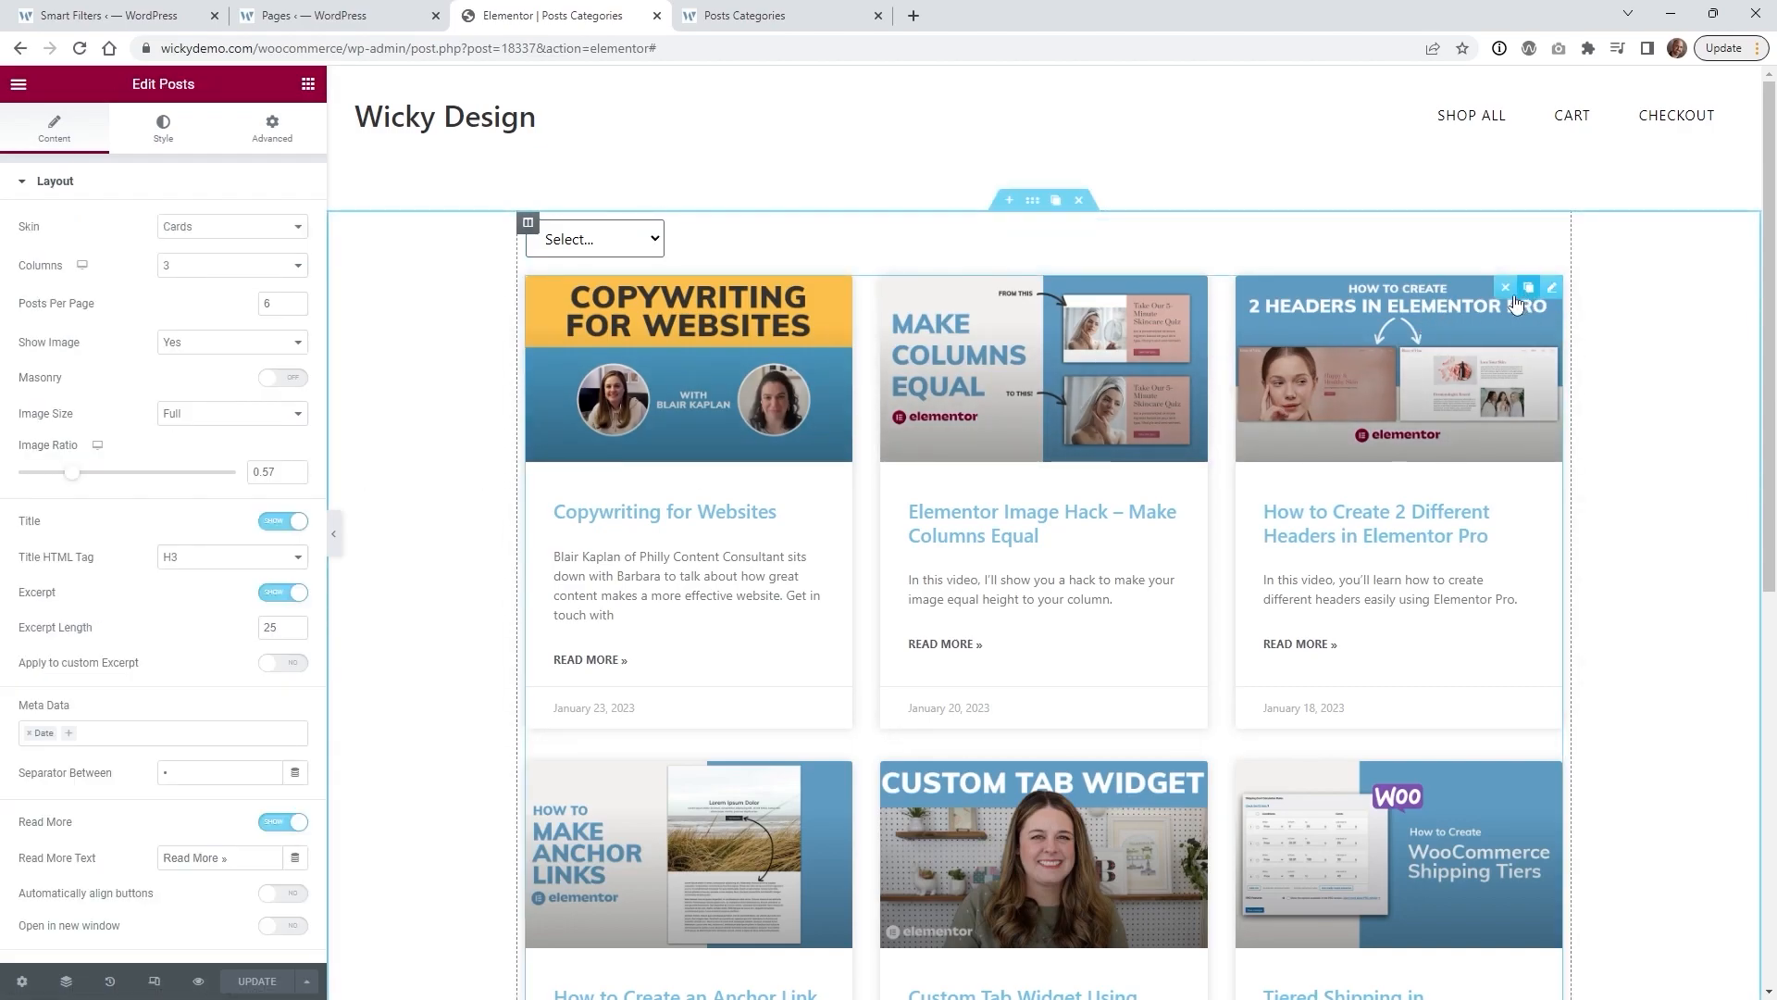
left_click(104, 188)
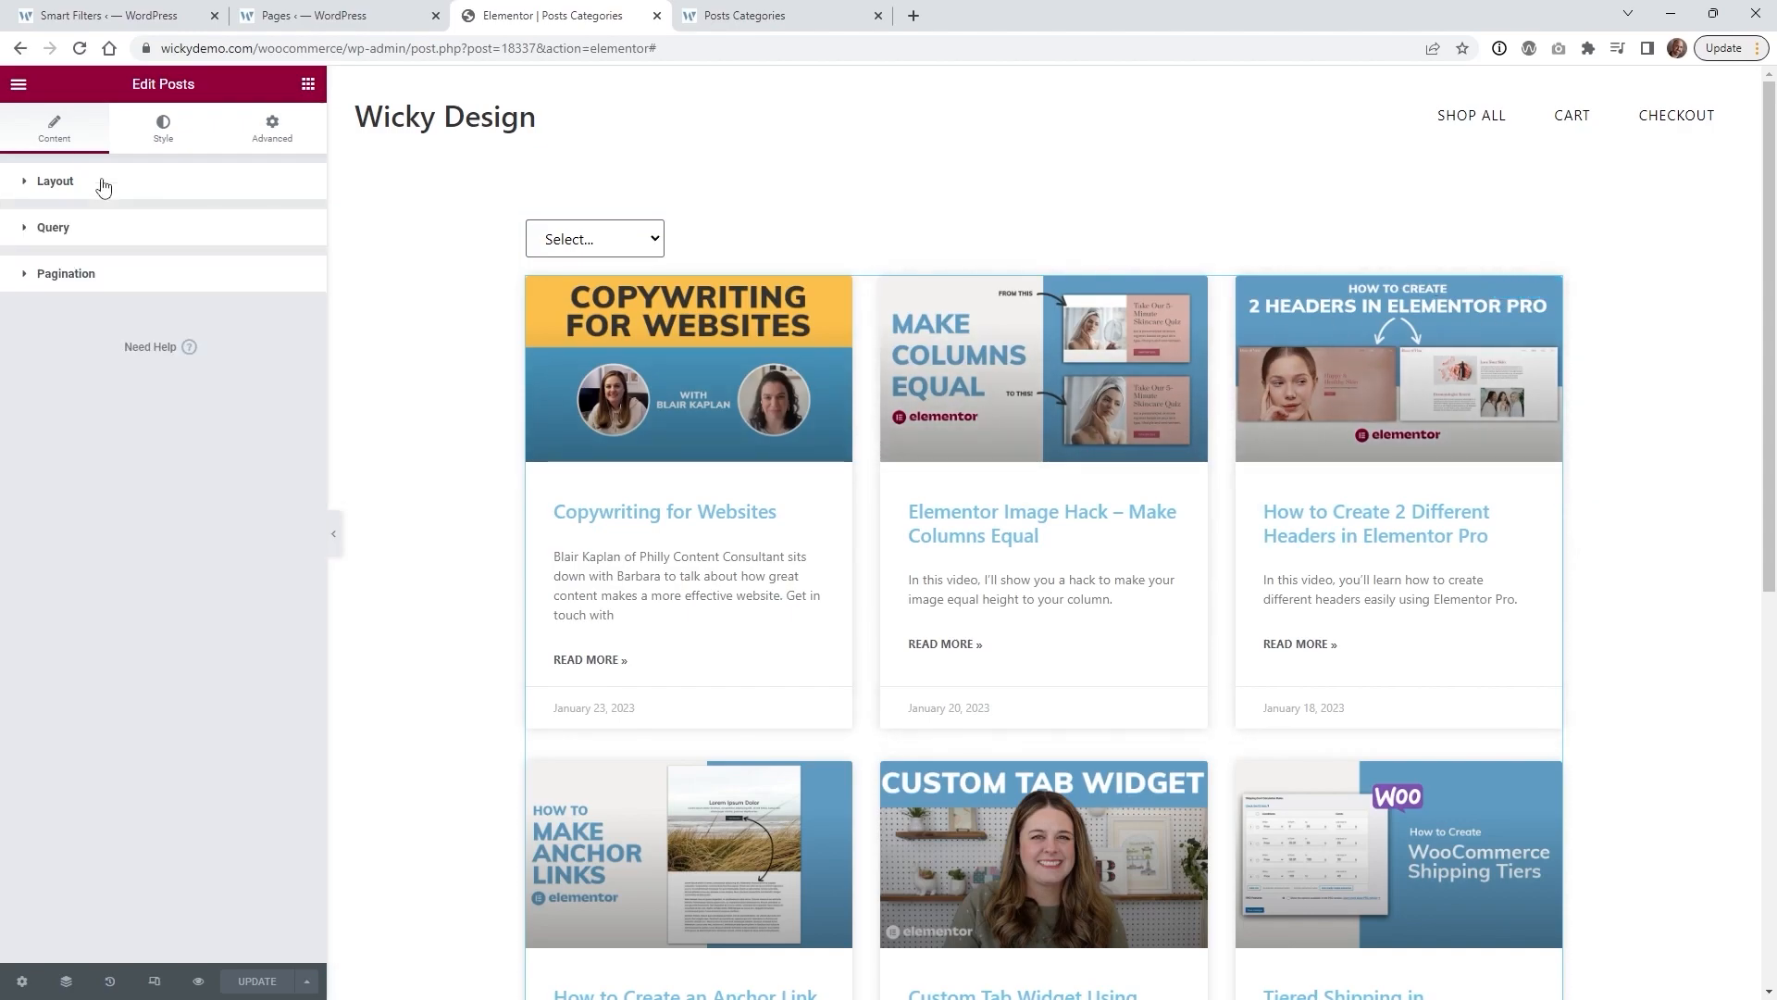
left_click(51, 232)
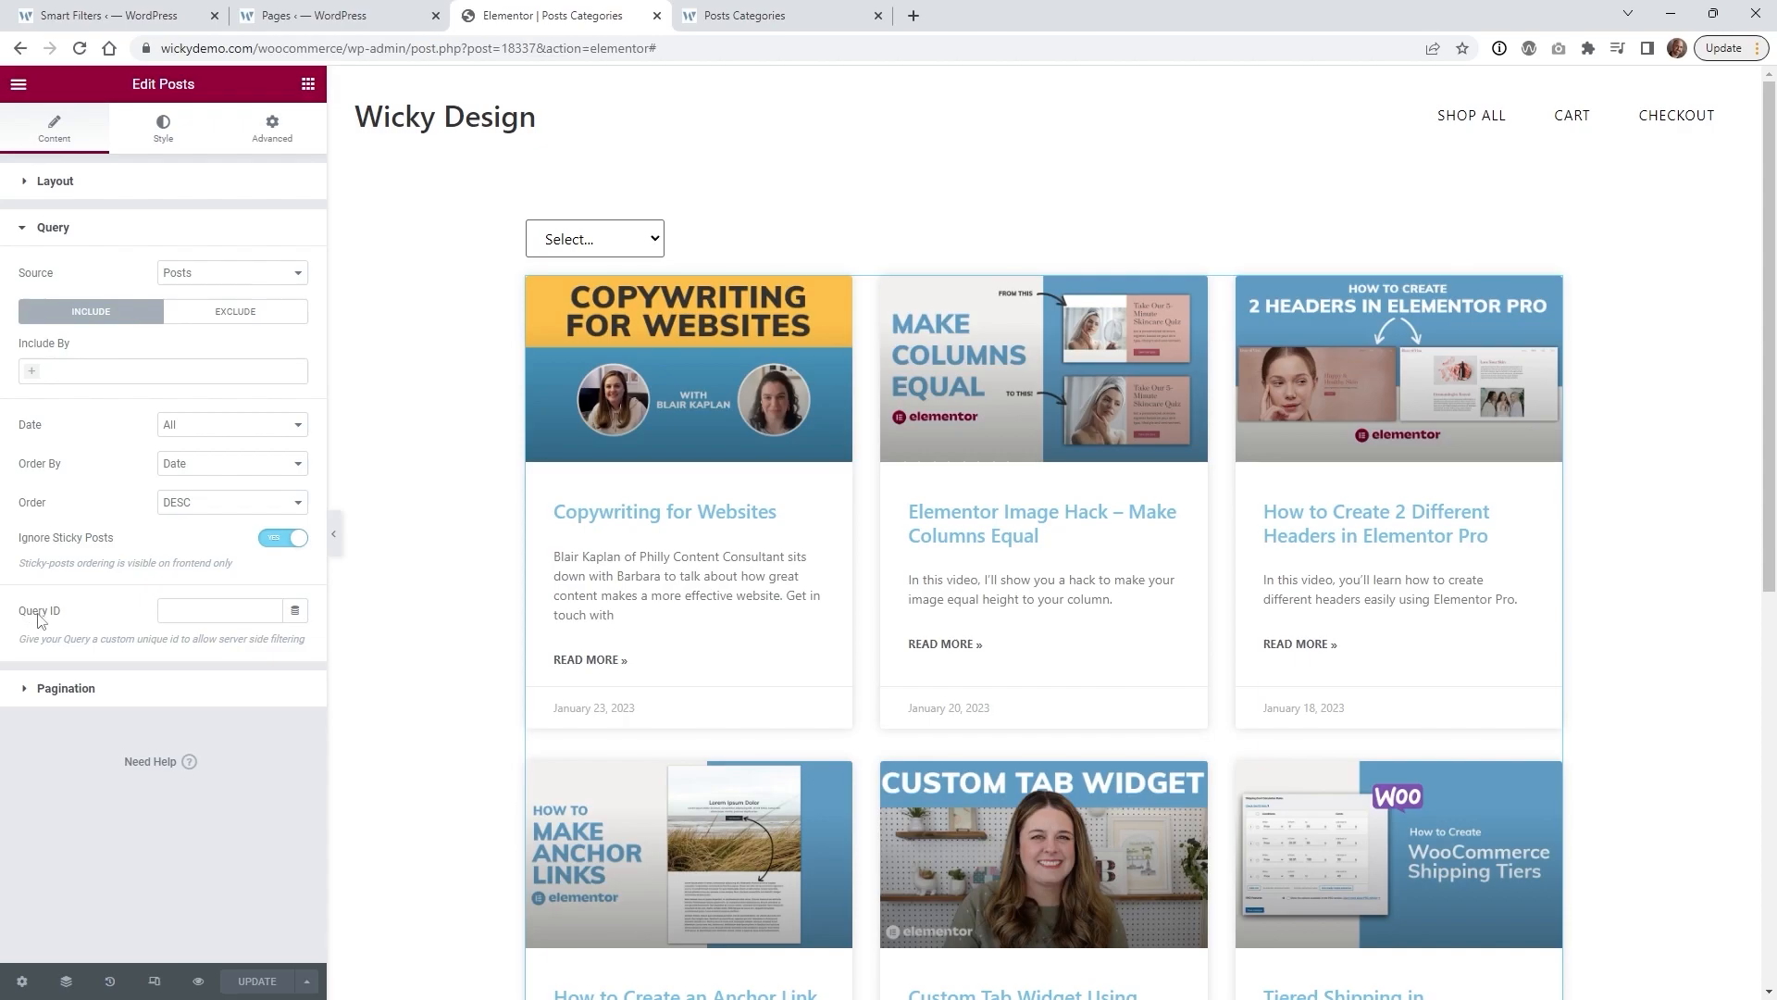
left_click(191, 614)
type("jet-smart-filters")
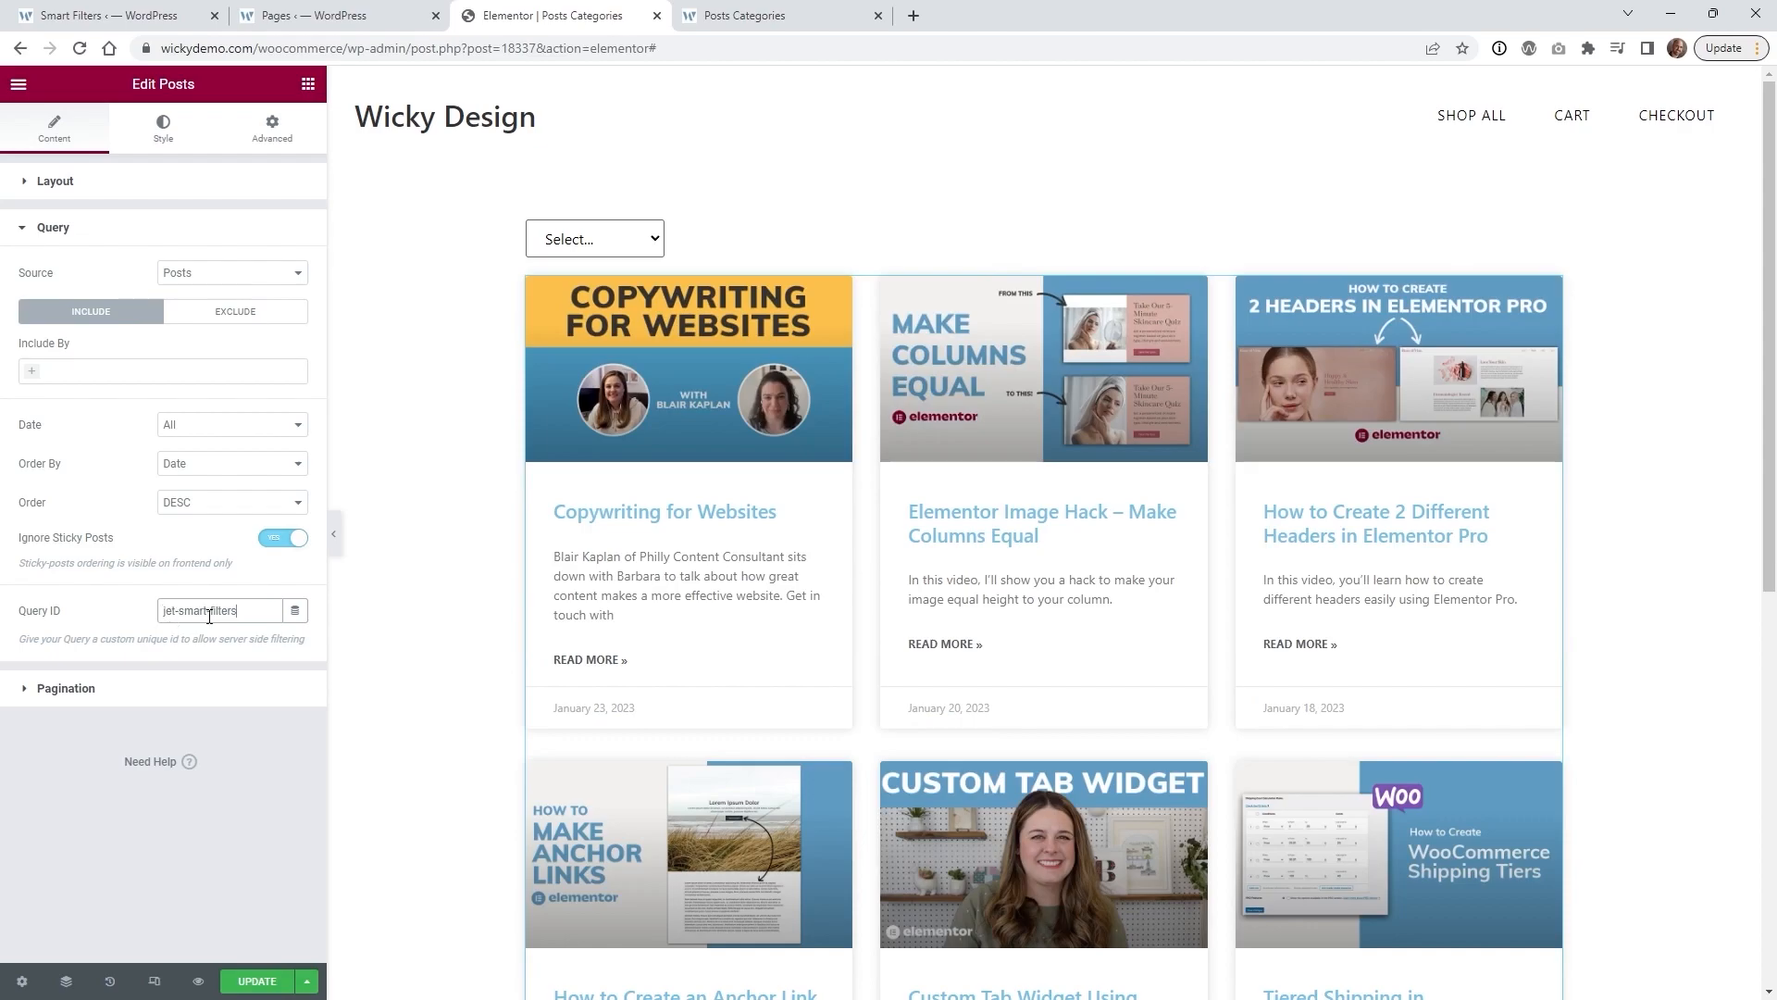
left_click(239, 977)
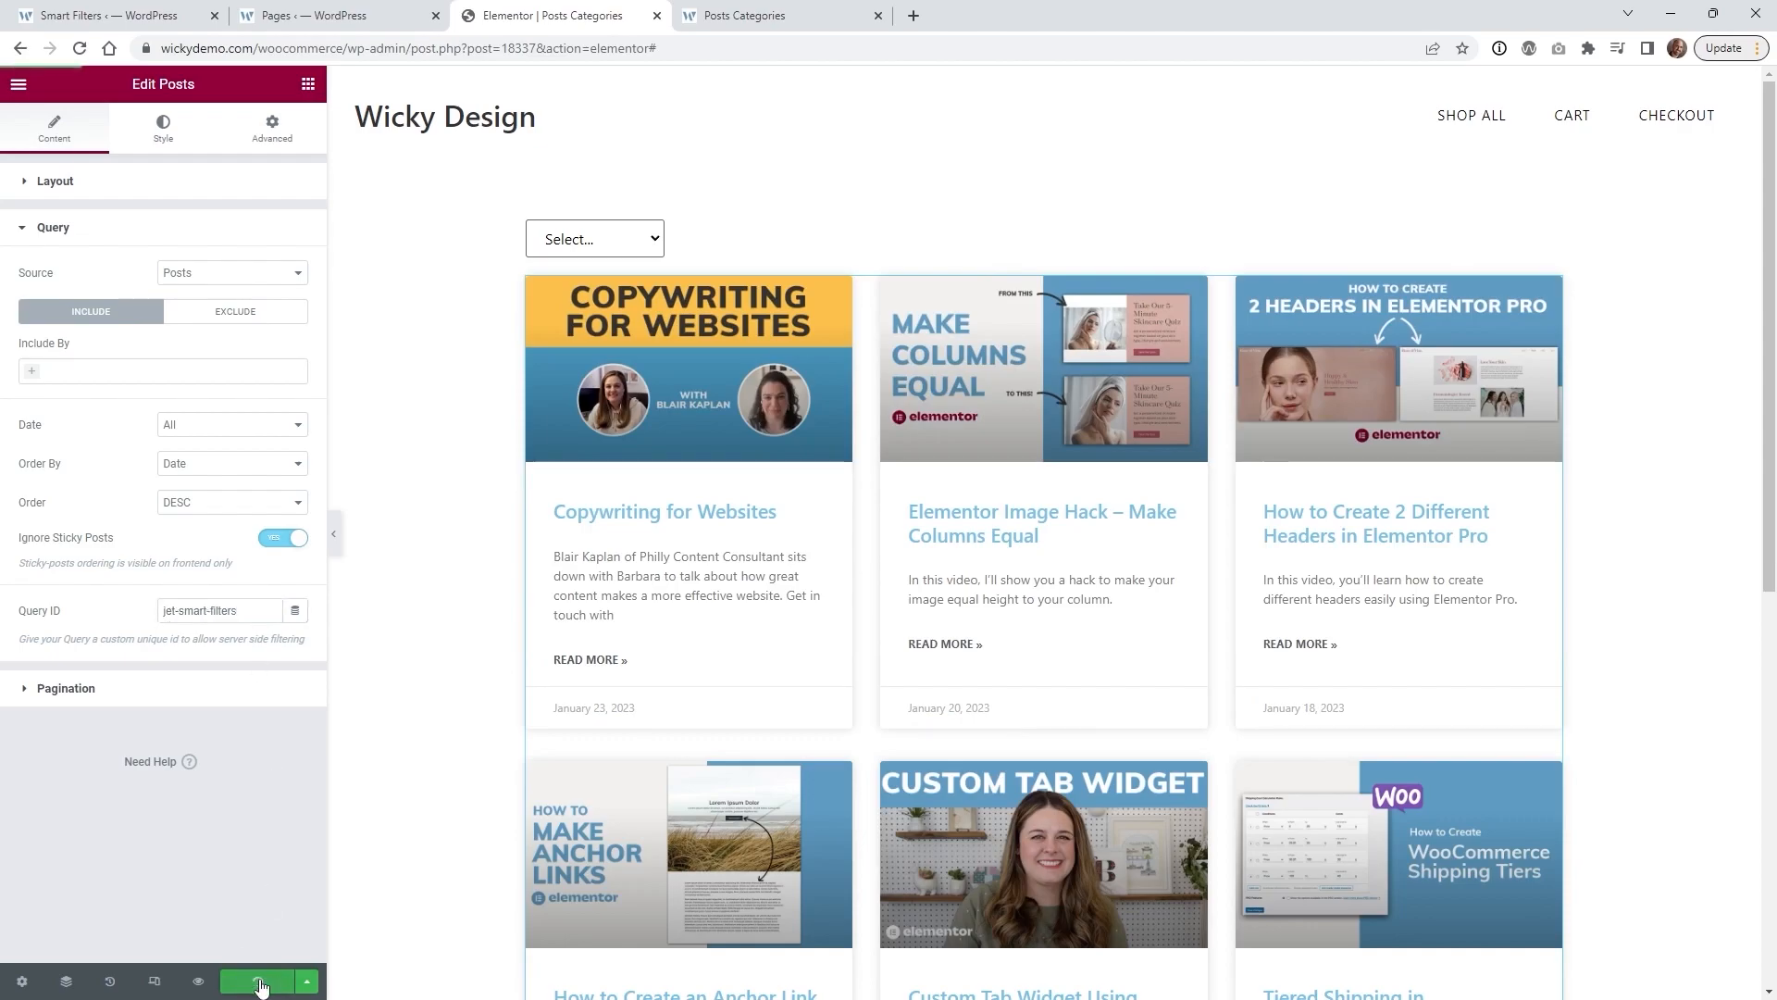
Retest the posts category filter on the published page with Branding, Business Tips, Elementor, WooCommerce and WordPress.
left_click(731, 12)
left_click(432, 267)
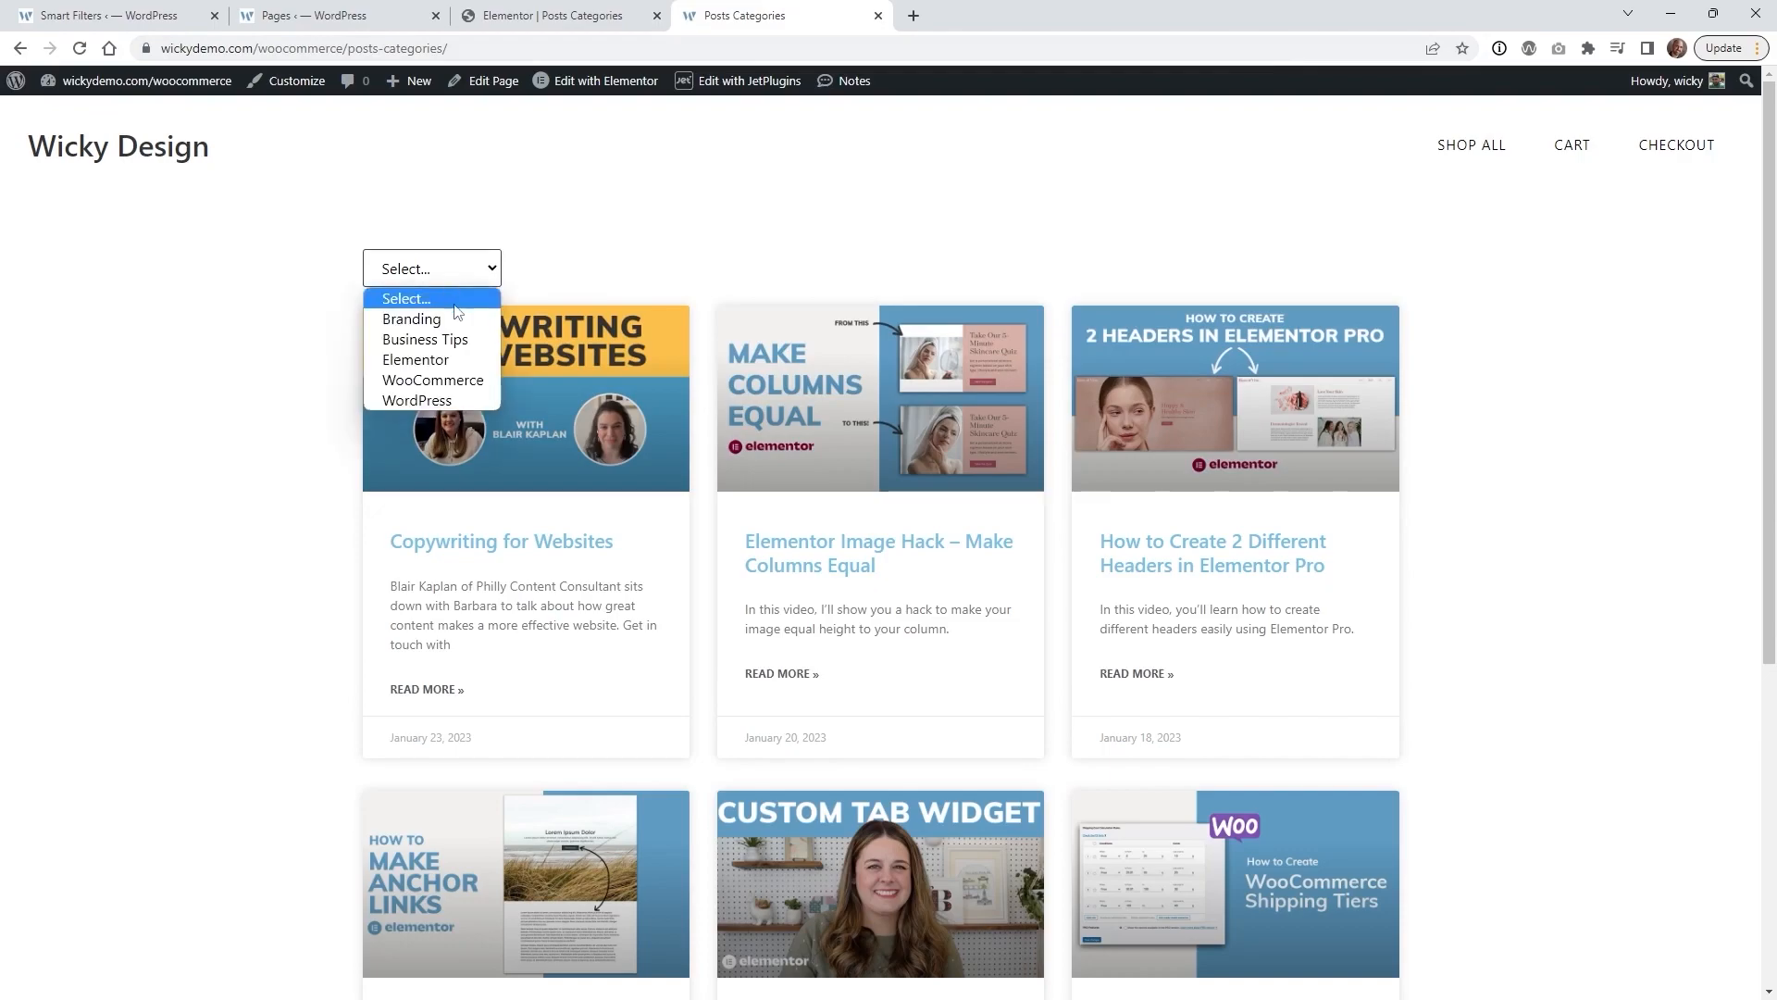
left_click(453, 316)
left_click(431, 268)
left_click(426, 335)
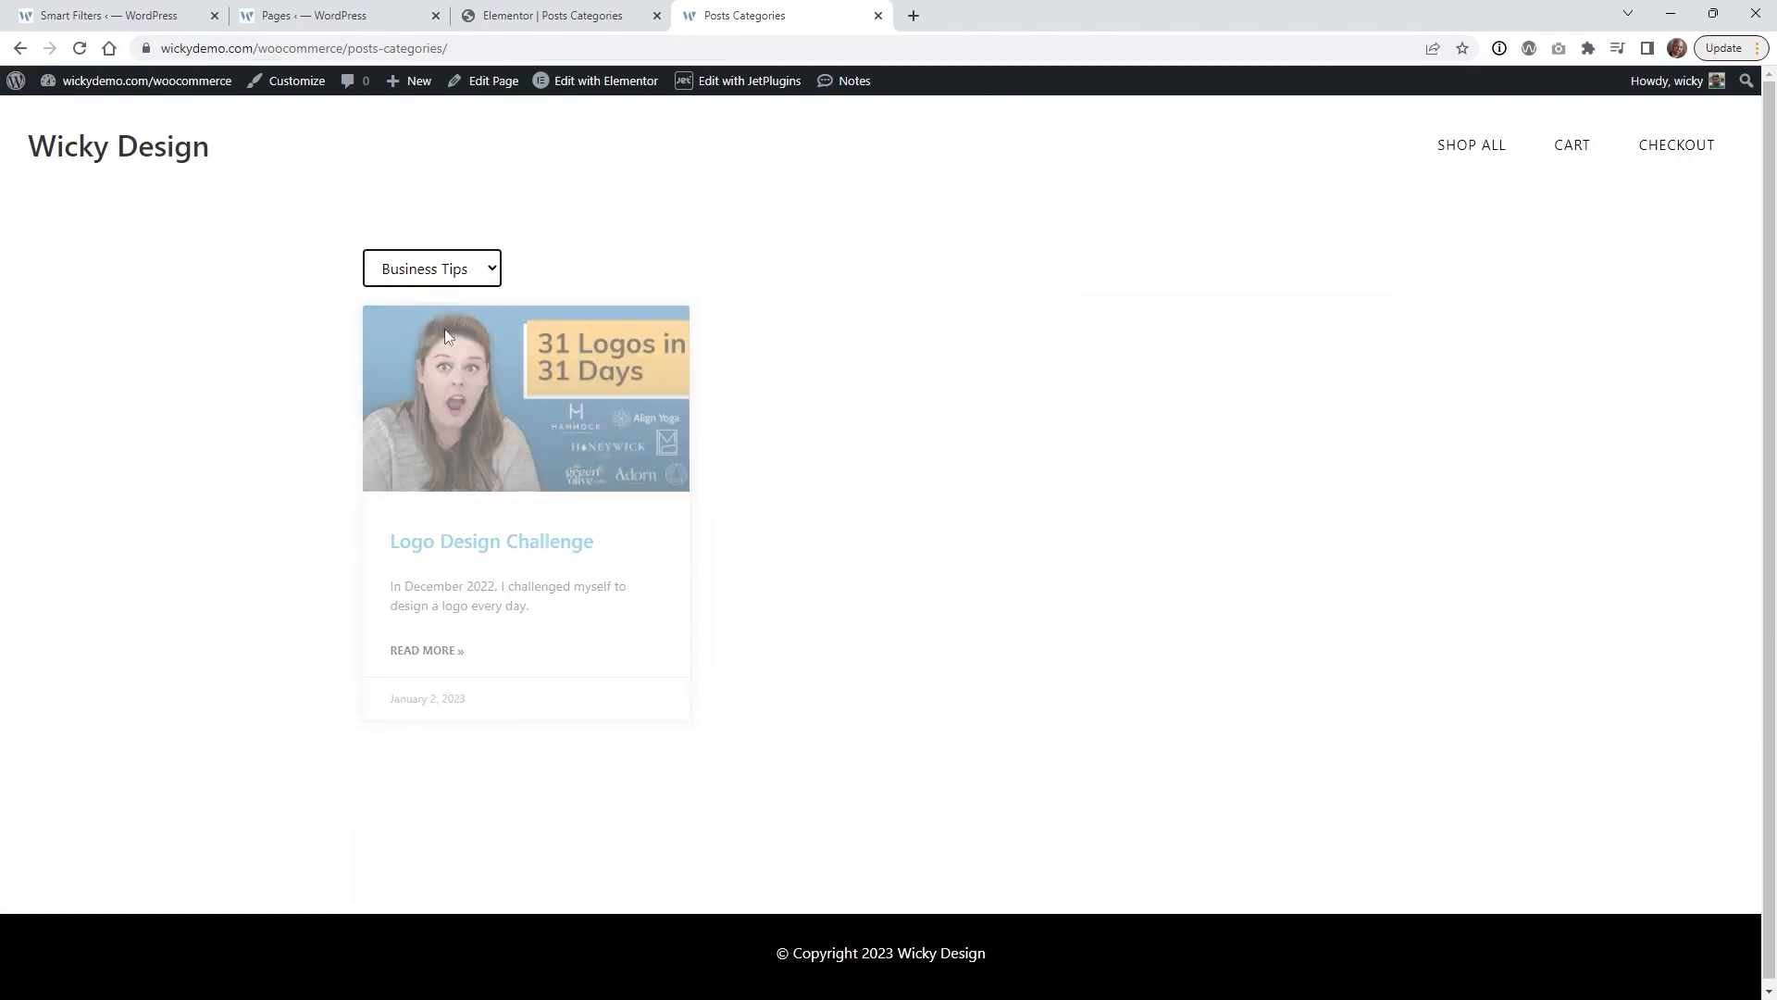
left_click(445, 271)
left_click(442, 359)
left_click(460, 270)
left_click(446, 379)
left_click(454, 270)
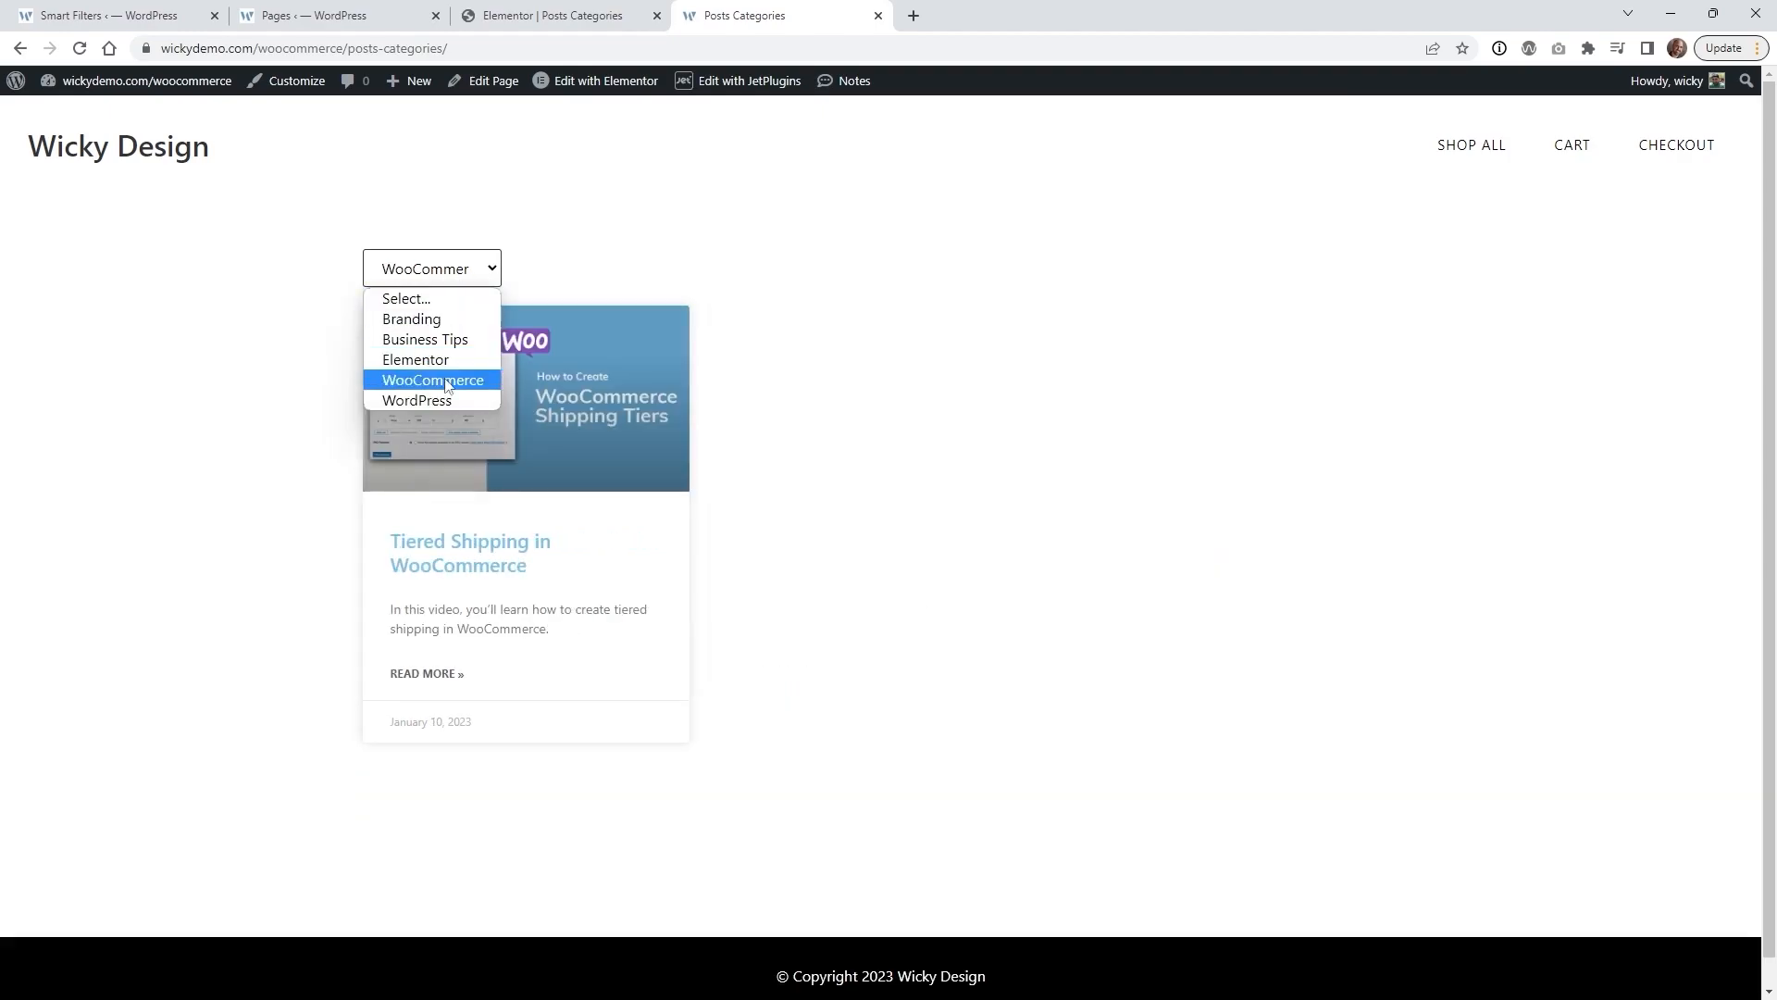
left_click(442, 400)
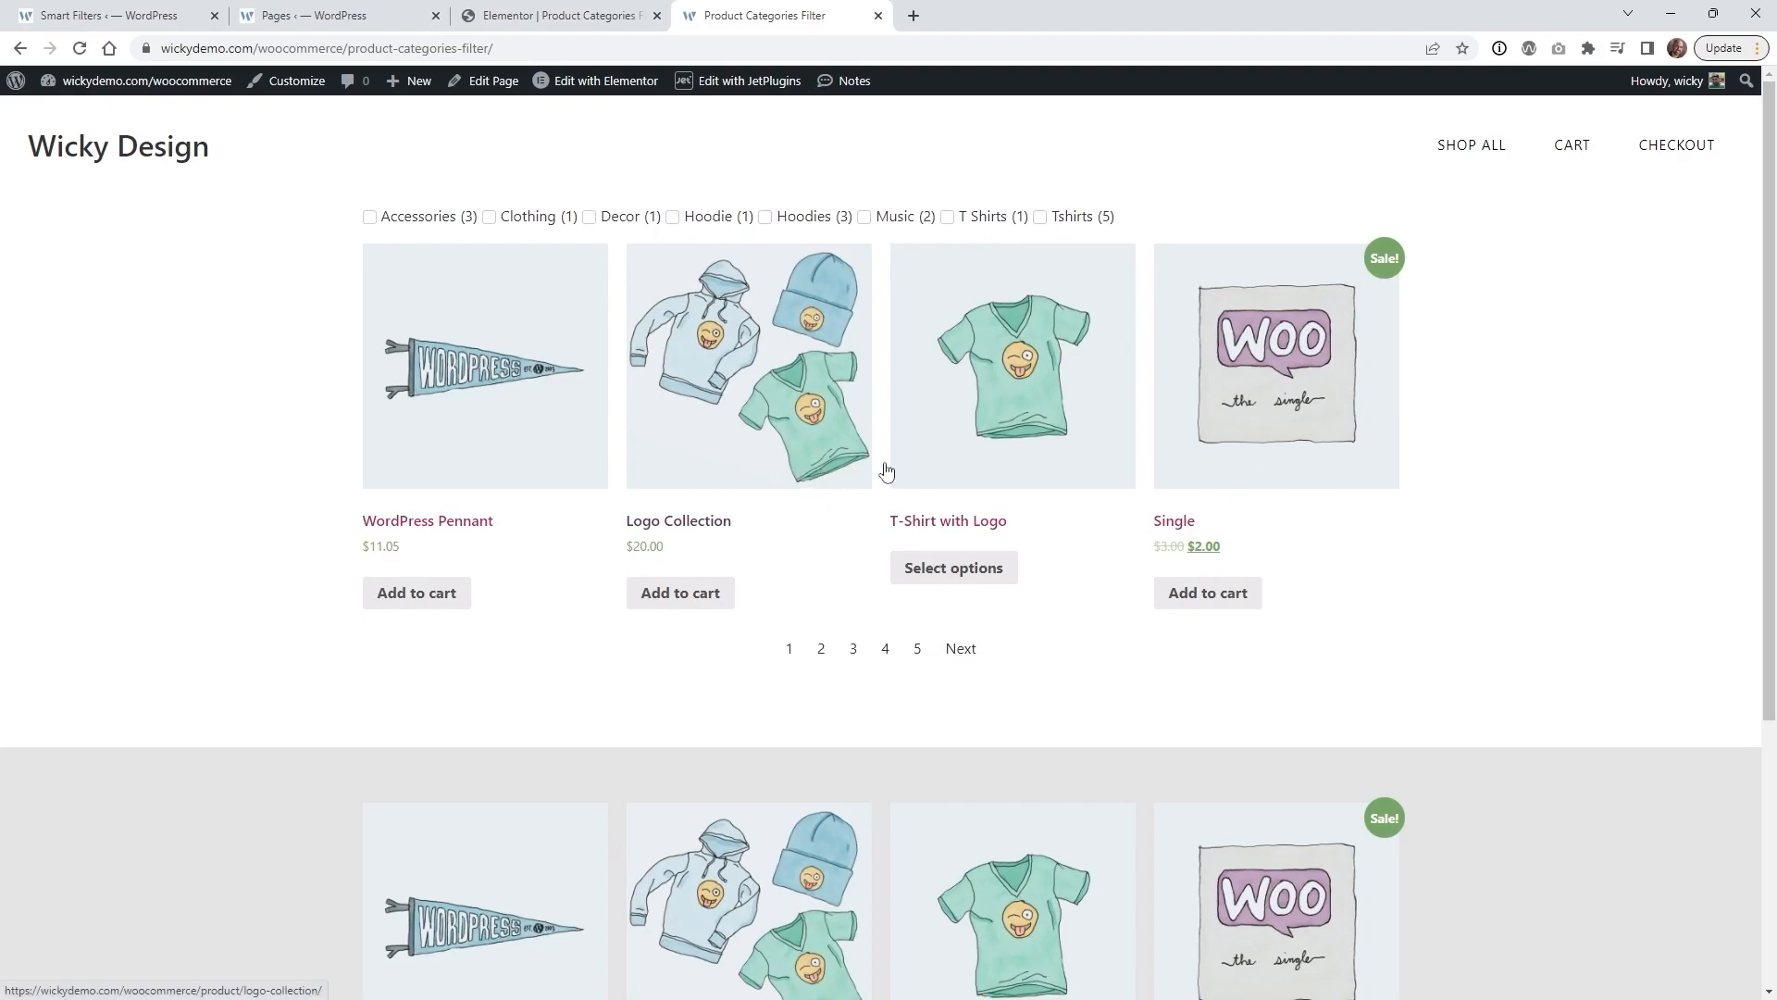
Toggle the Music category on and off on the published product page and compare how both product grids respond.
left_click(892, 221)
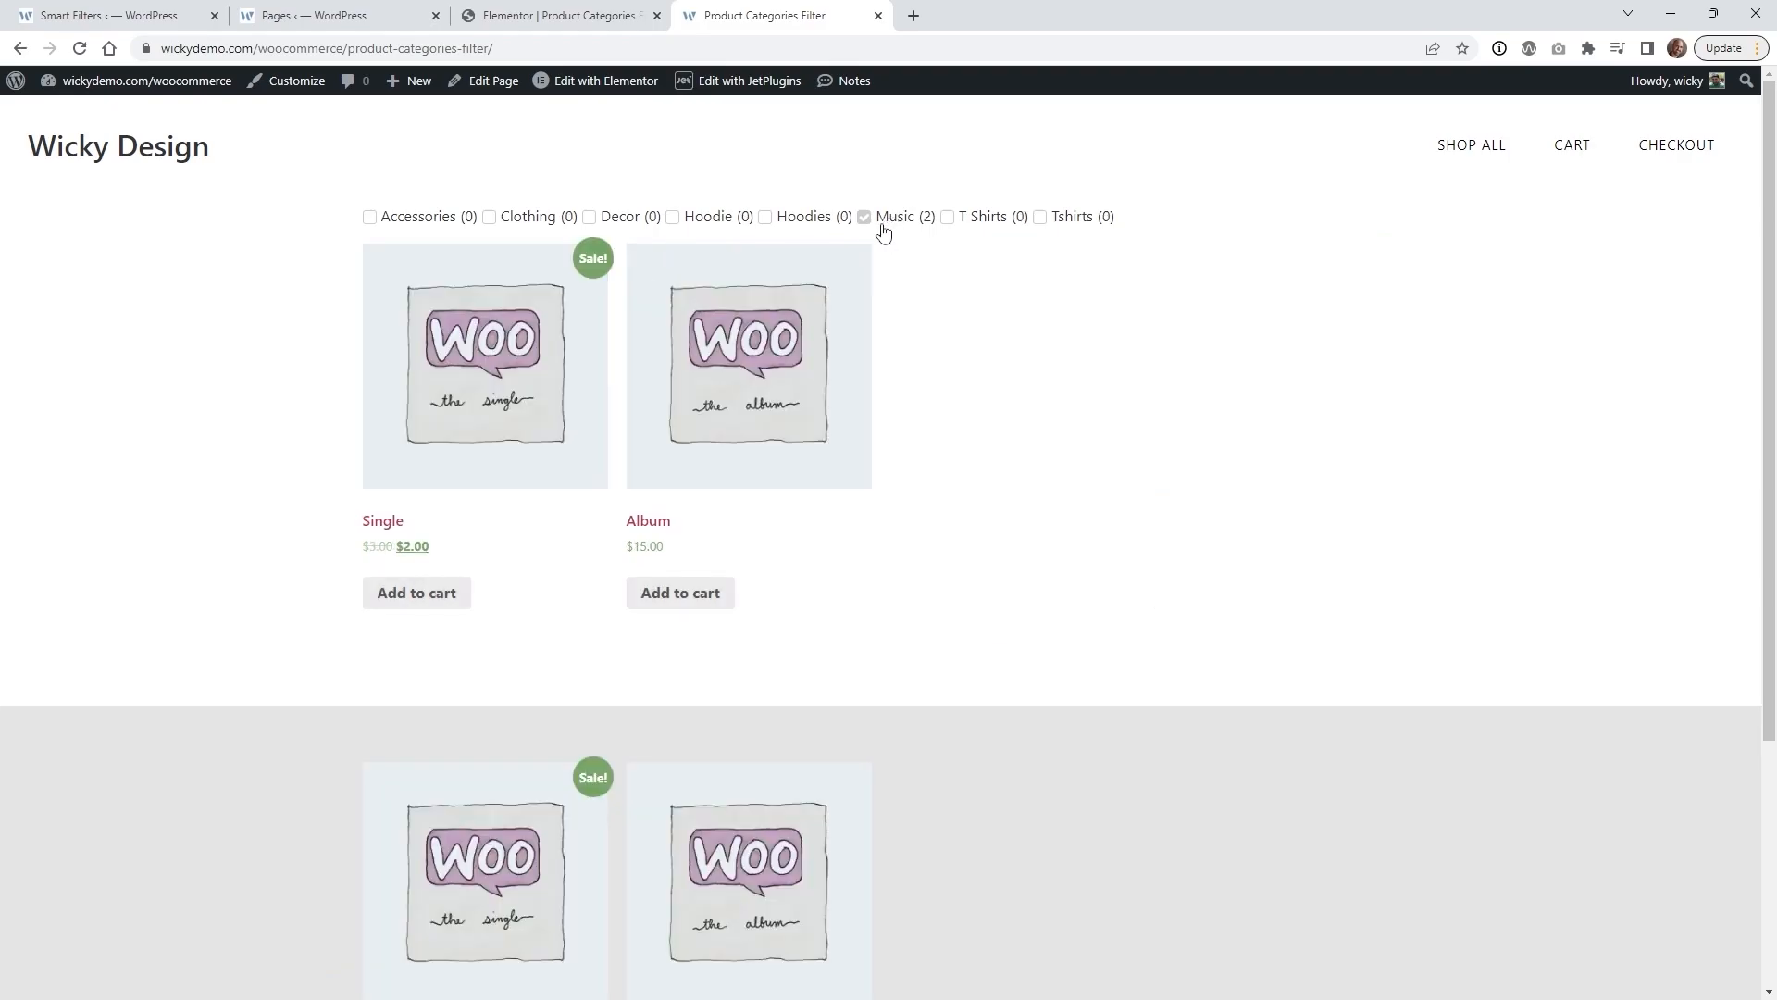
scroll(884, 231, "down", 3)
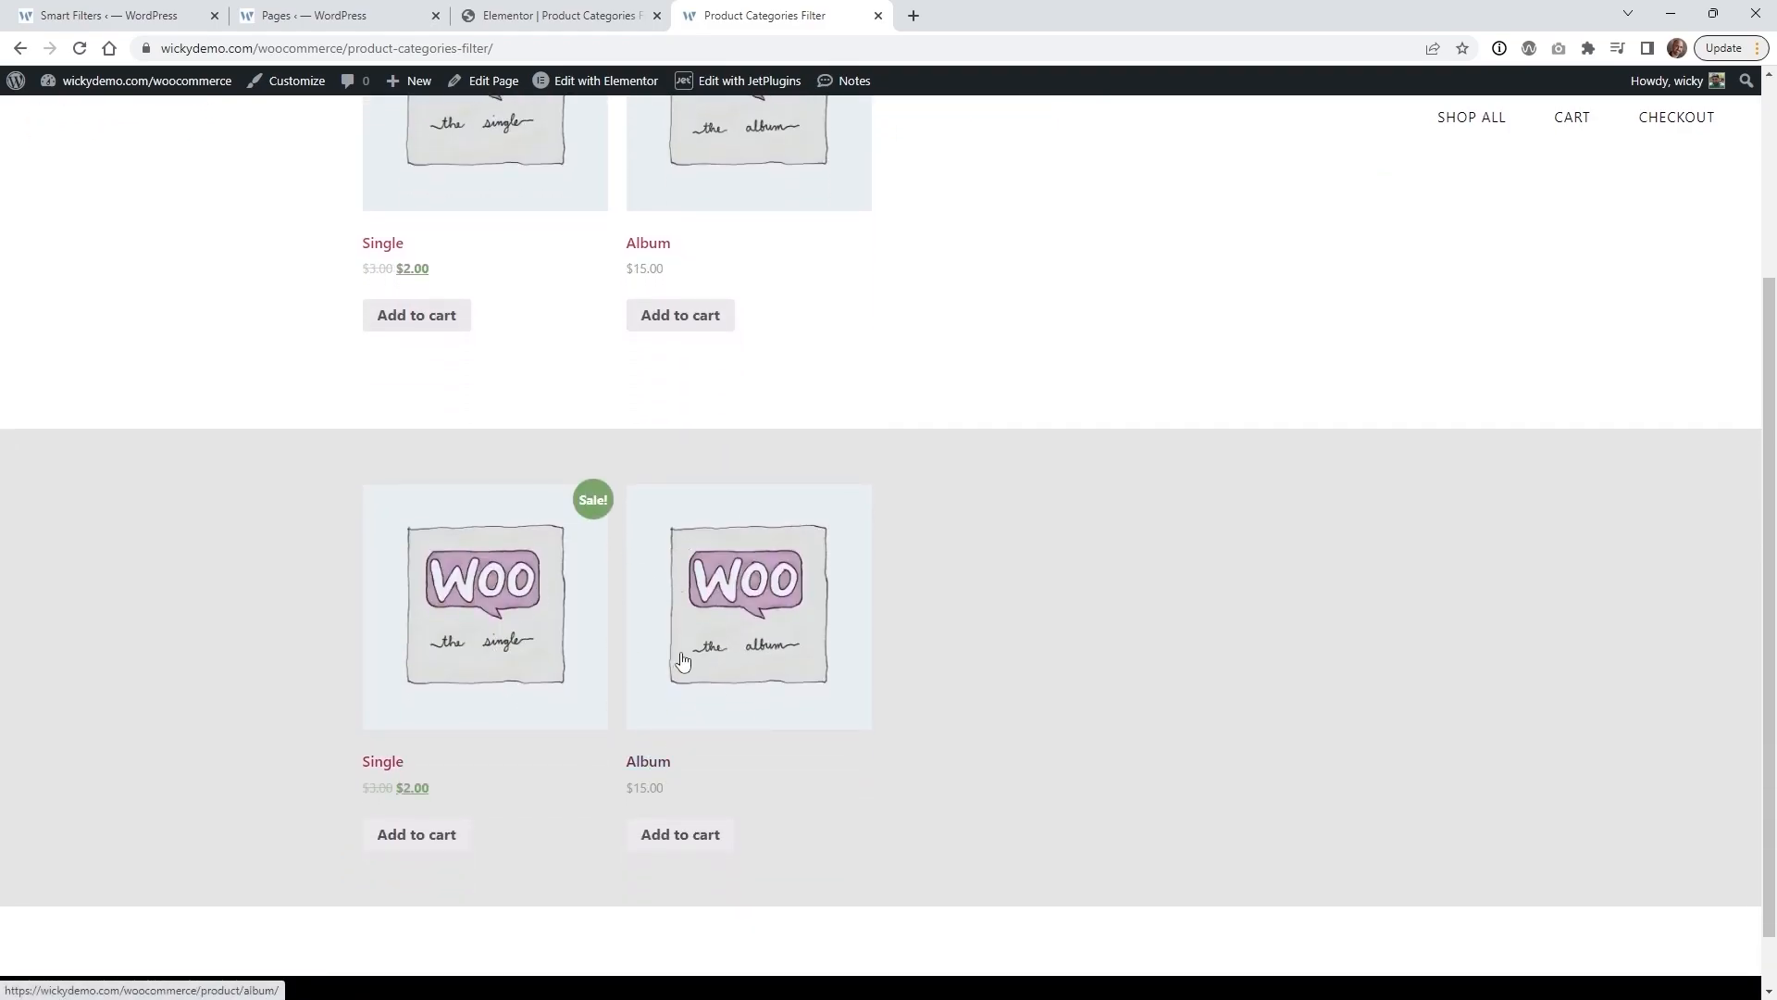
scroll(817, 267, "up", 3)
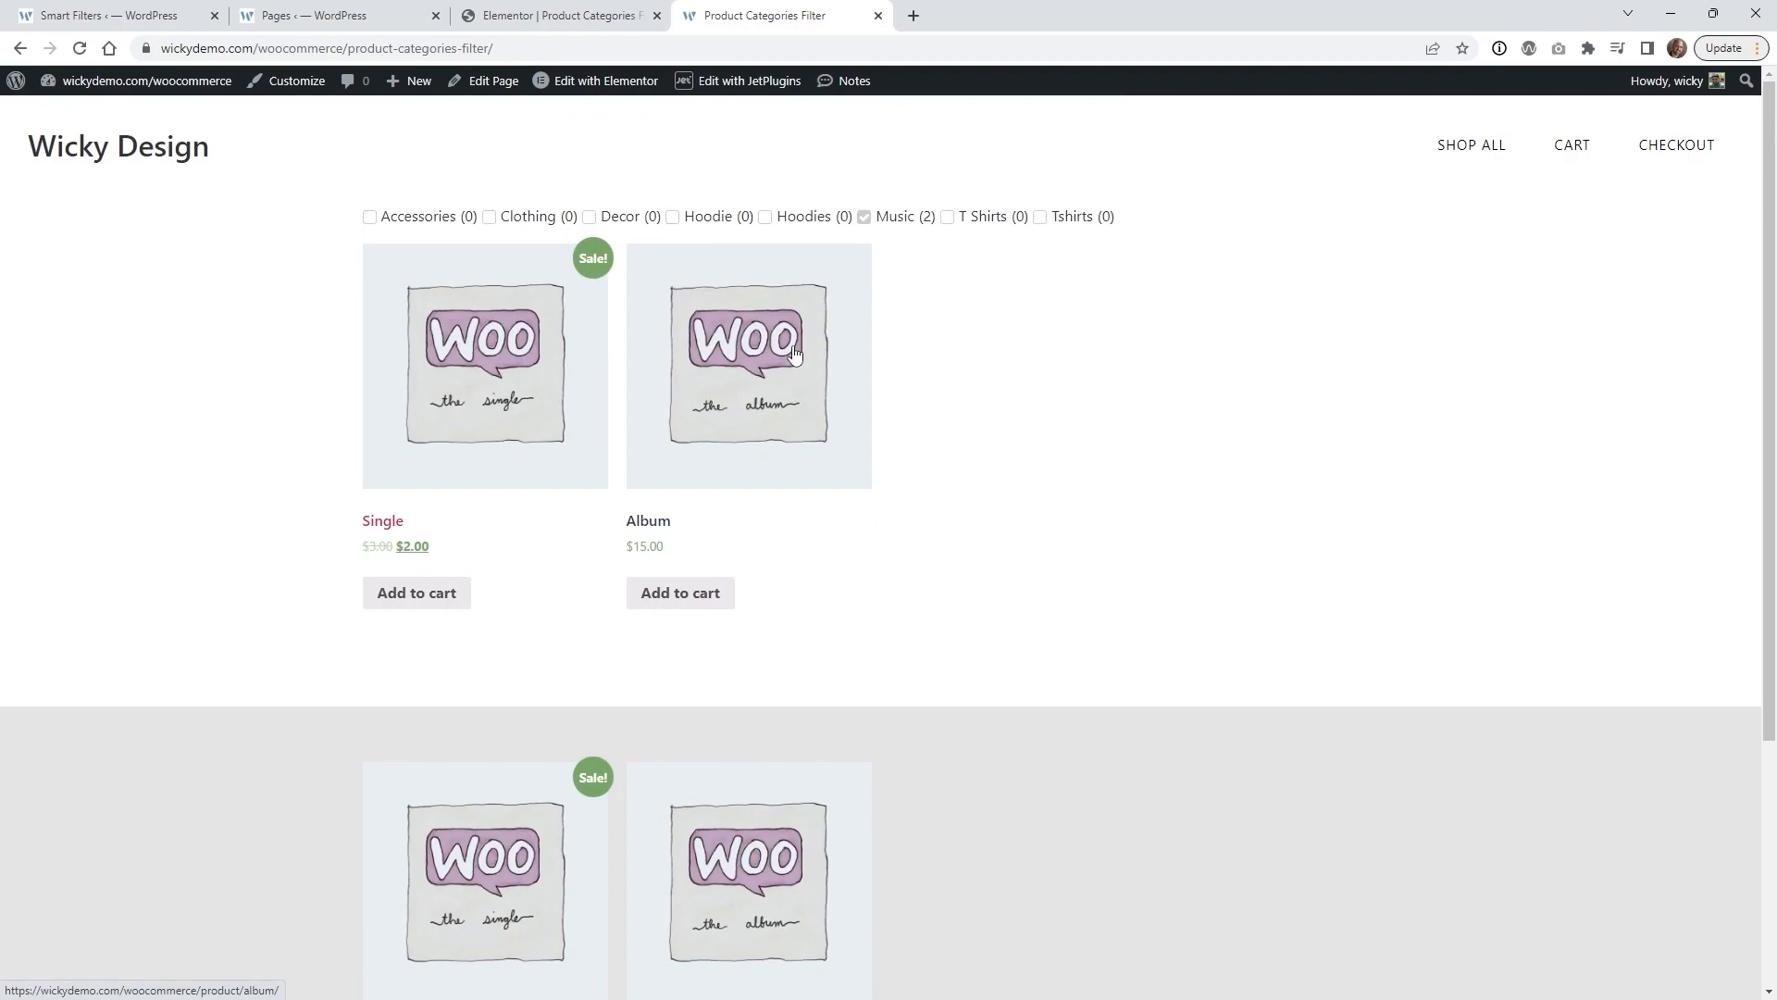
scroll(740, 556, "down", 2)
scroll(647, 722, "up", 2)
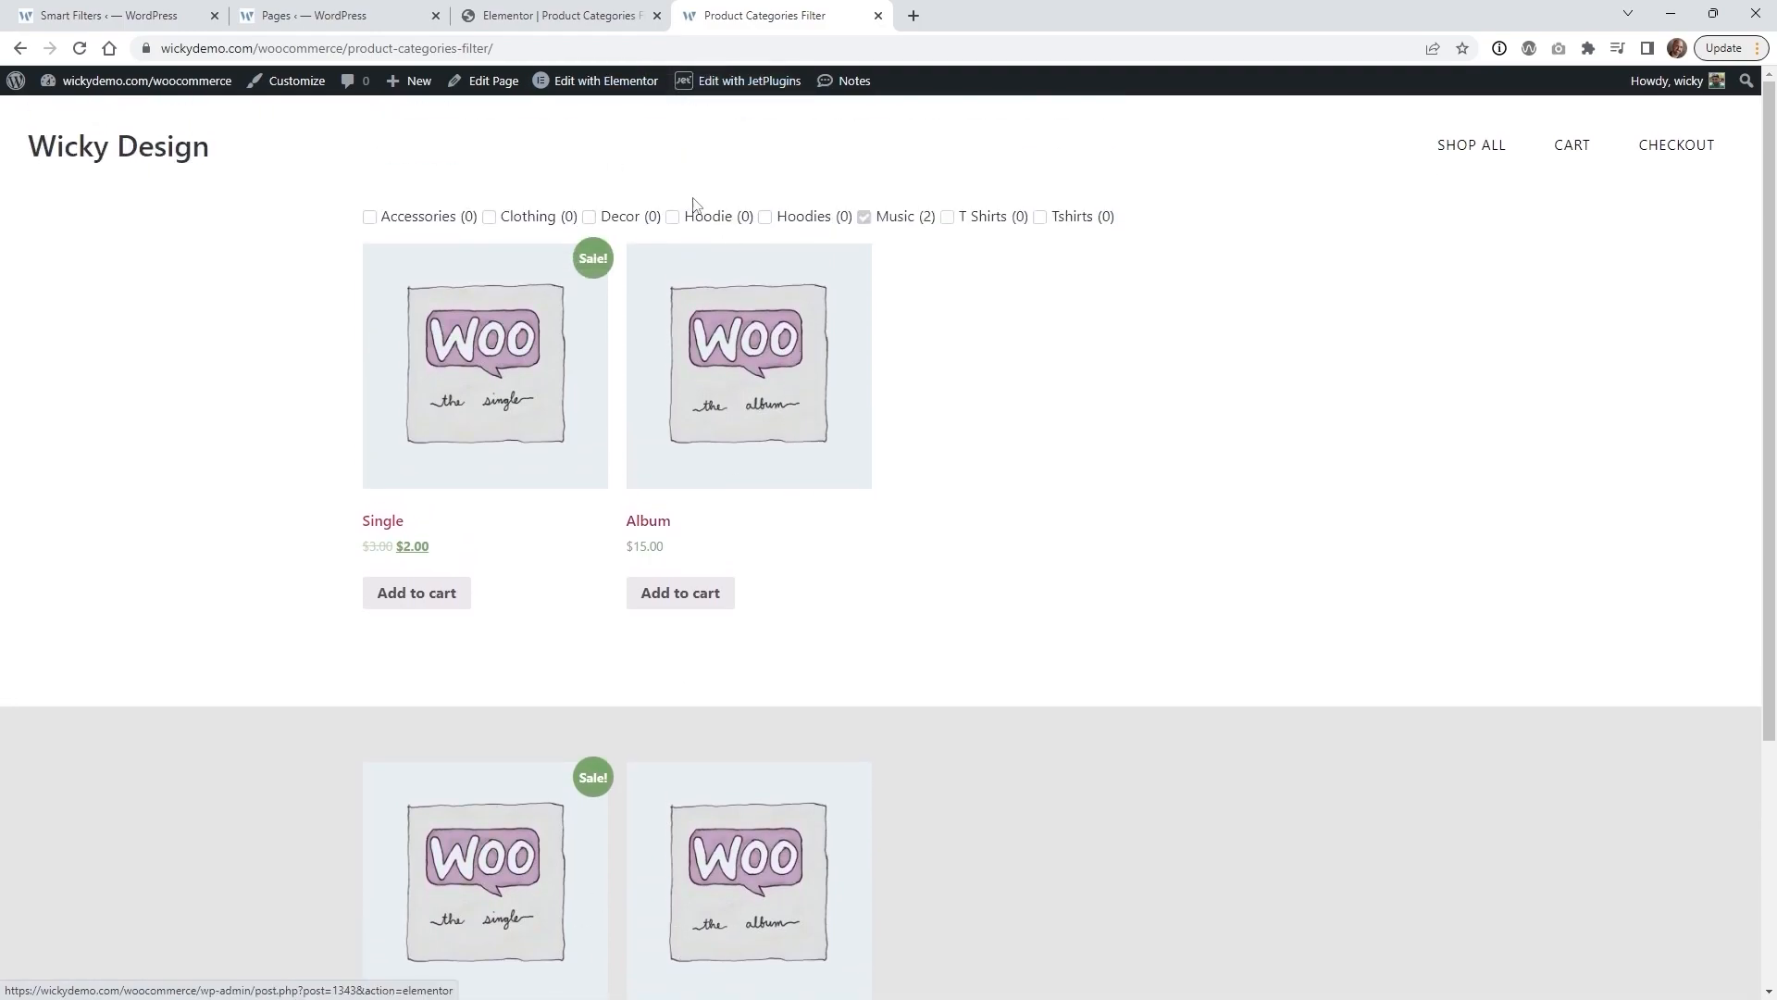
left_click(879, 220)
scroll(1036, 456, "down", 2)
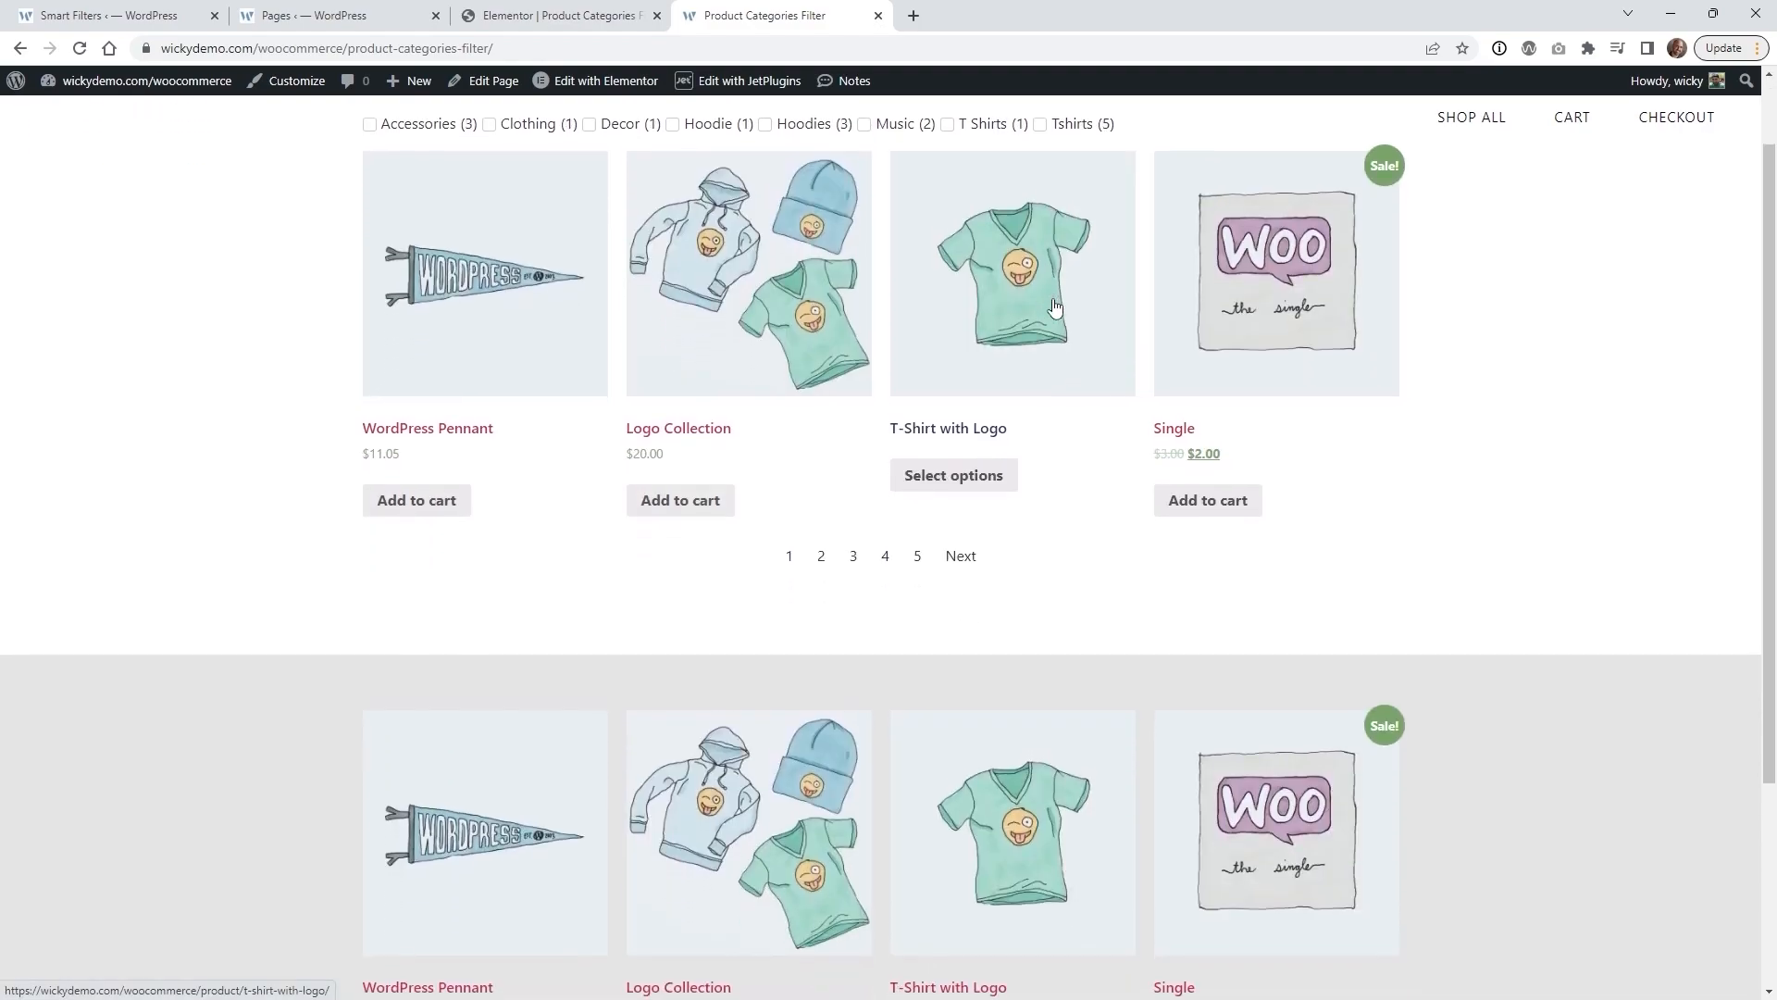
scroll(1037, 456, "down", 1)
scroll(1025, 461, "up", 3)
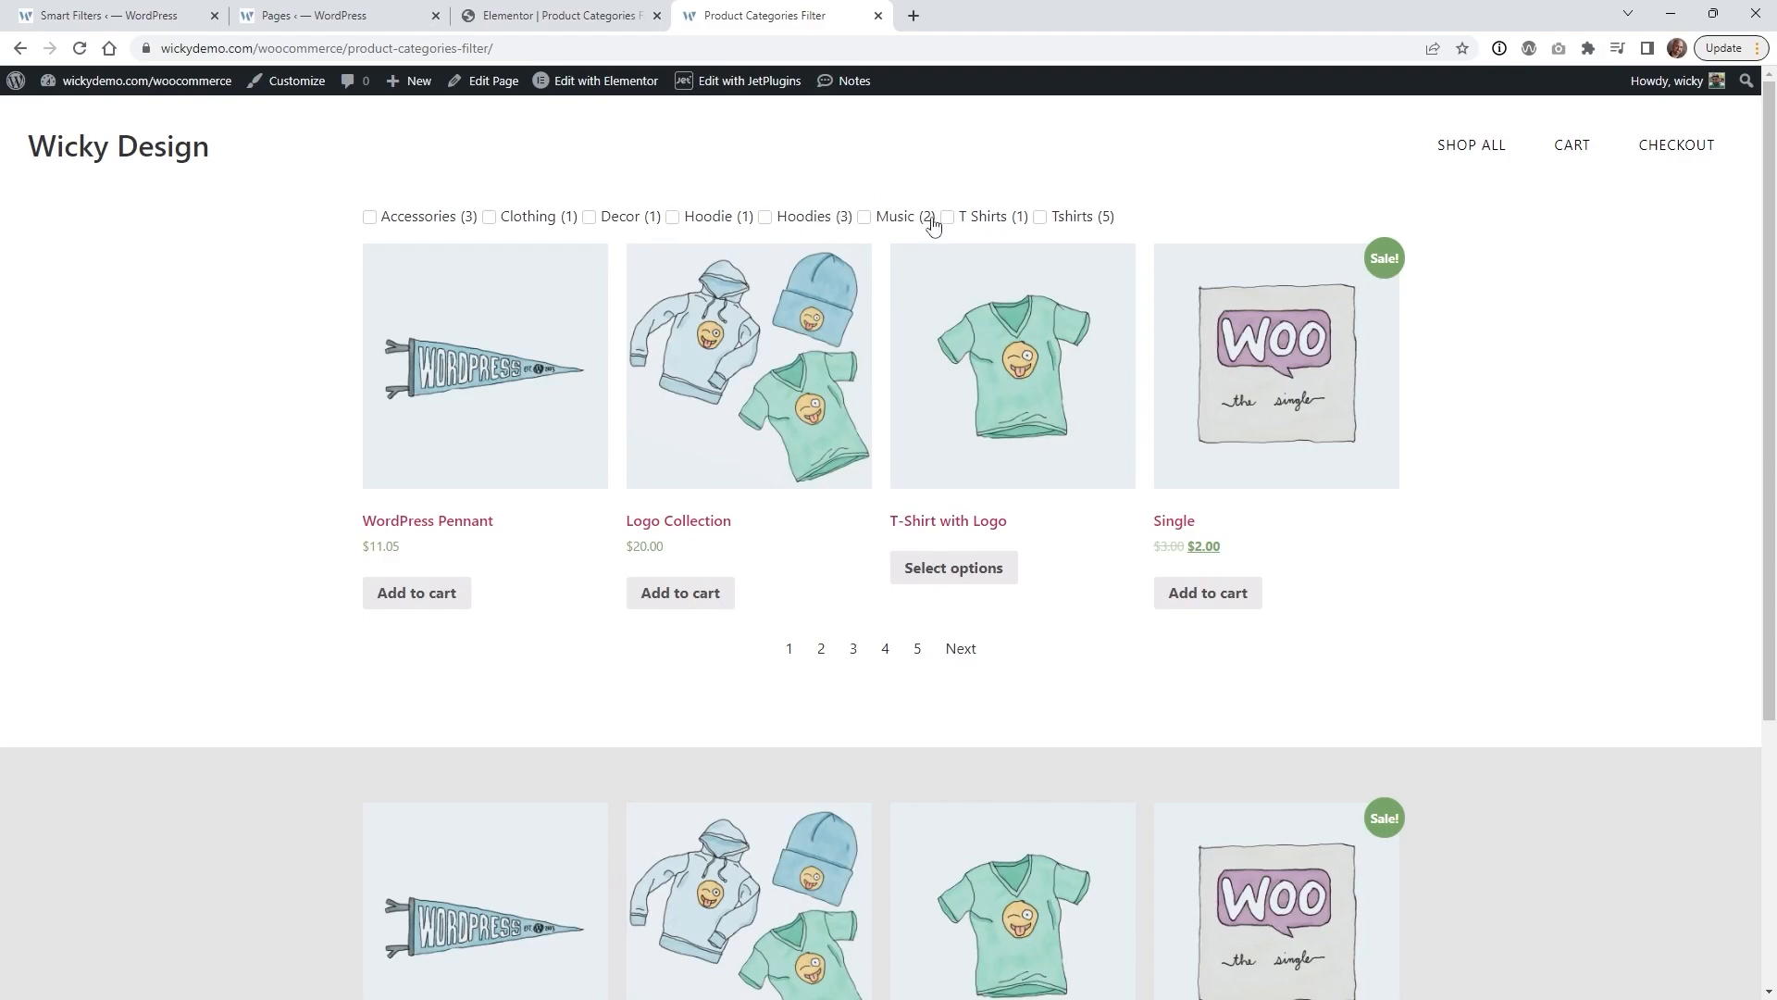
scroll(946, 731, "down", 2)
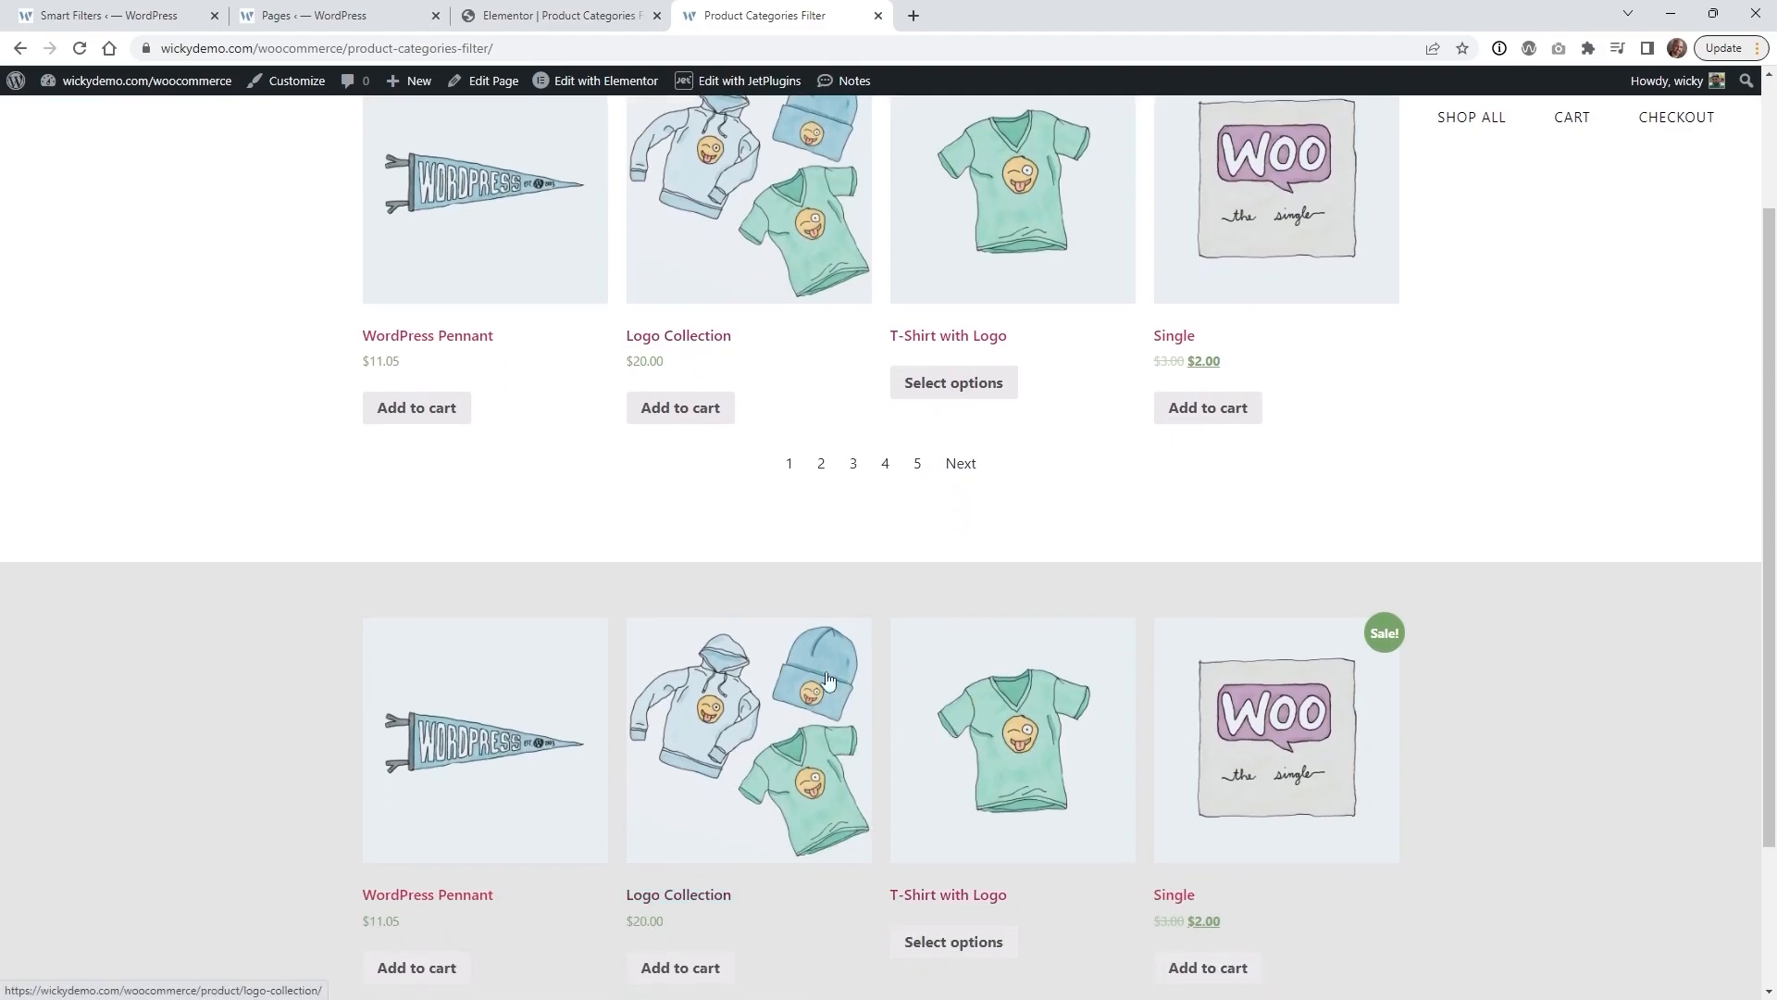
Set the CSS ID of the upper Products widget, directly below the category checkboxes, to grid1.
left_click(533, 15)
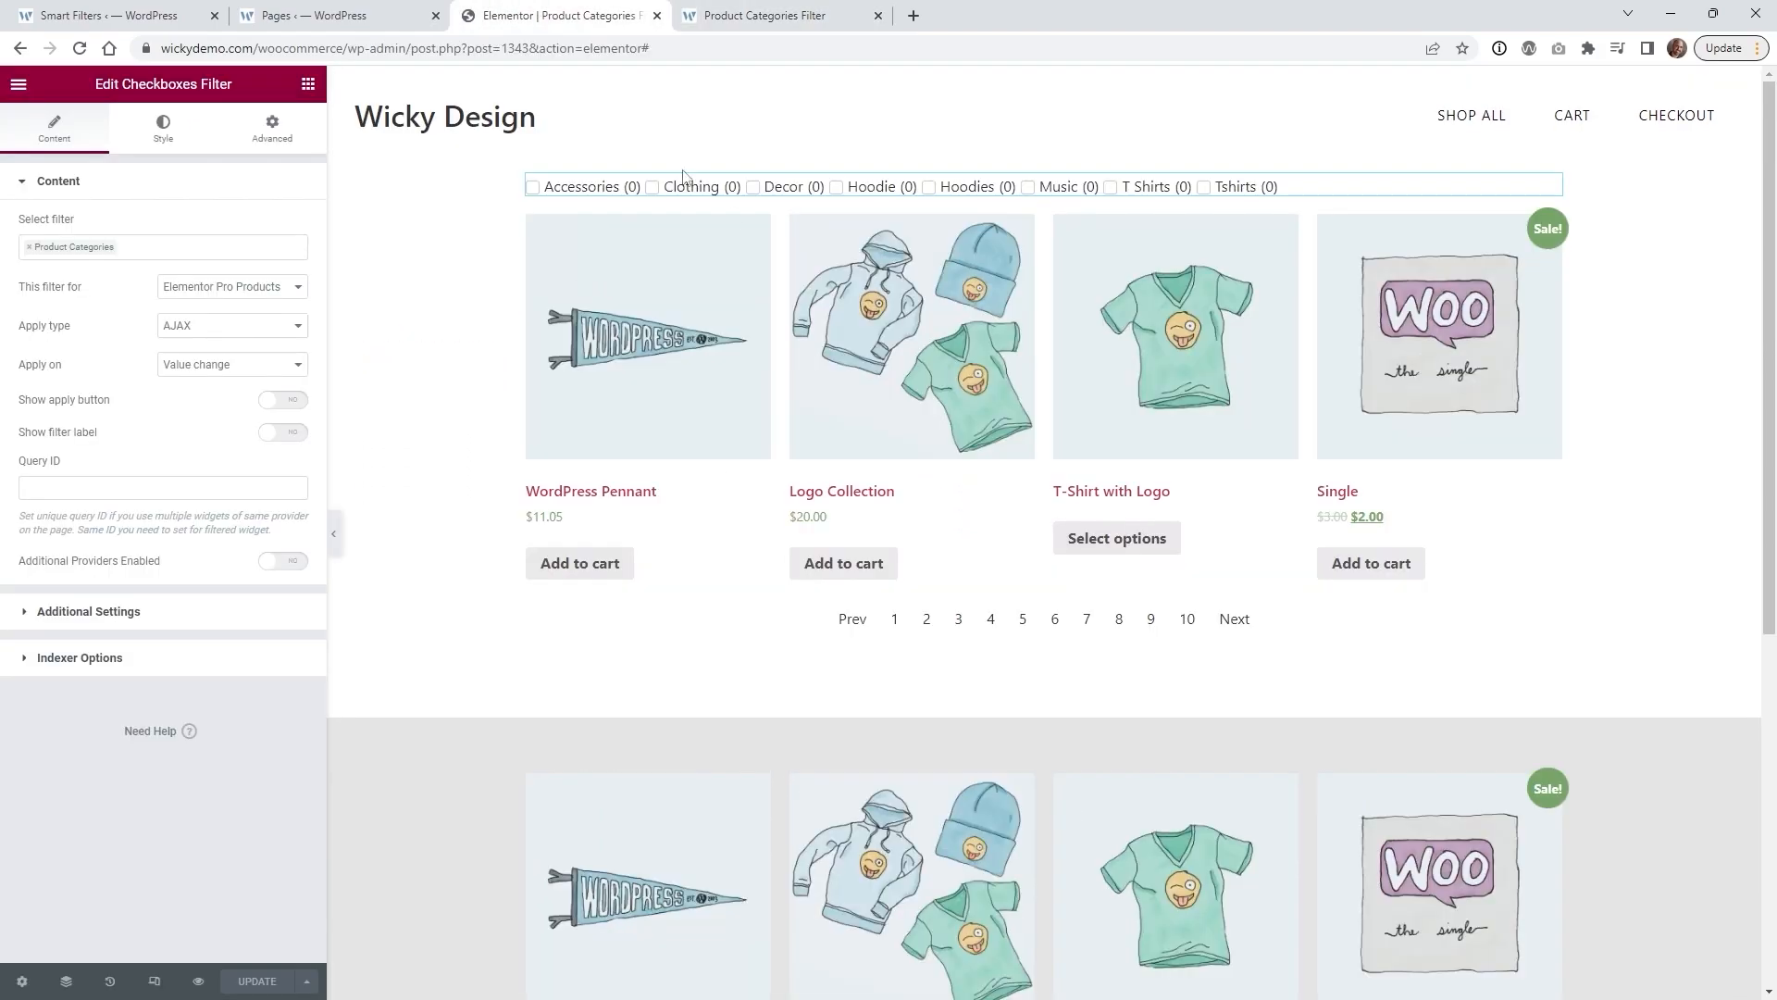
left_click(1553, 228)
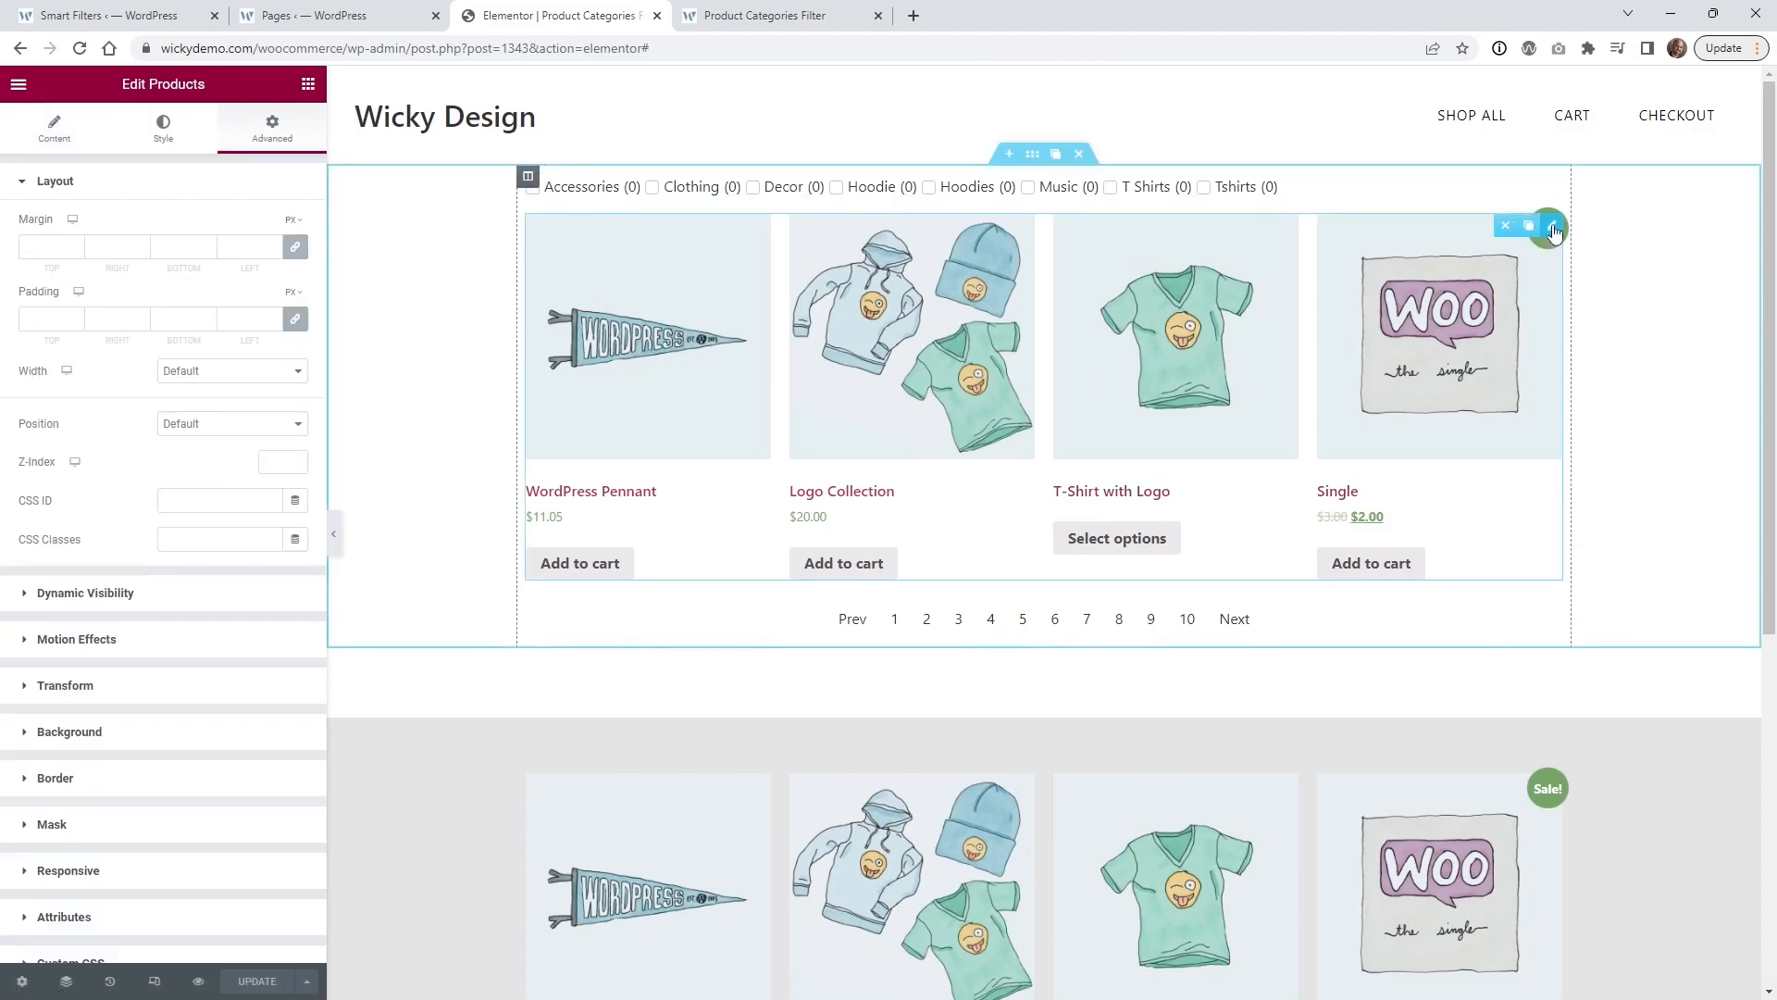
left_click(39, 137)
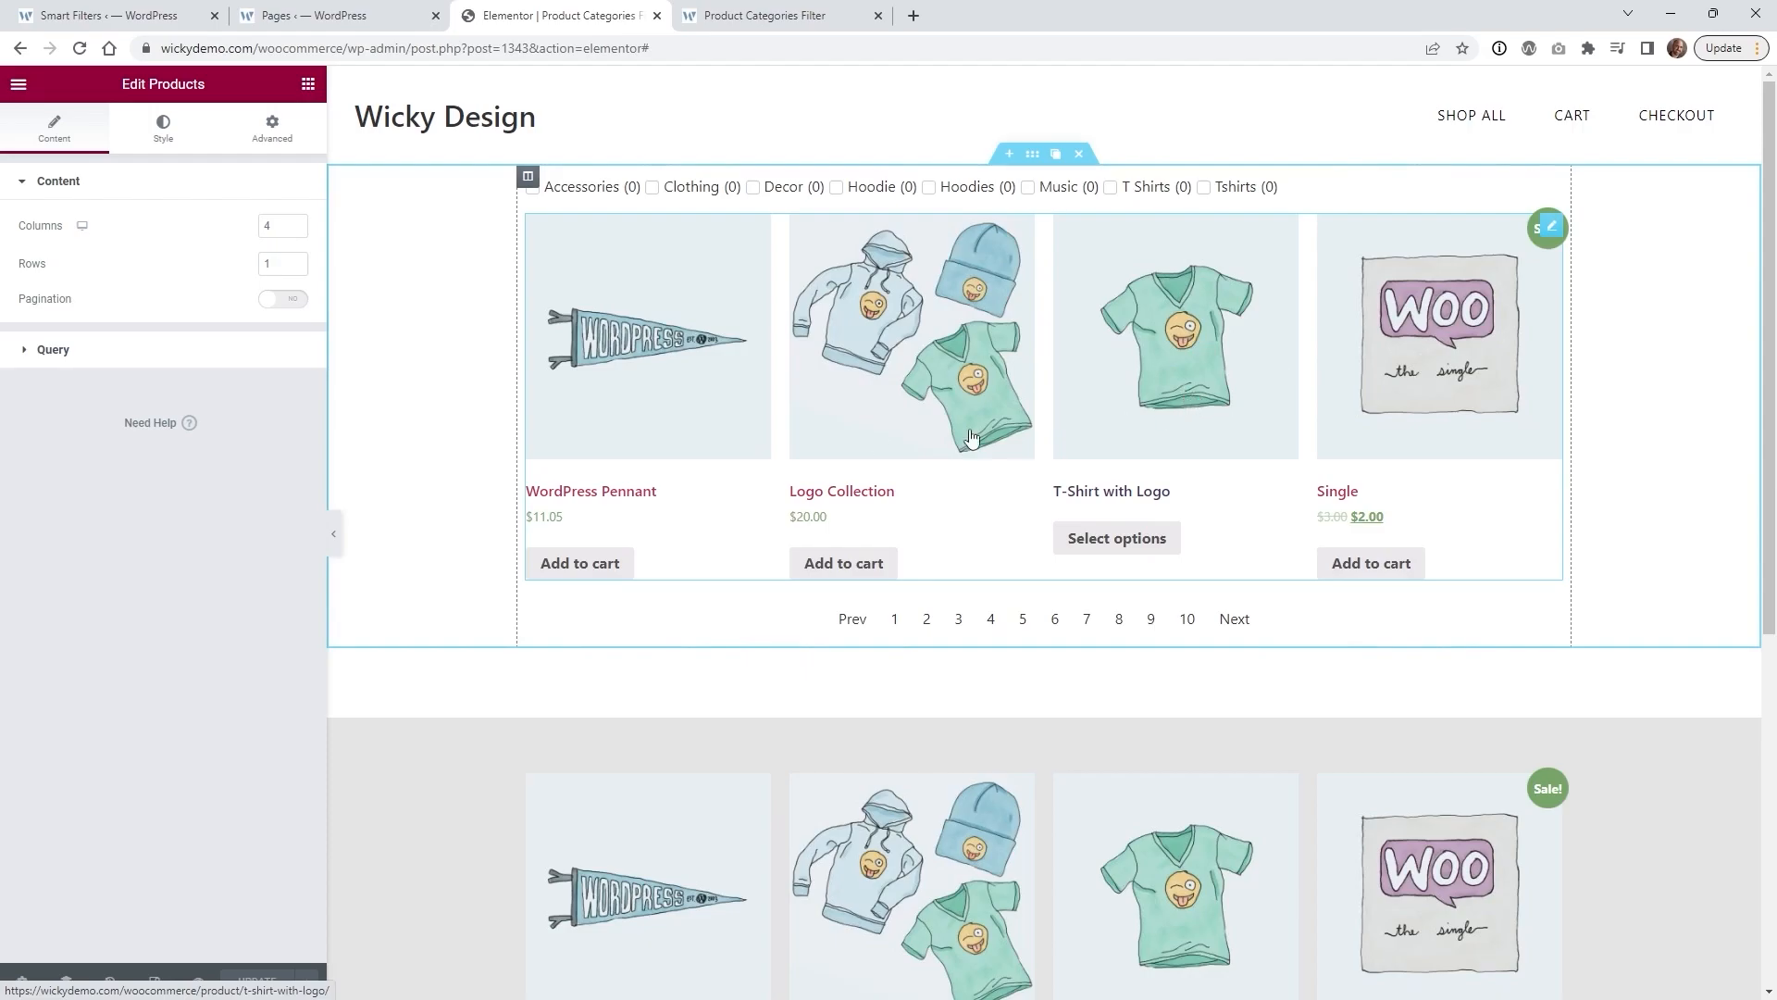
left_click(266, 119)
left_click(185, 508)
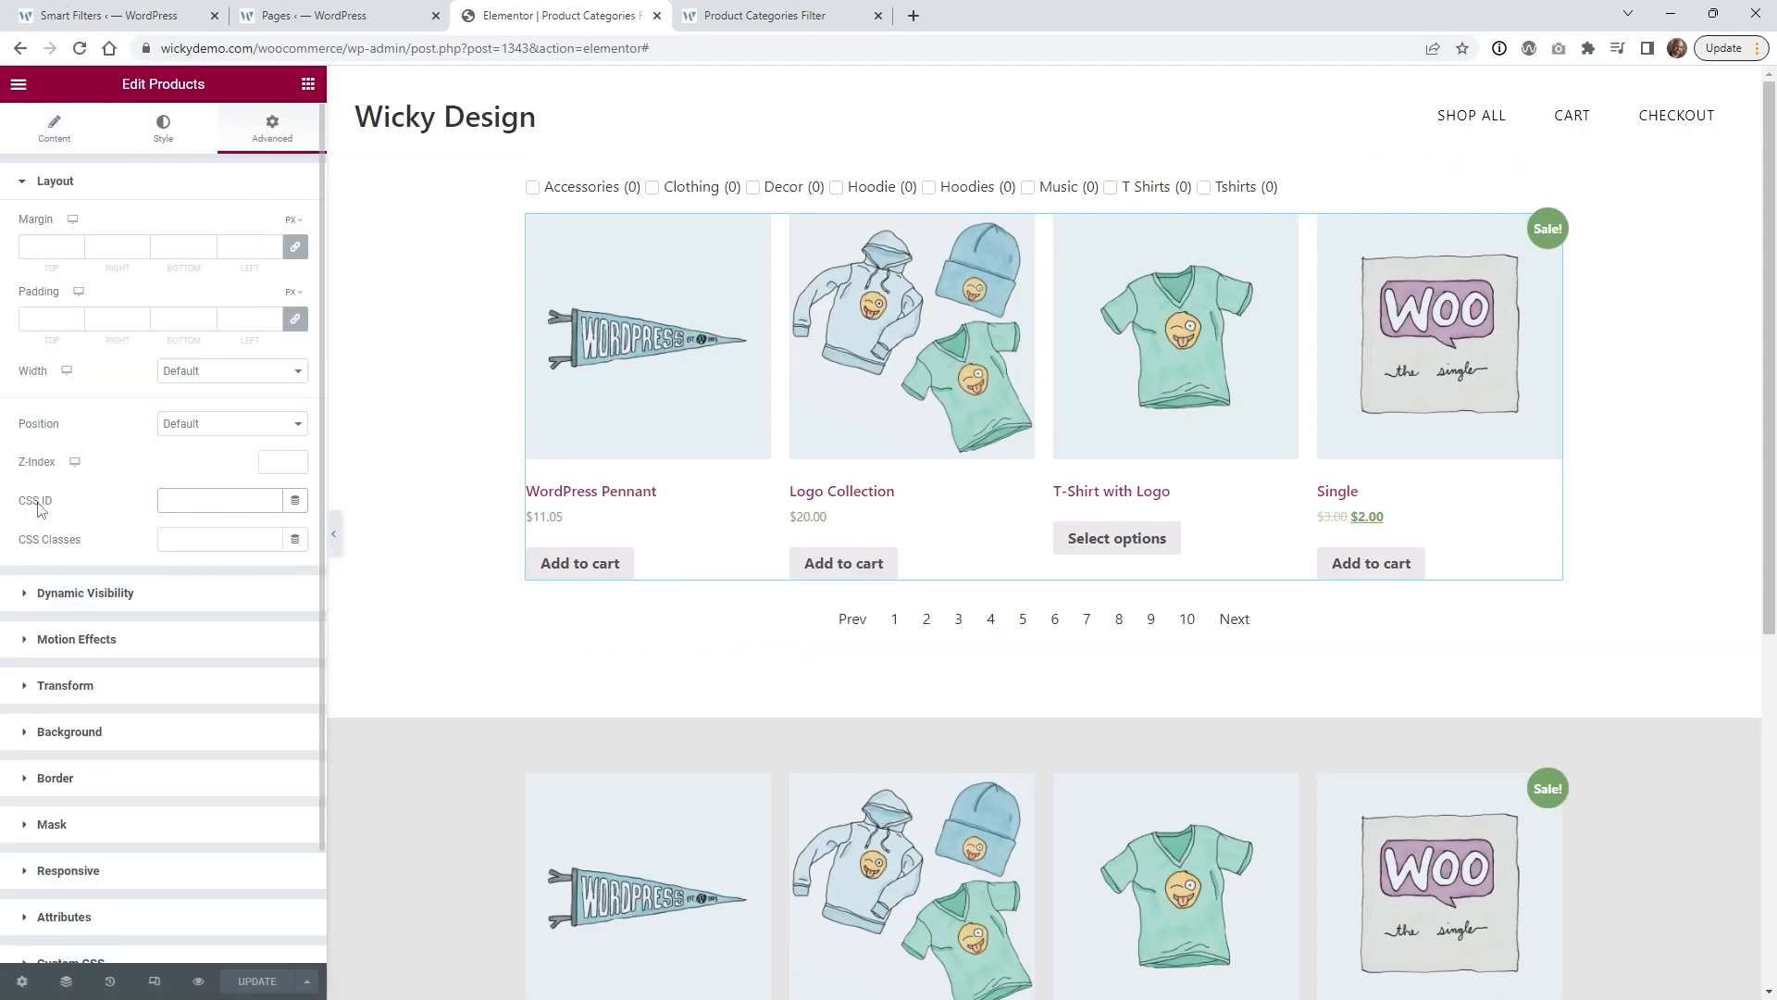
type("grid1")
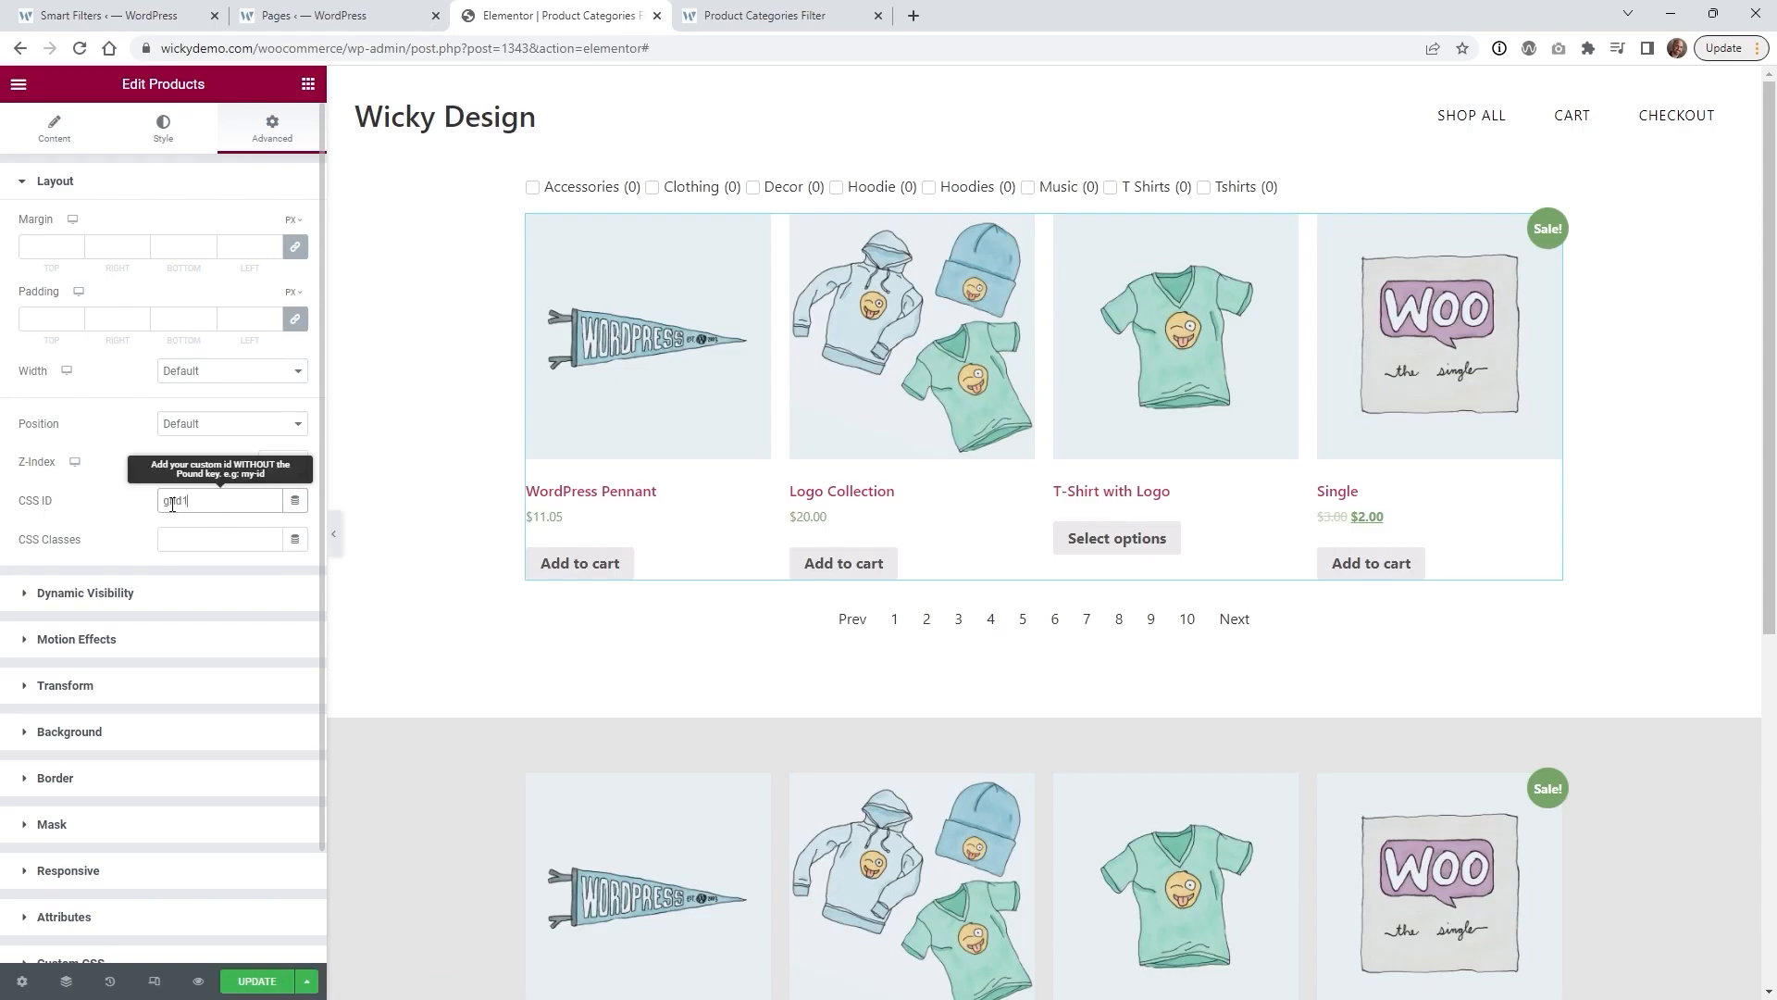
Set the checkboxes filter's Query ID to grid1 and update the page.
left_click(1550, 187)
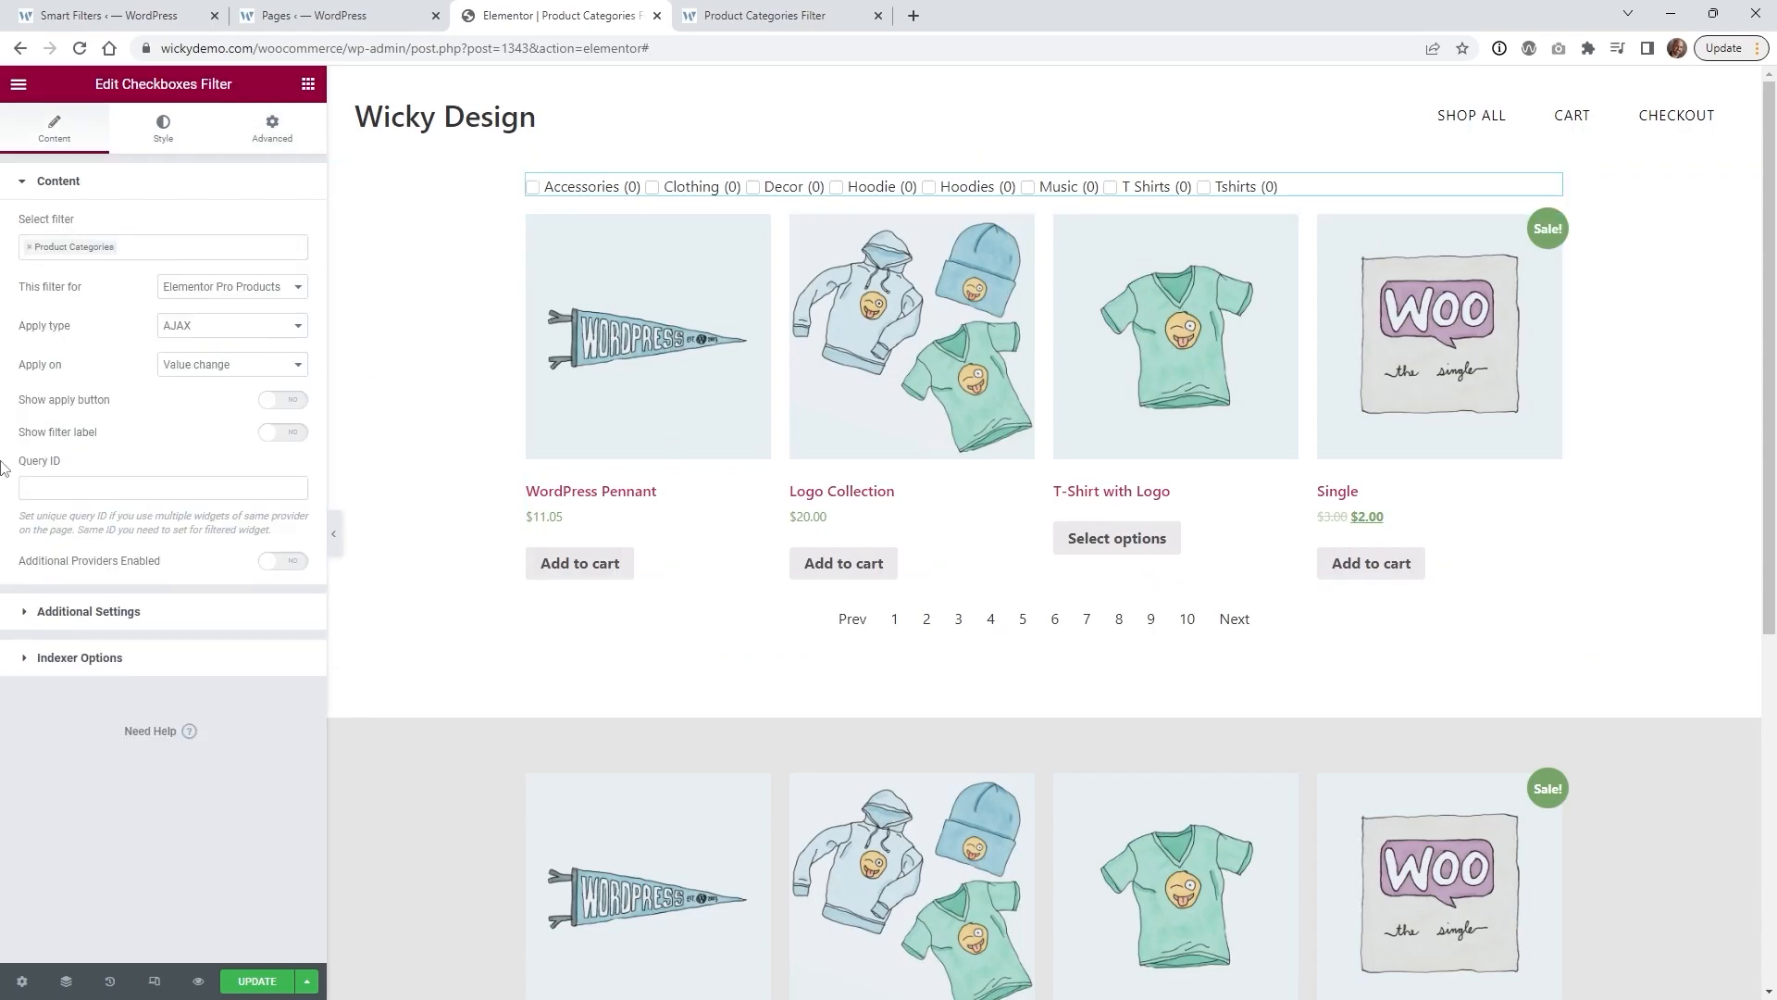
left_click(61, 487)
type("grid1")
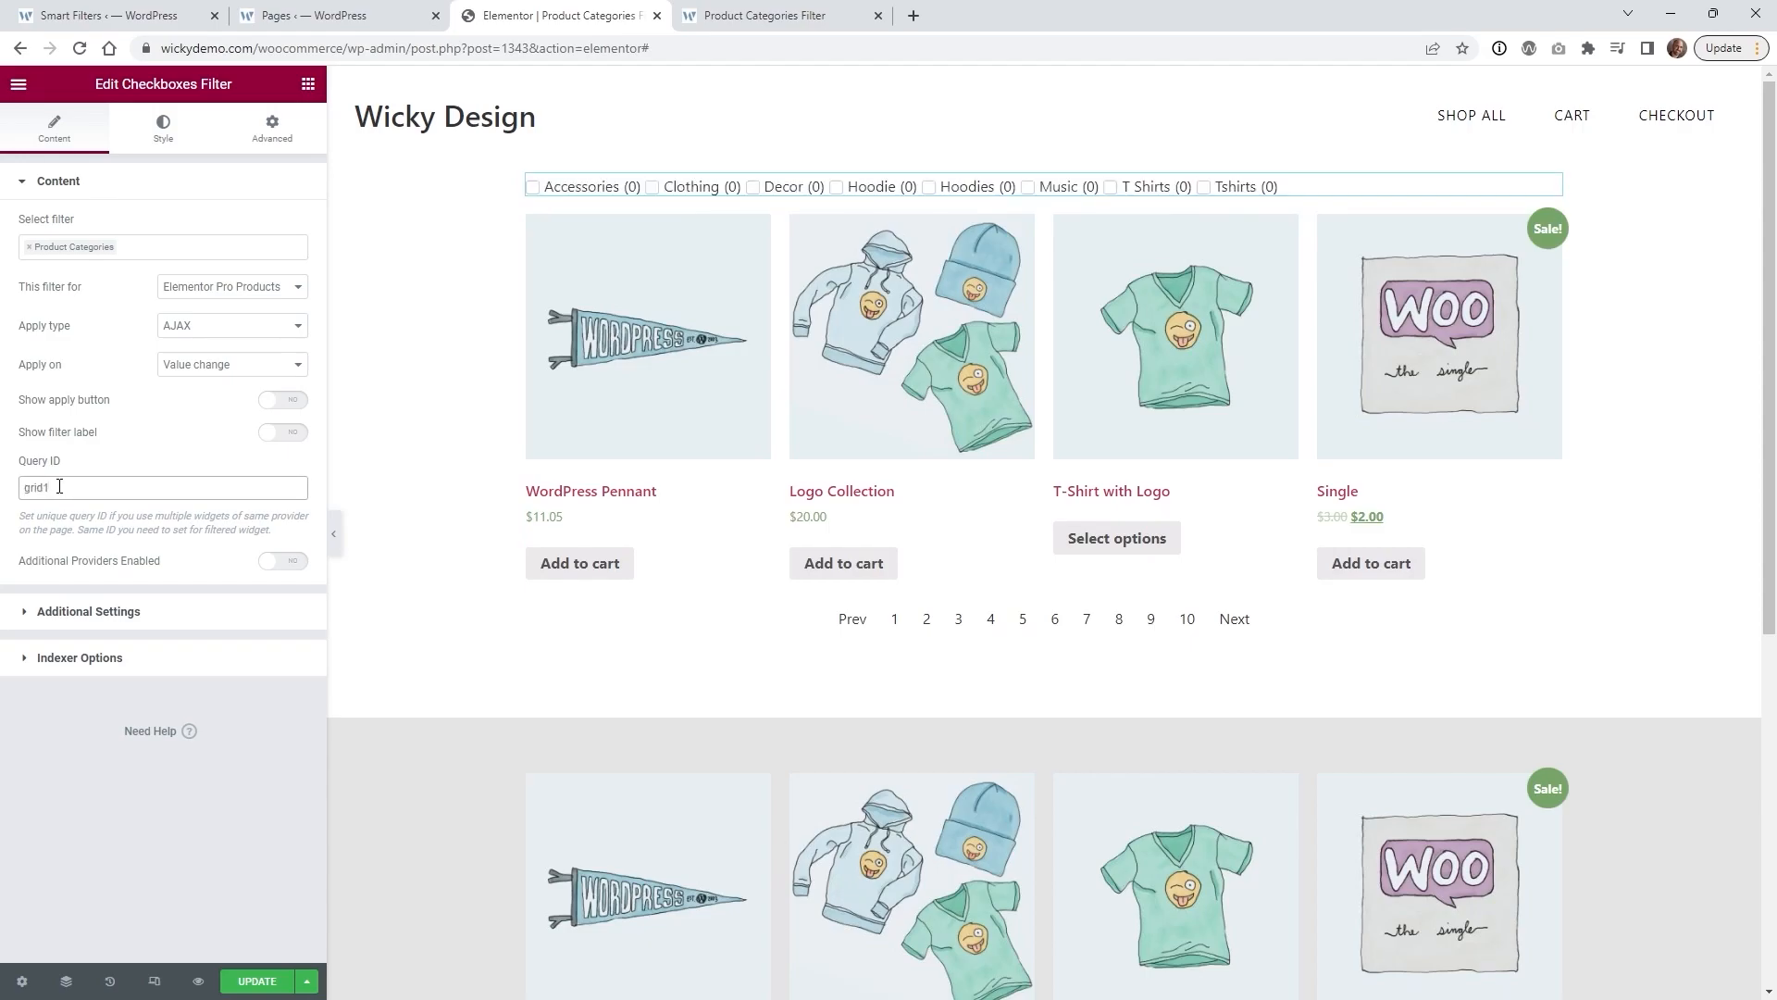
left_click(250, 981)
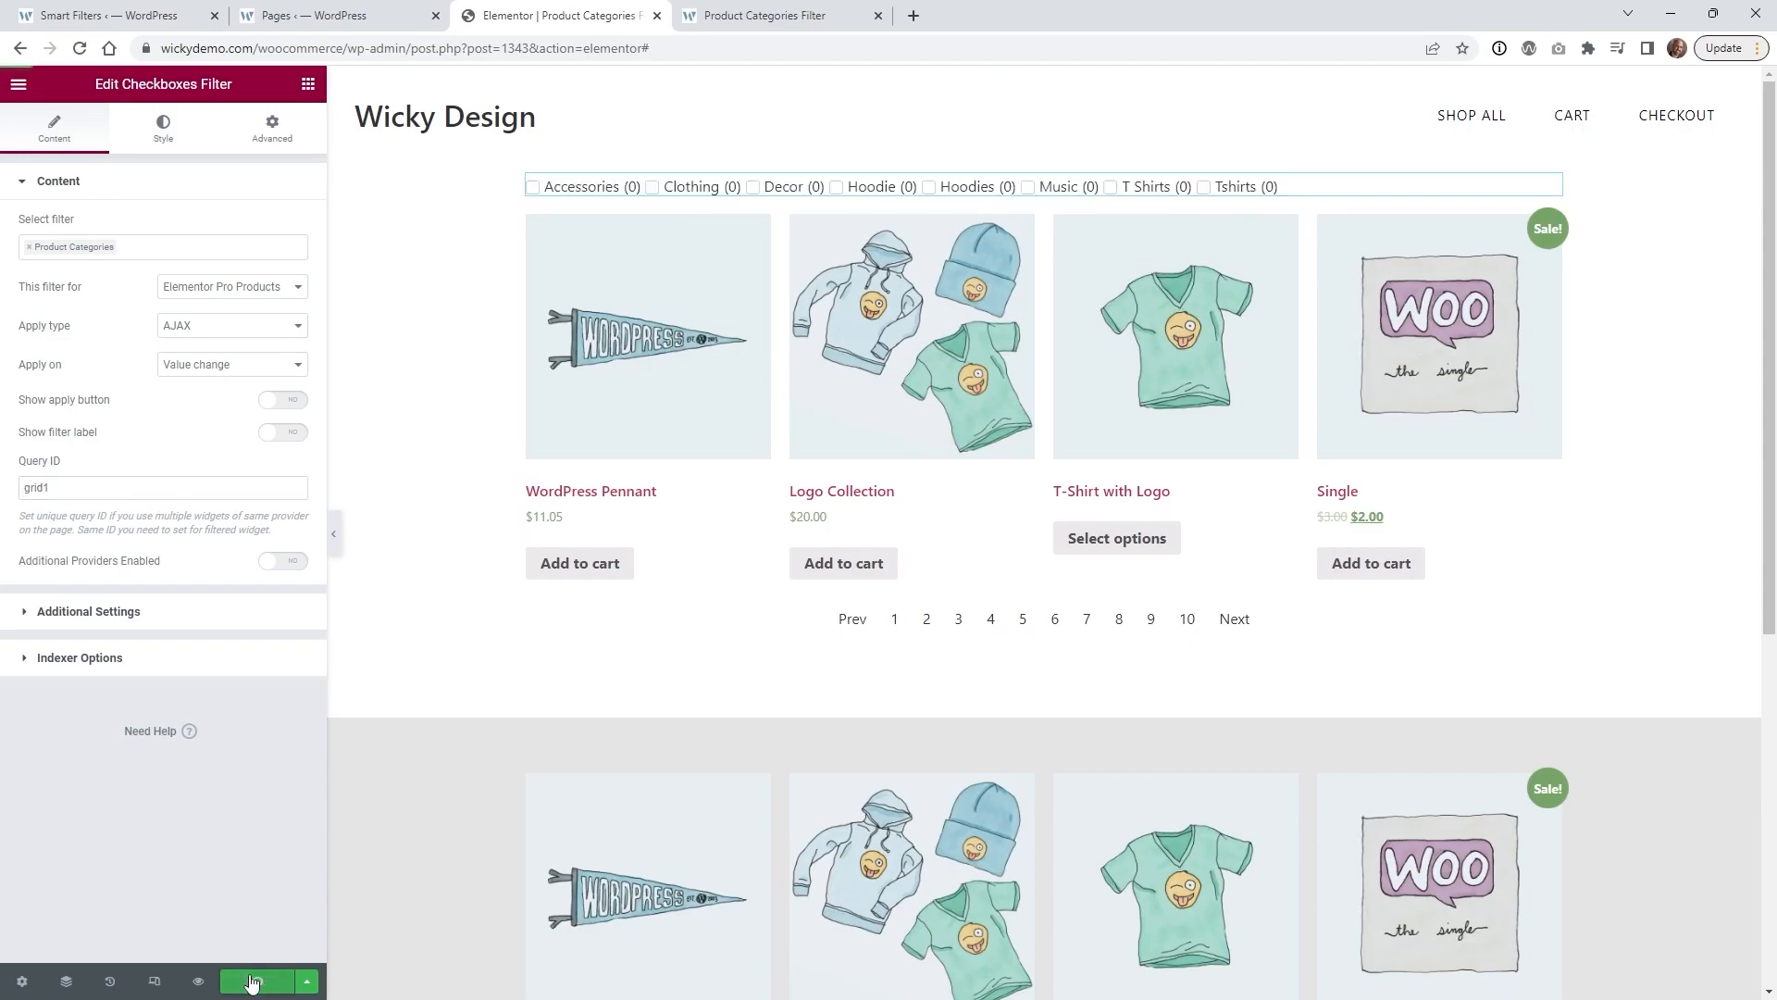
Test the T Shirts and Decor categories on the published product page and compare both product grids, then clear the filters.
left_click(764, 16)
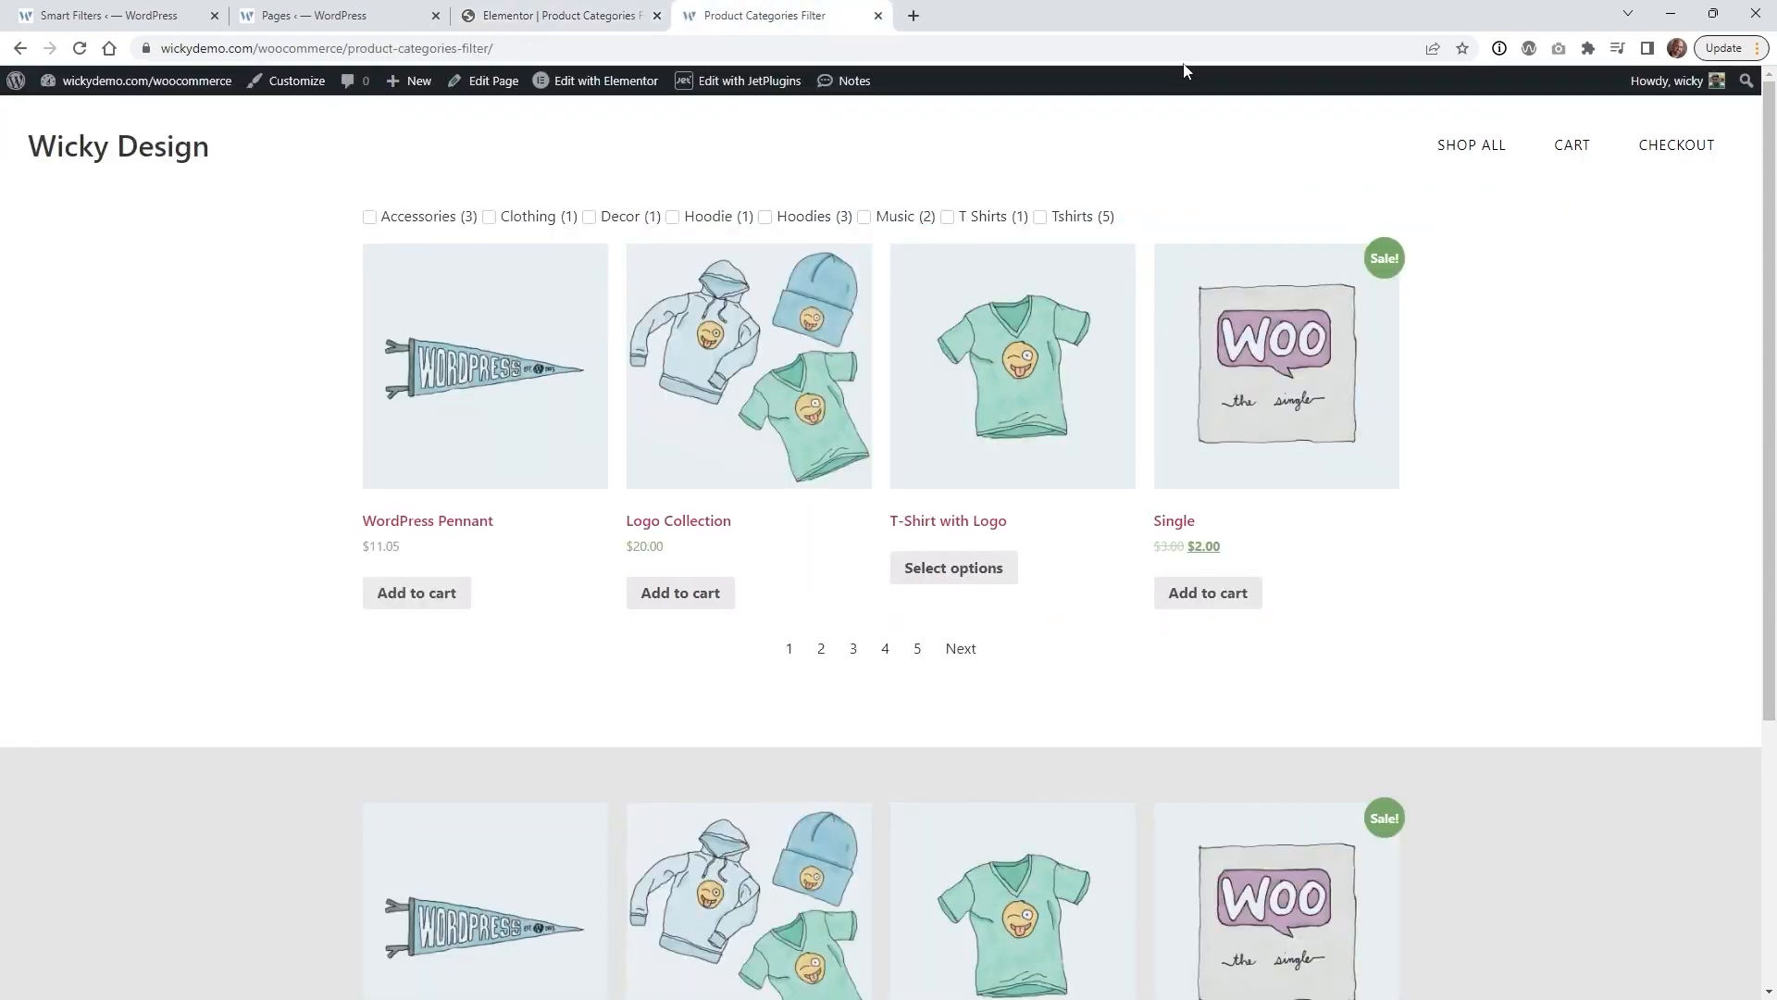
left_click(991, 220)
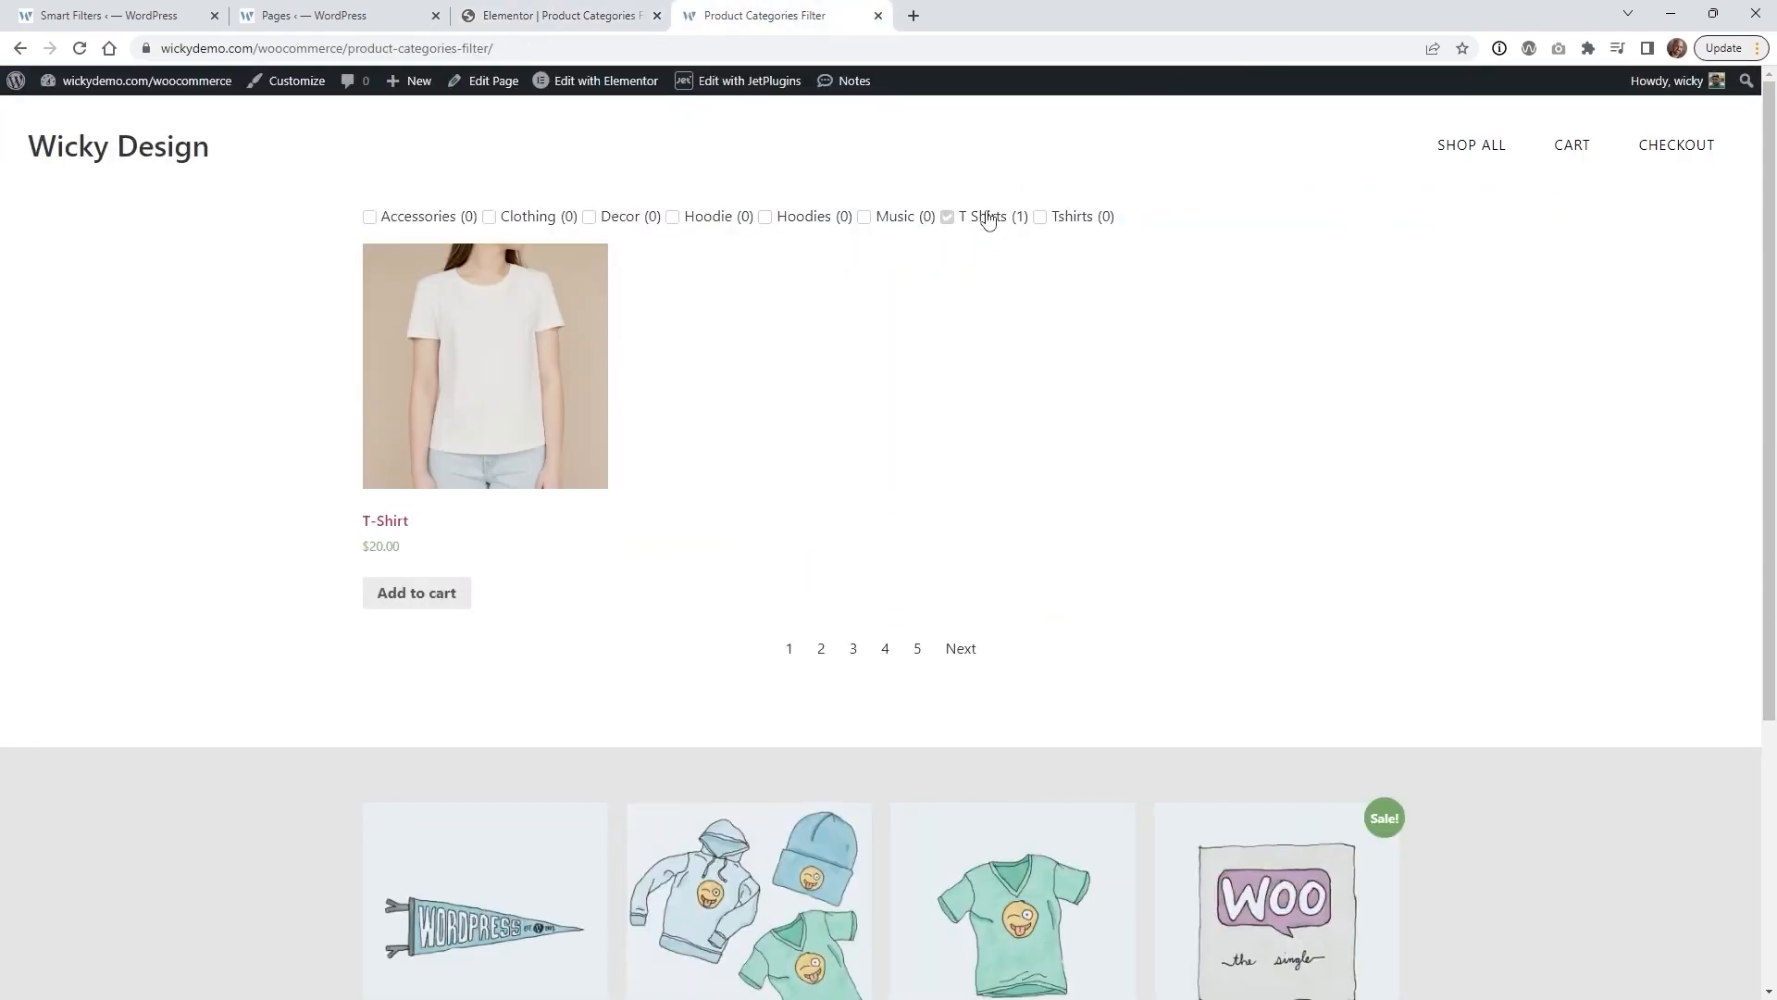
left_click(989, 220)
left_click(650, 222)
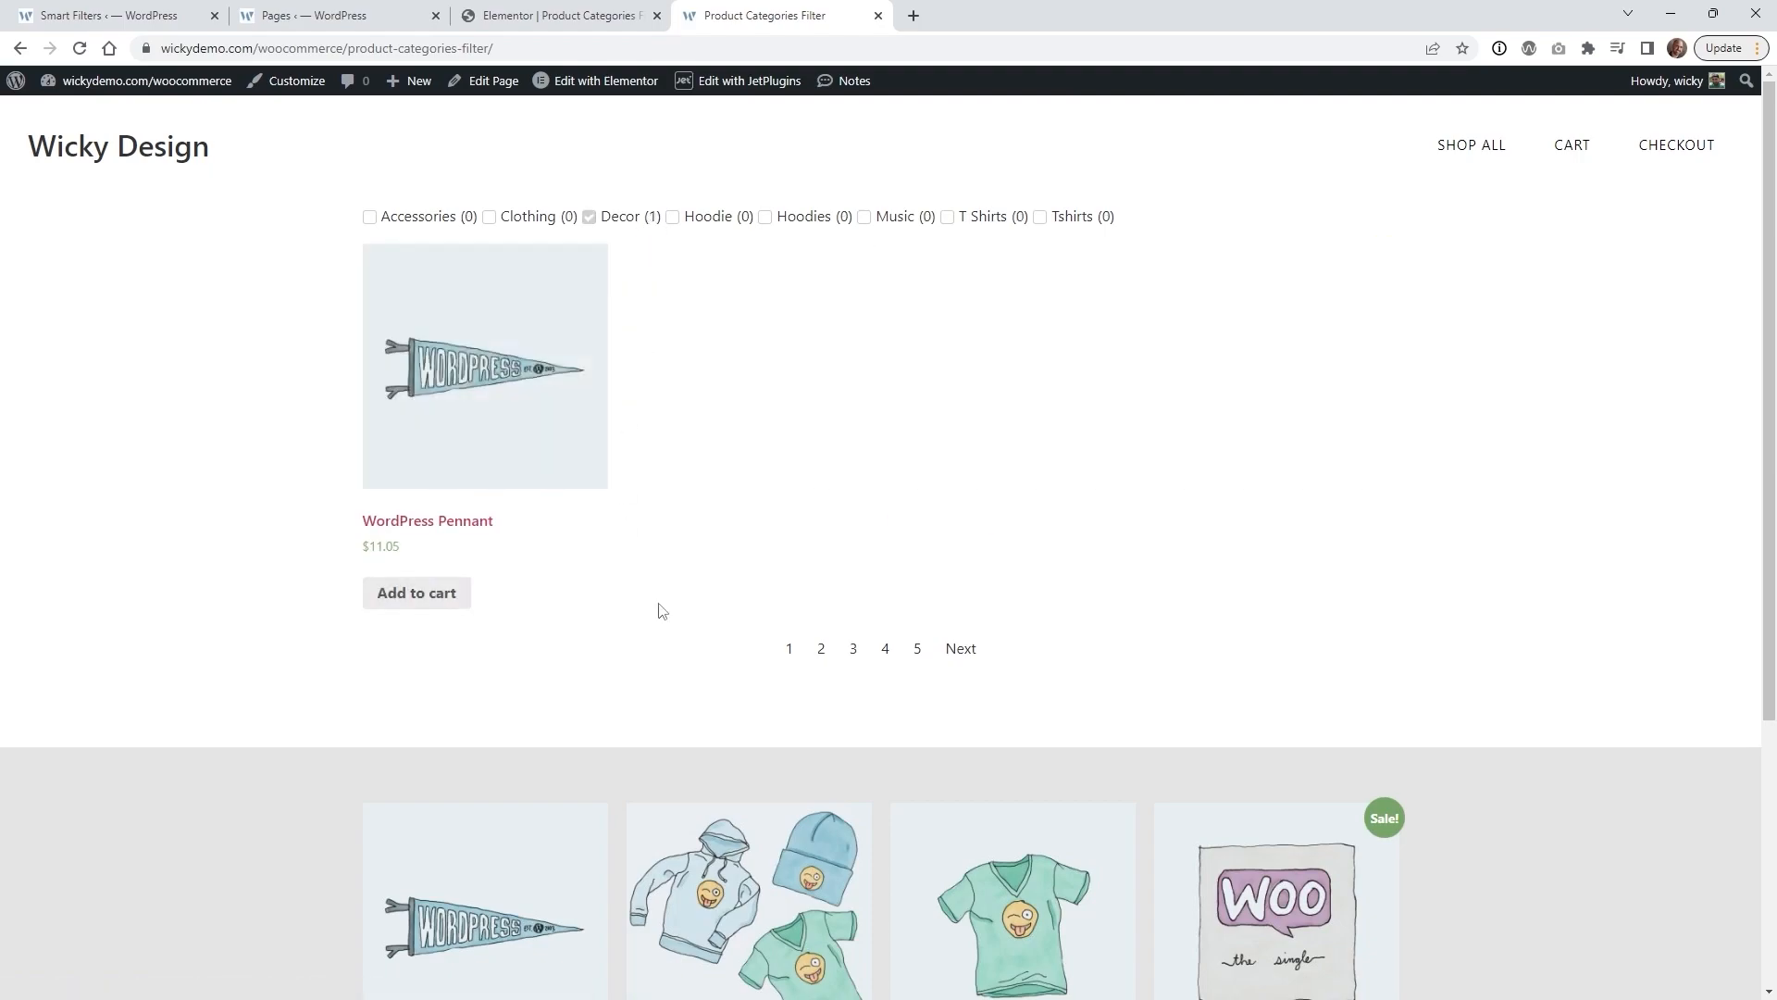
scroll(703, 847, "down", 2)
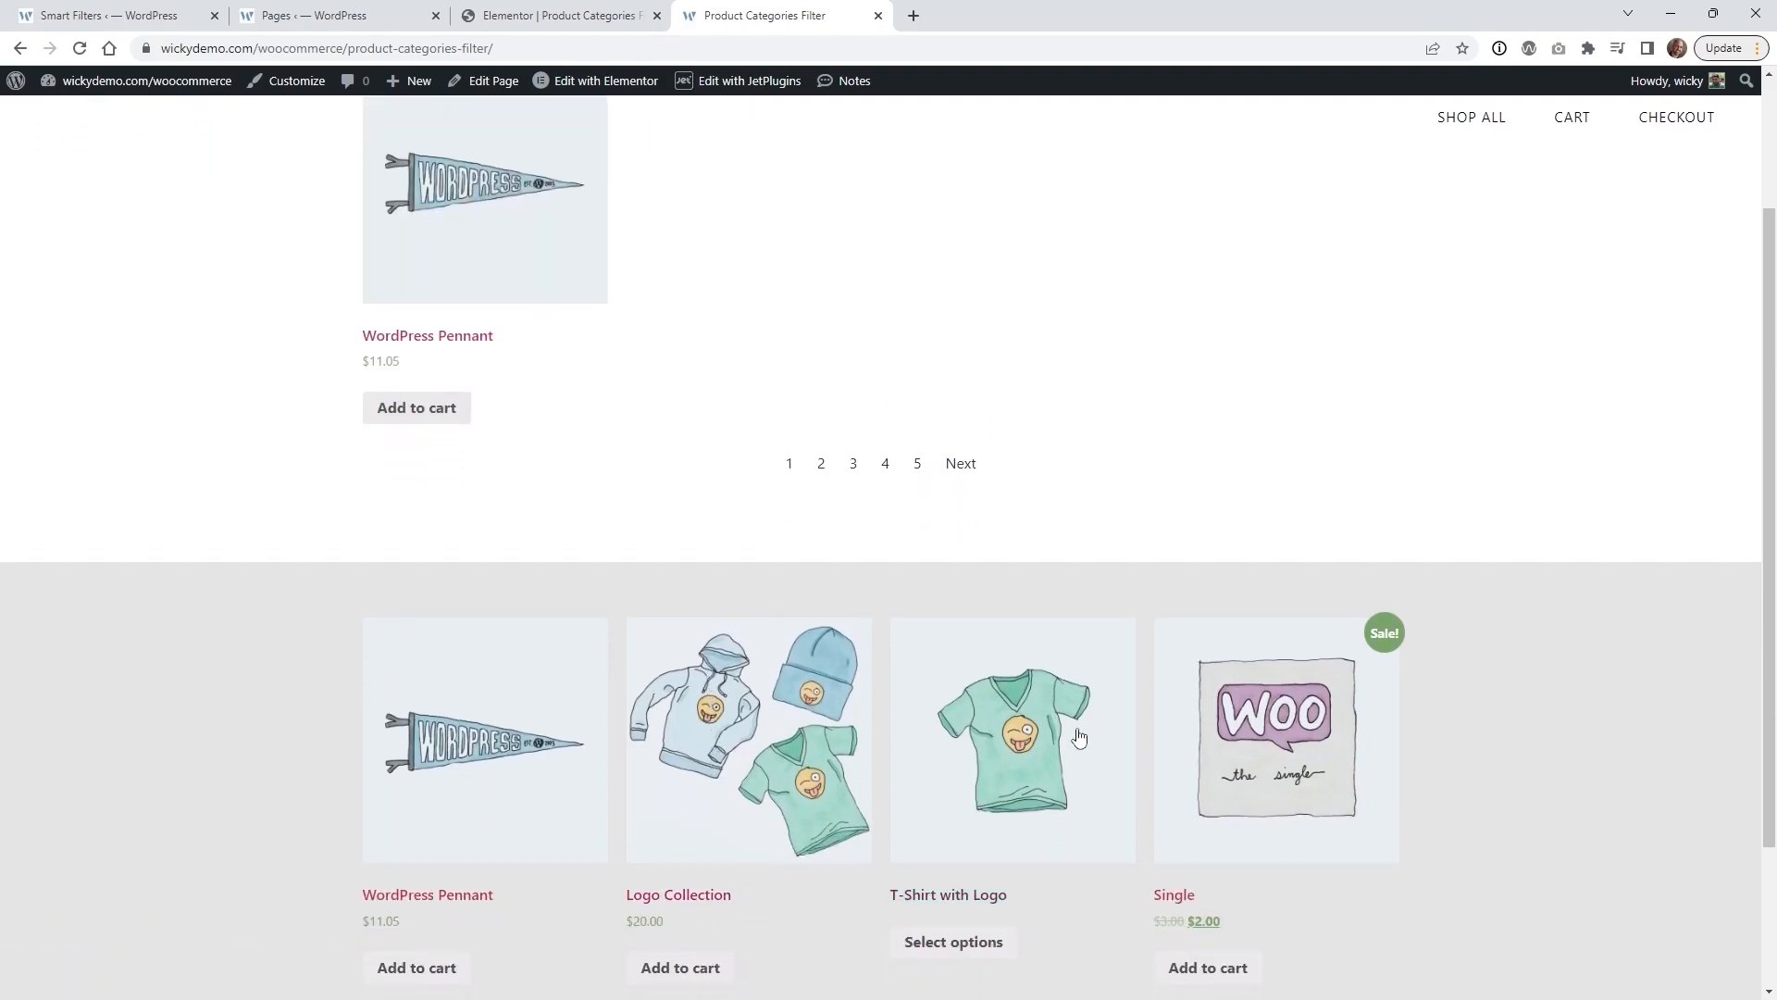
scroll(1078, 736, "up", 2)
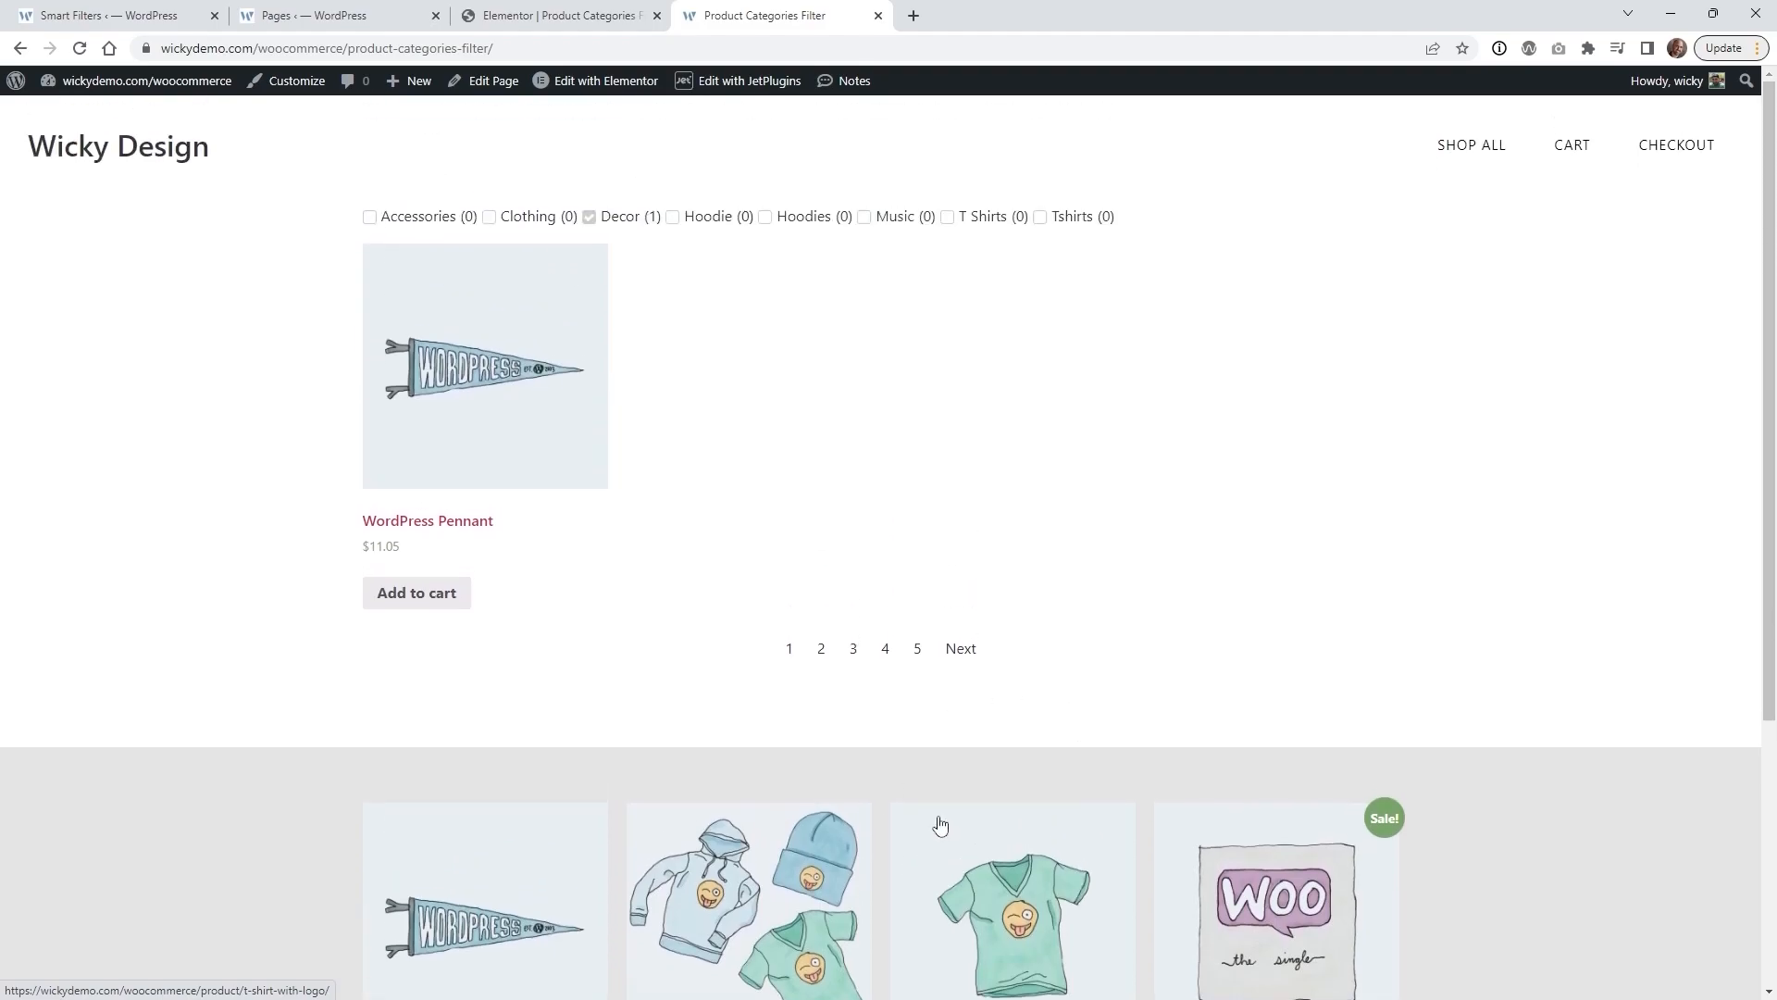
left_click(630, 216)
Return to the Elementor editor and review the lower Products widget's responsive visibility settings.
key("ctrl+shift+Tab")
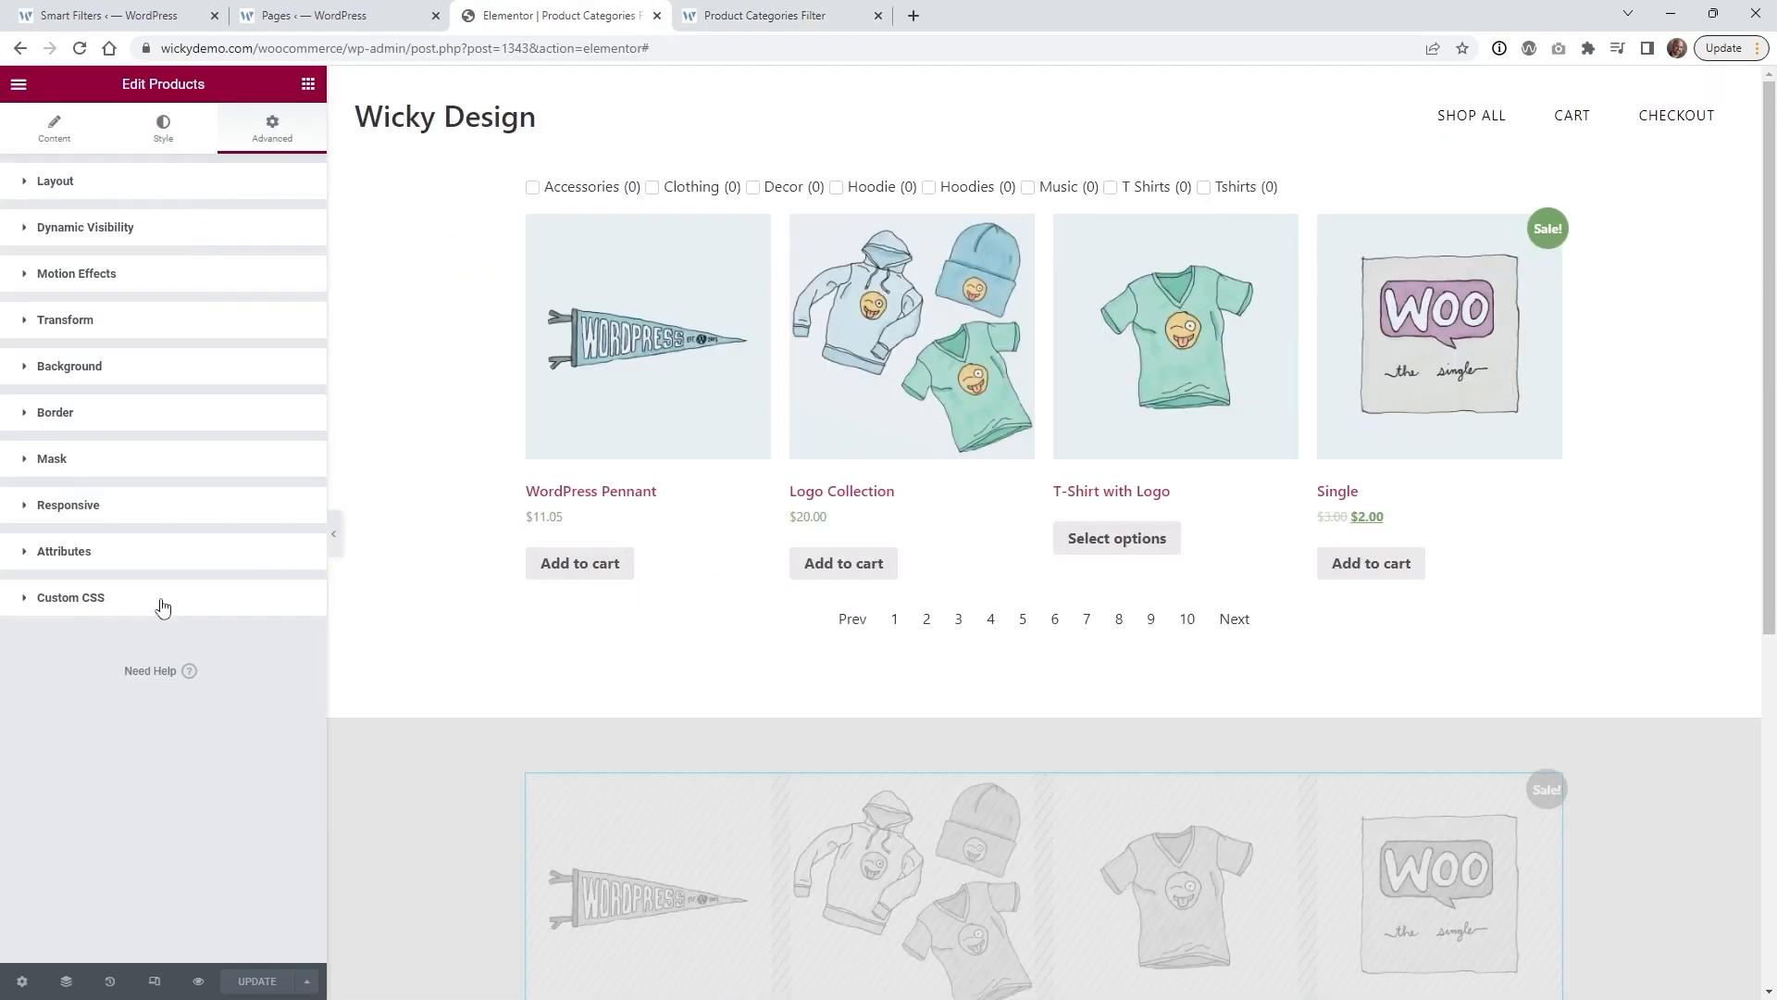
left_click(106, 511)
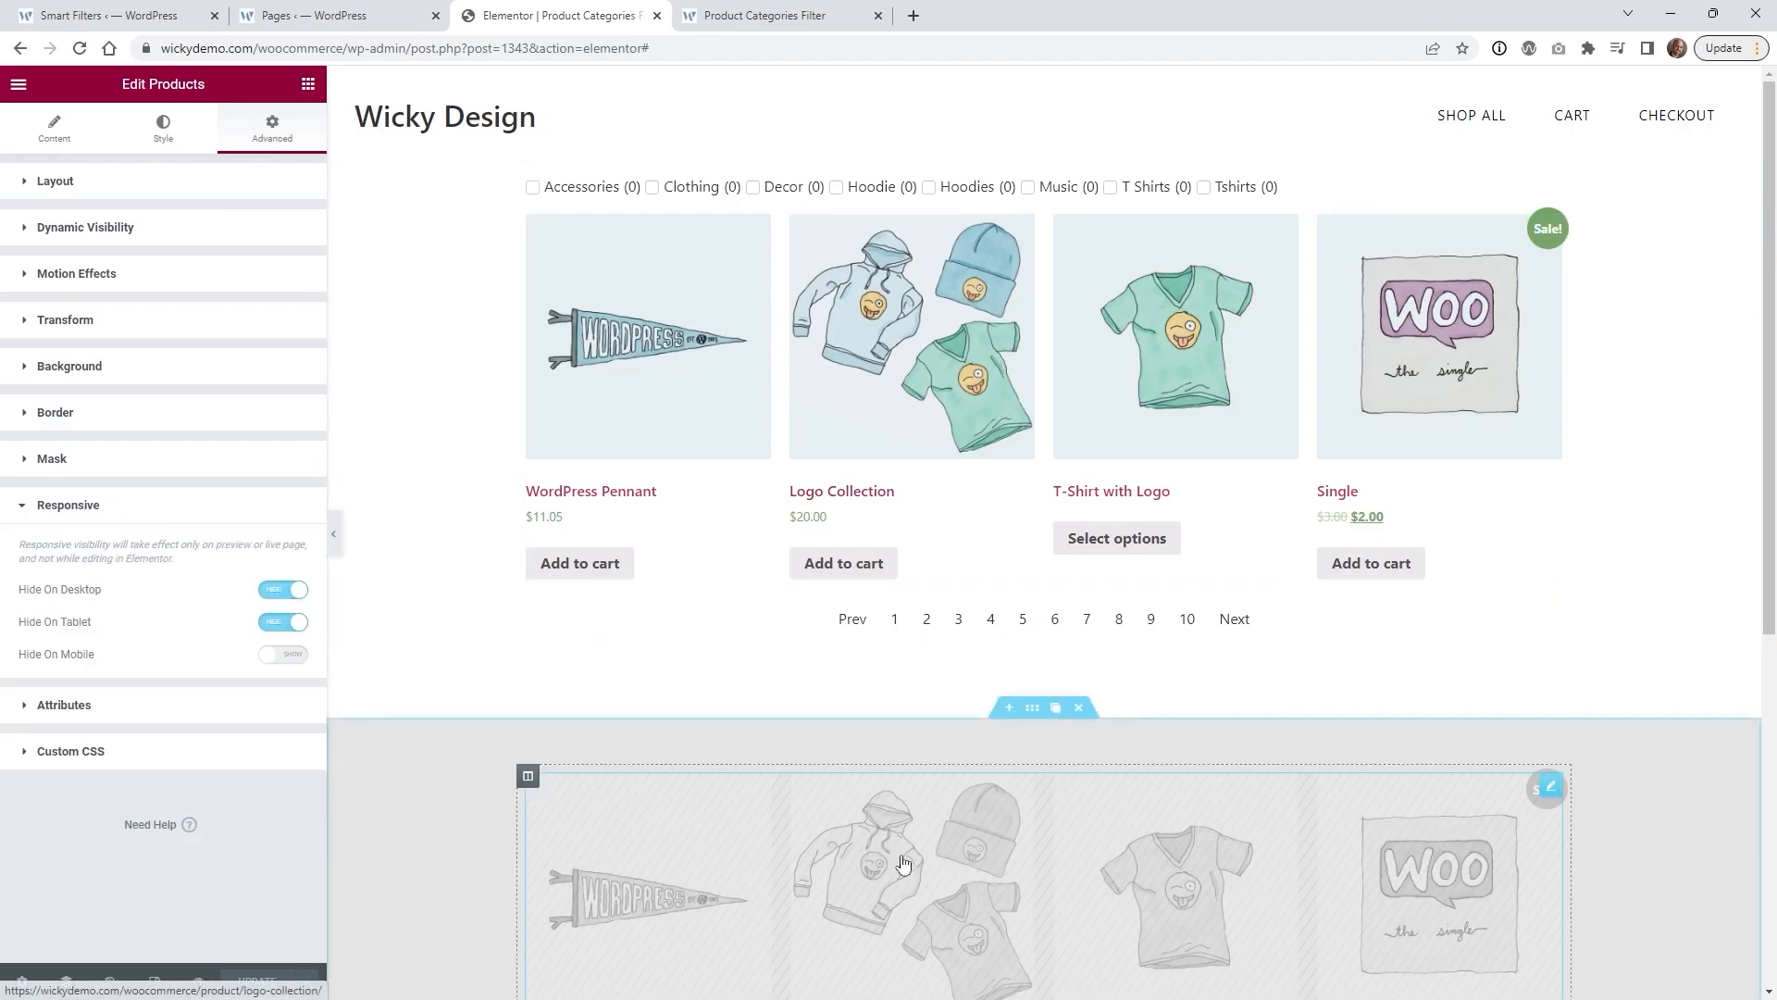
scroll(908, 873, "down", 2)
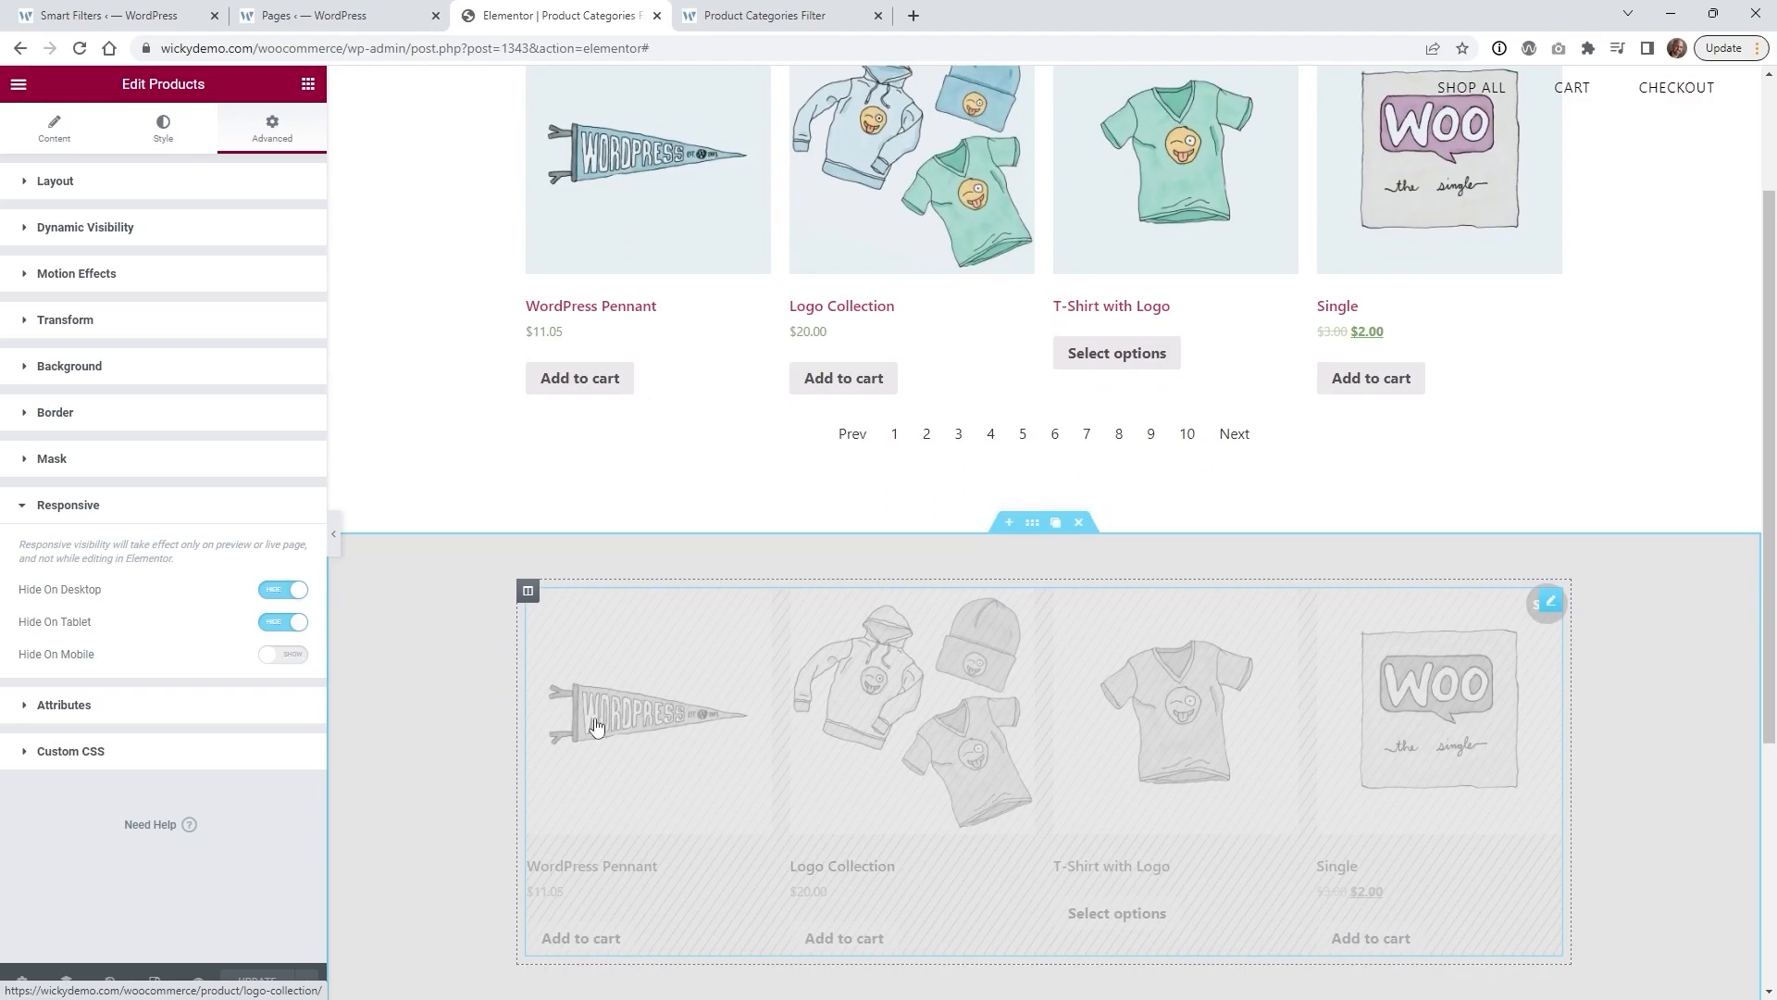
scroll(839, 764, "up", 1)
scroll(840, 764, "up", 1)
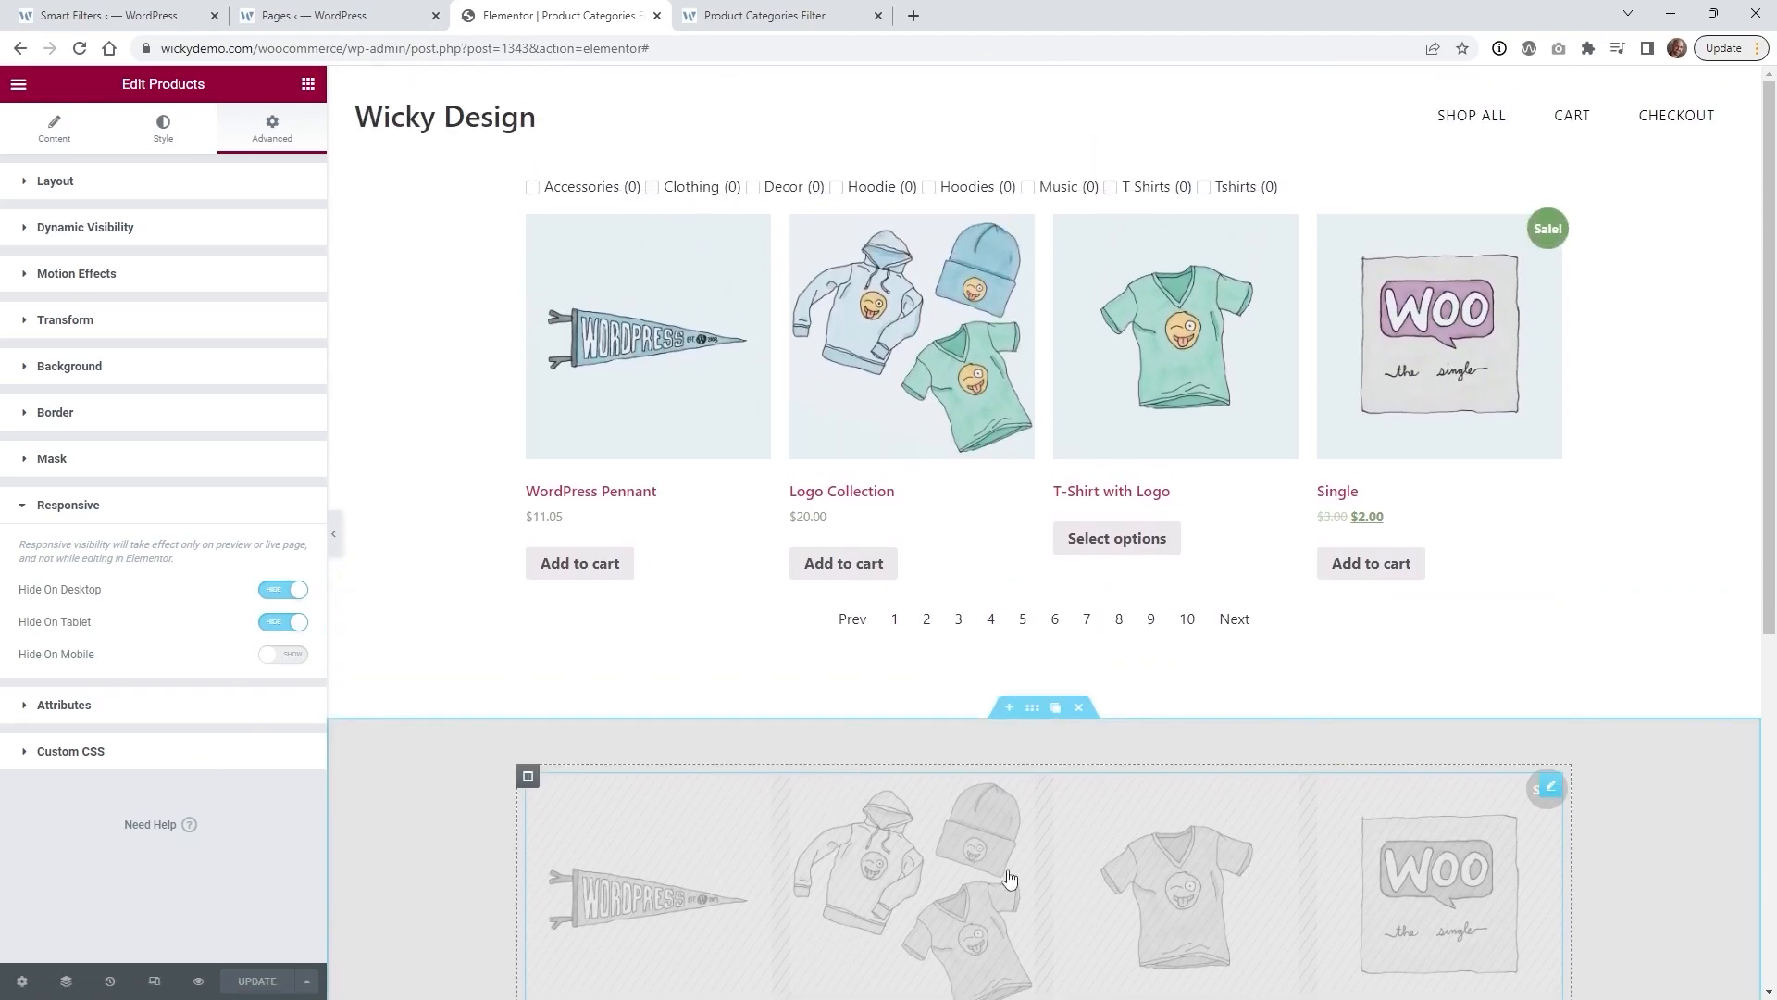
scroll(1129, 865, "down", 1)
scroll(1130, 856, "up", 1)
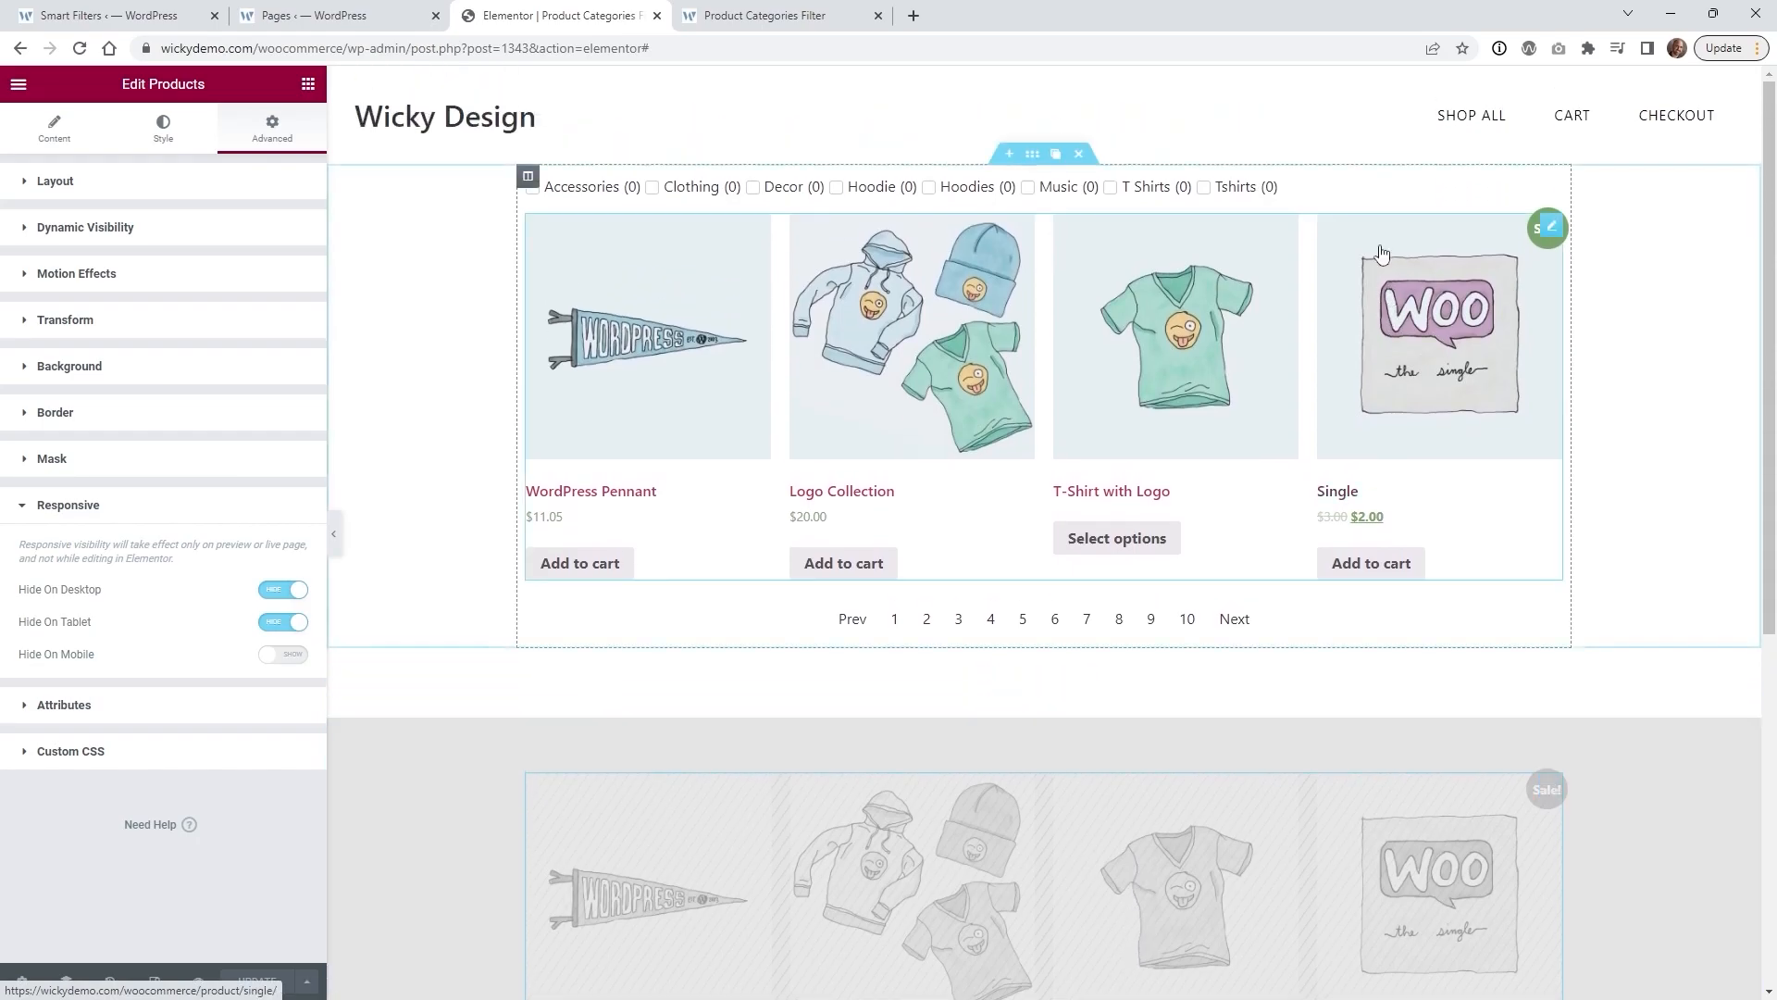
Check the checkboxes filter's Query ID against the upper Products widget's CSS ID, and review that widget's responsive visibility.
left_click(1374, 189)
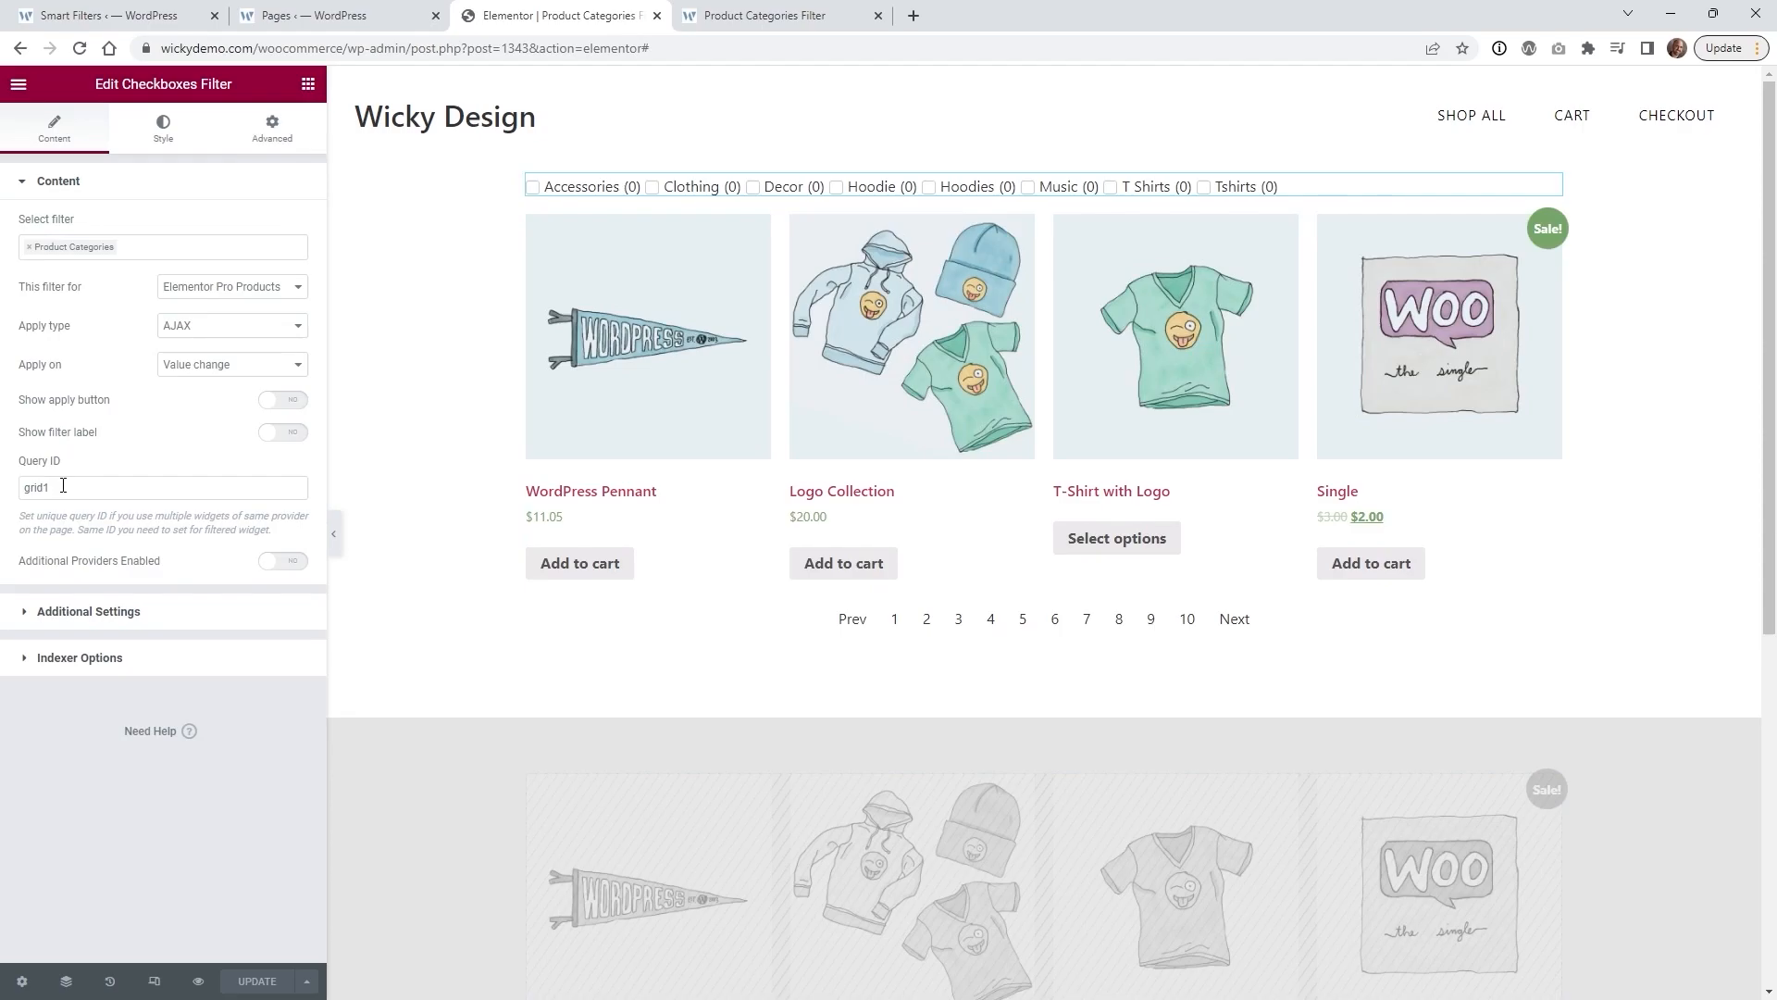
left_click(1547, 226)
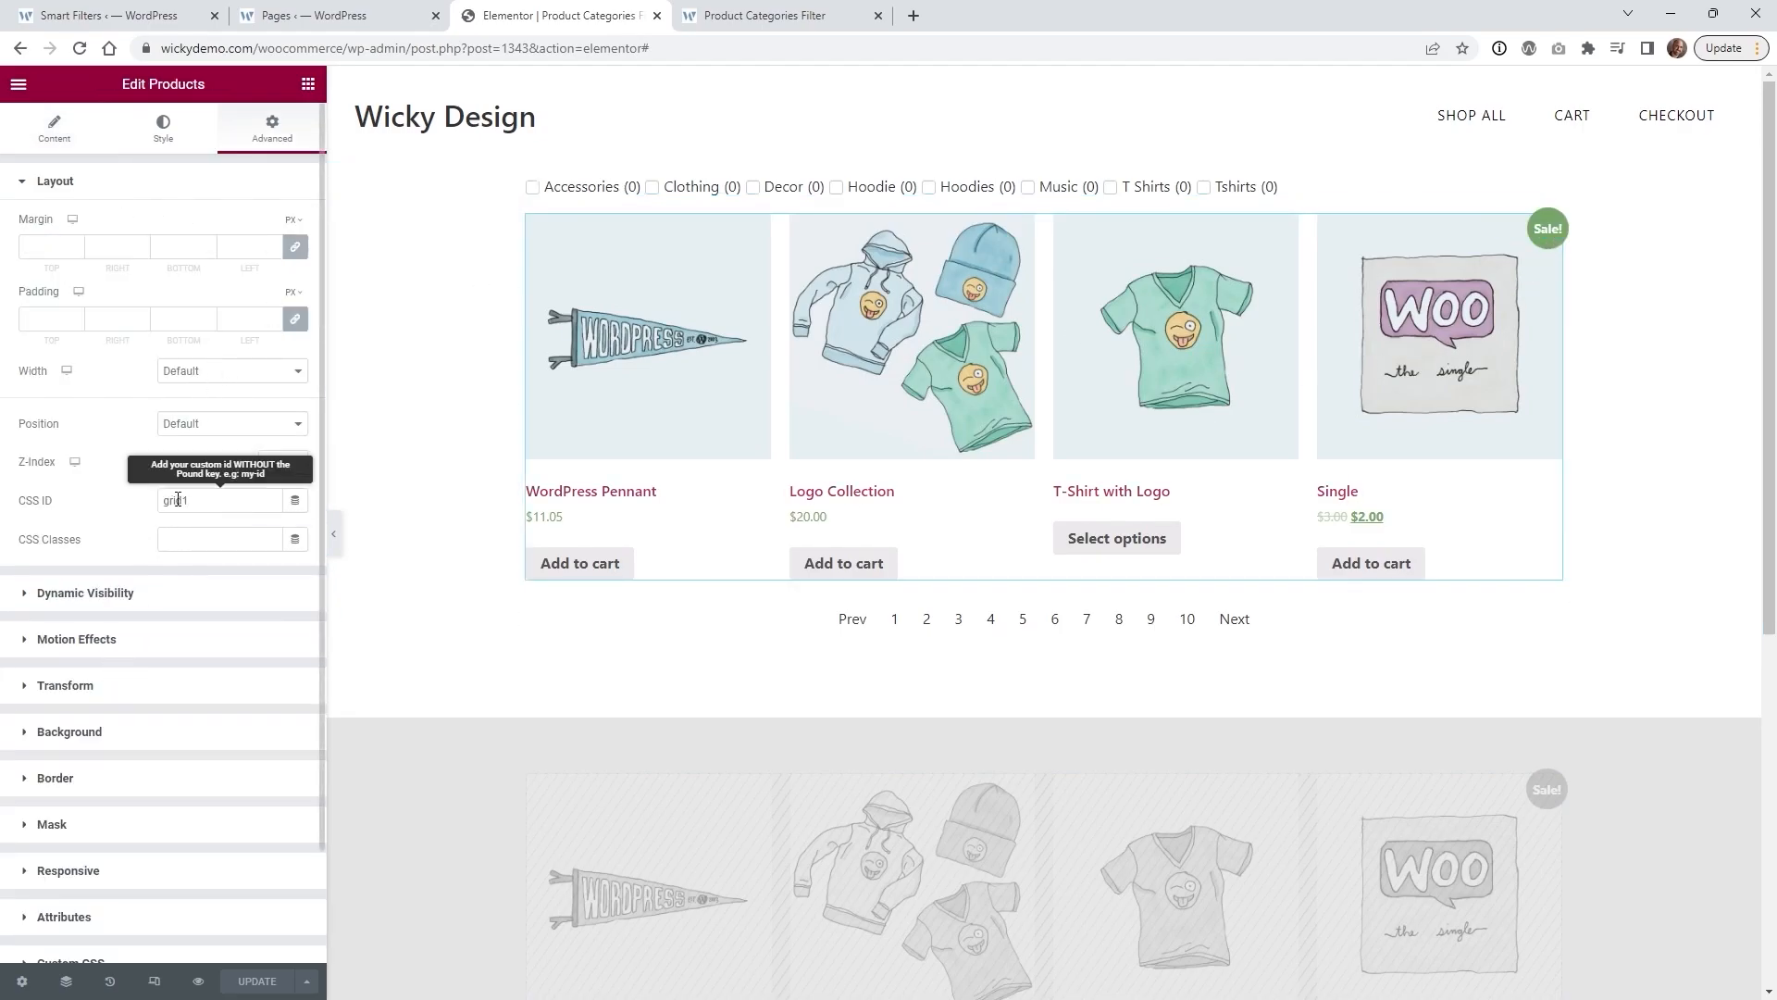
scroll(127, 722, "down", 1)
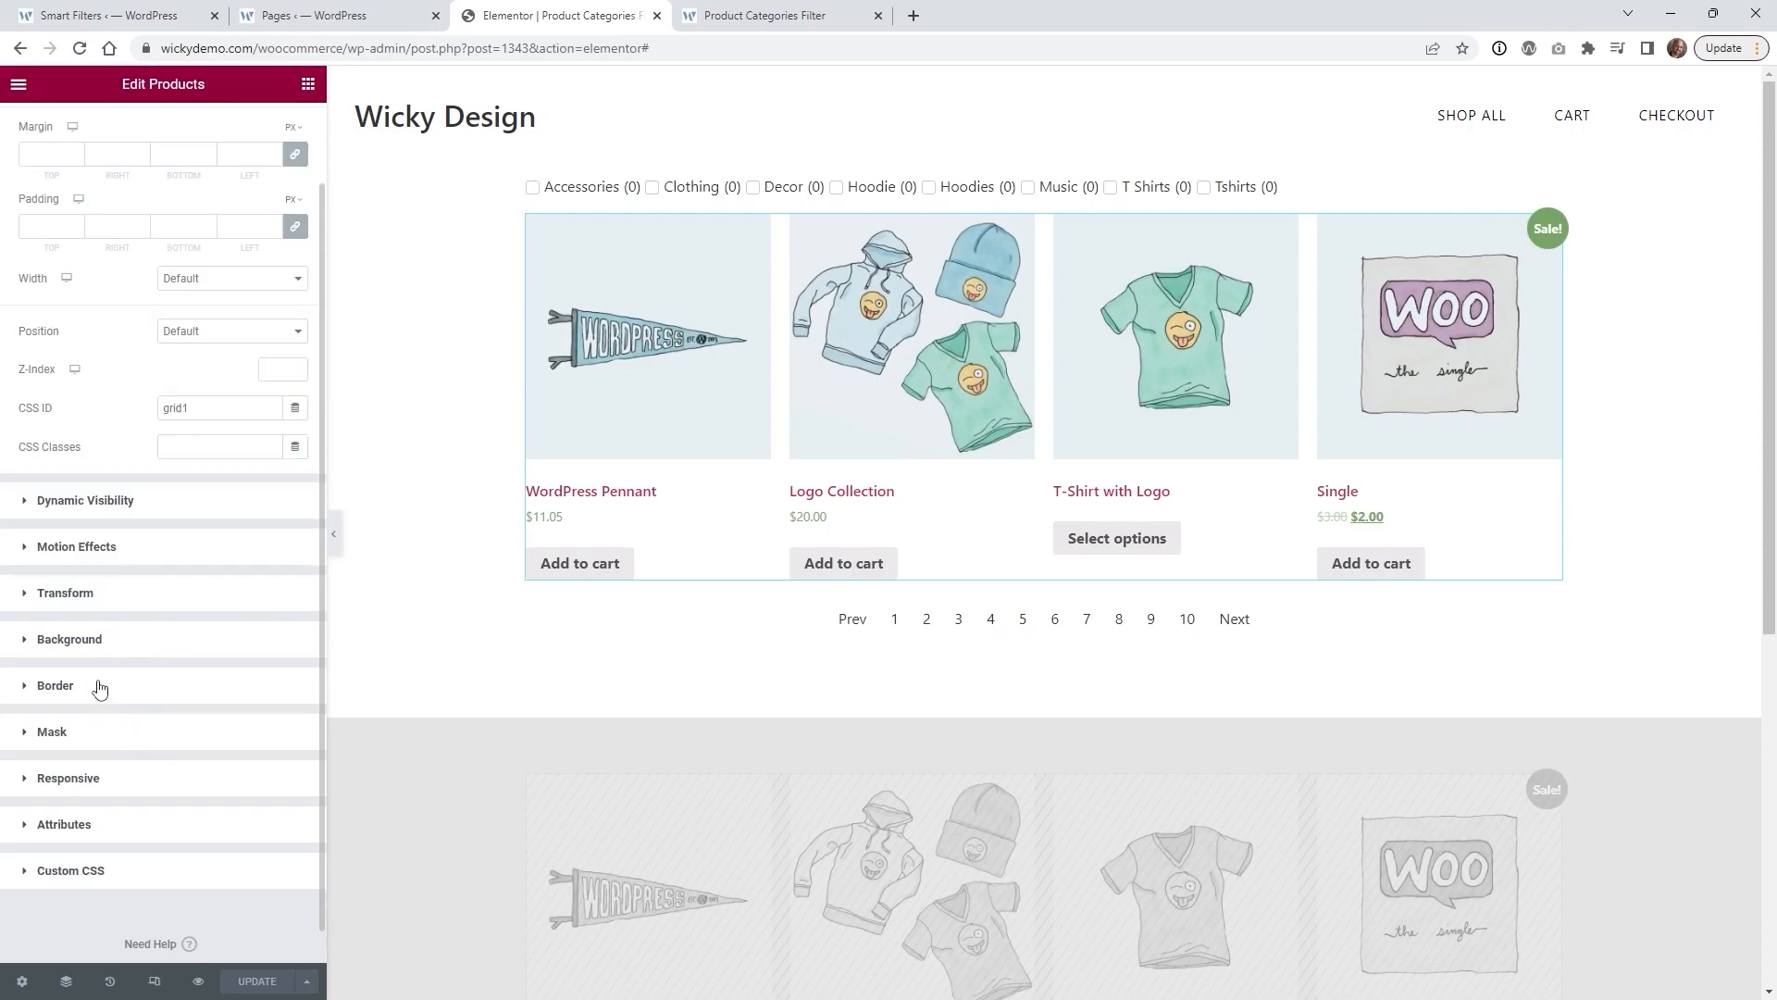
left_click(97, 777)
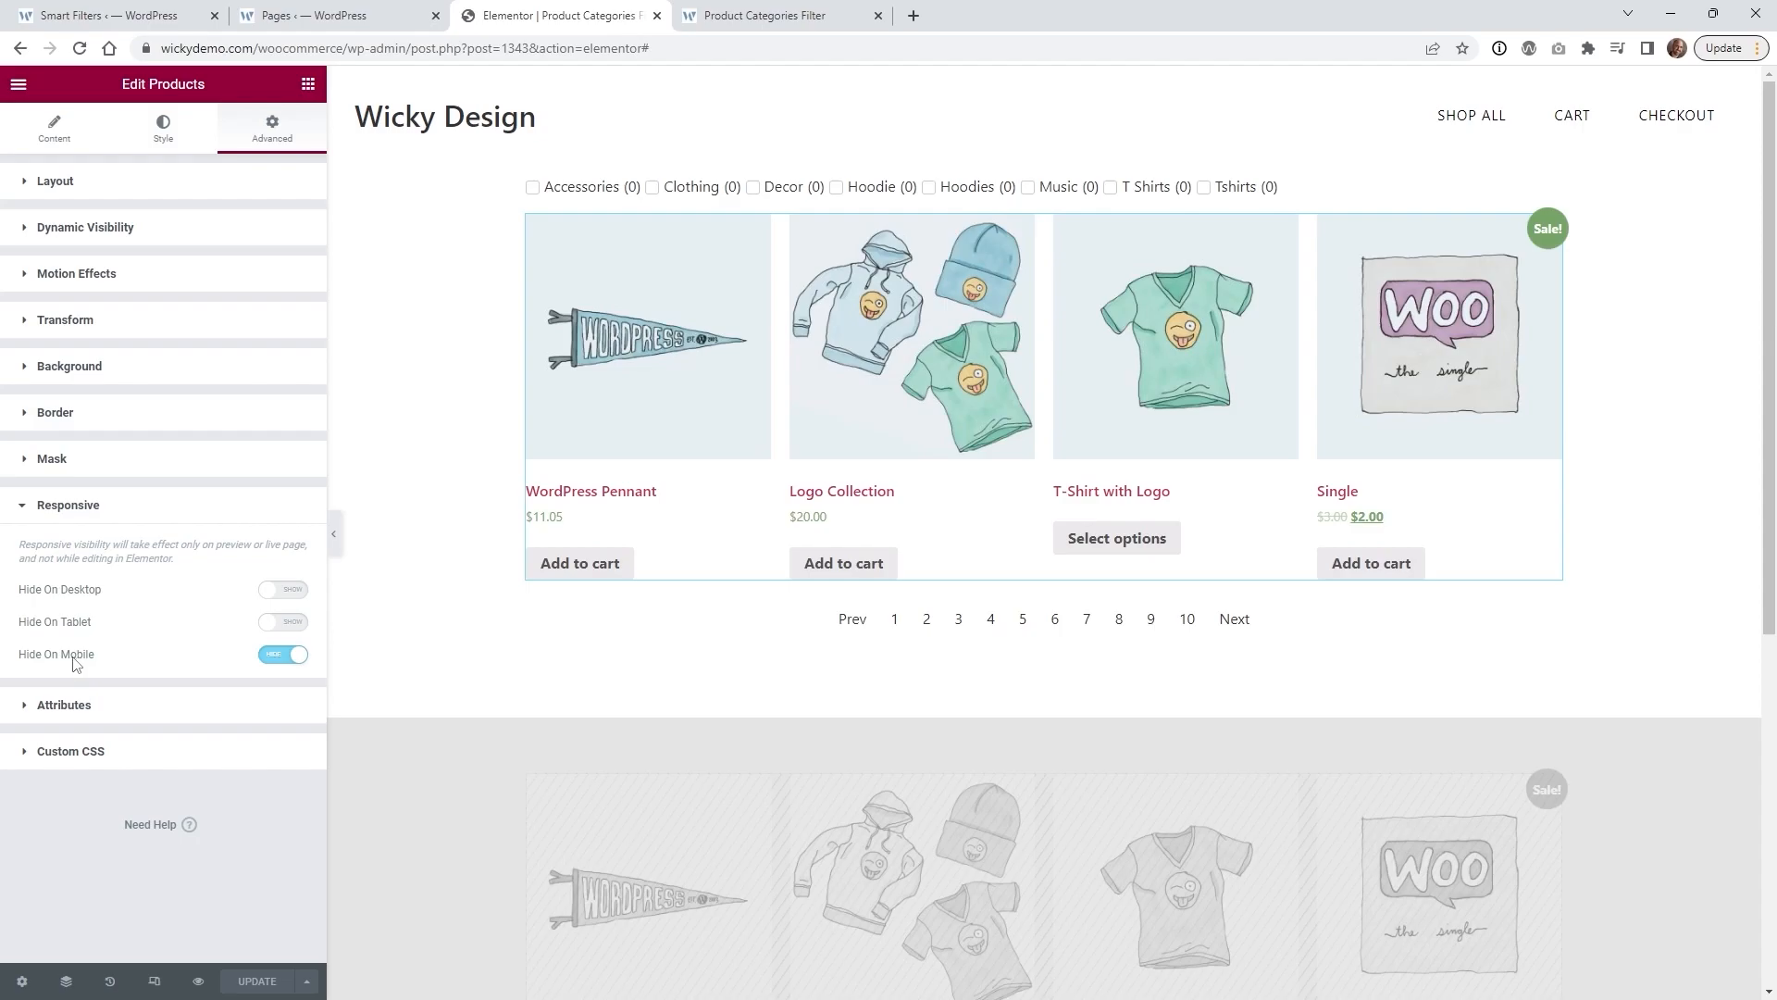
Inspect the lower Products widget's CSS ID and its hide settings for desktop, tablet and mobile.
scroll(805, 663, "down", 3)
mouse_move(1547, 508)
left_mouse_down()
mouse_move(1555, 521)
mouse_move(1546, 508)
left_mouse_up()
left_click(1518, 508)
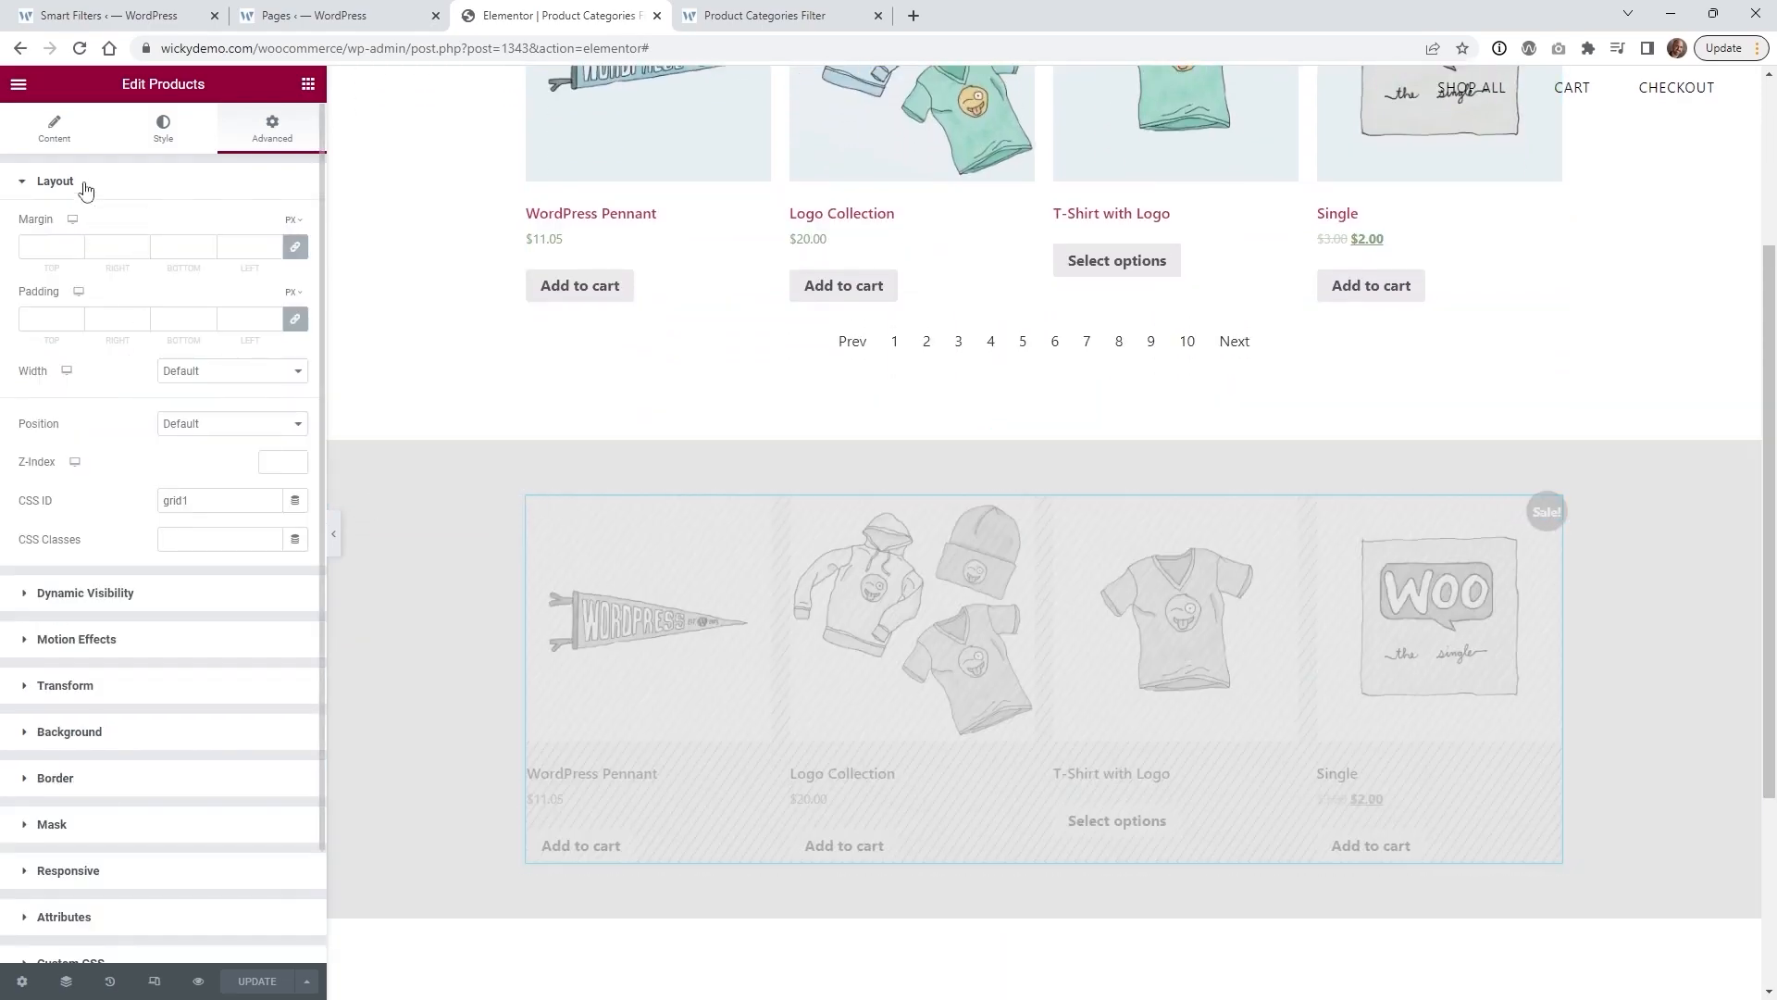
scroll(218, 483, "down", 1)
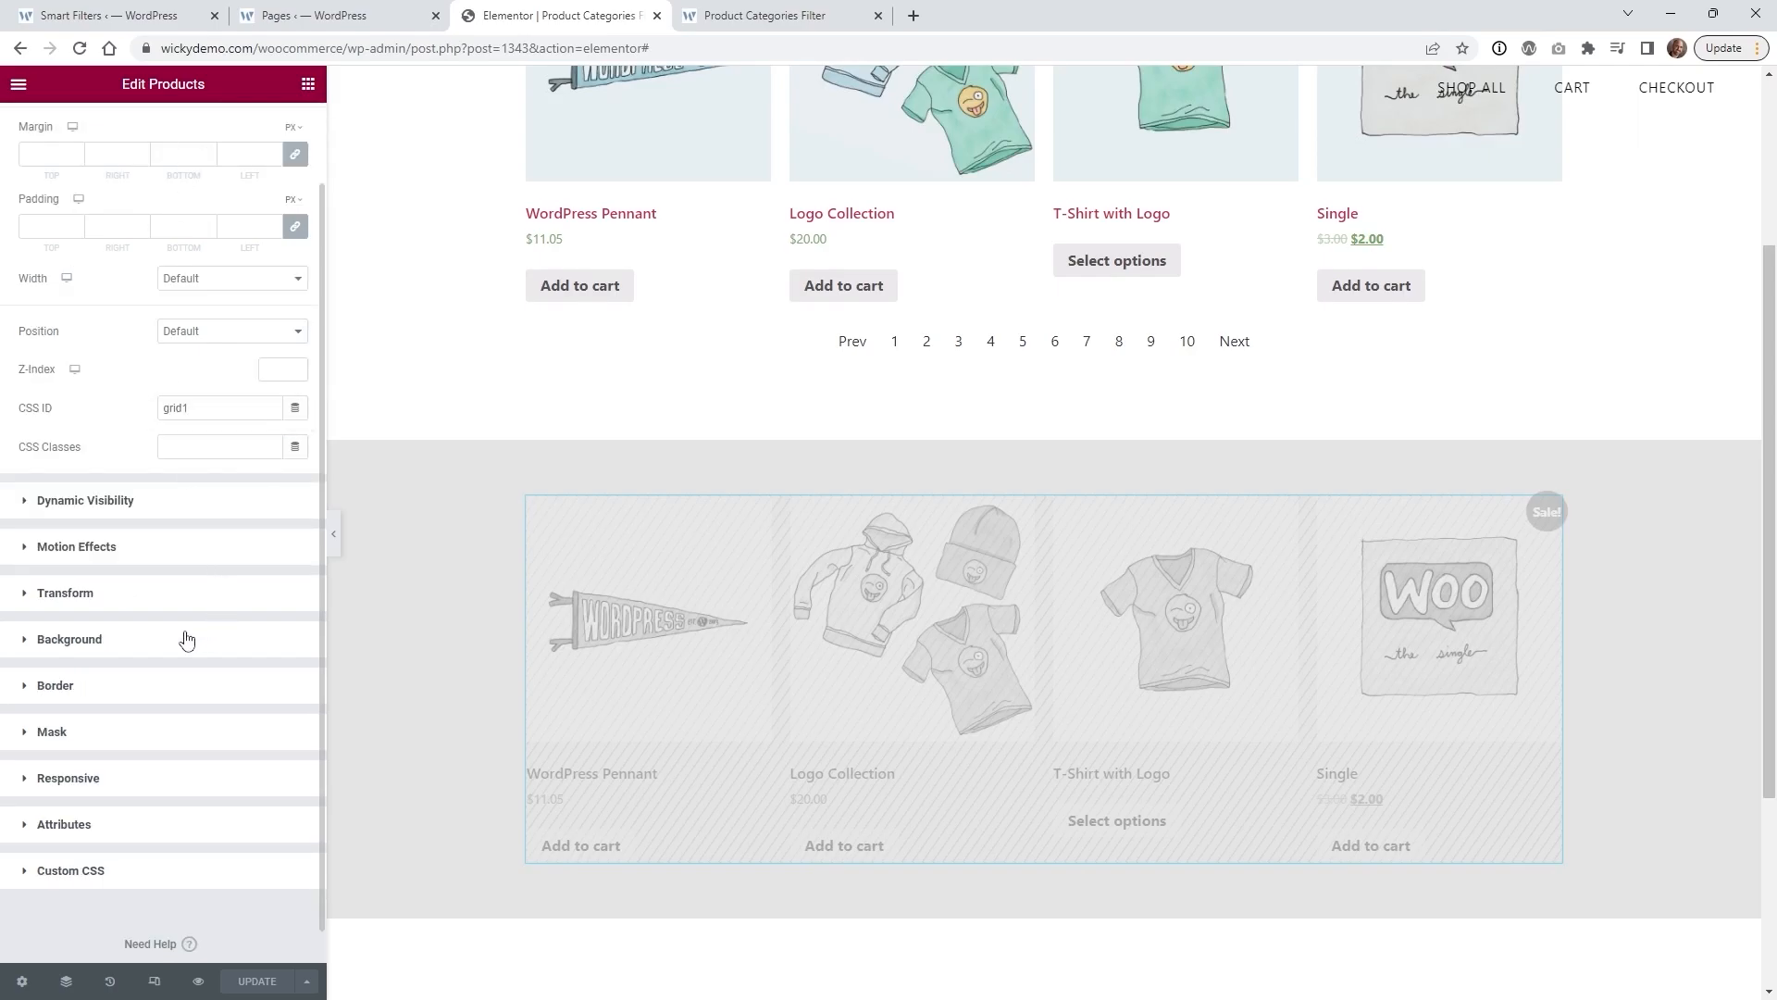
left_click(81, 776)
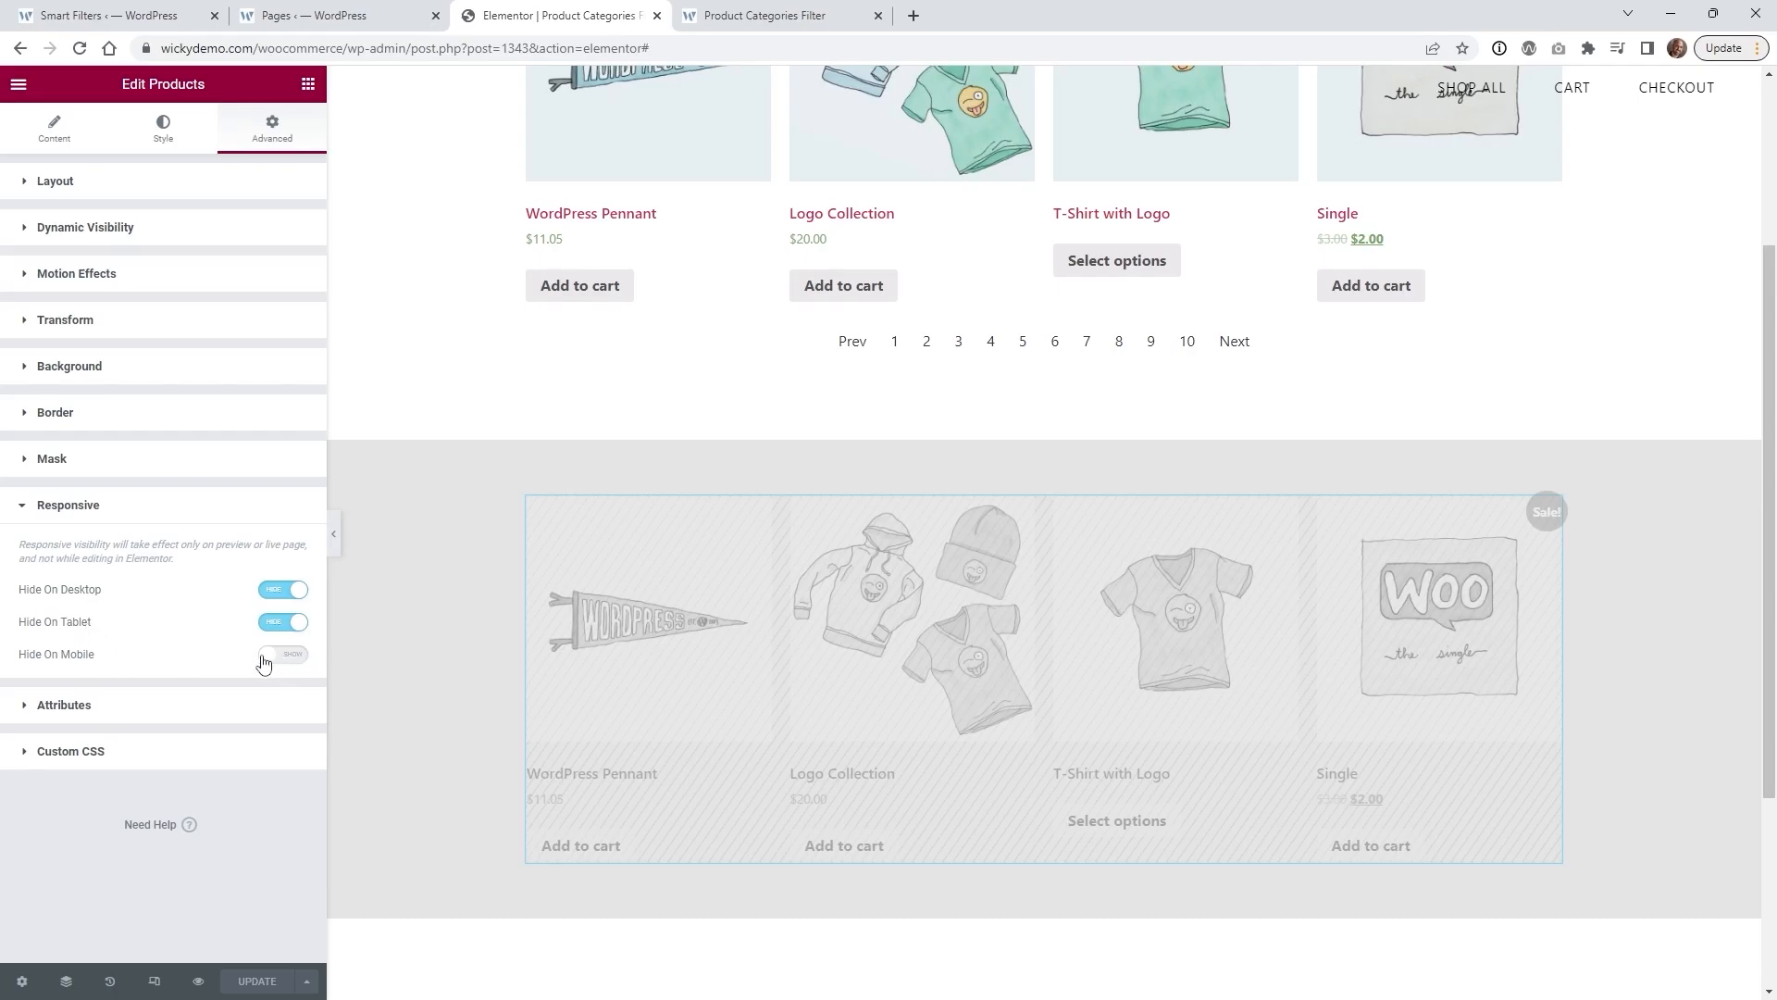
scroll(1241, 536, "up", 2)
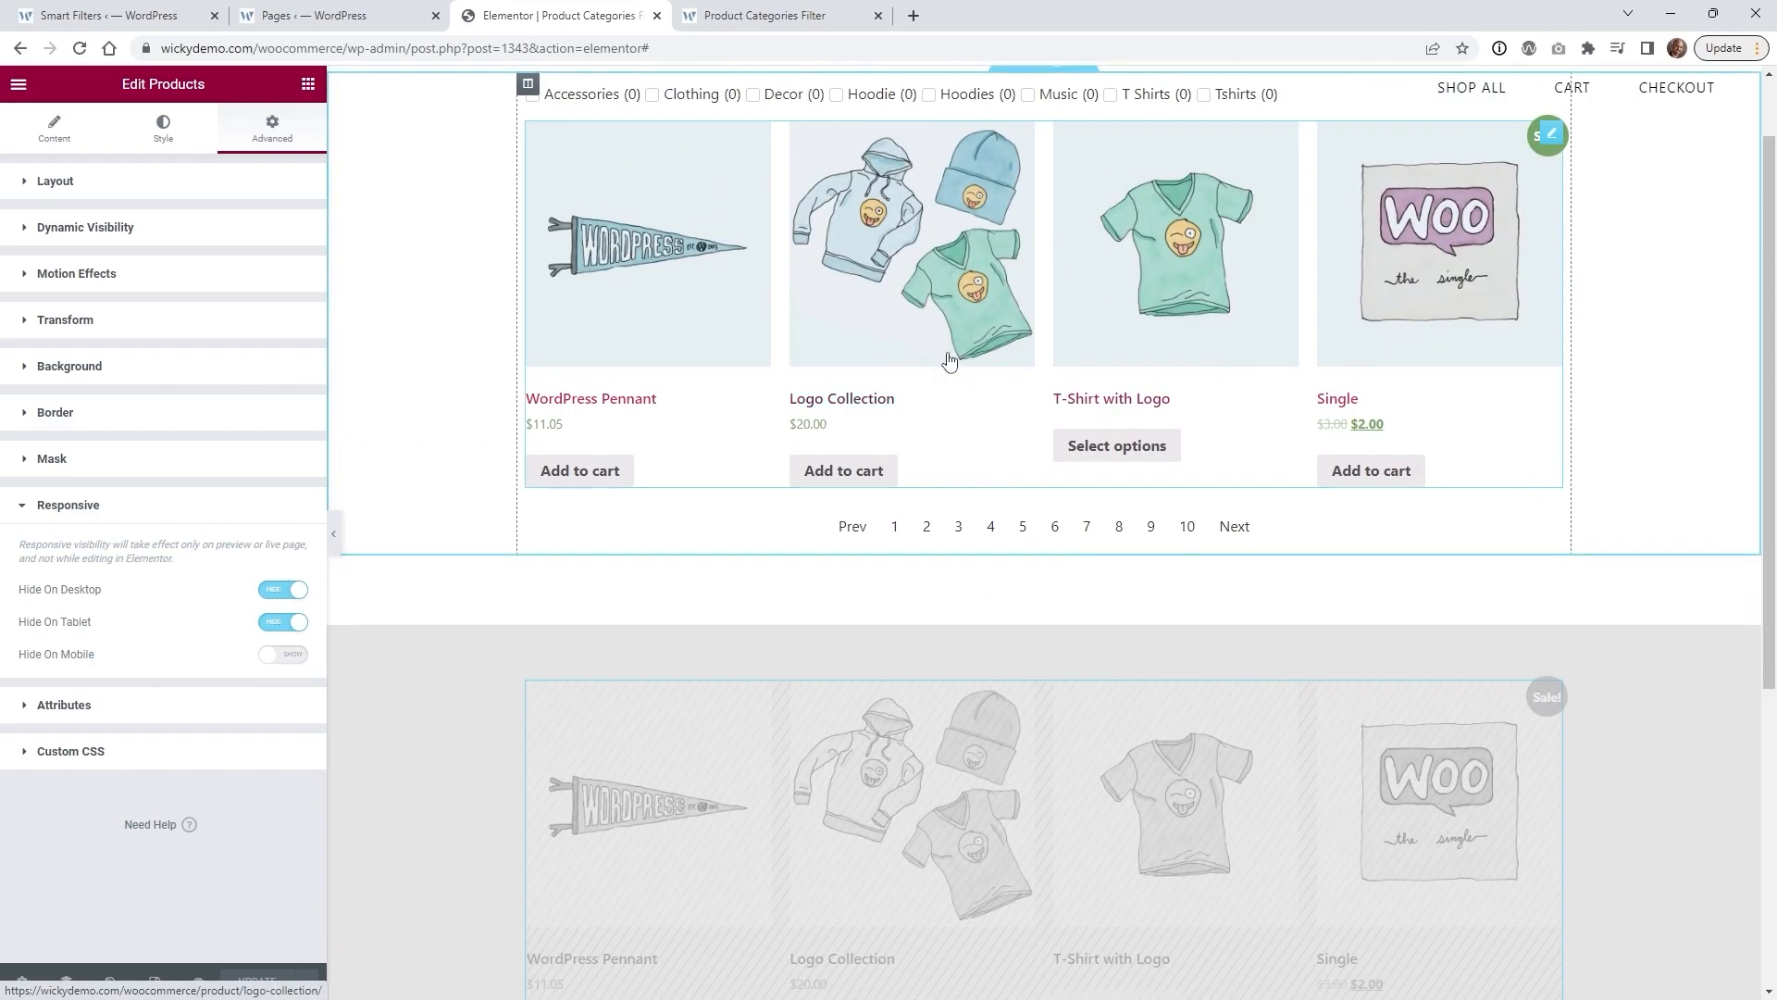
scroll(1143, 407, "down", 2)
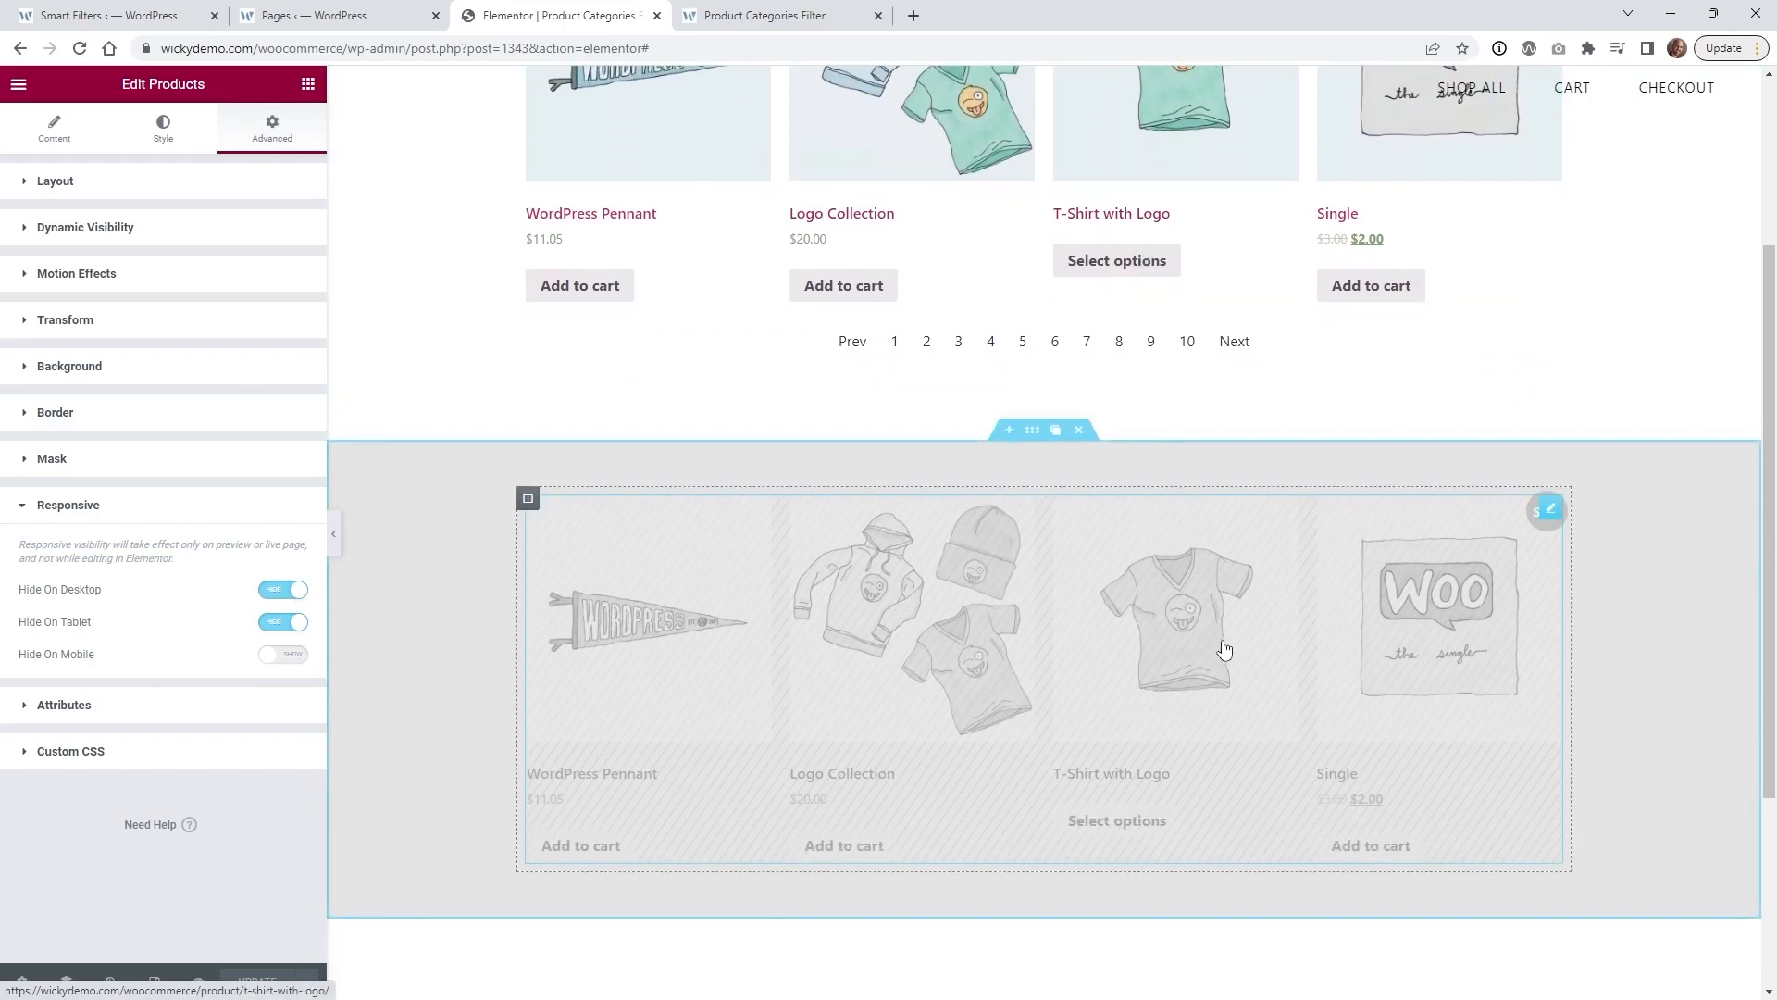
left_click(121, 194)
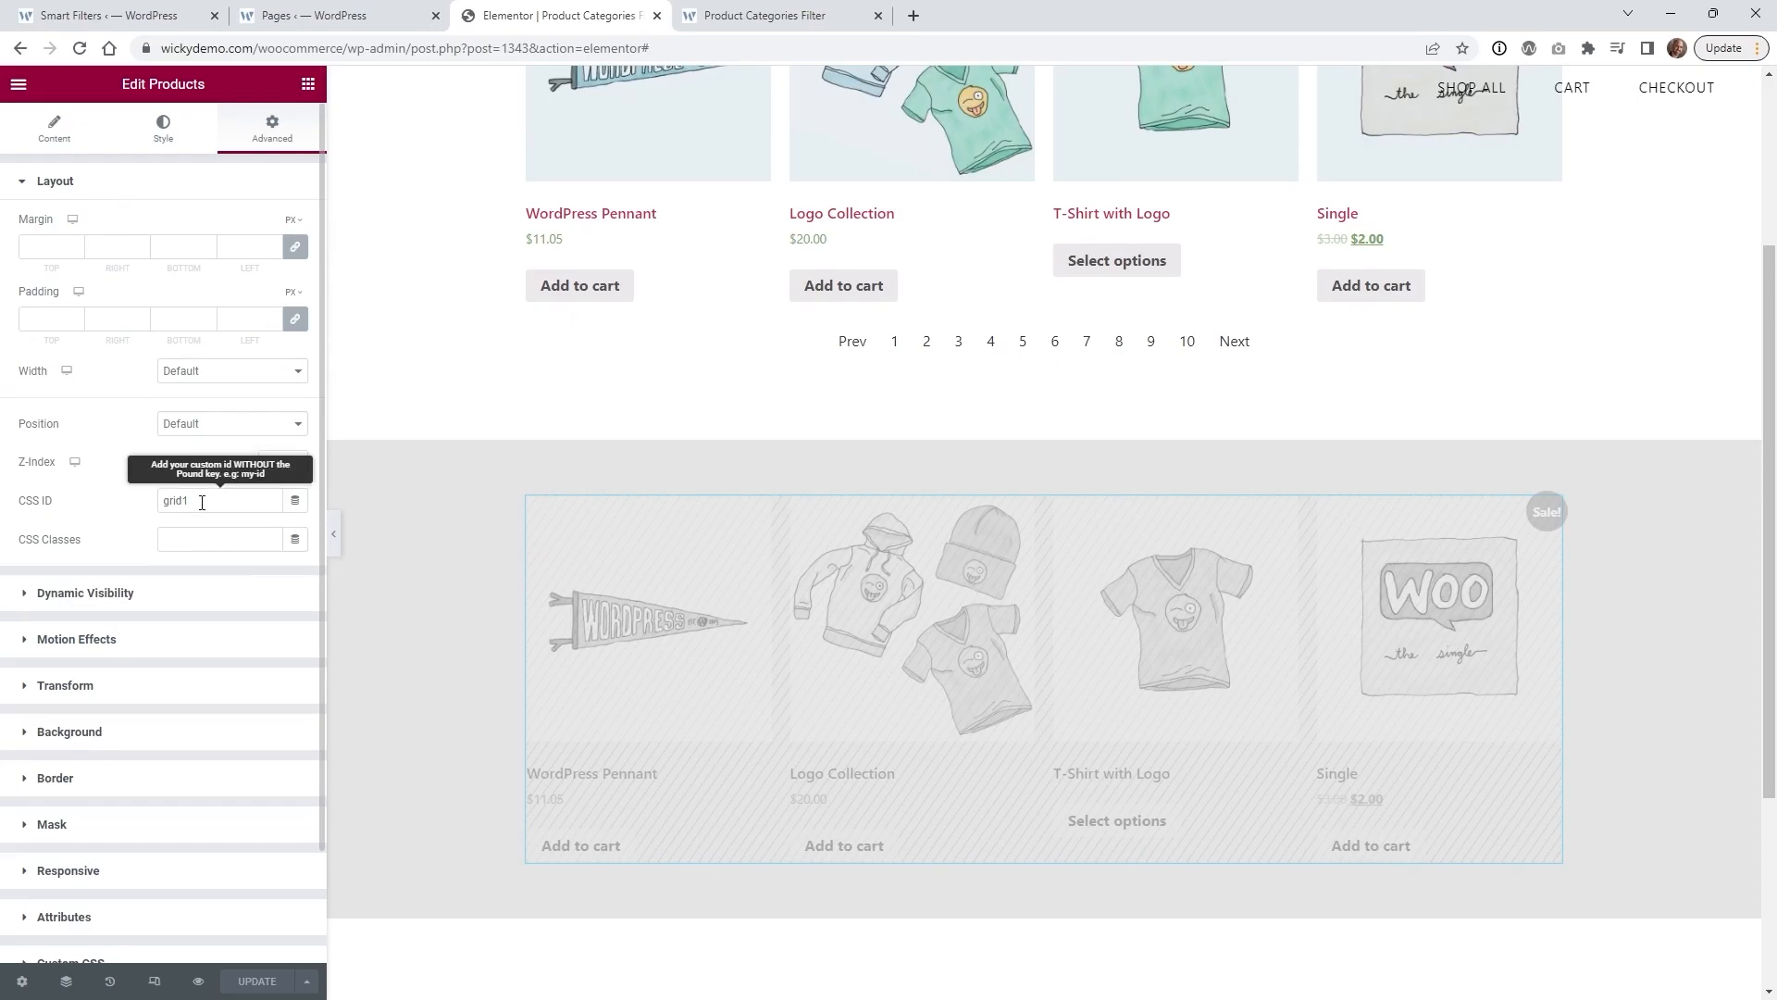
Test the Accessories category on and off on the published product page at mobile width.
left_click(751, 15)
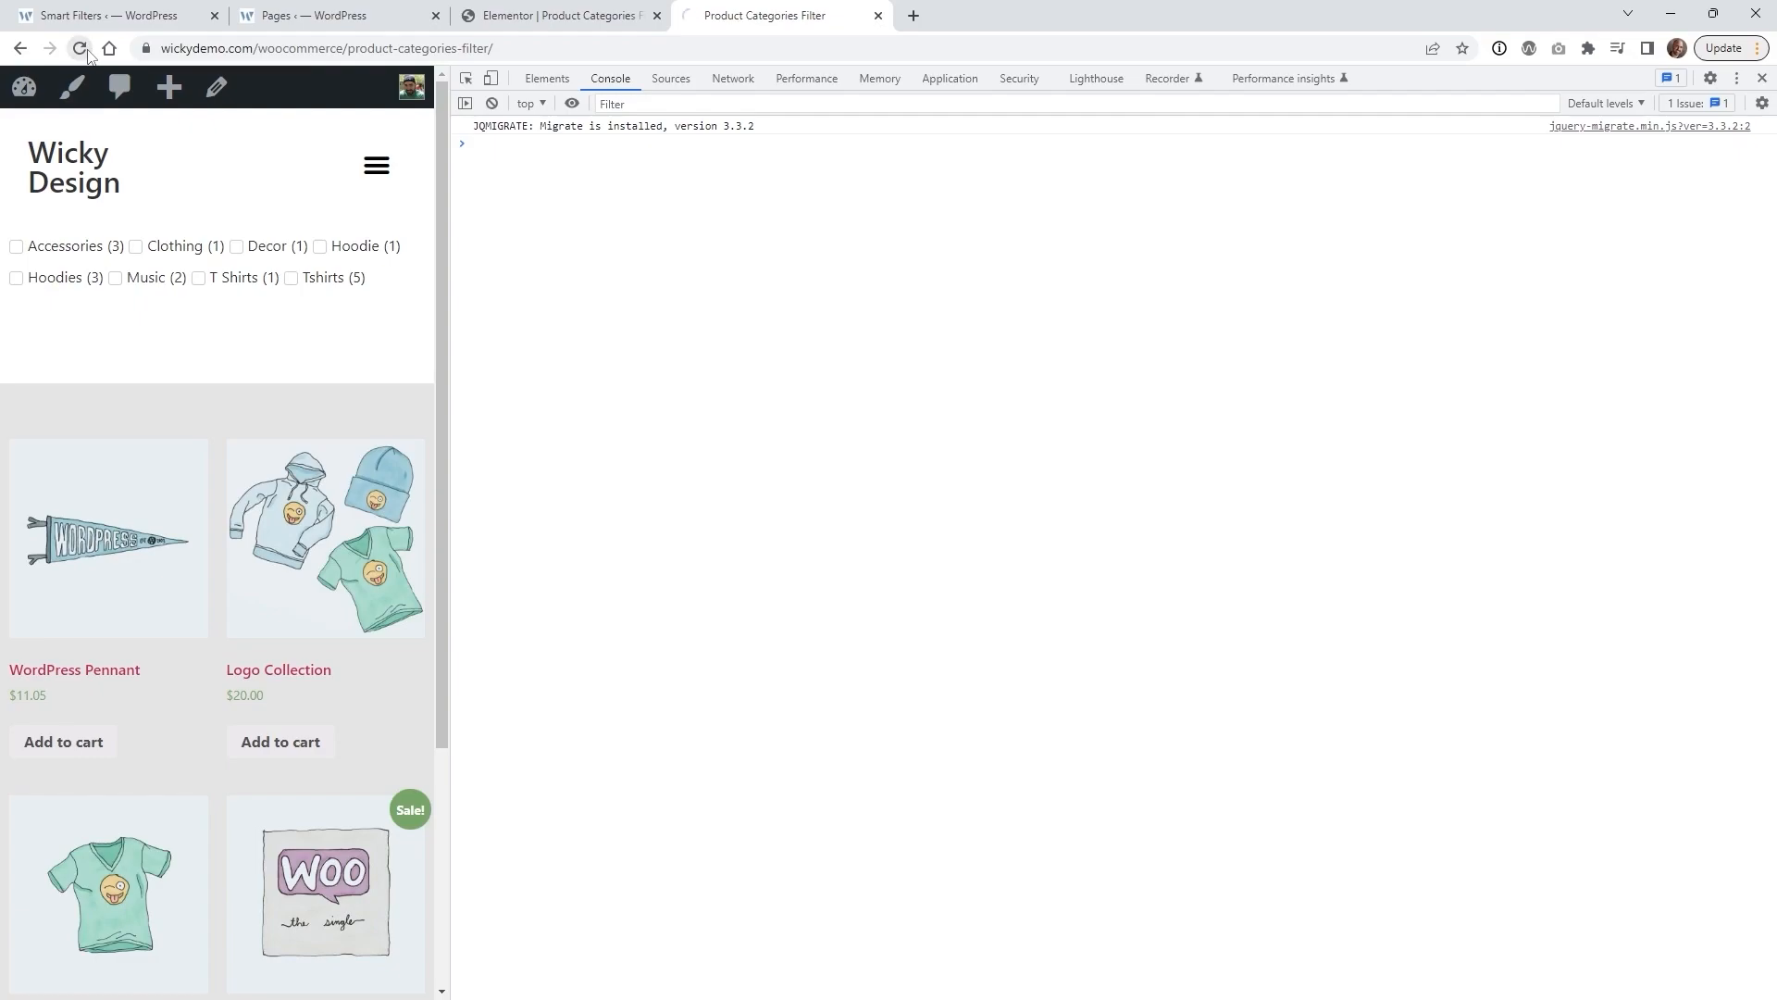
mouse_move(452, 354)
left_mouse_down()
mouse_move(1079, 380)
mouse_move(421, 362)
left_mouse_up()
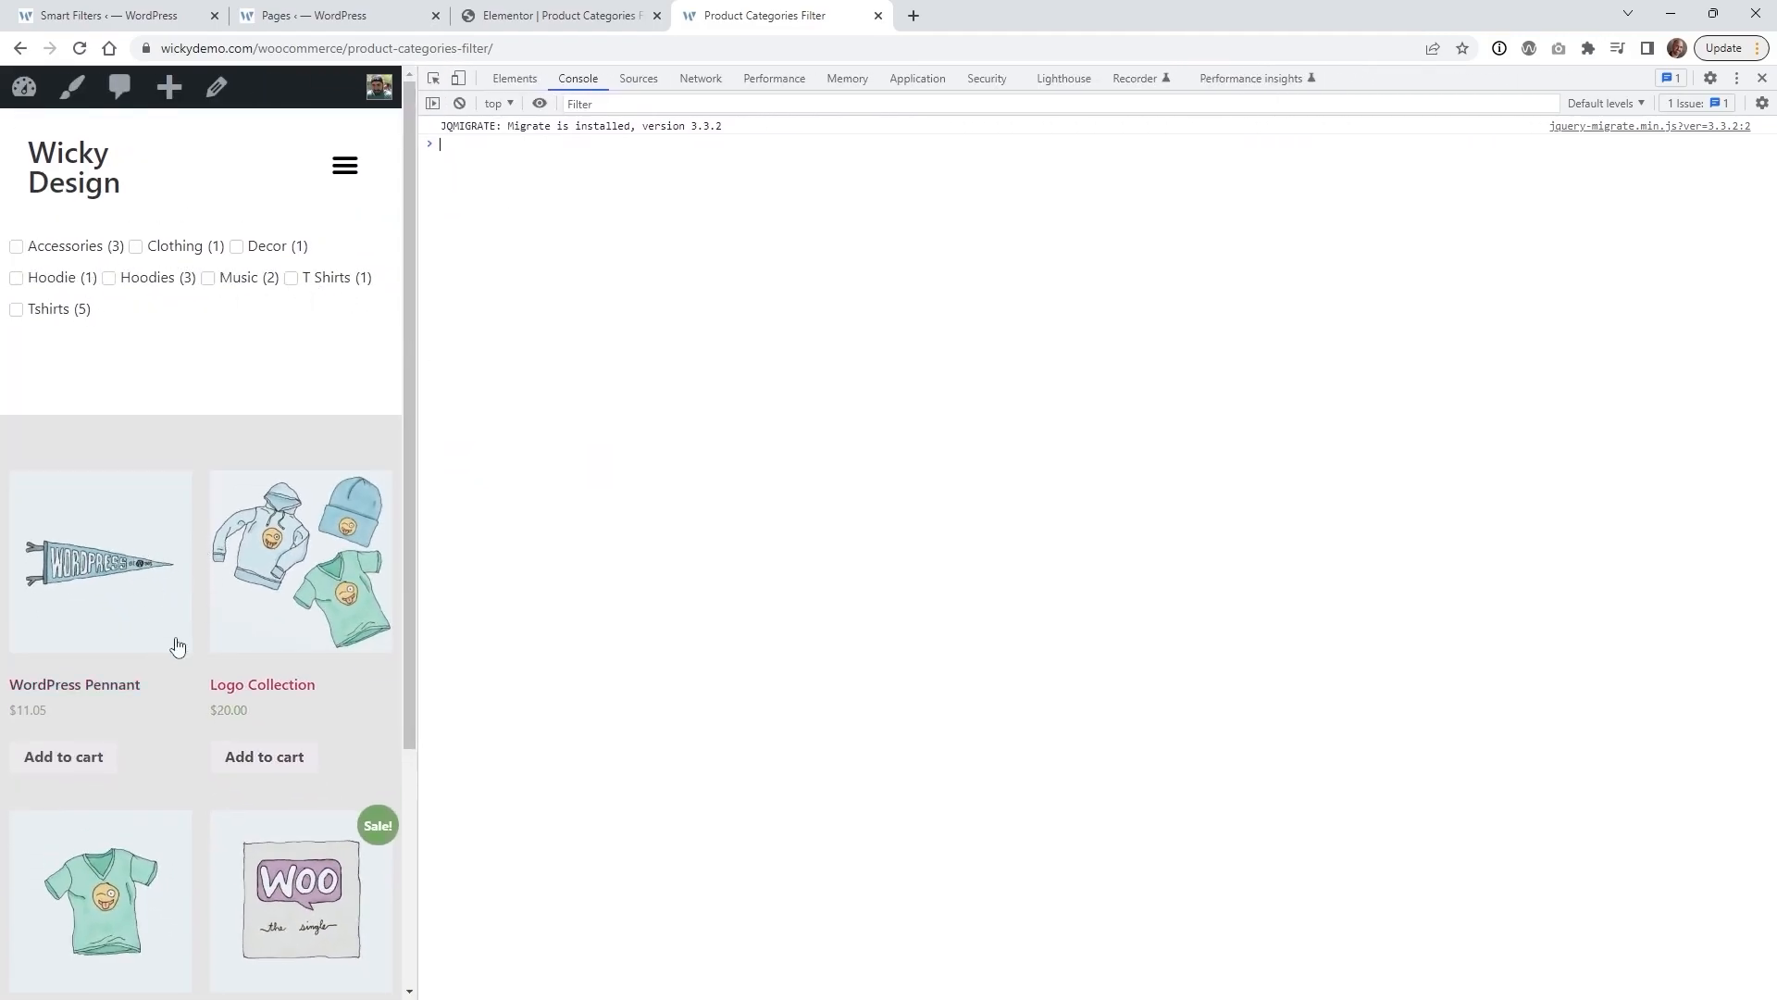
scroll(208, 586, "down", 2)
scroll(207, 587, "up", 2)
left_click(54, 247)
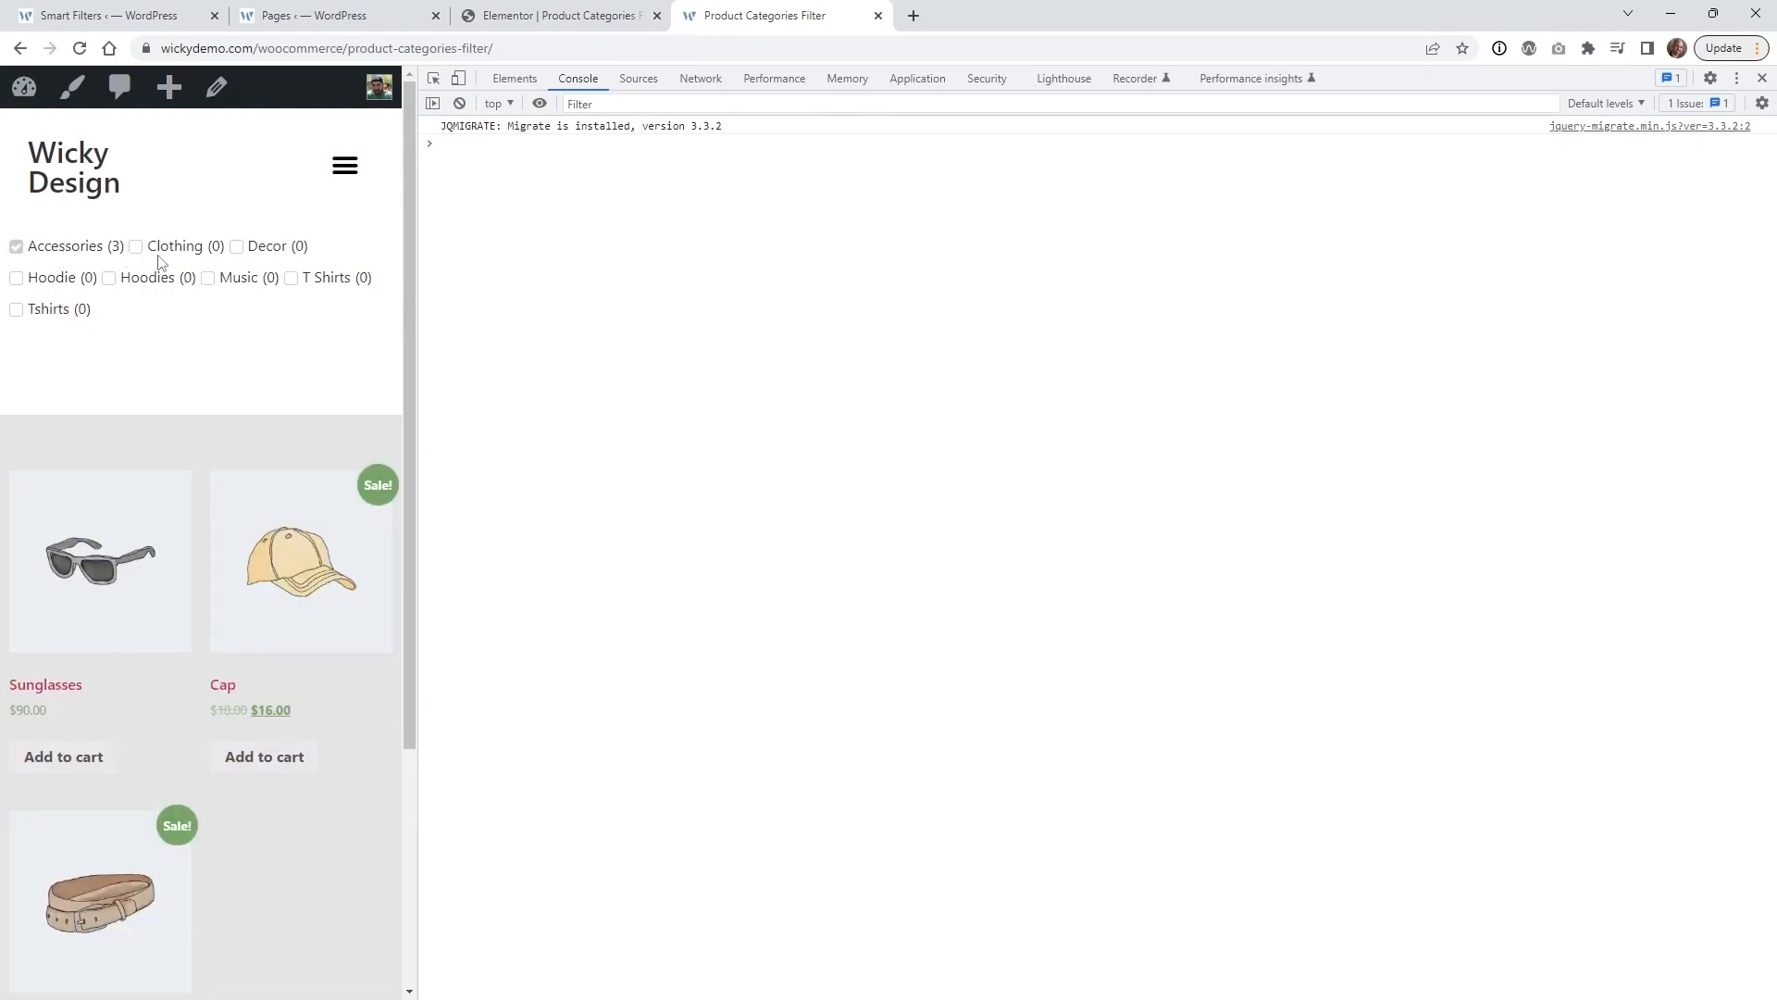
left_click(95, 254)
Widen the published page to desktop layout and toggle the T Shirts category on and off.
left_click_drag(417, 346, 1407, 387)
left_click(794, 229)
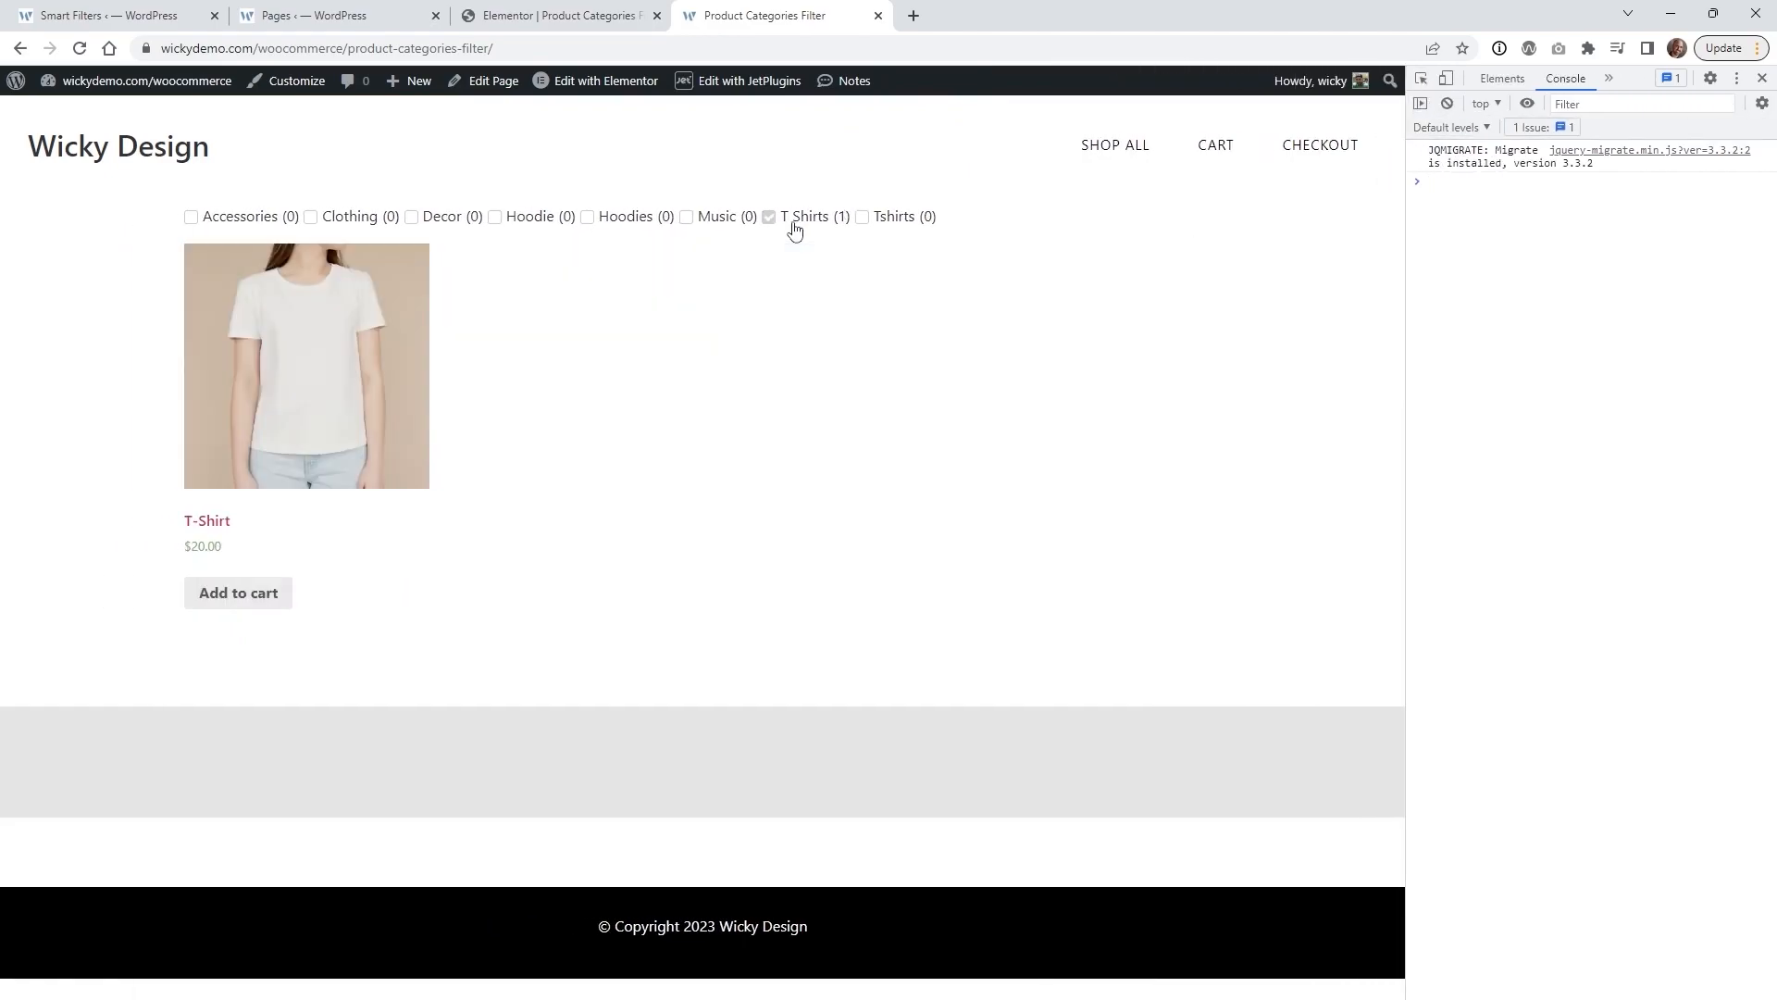
left_click(795, 231)
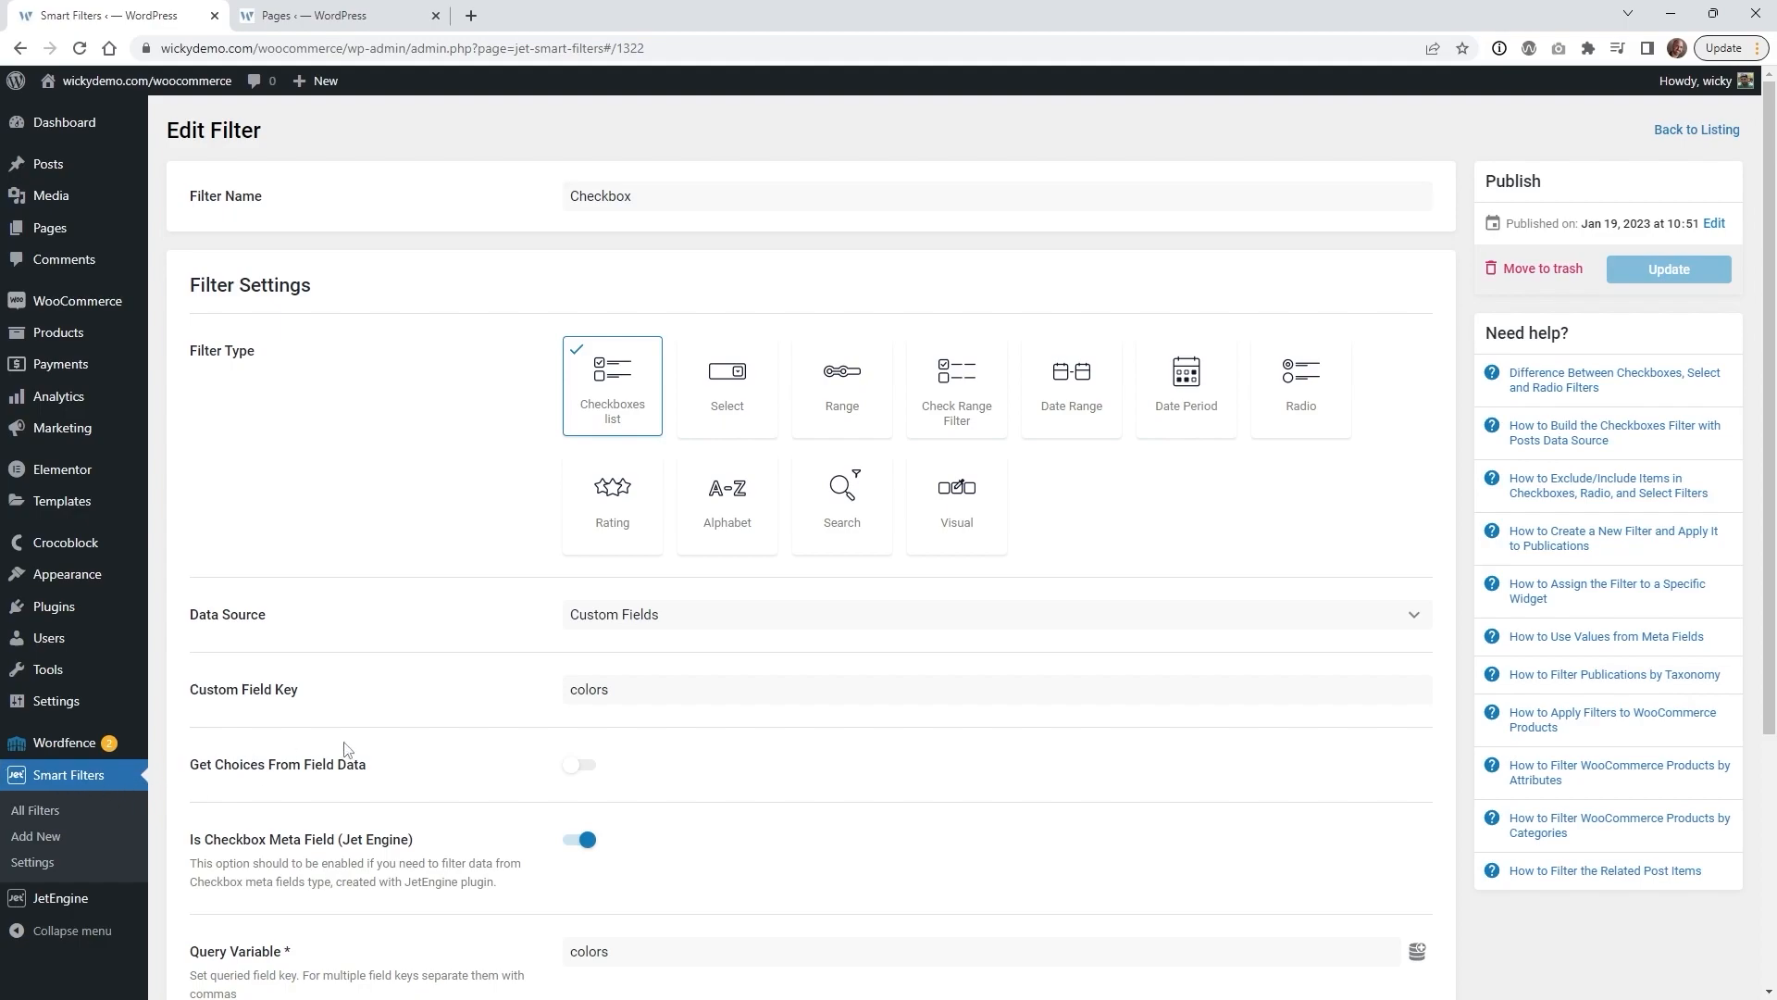
Review the Checkbox filter's custom field settings and open the Jetengine Checkbox meta box for editing.
scroll(298, 752, "down", 1)
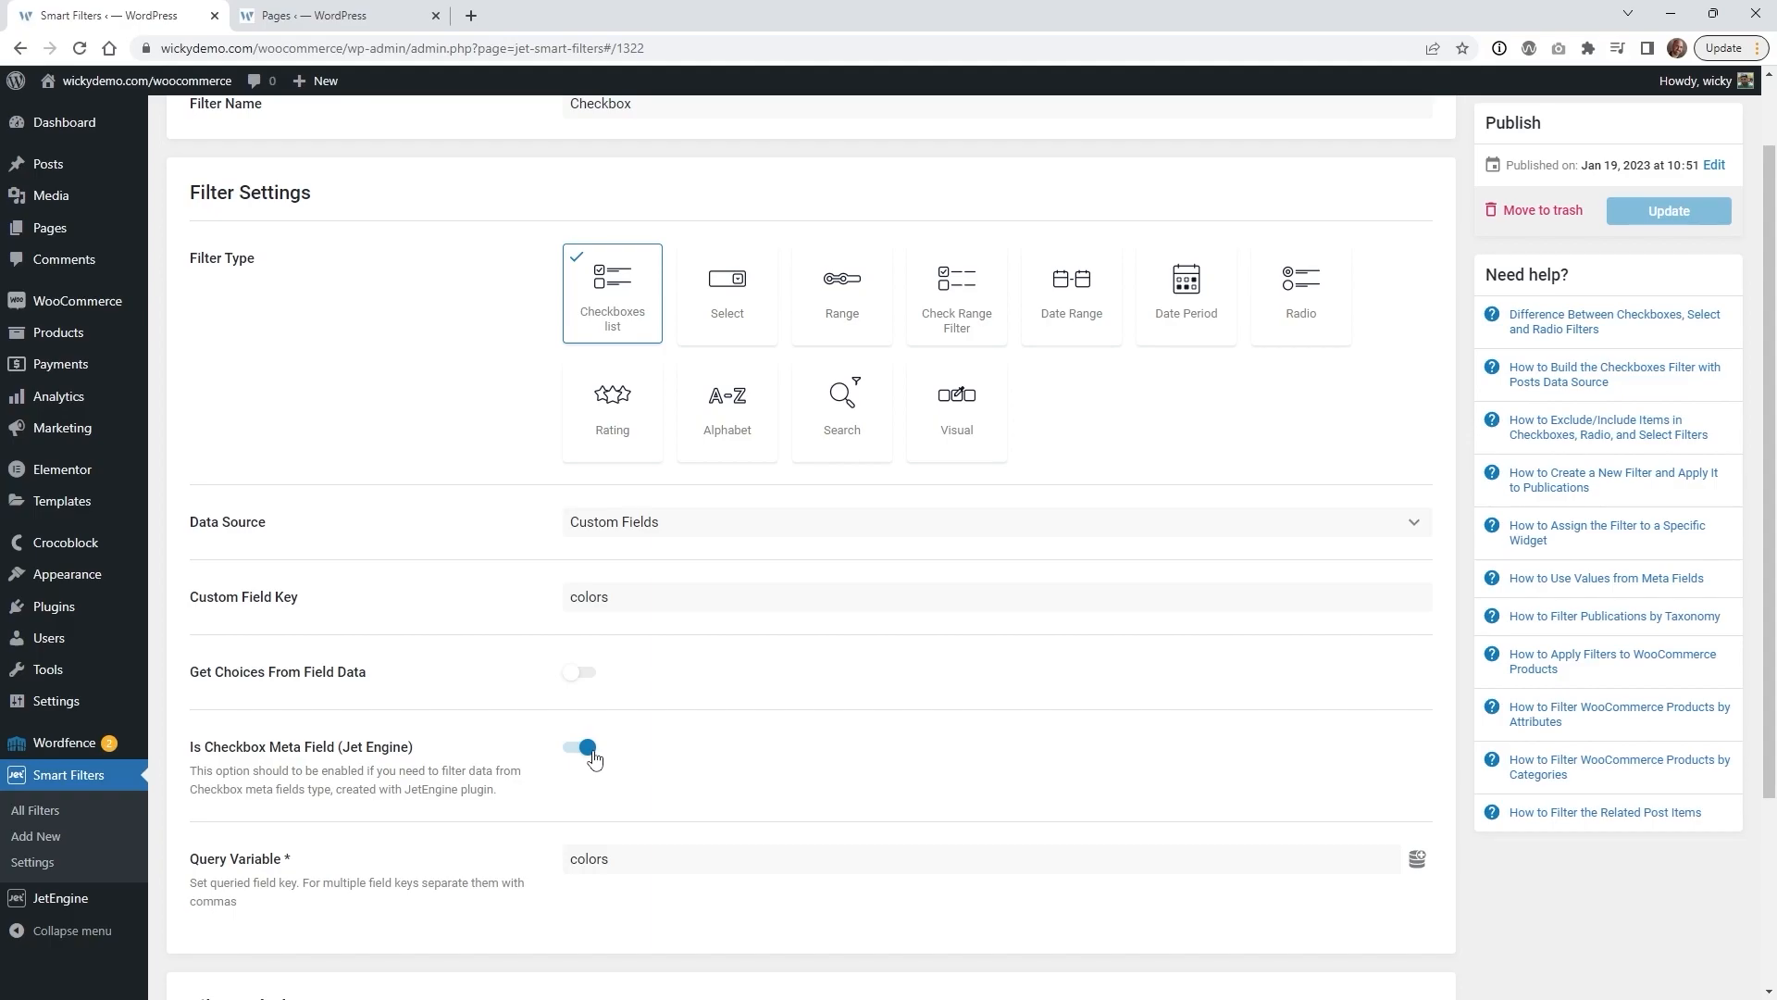
scroll(378, 767, "up", 1)
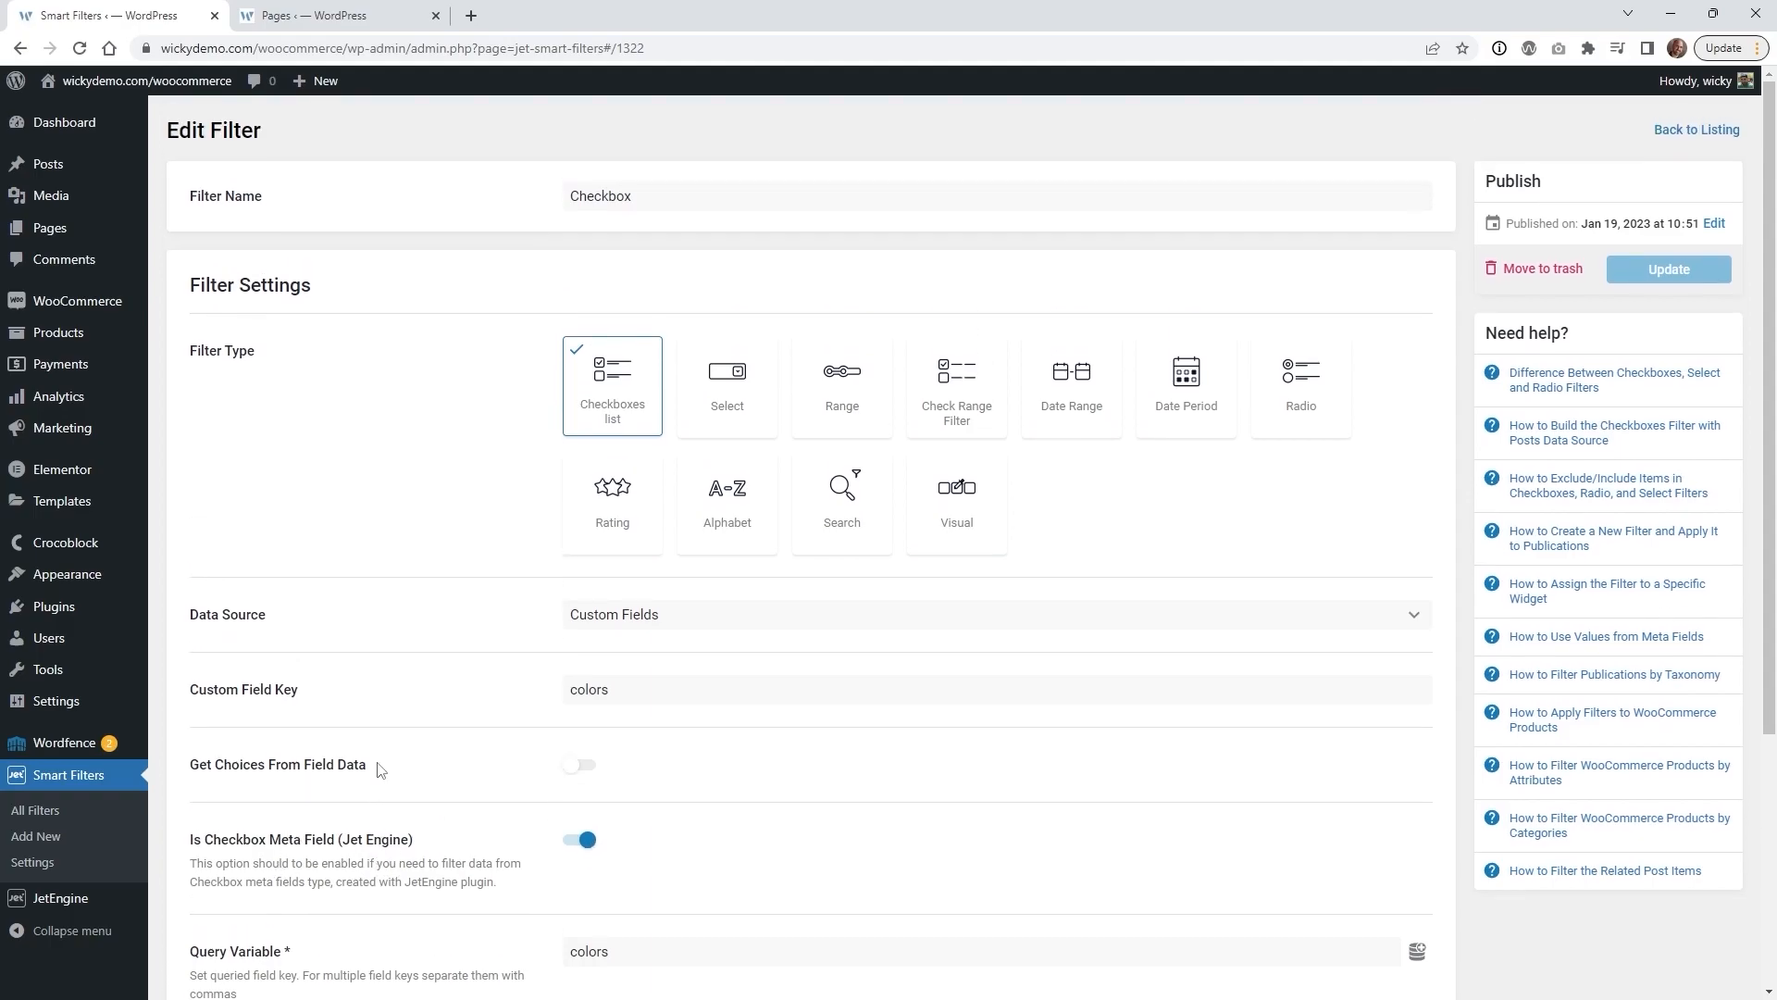
scroll(378, 772, "down", 1)
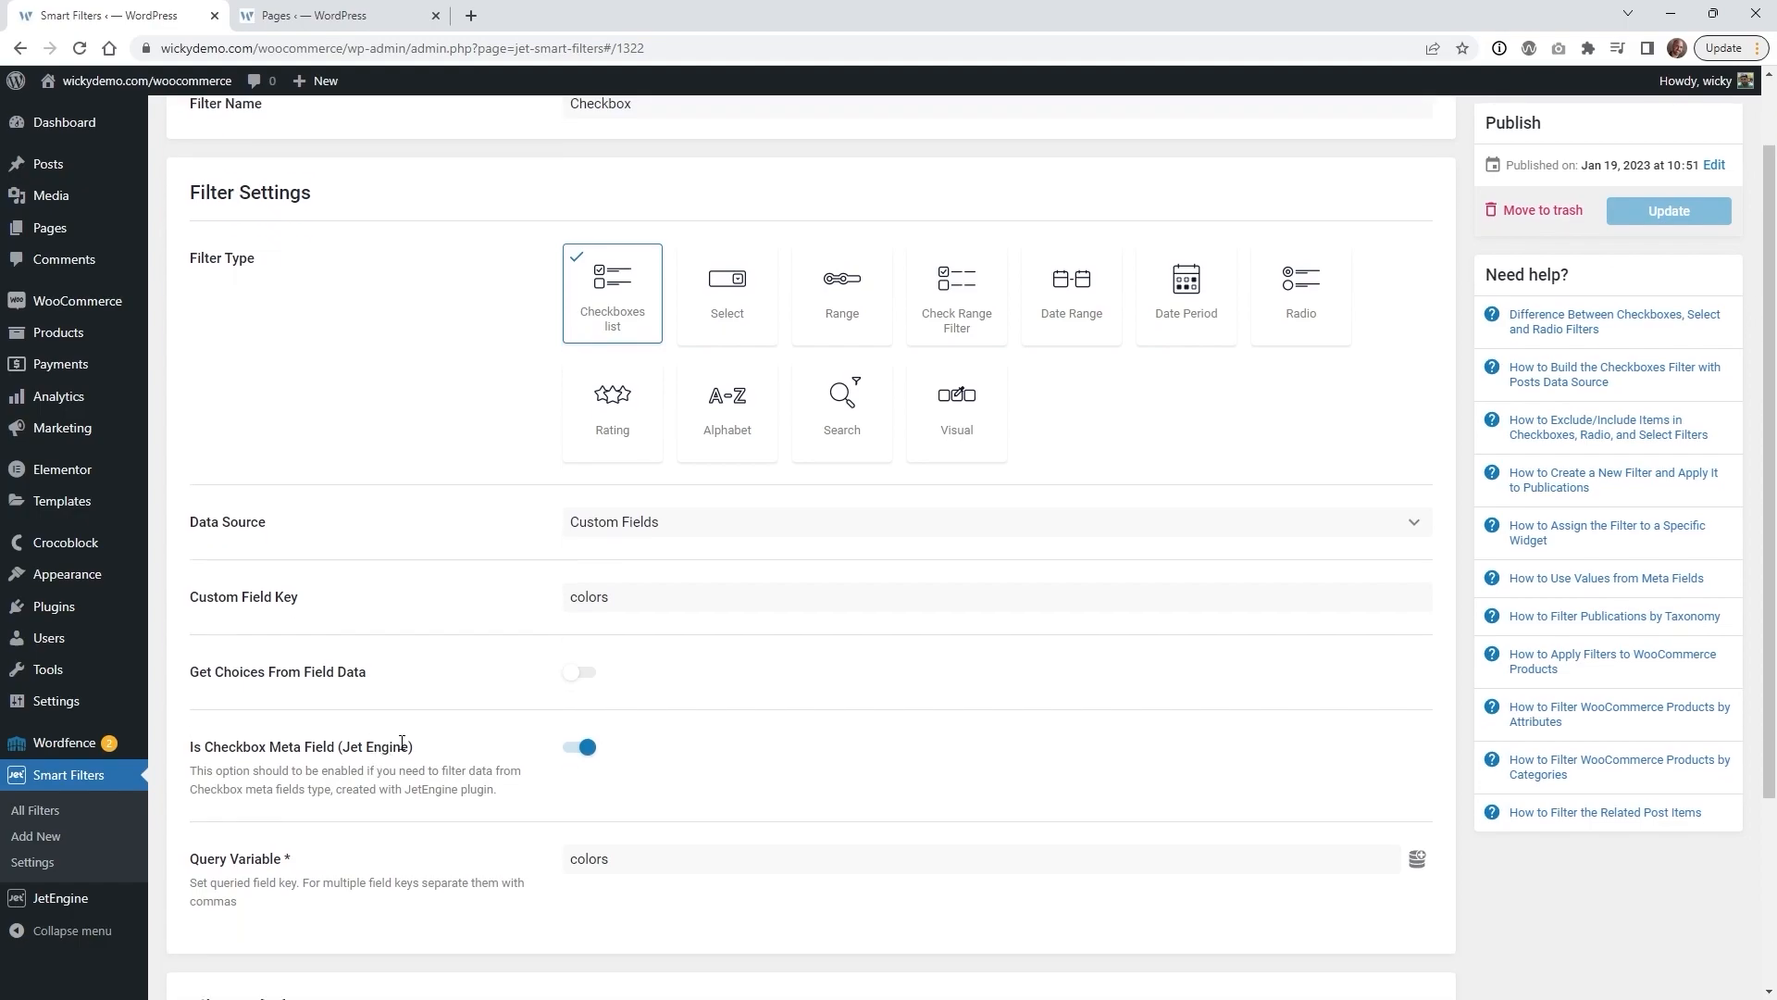
mouse_move(106, 909)
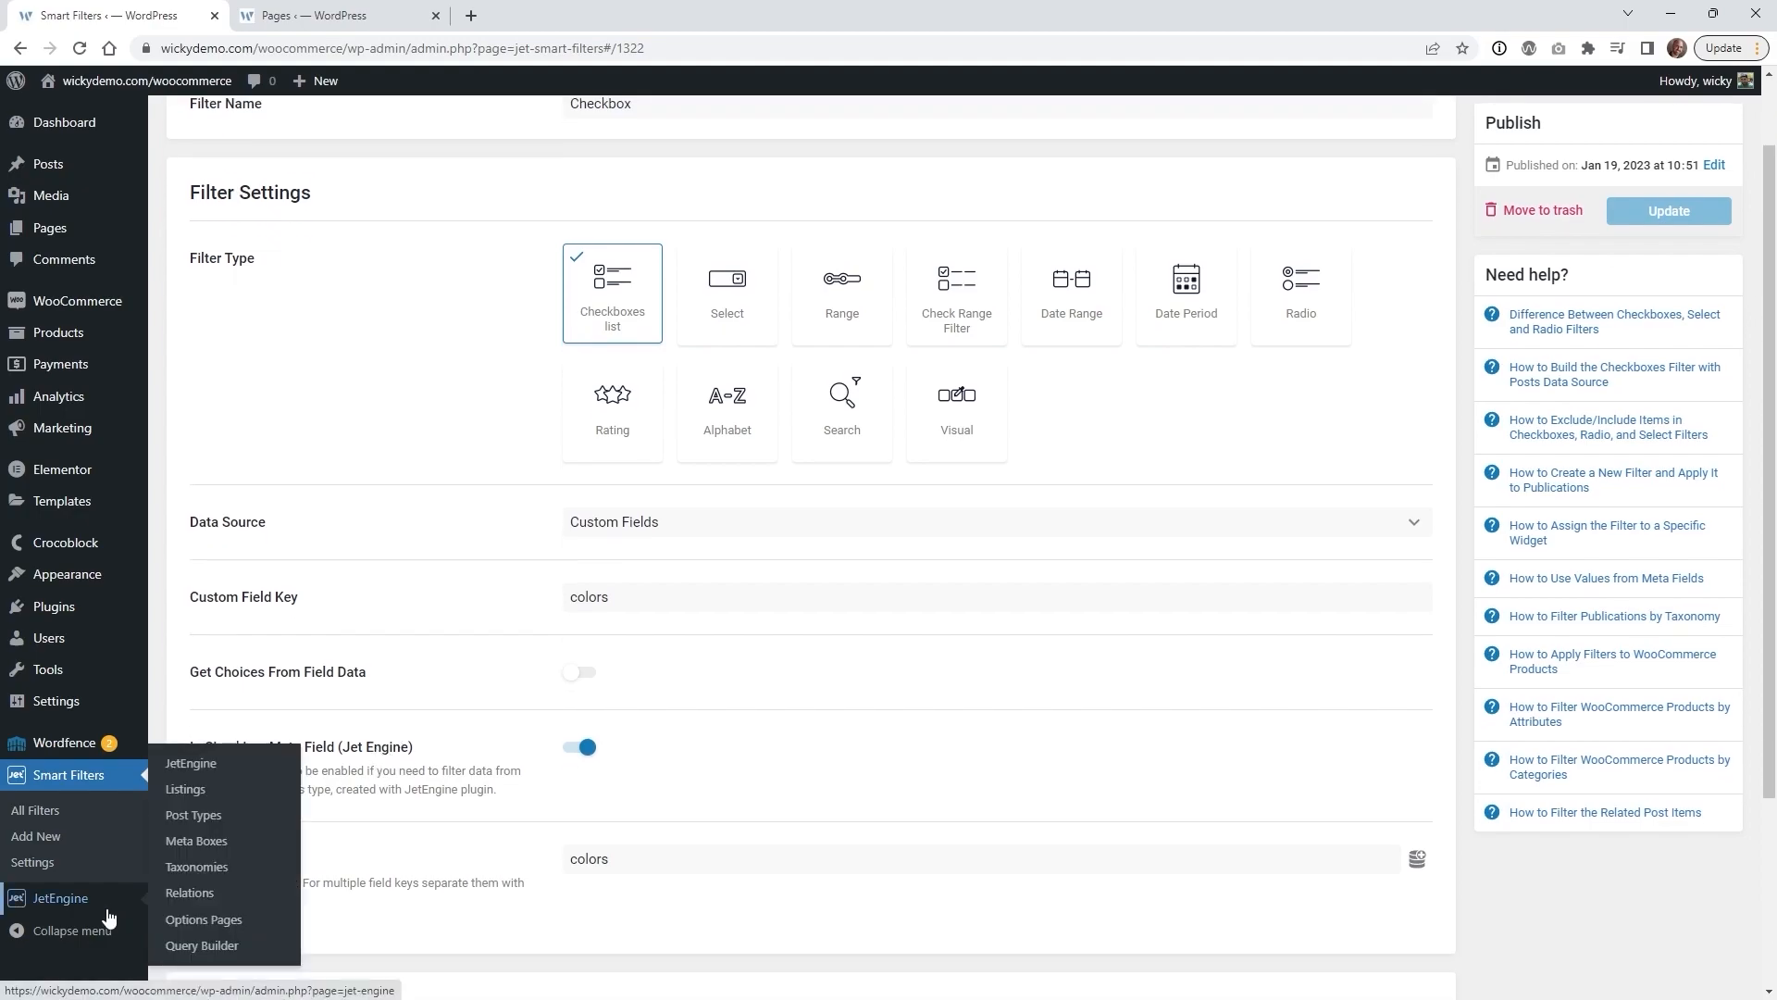
left_click(190, 846)
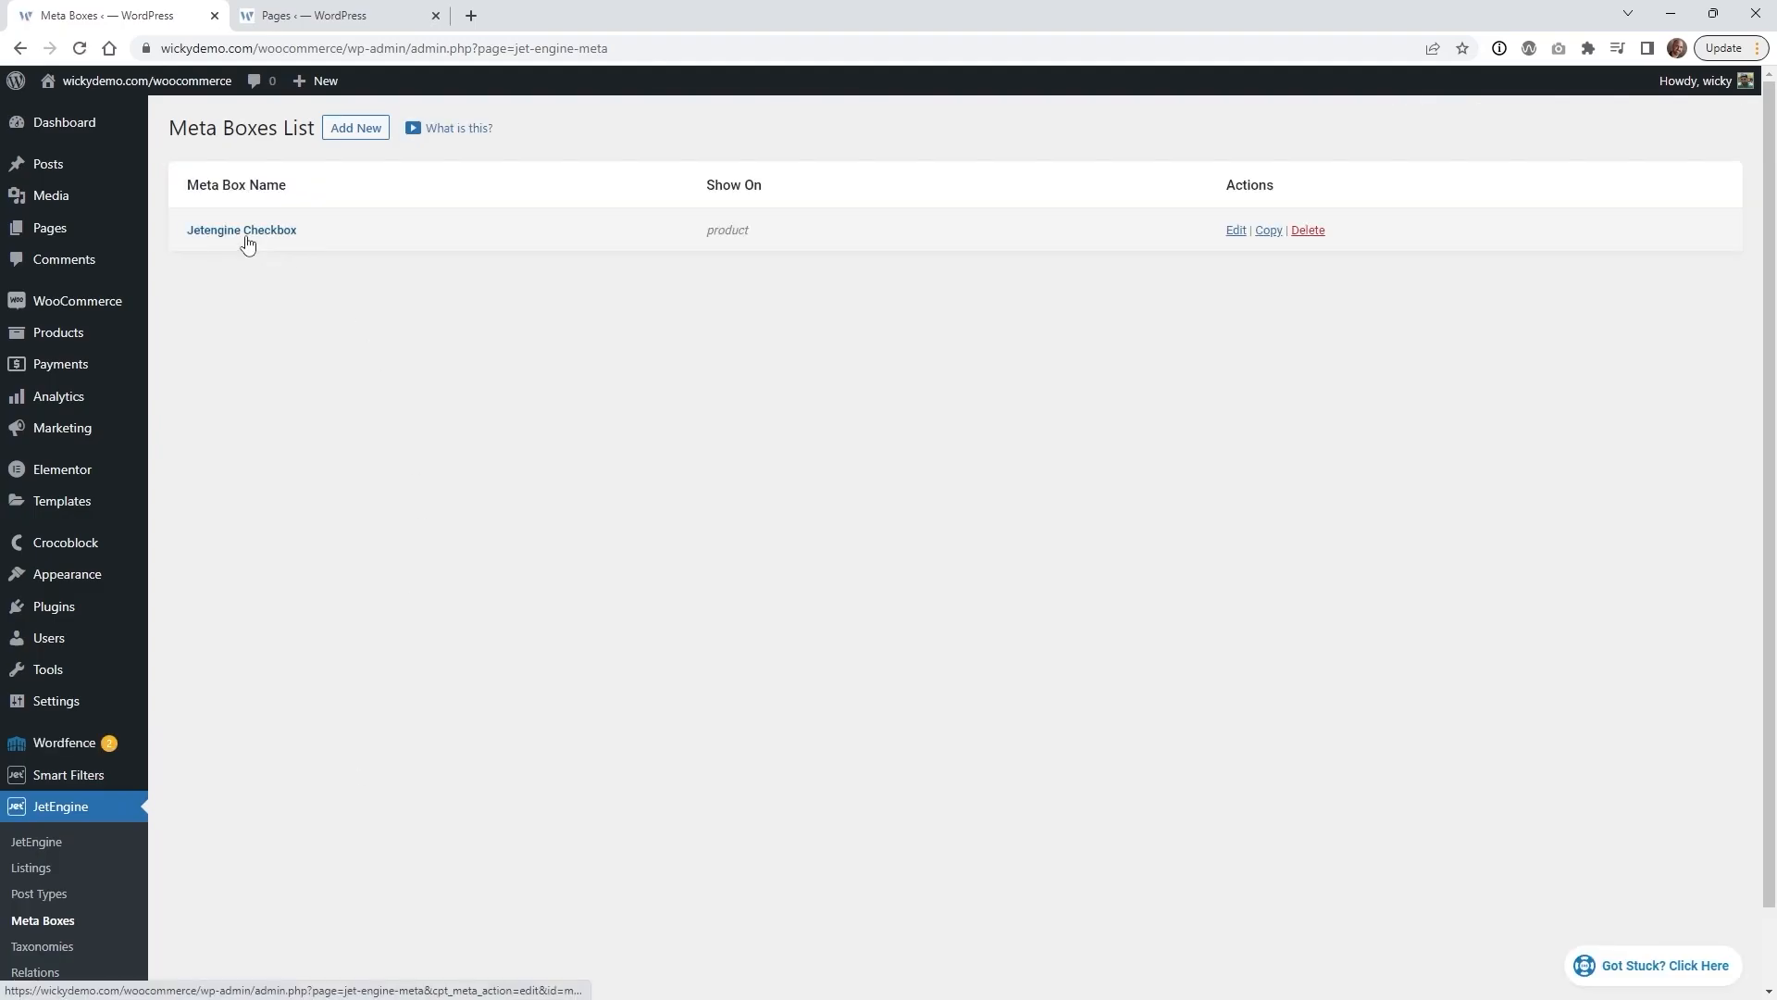
left_click(247, 244)
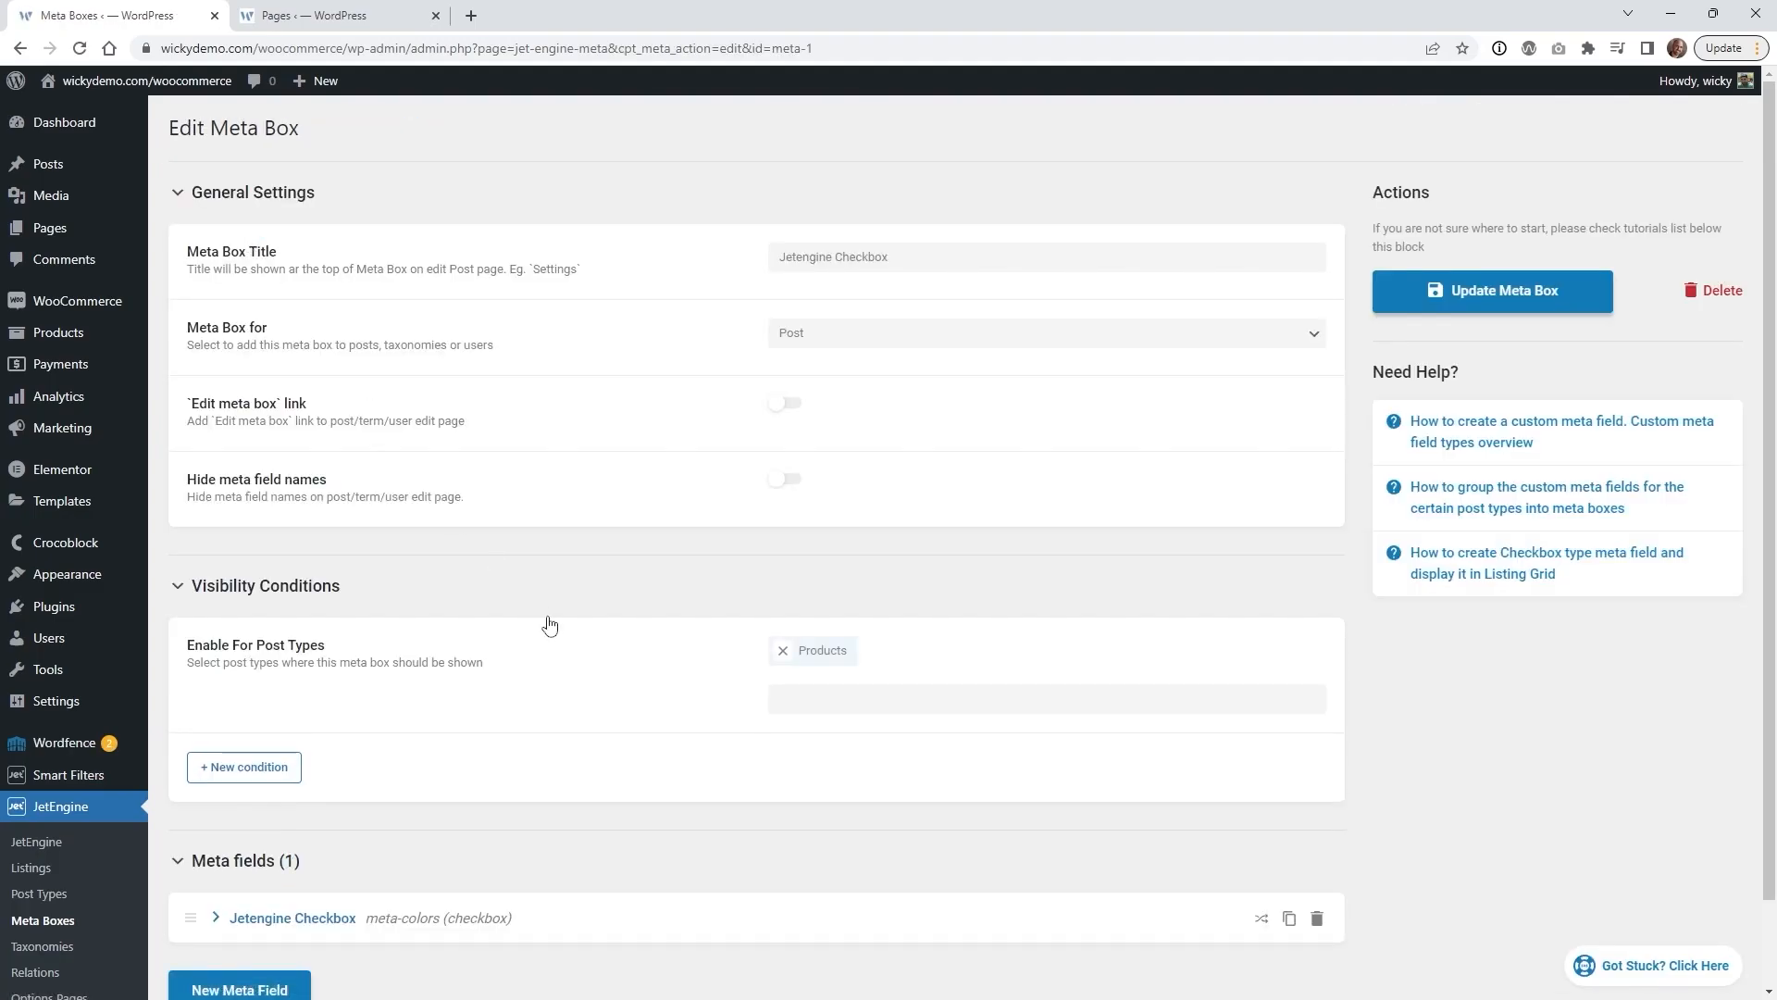
Expand the Jetengine Checkbox meta field to examine its name and field type, and return to the Checkbox filter's edit page.
scroll(547, 625, "down", 1)
scroll(556, 634, "down", 1)
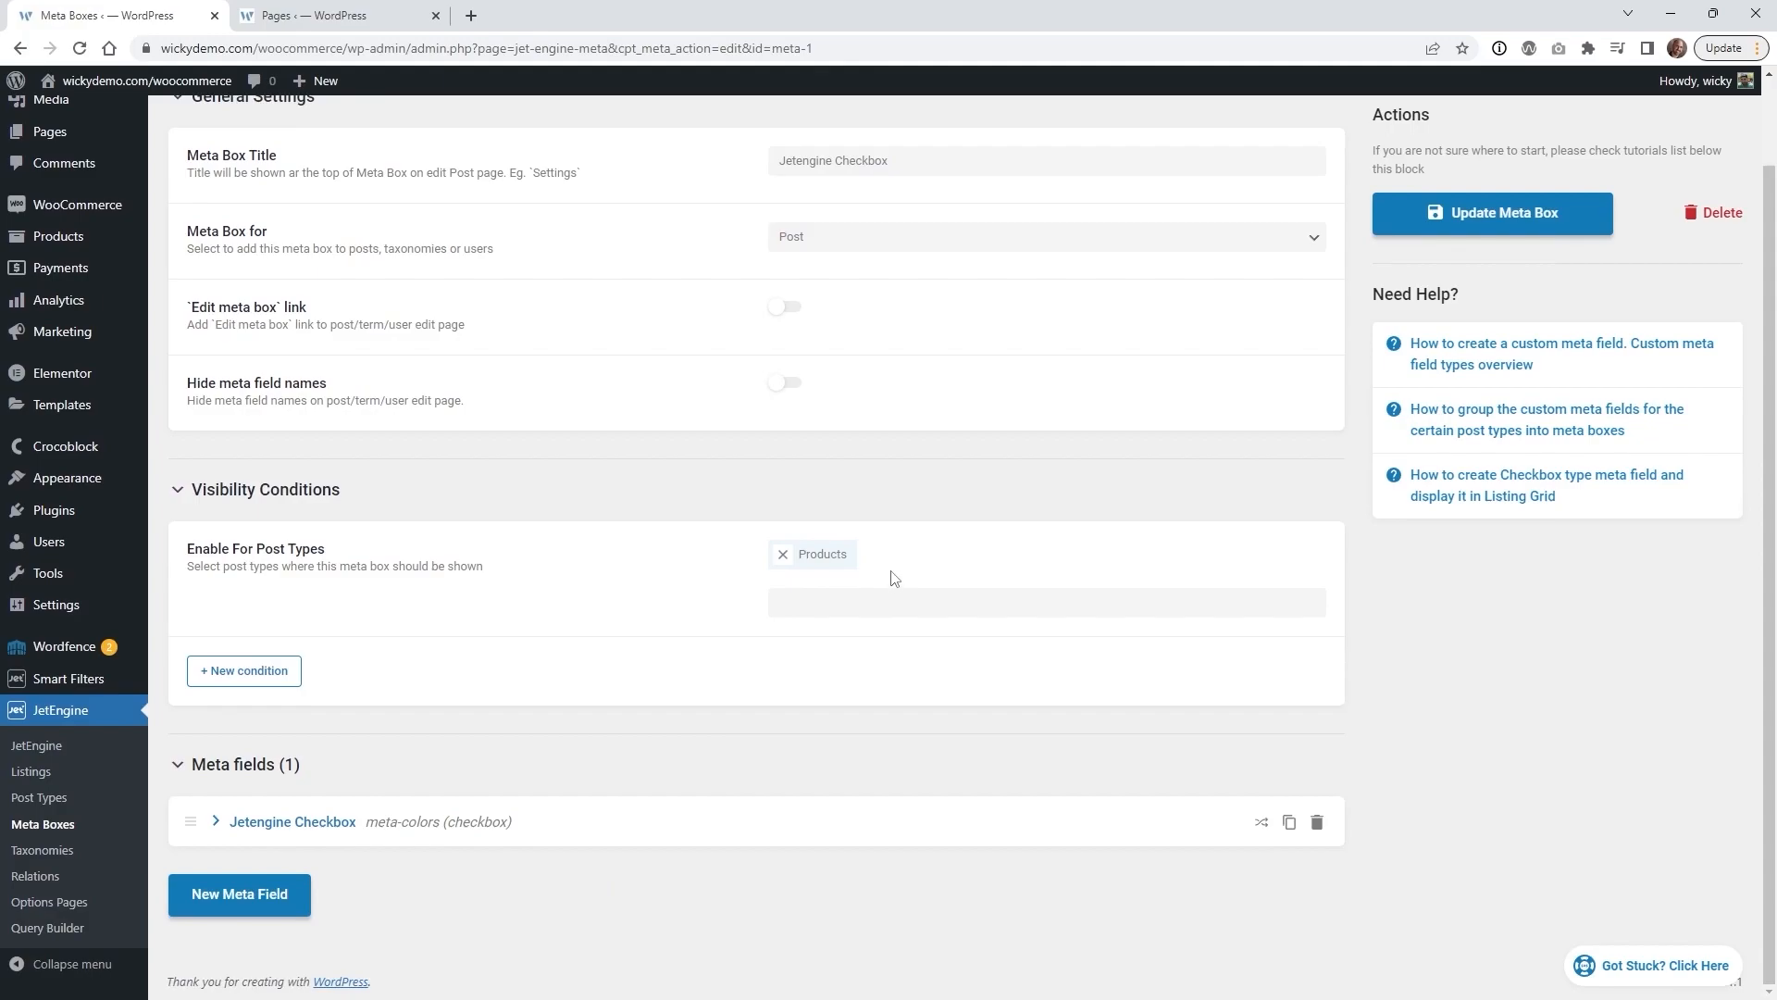
left_click(347, 826)
scroll(750, 749, "down", 3)
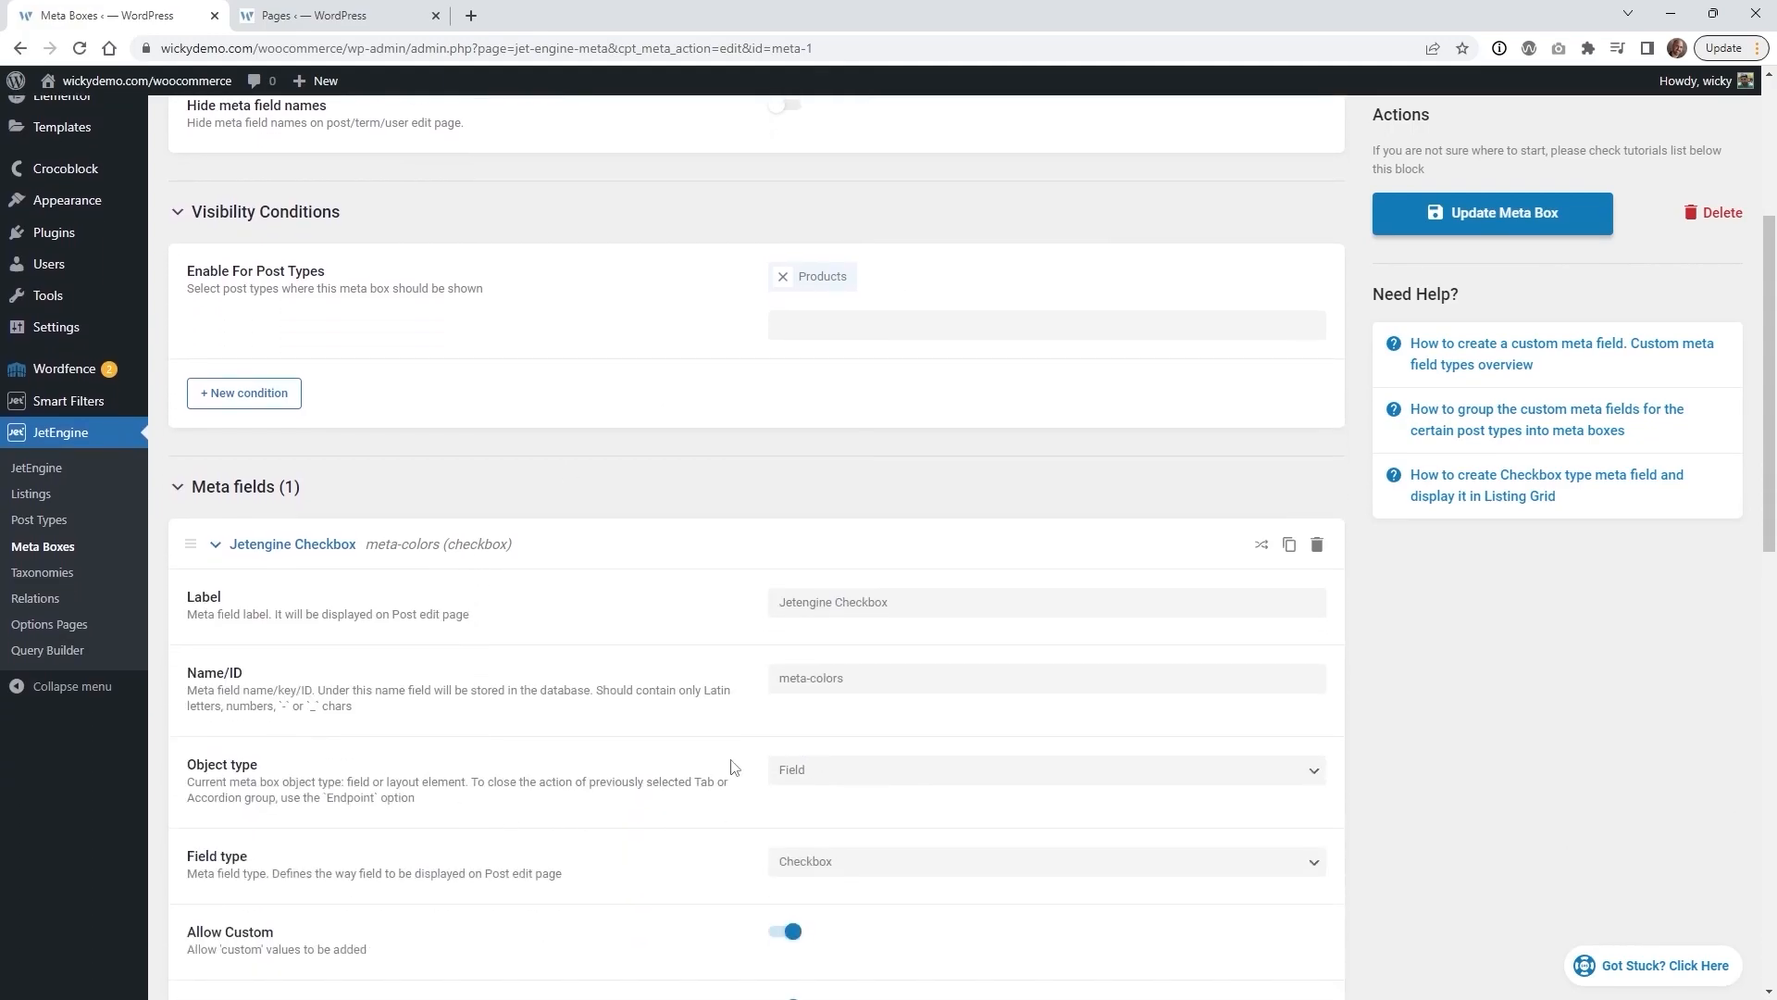
scroll(653, 751, "down", 1)
key("alt+Left")
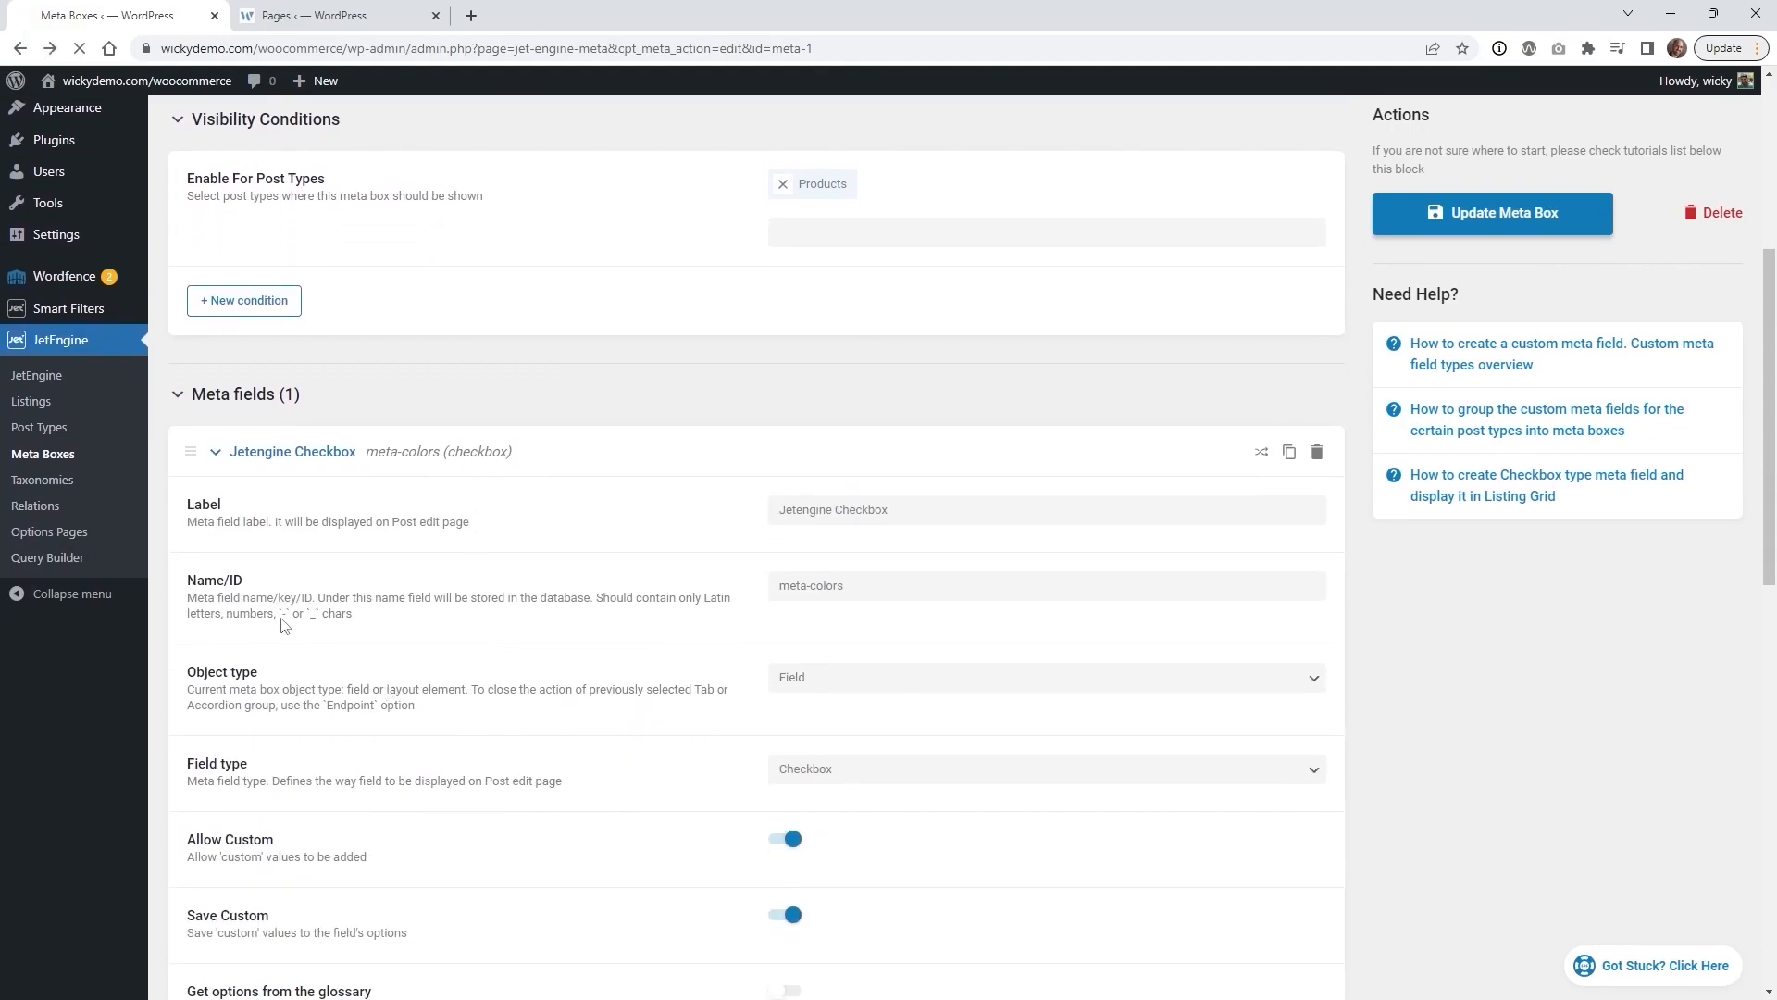
key("alt+Left")
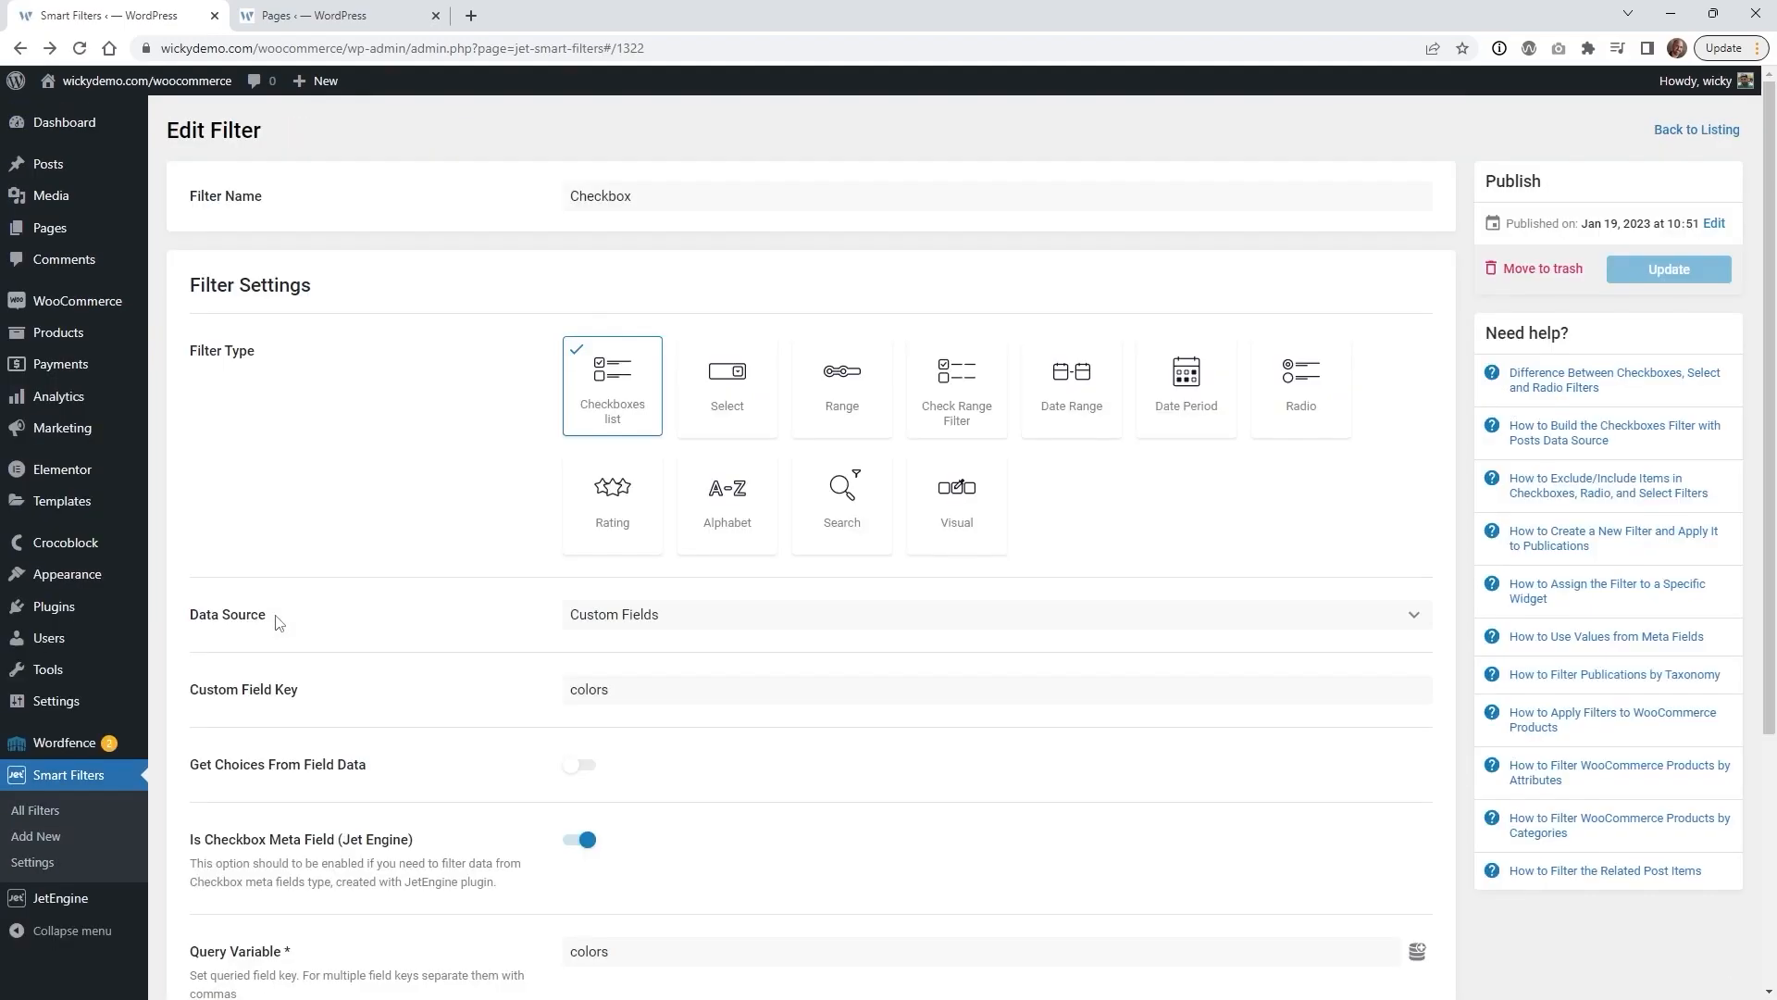
Open the WordPress Pennant product for editing and tick White and Red in its Jetengine Checkbox meta box.
scroll(500, 720, "down", 1)
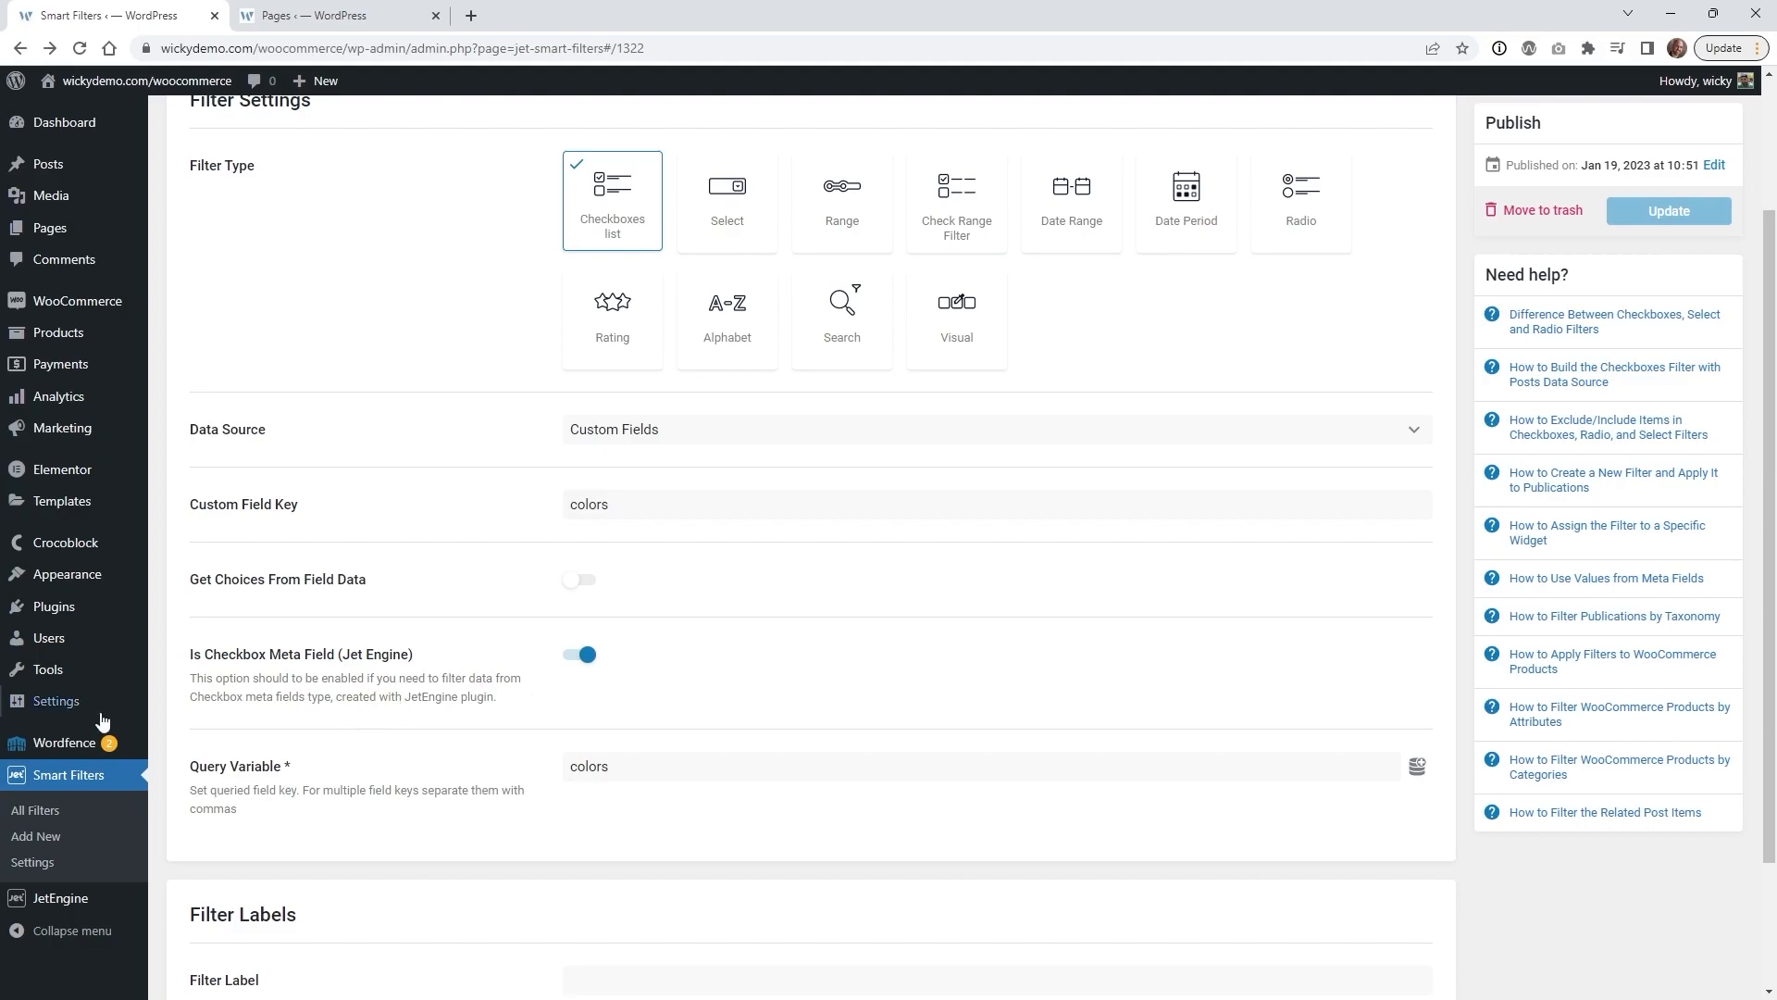
left_click(100, 335)
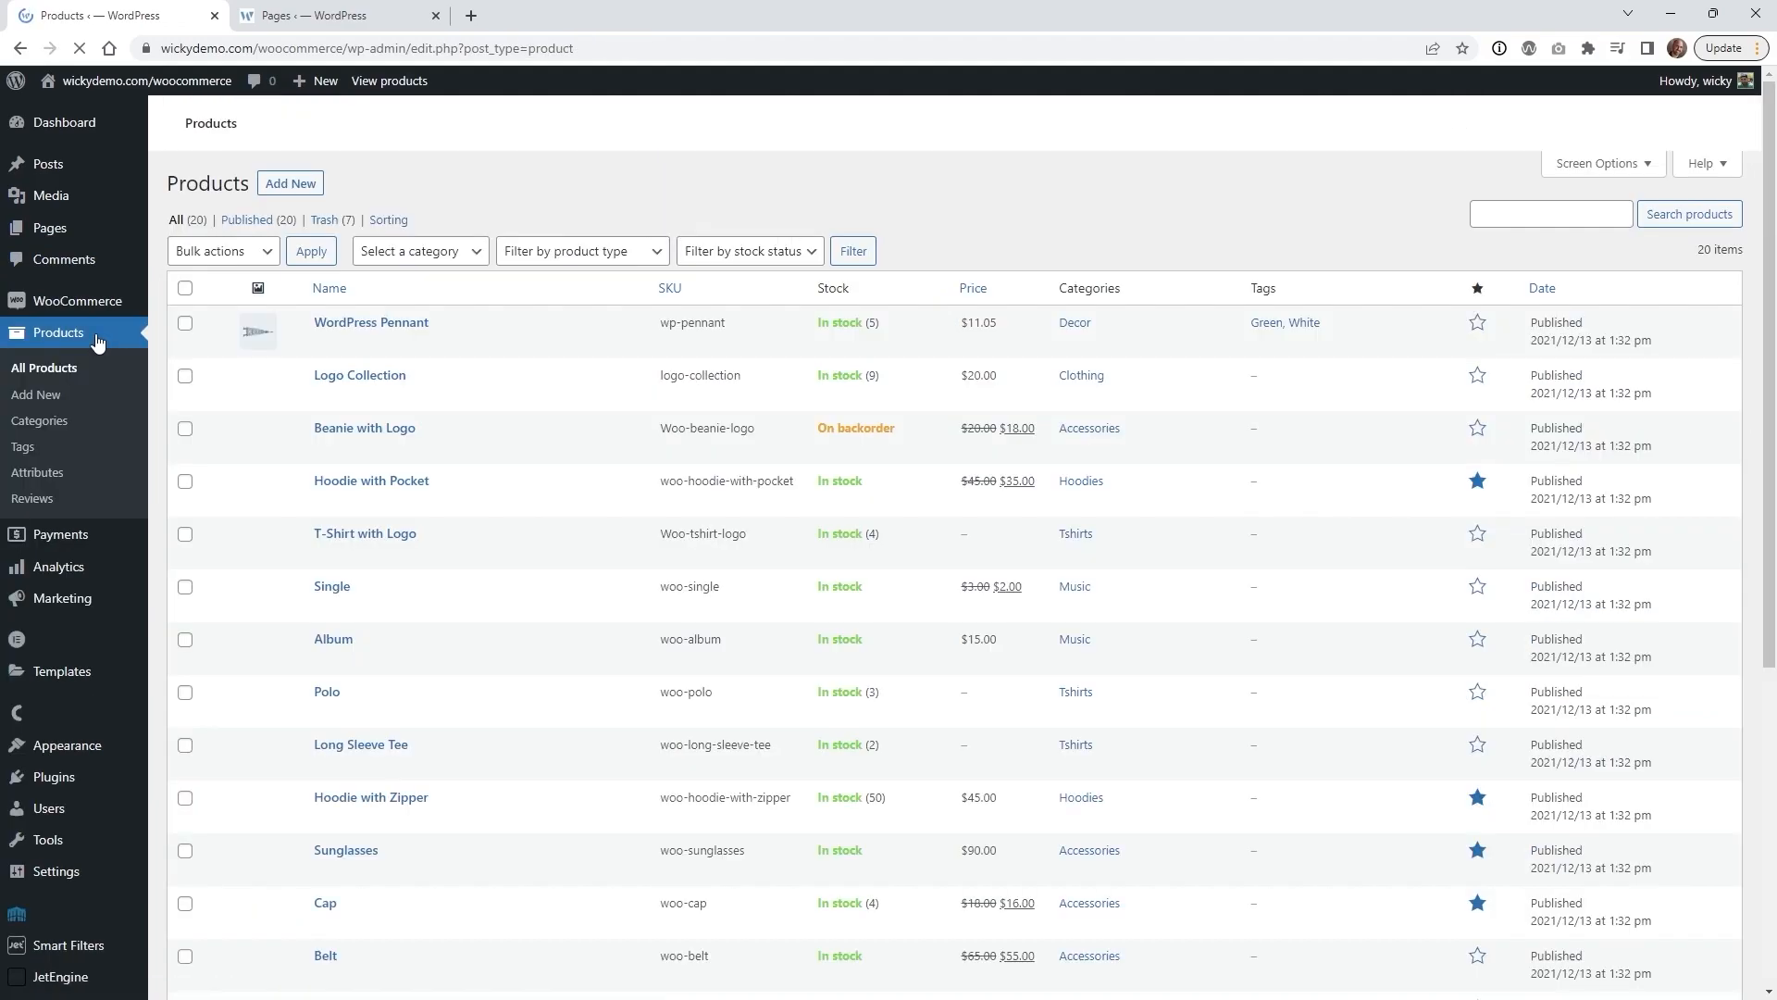
left_click(393, 332)
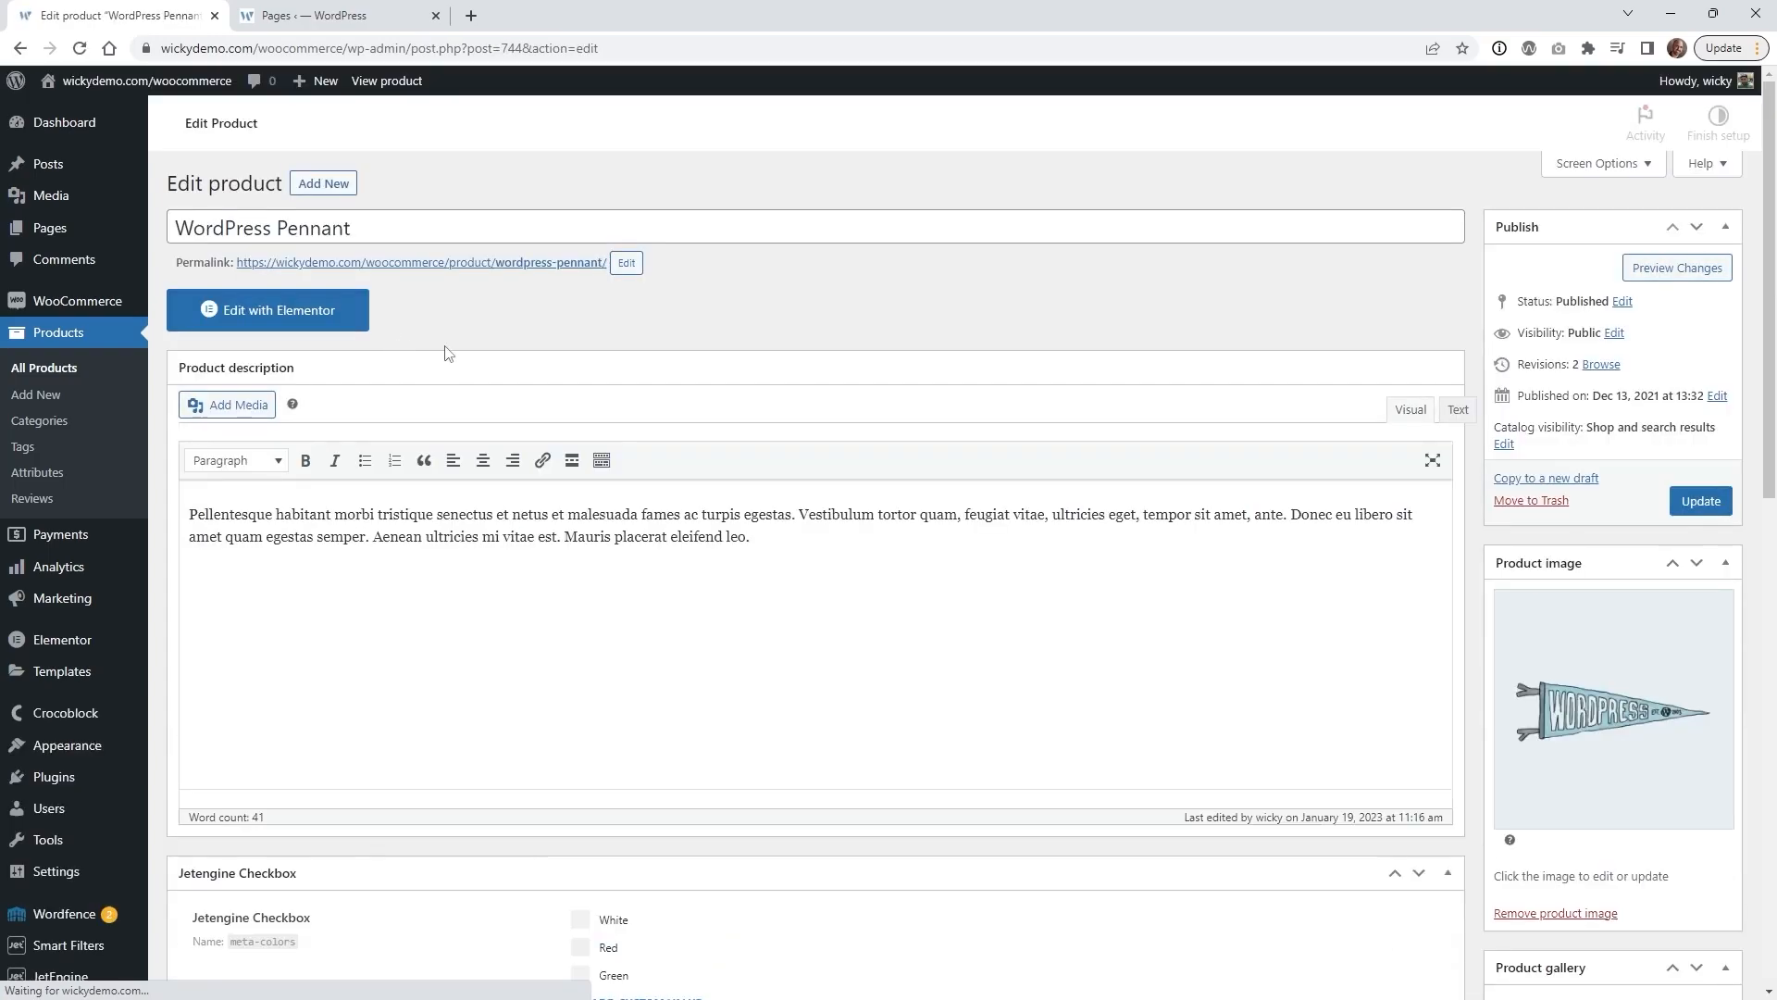
scroll(429, 352, "down", 4)
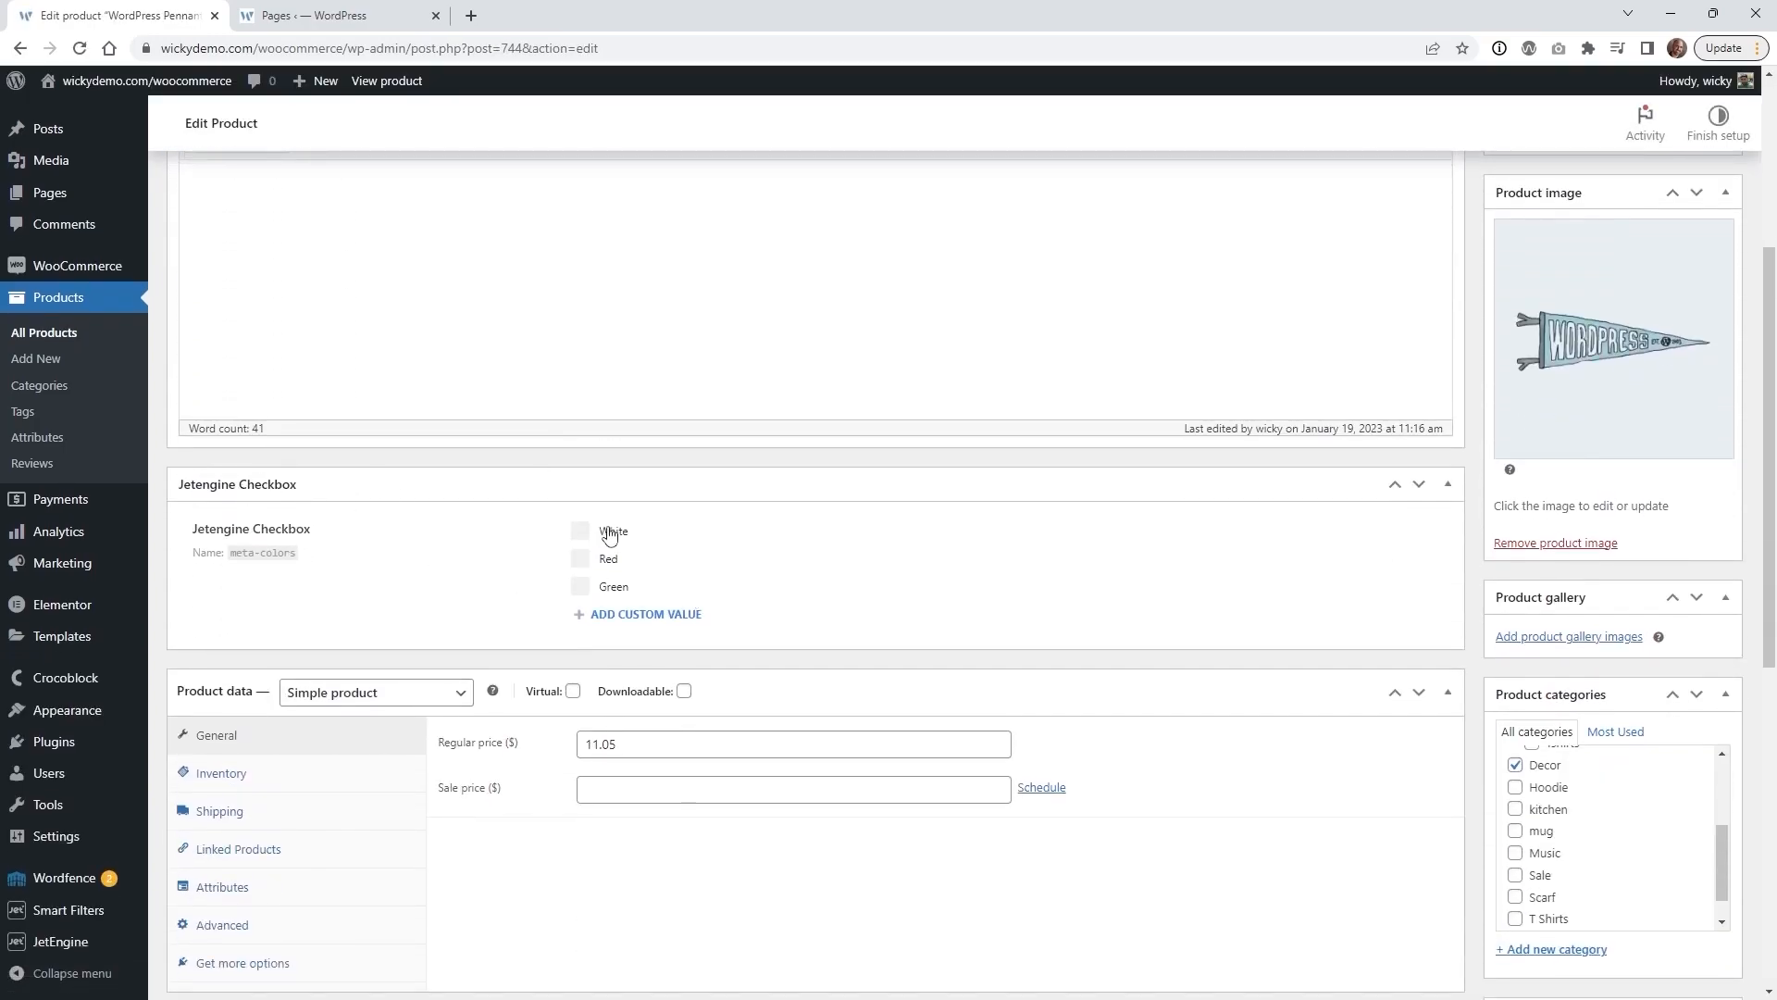
left_click(581, 534)
left_click(580, 560)
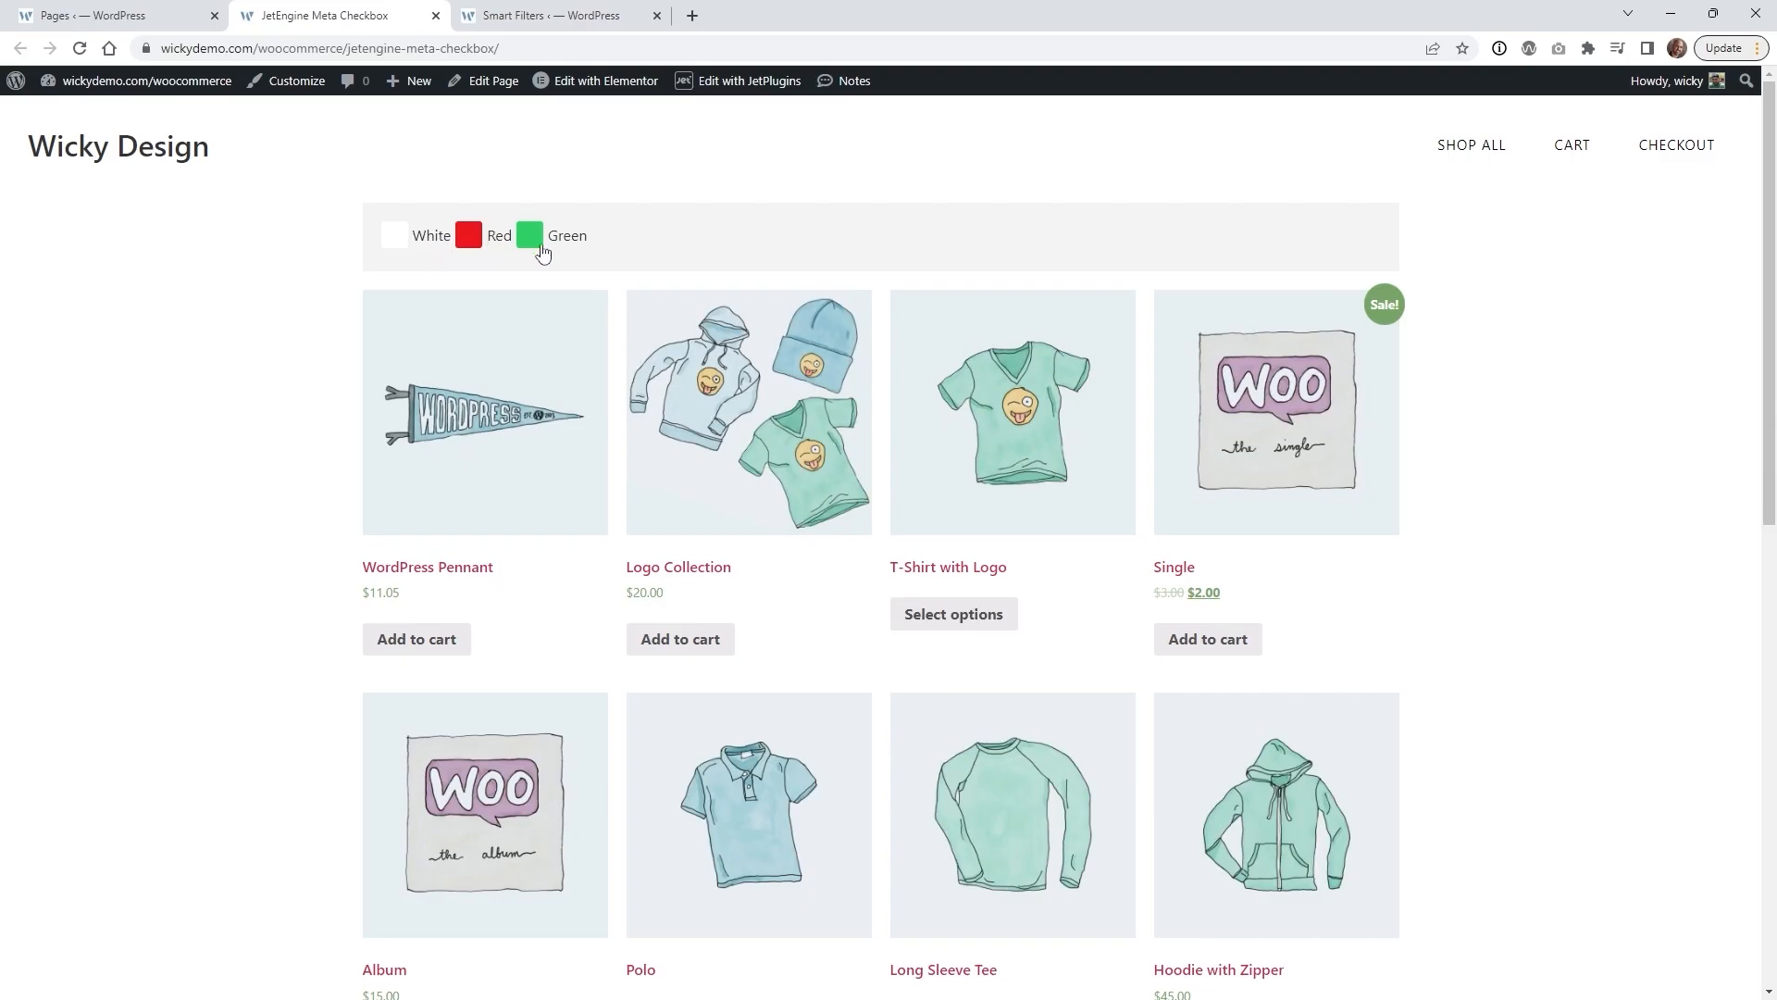
Open the Visual Example filter for editing and compare its settings with the color swatches on the JetEngine Meta Checkbox page.
left_click(96, 7)
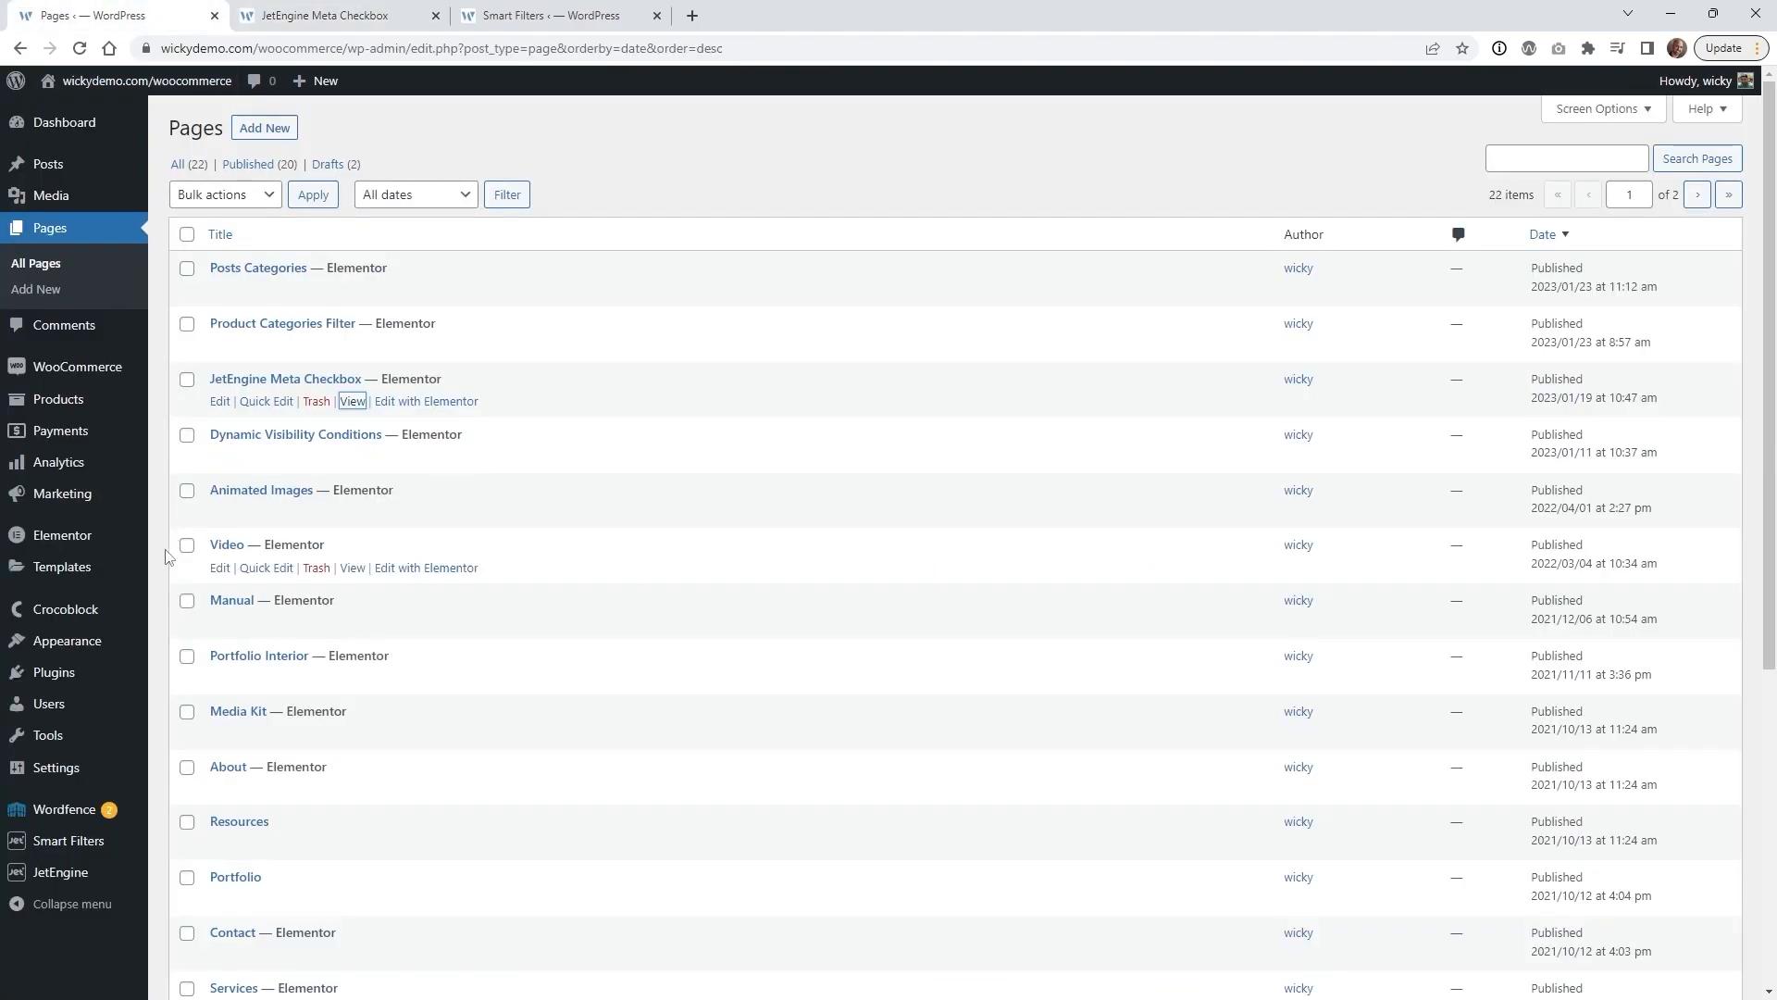
mouse_move(88, 879)
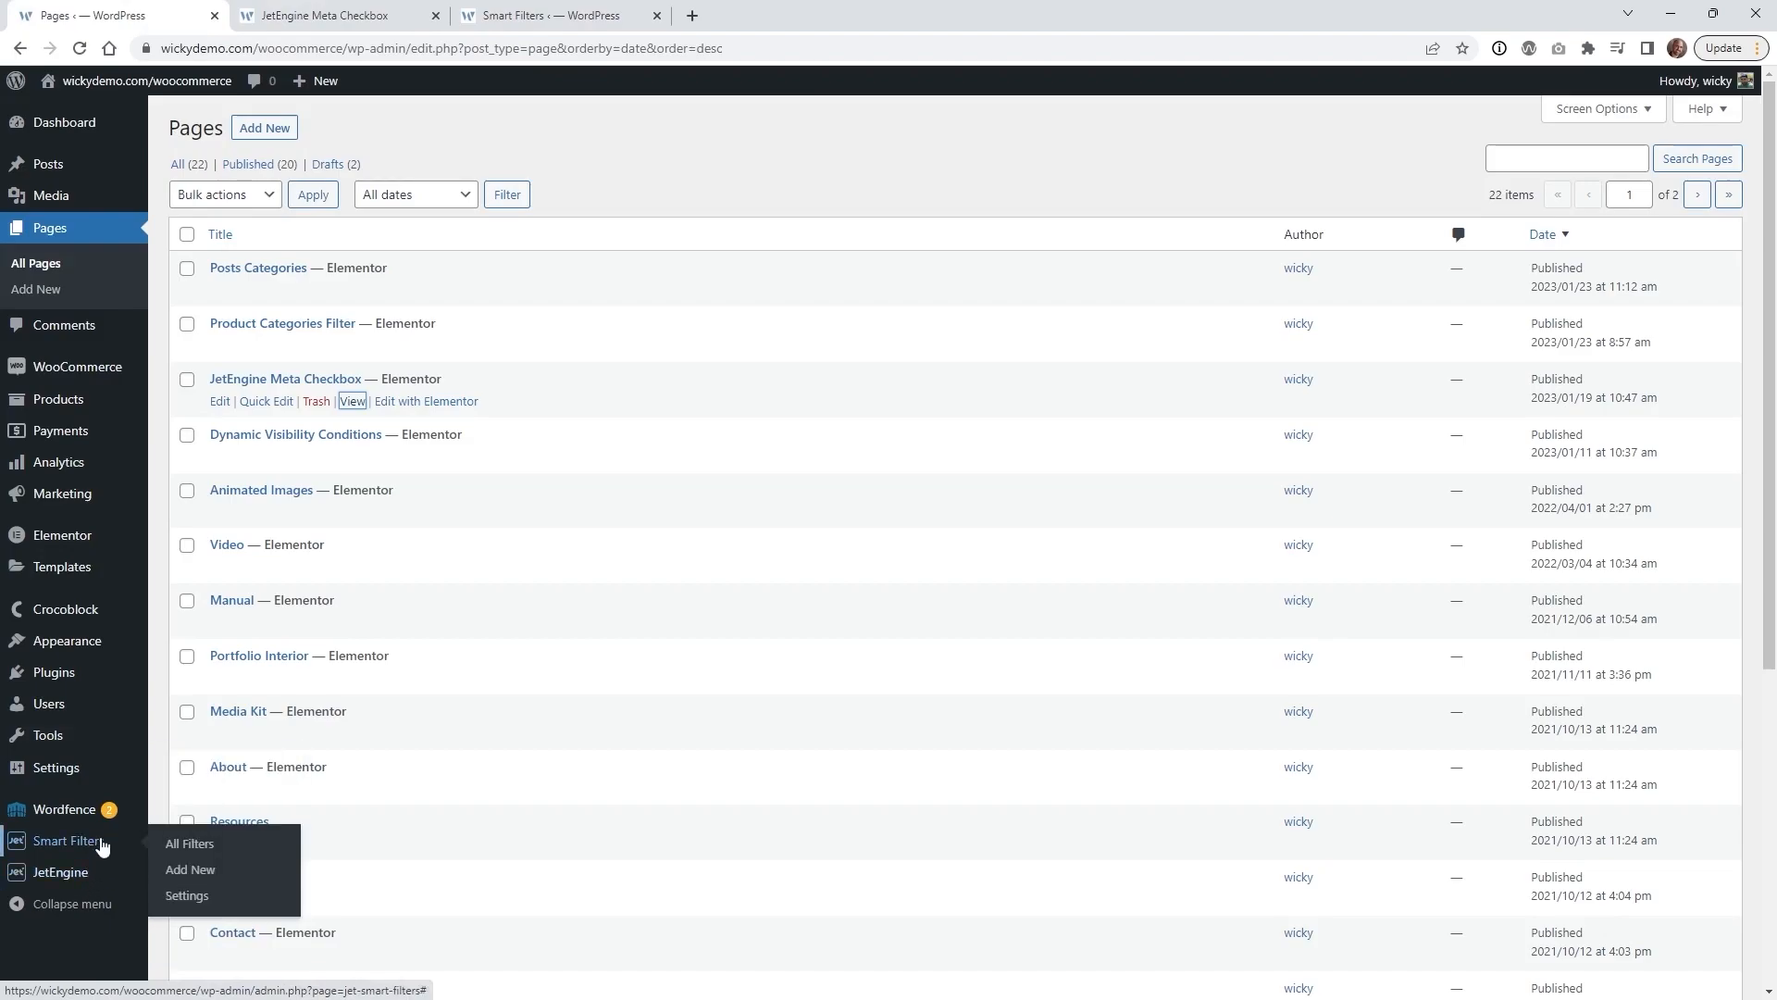
left_click(101, 844)
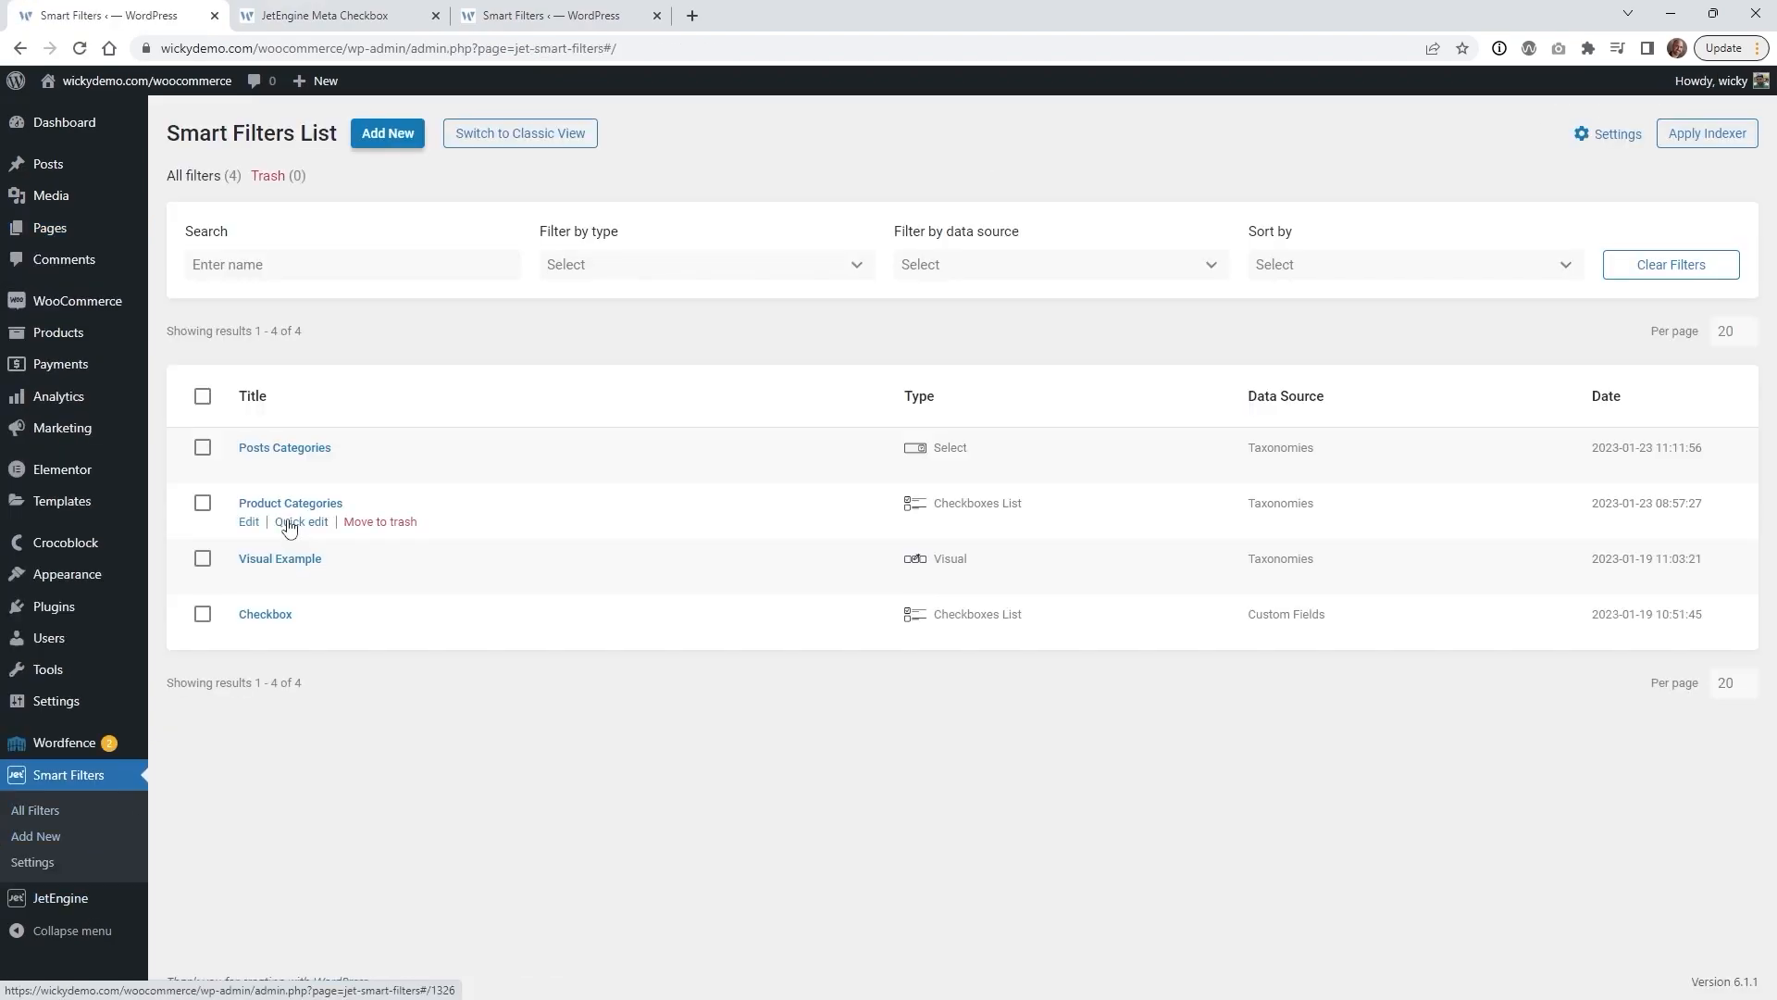
left_click(298, 560)
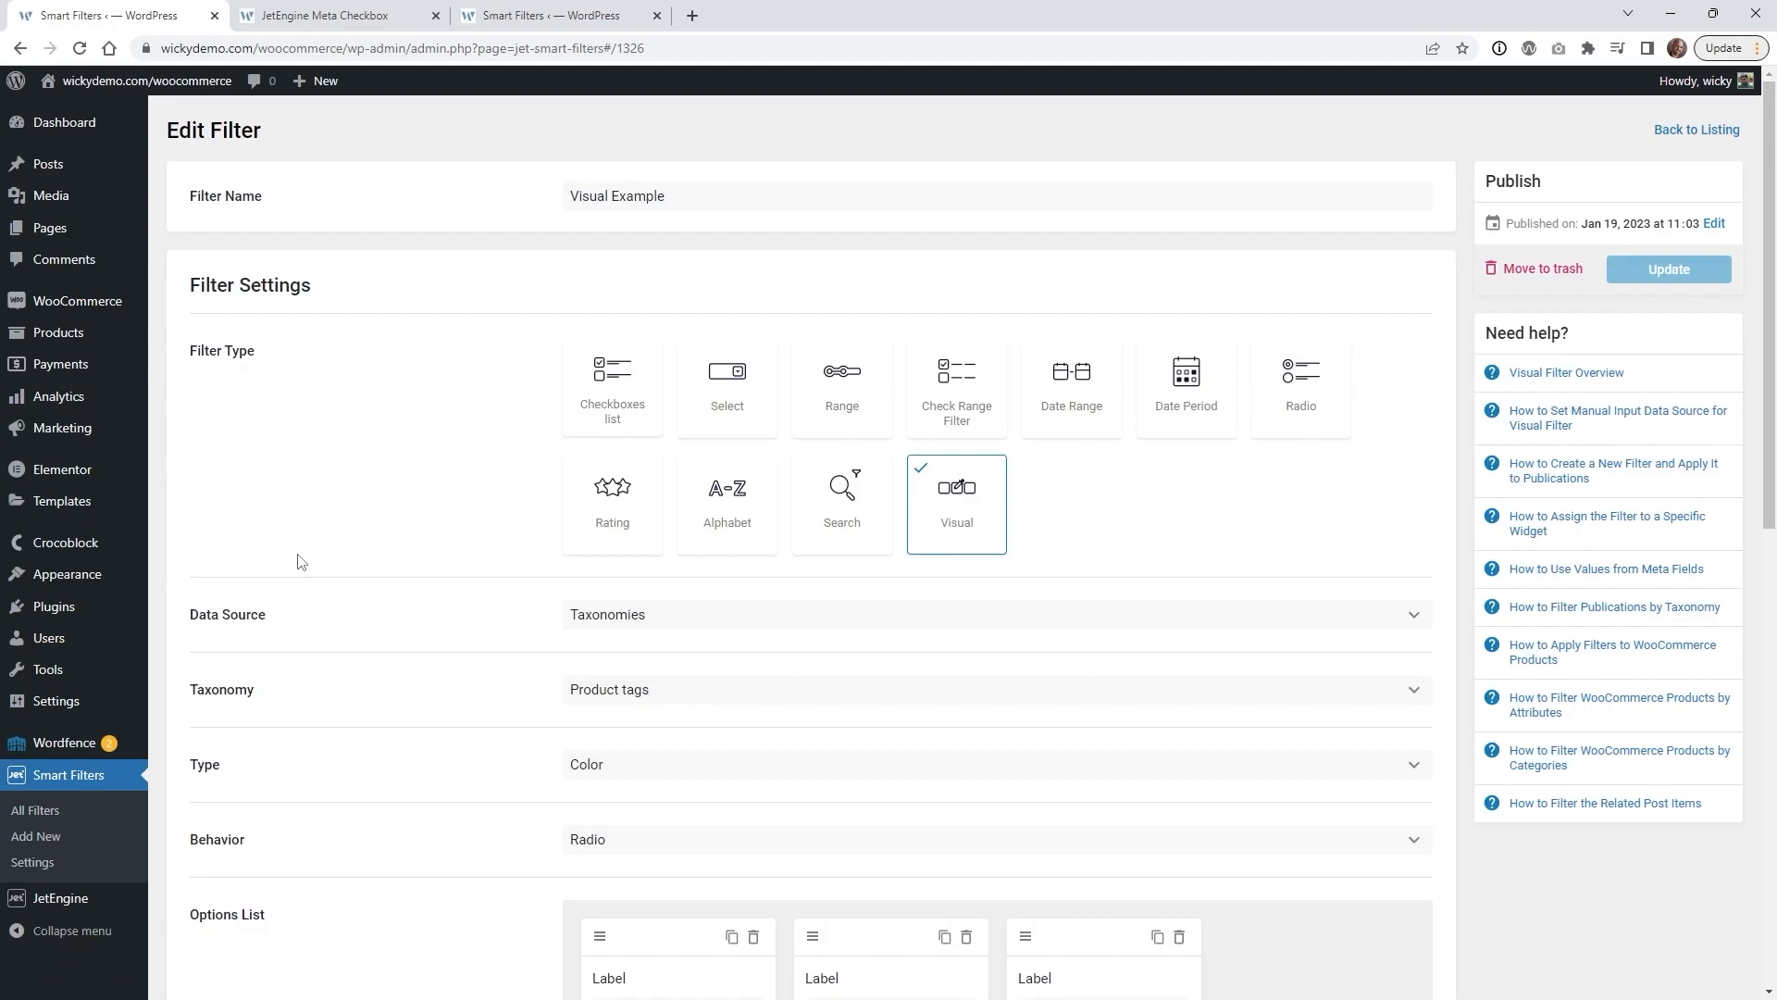
scroll(380, 661, "down", 3)
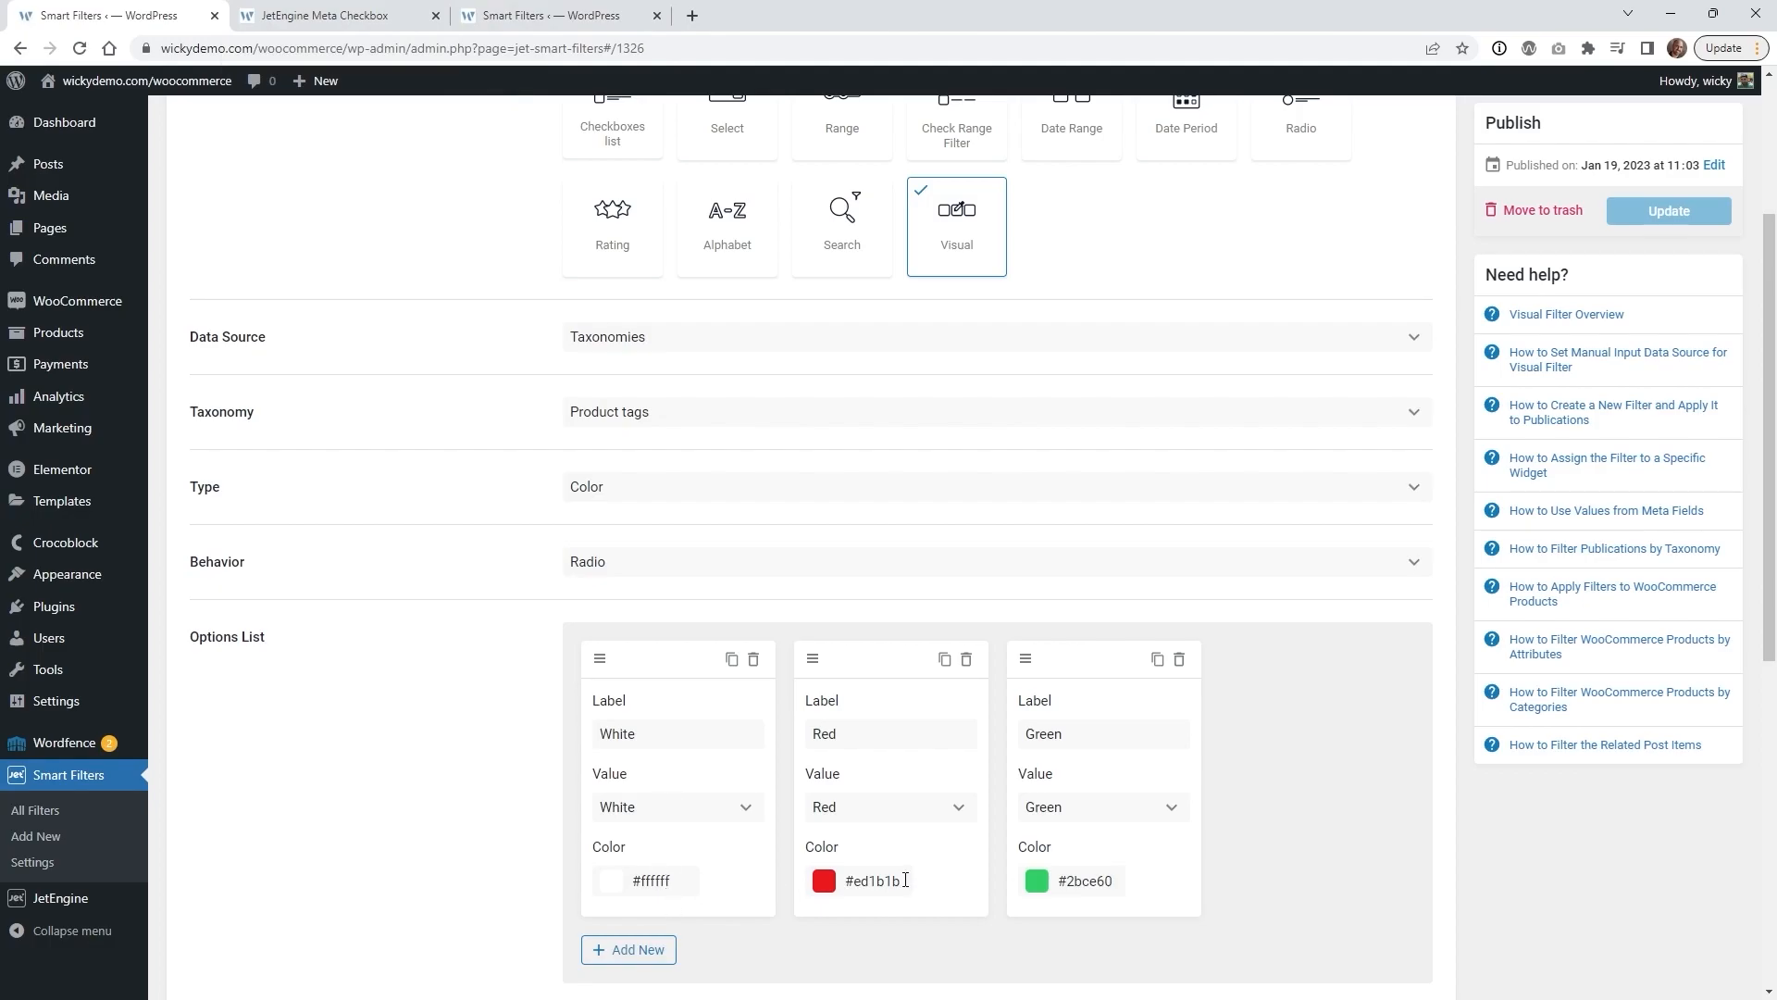
left_click(303, 13)
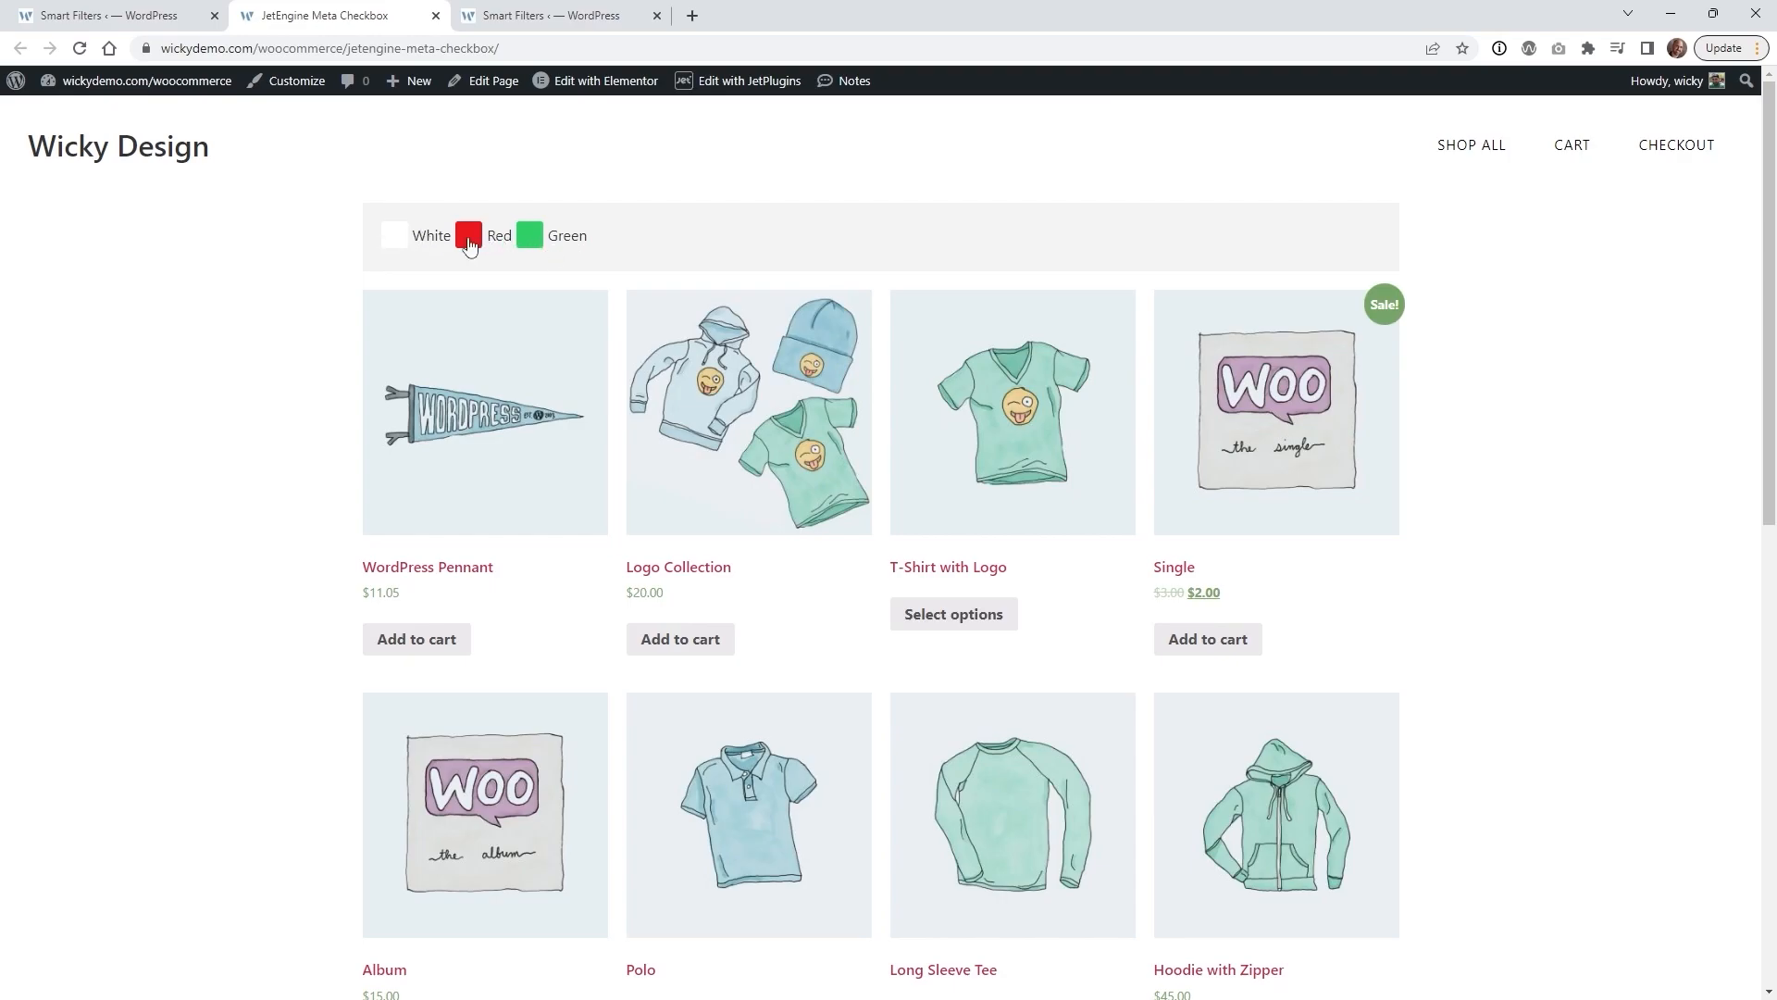
left_click(53, 7)
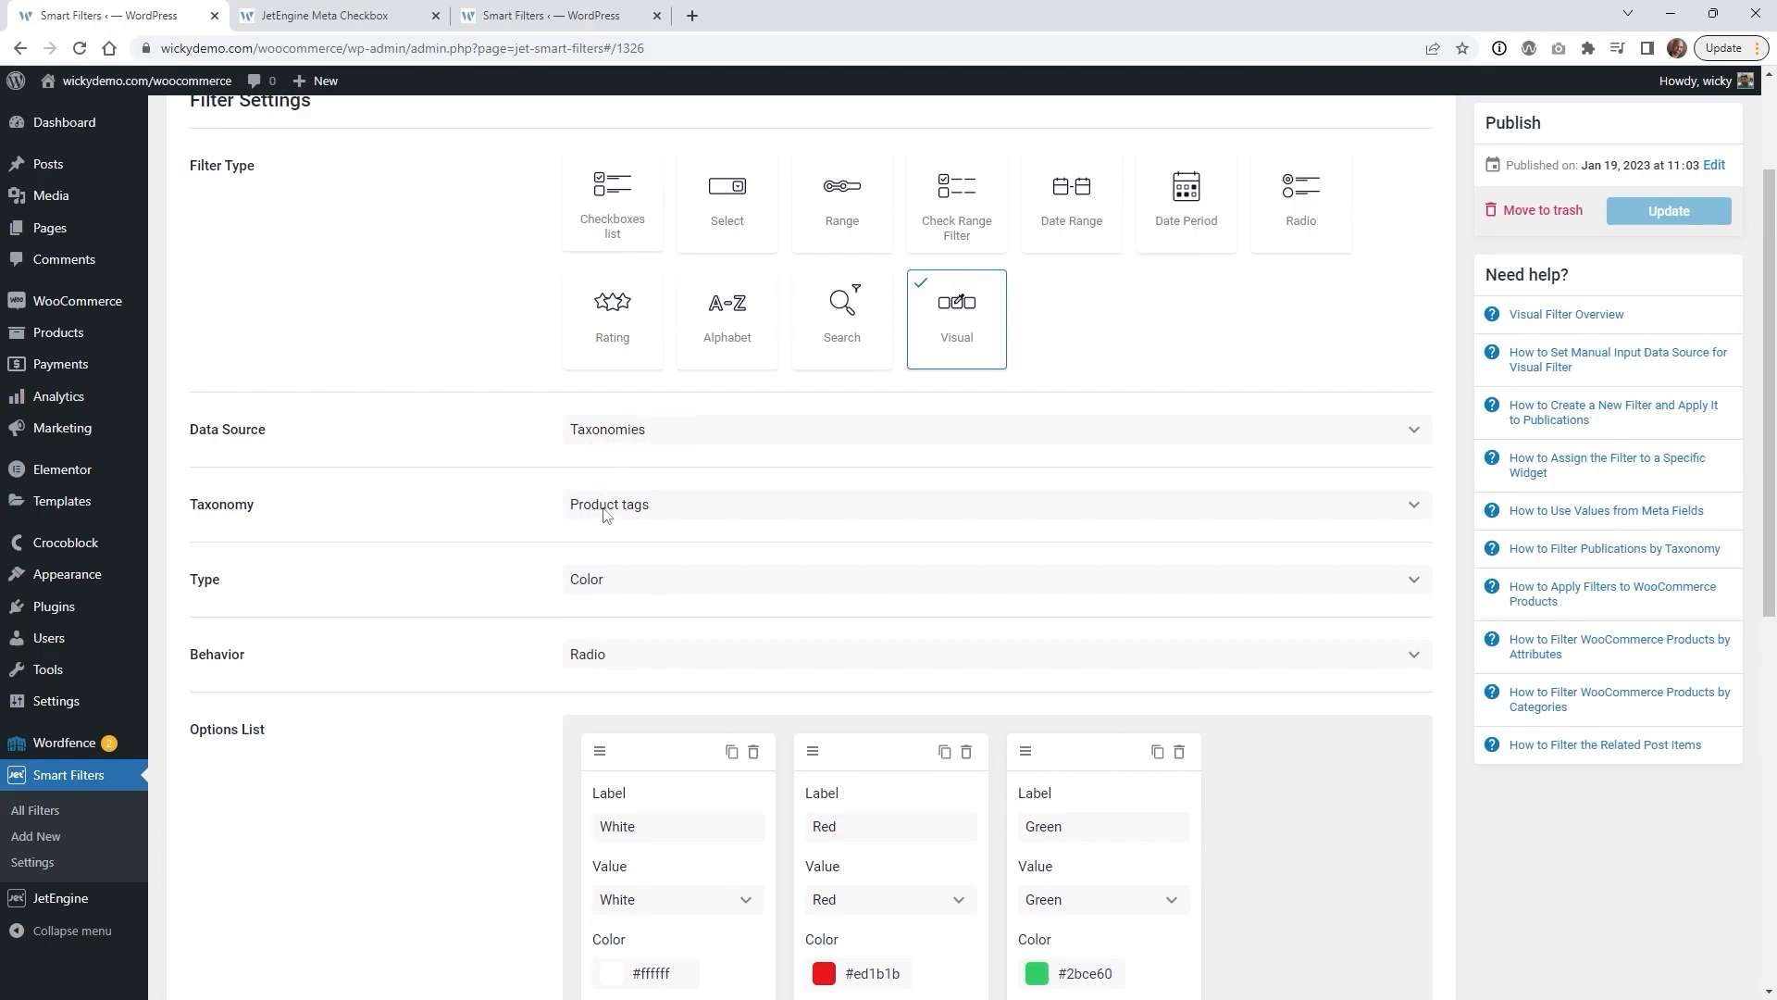
Examine the Visual Example filter's Type setting and the labels of its White, Red and Green options.
left_click(606, 588)
left_click(489, 666)
scroll(591, 538, "down", 2)
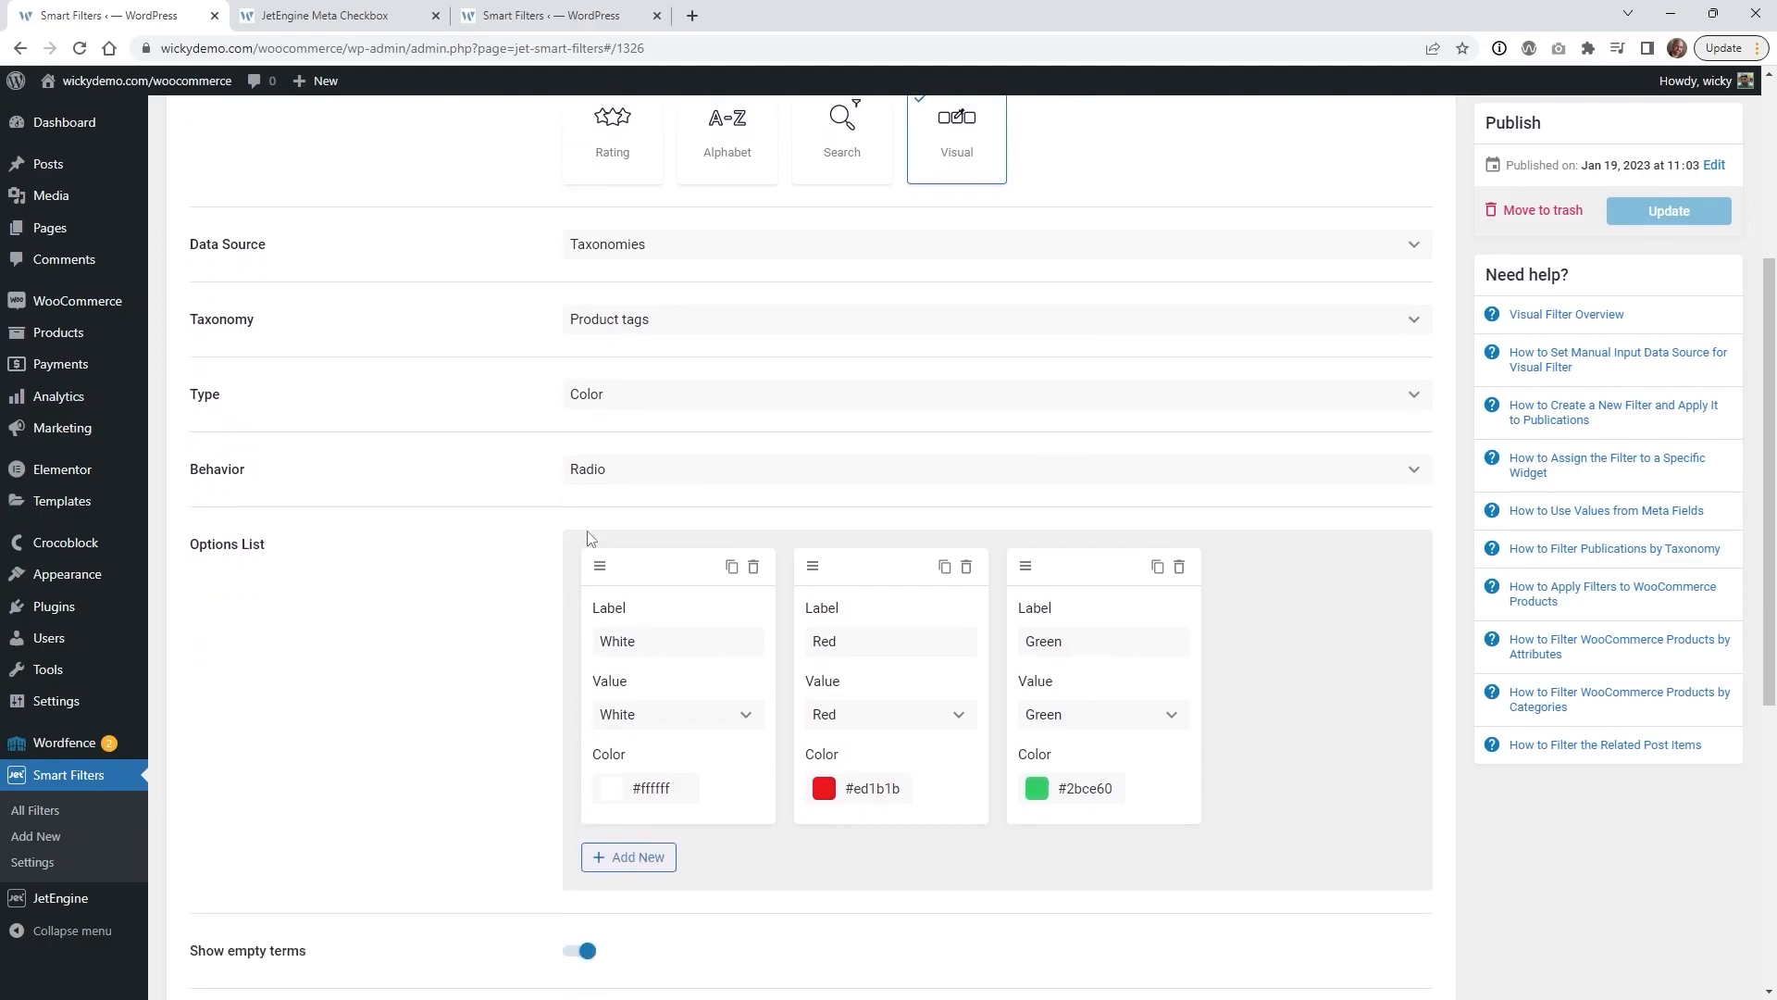
left_click_drag(663, 646, 555, 651)
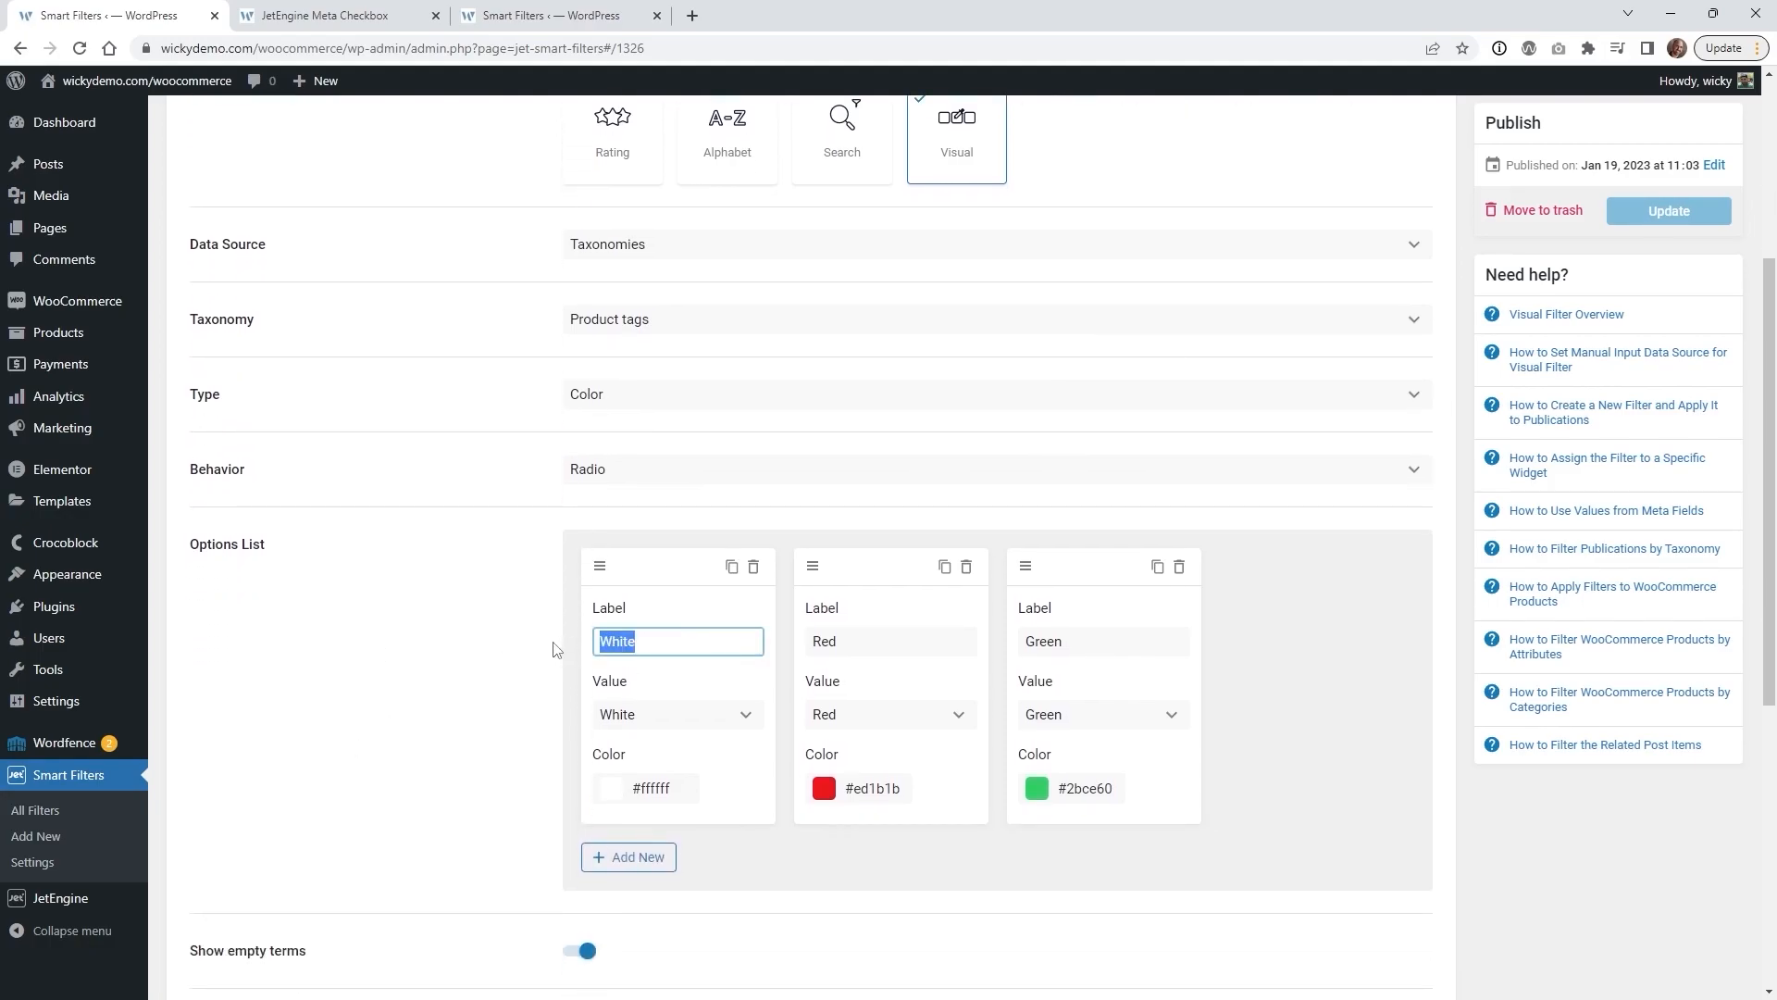
left_click(659, 648)
left_click(952, 639)
left_click(1090, 638)
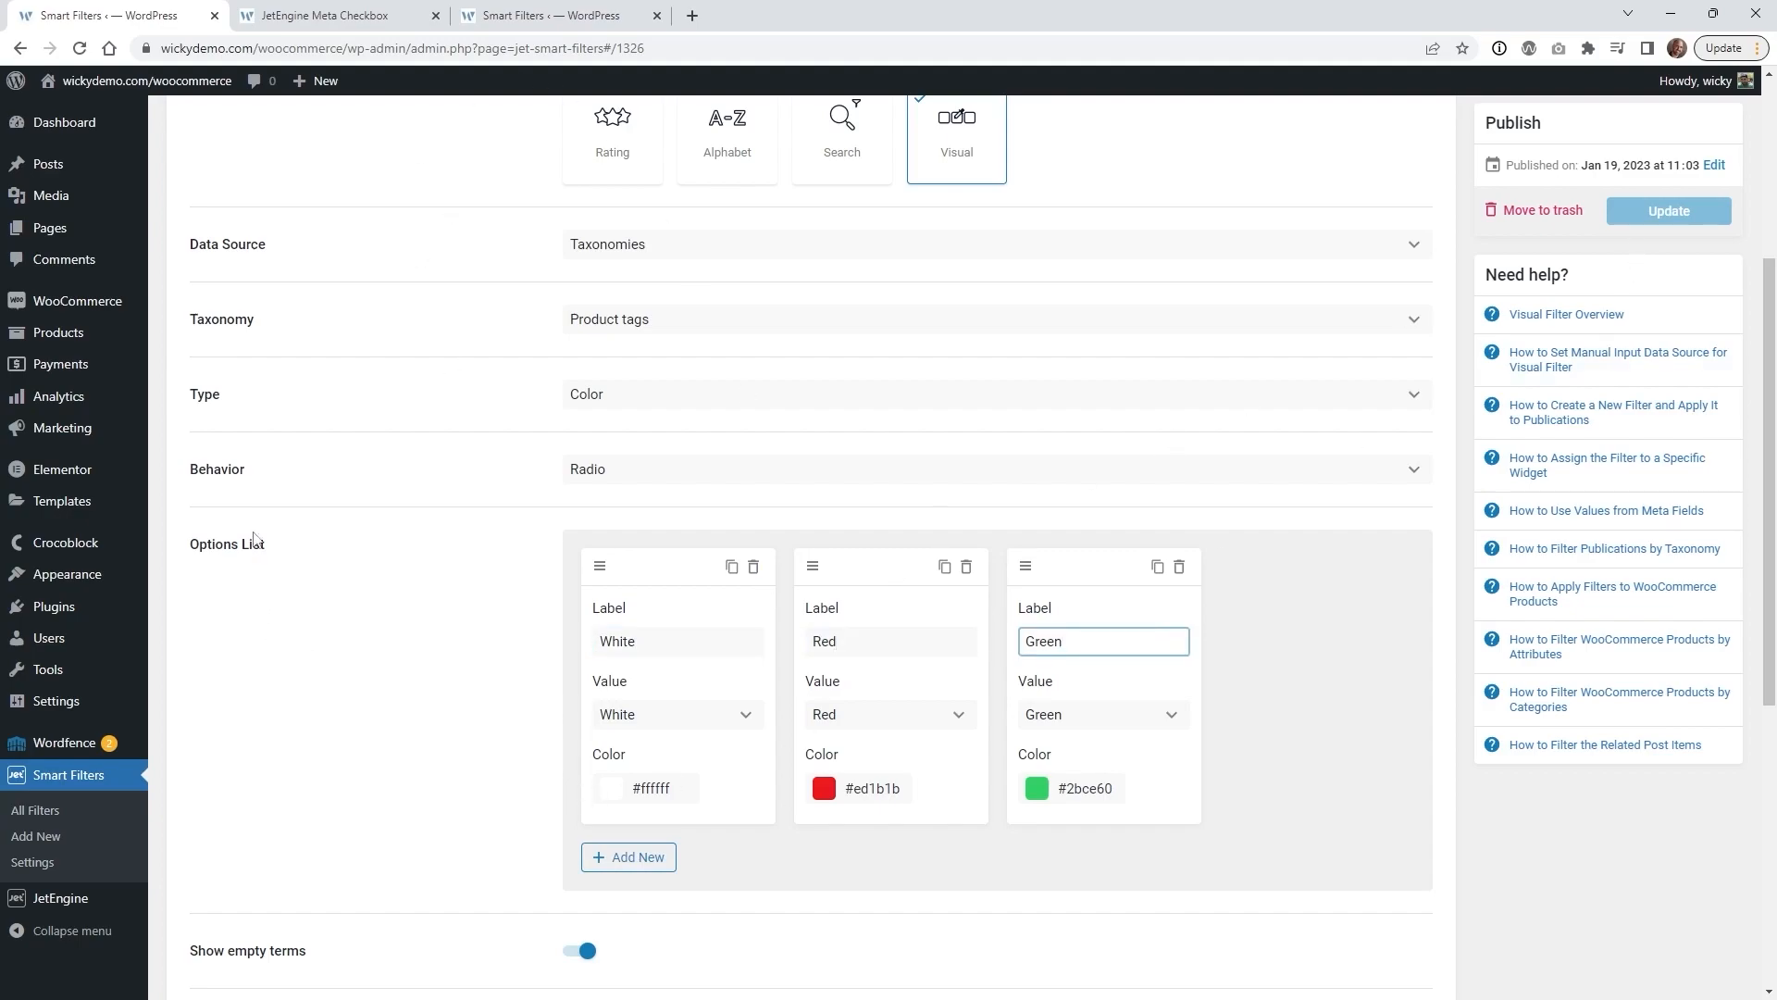
Check the WordPress Pennant's tags in the product list and test the Green swatch on the JetEngine Meta Checkbox page.
left_click(92, 339)
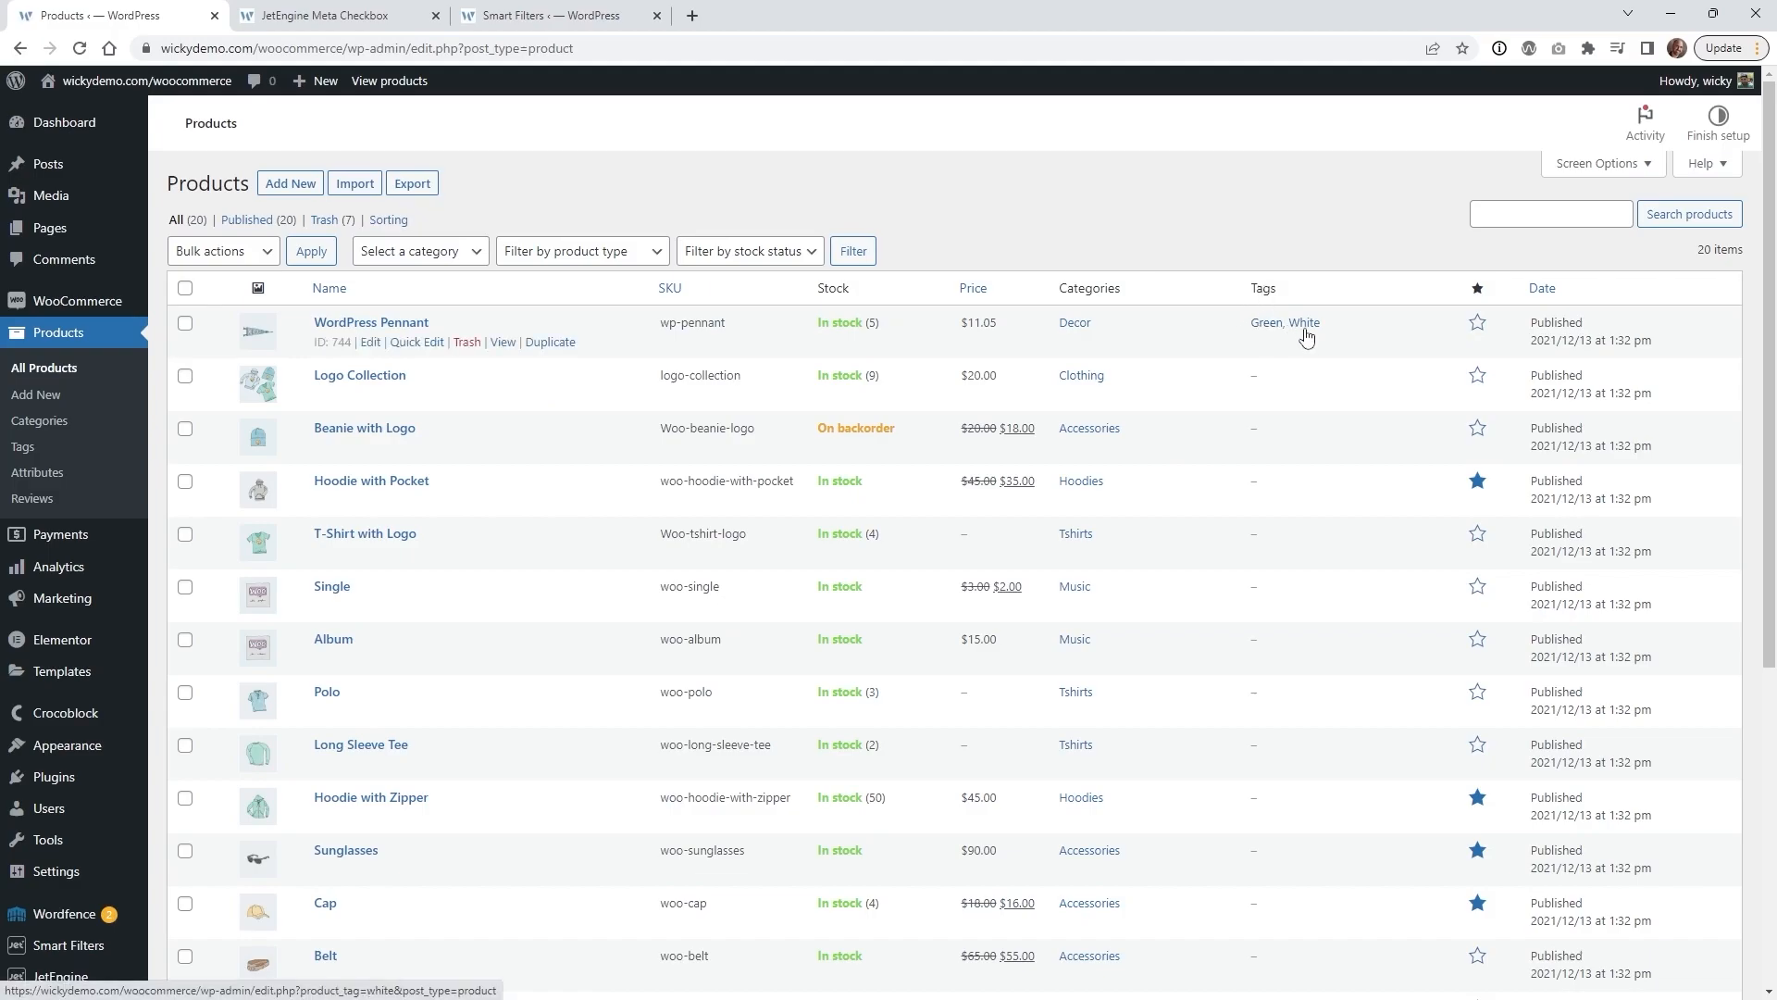
left_click(330, 13)
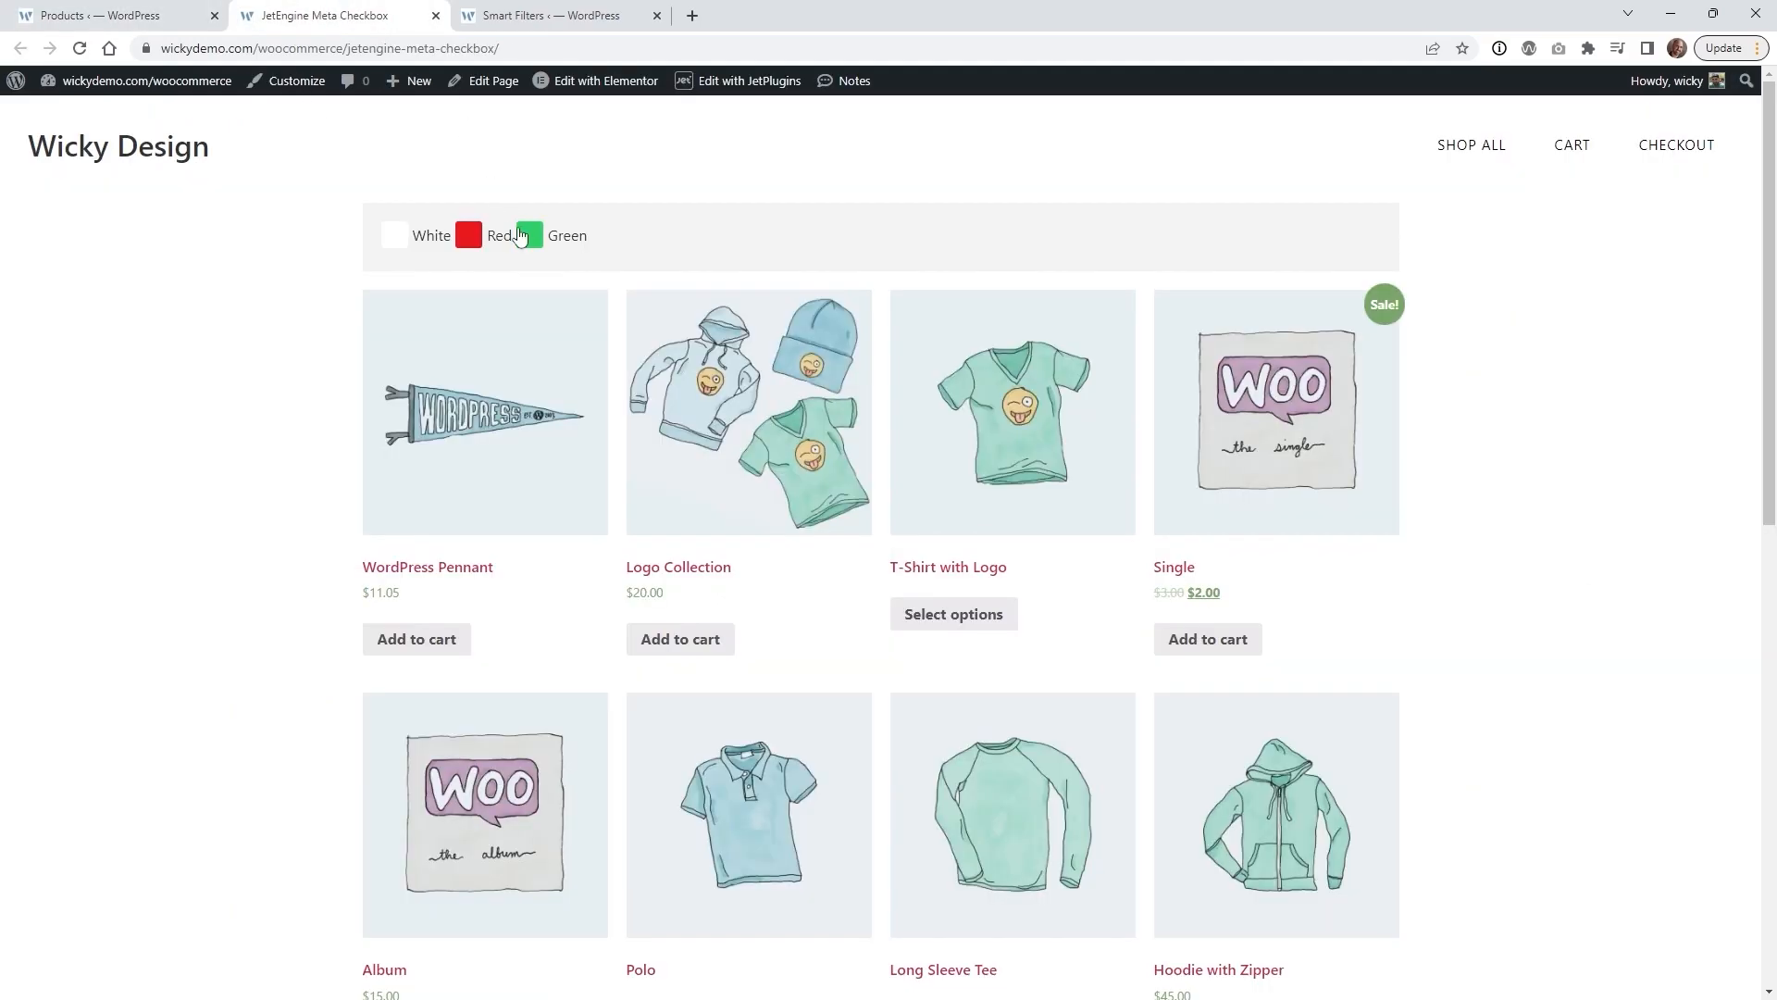
left_click(540, 243)
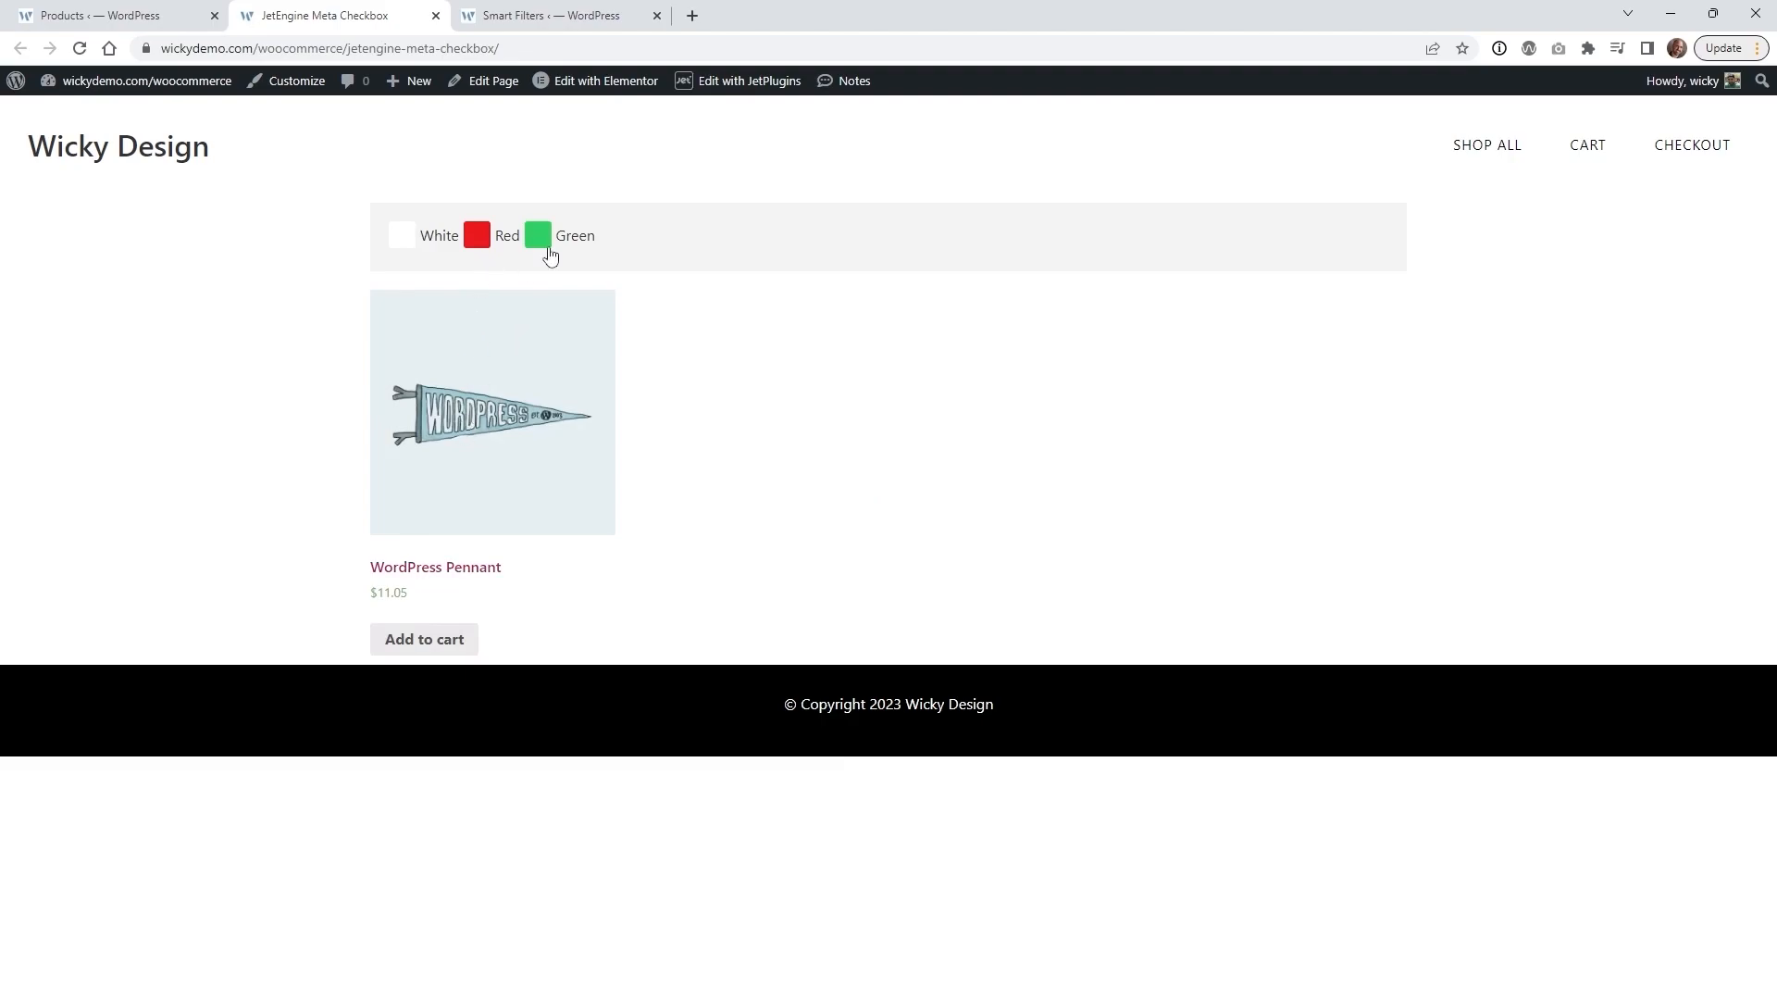